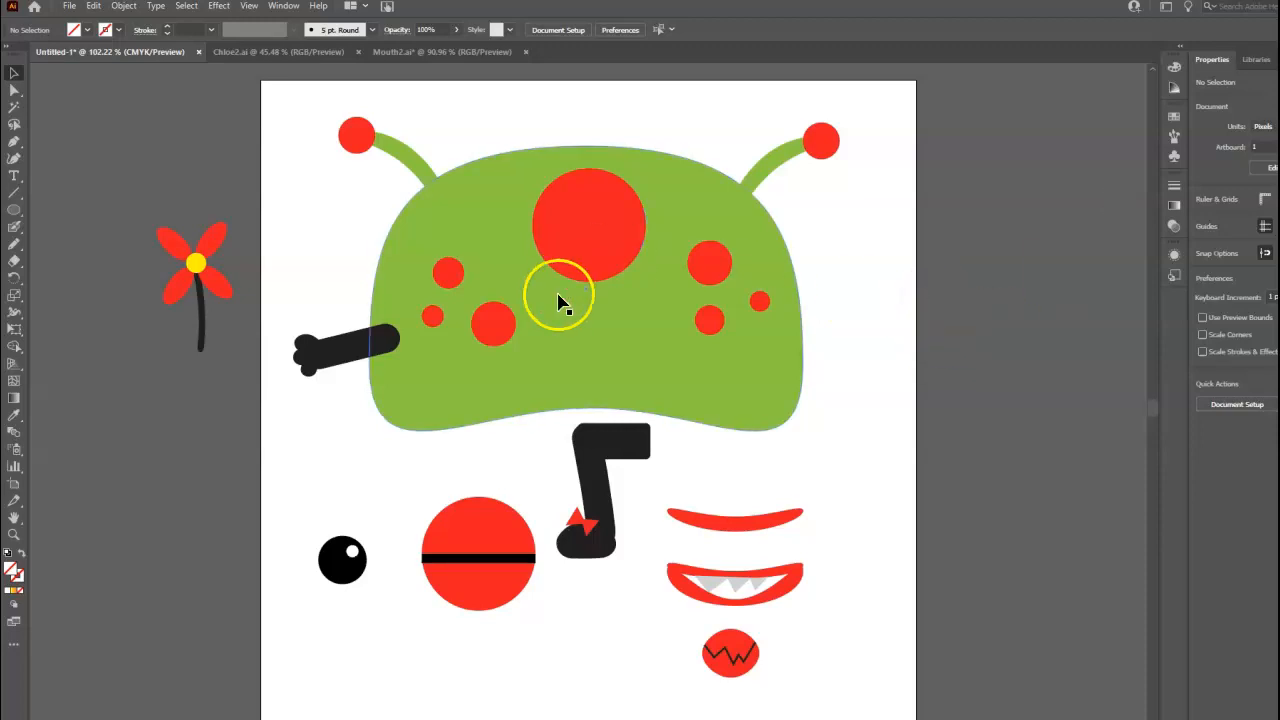
# Step: Draw an ellipse about 239 px wide and 97 px high beside the artboard, using the body's green fill
pyautogui.click(624, 332)
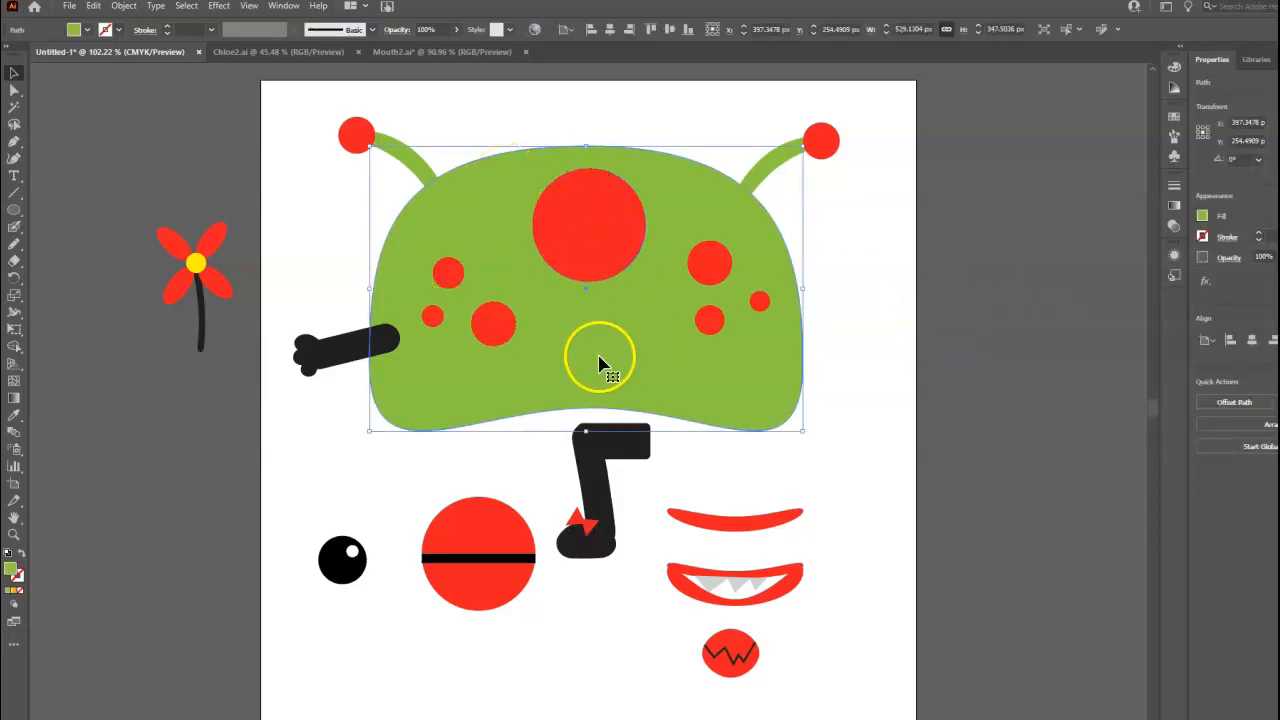
pyautogui.click(13, 212)
pyautogui.click(60, 244)
pyautogui.moveTo(94, 122); pyautogui.dragTo(290, 201)
# Step: Raise the ellipse's top anchor point and lengthen its handles on both sides to broaden the dome
pyautogui.click(14, 90)
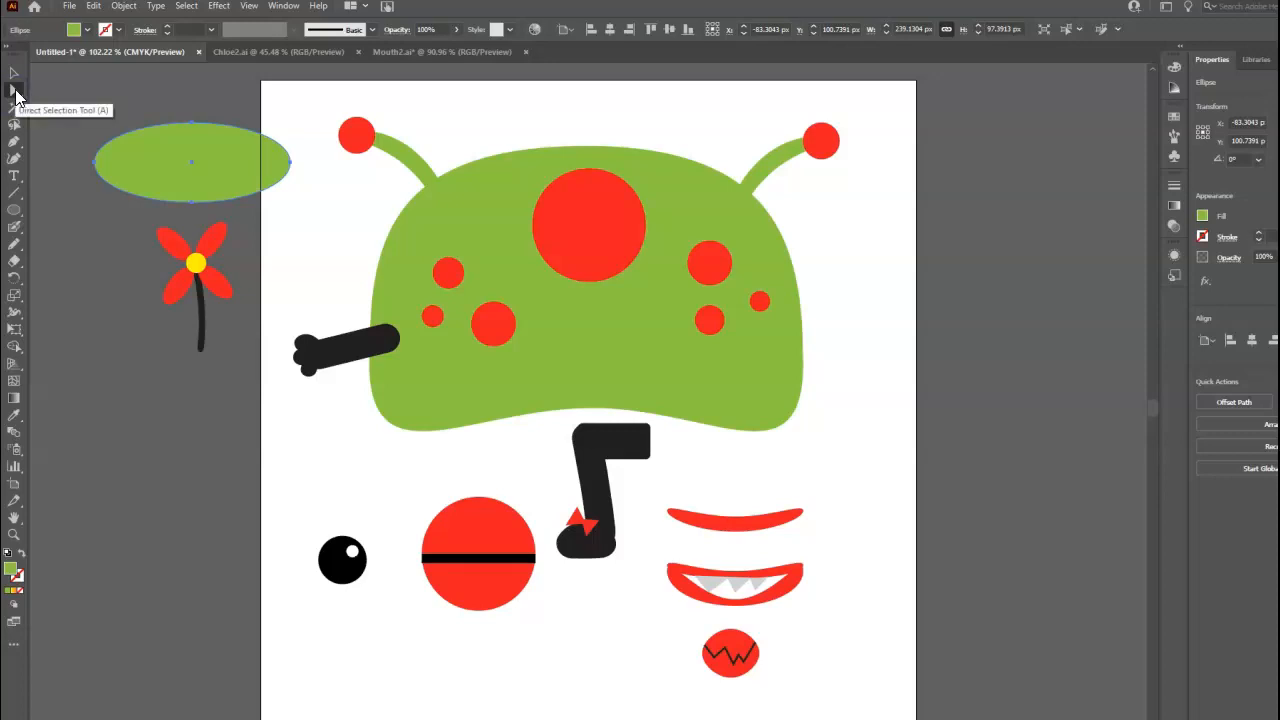
pyautogui.click(190, 124)
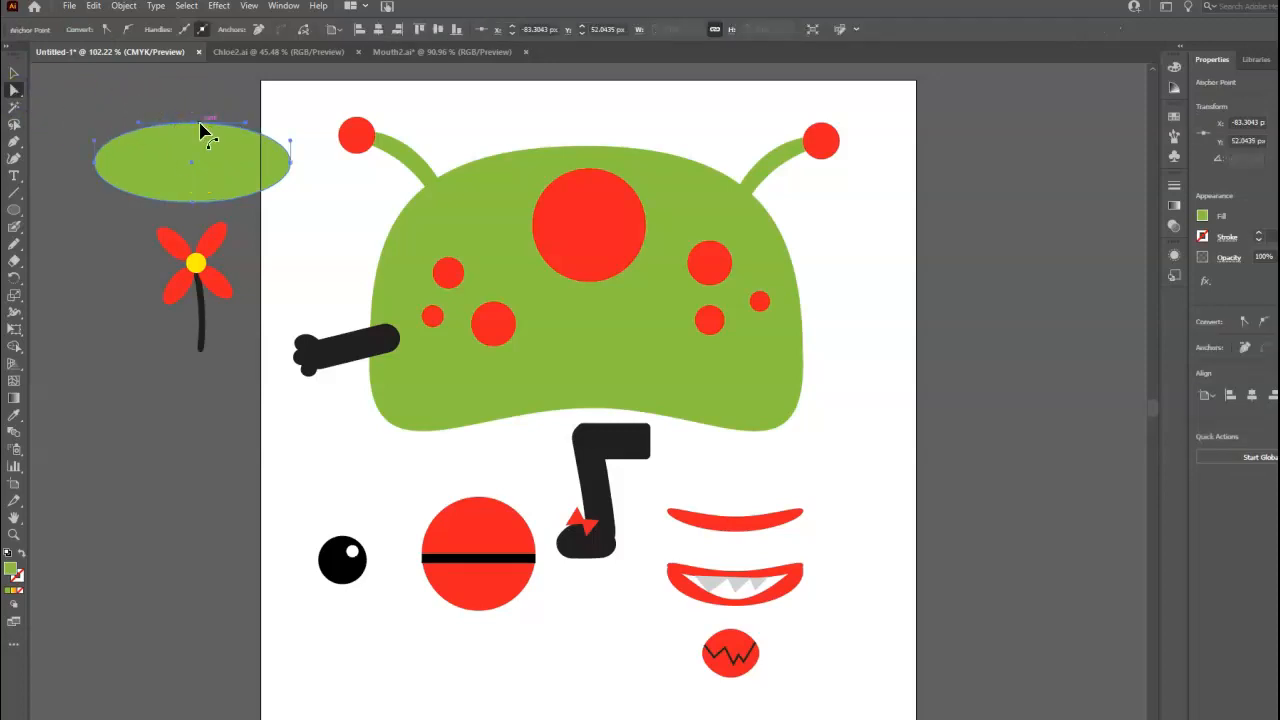
pyautogui.moveTo(193, 131); pyautogui.dragTo(105, 101)
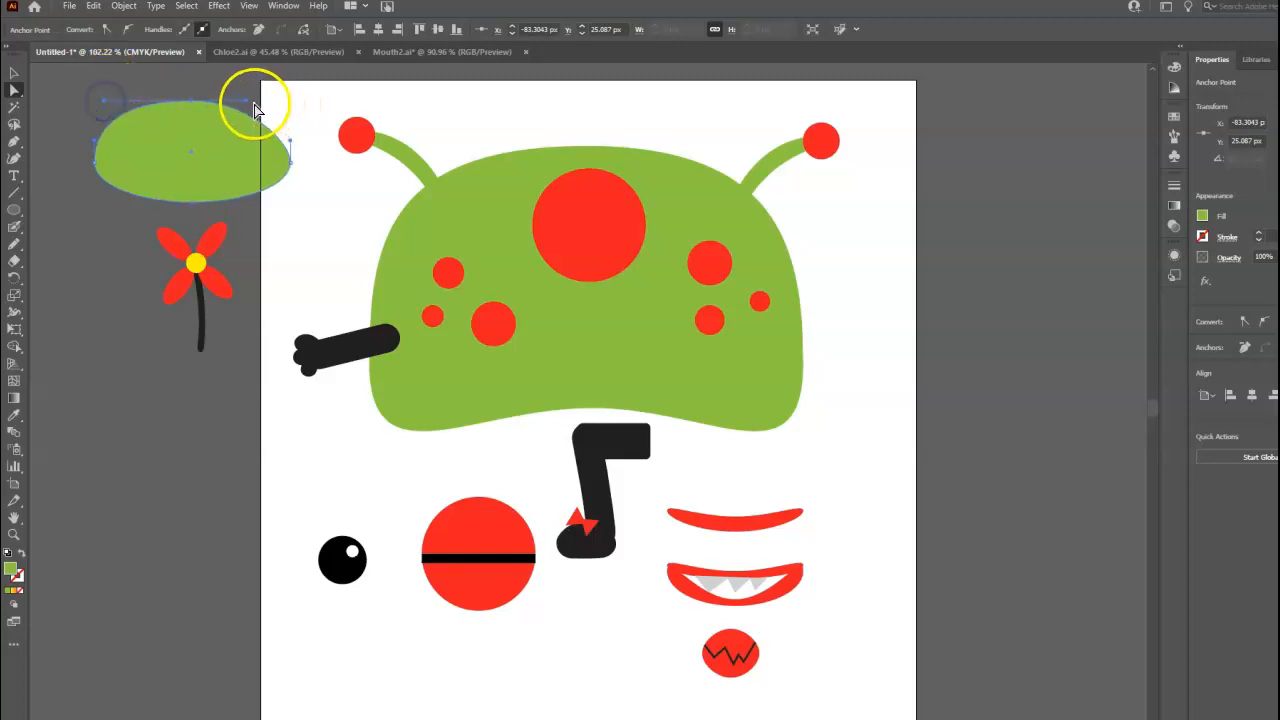
pyautogui.moveTo(250, 105); pyautogui.dragTo(287, 102)
# Step: Move the ellipse's bottom anchor point upward and adjust its handles to curve the underside inward
pyautogui.click(191, 205)
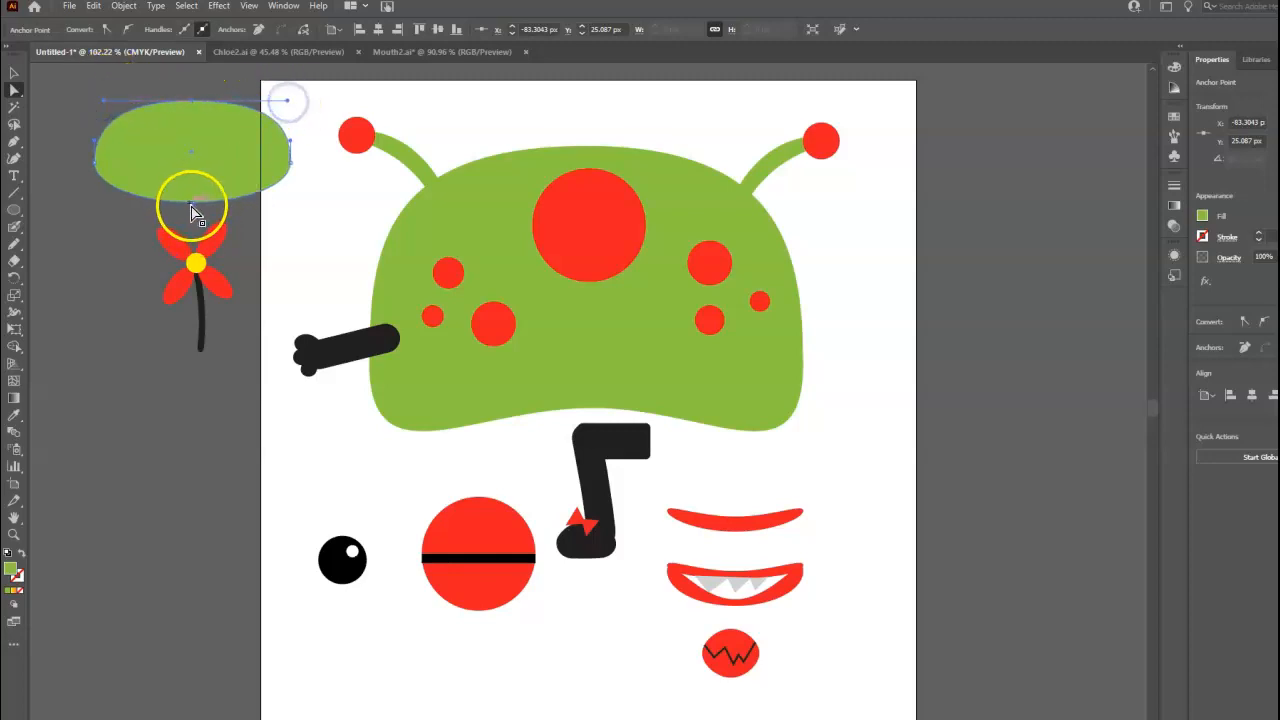
pyautogui.moveTo(191, 205); pyautogui.dragTo(136, 193)
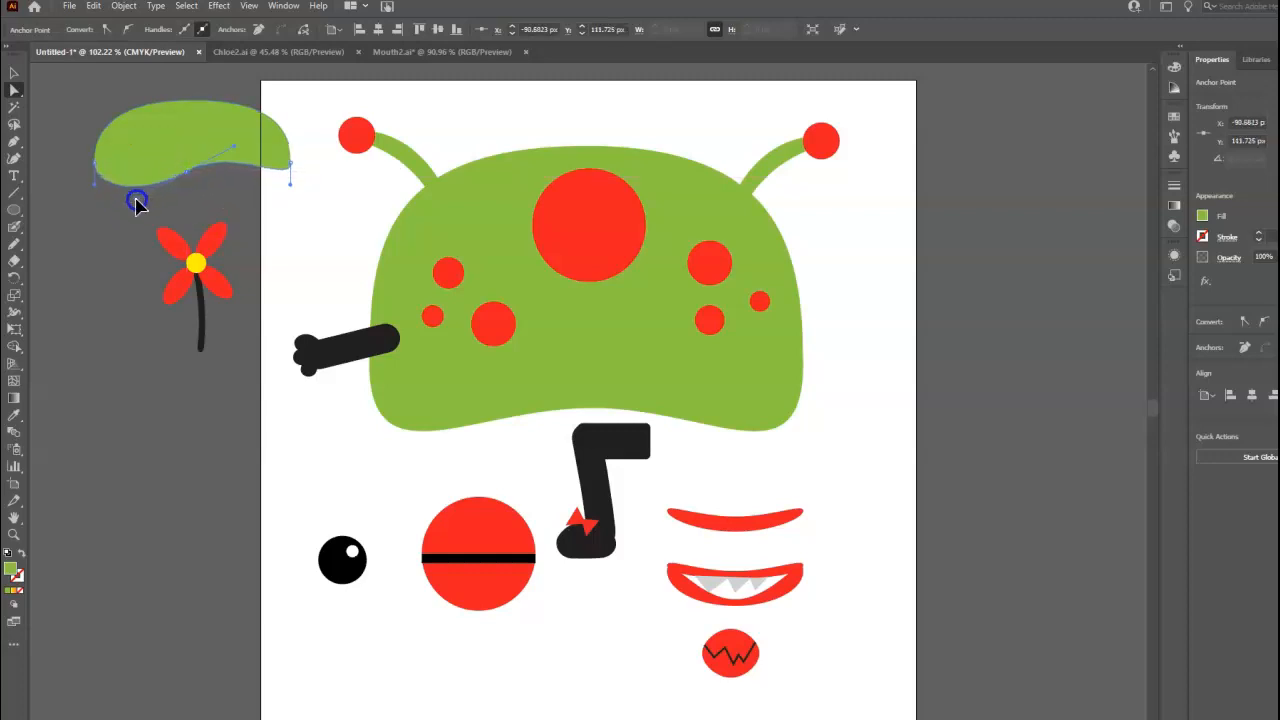
pyautogui.moveTo(215, 184); pyautogui.dragTo(248, 203)
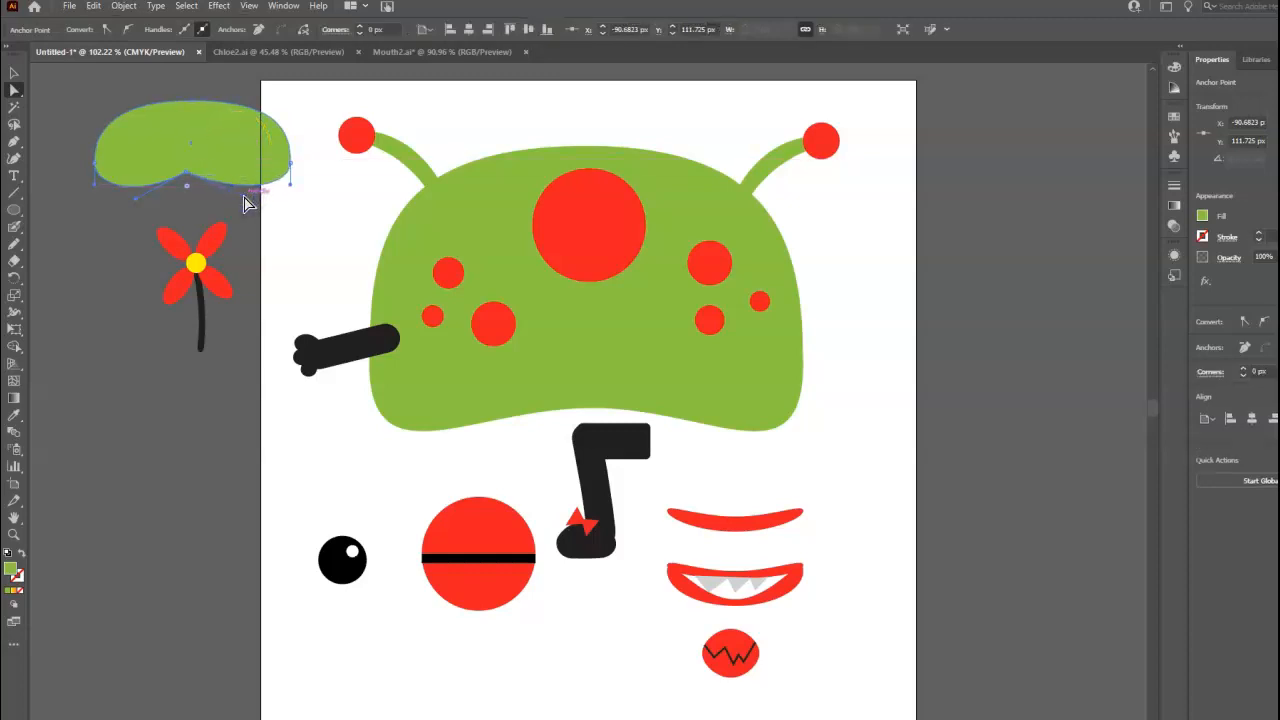
pyautogui.moveTo(186, 172); pyautogui.dragTo(190, 183)
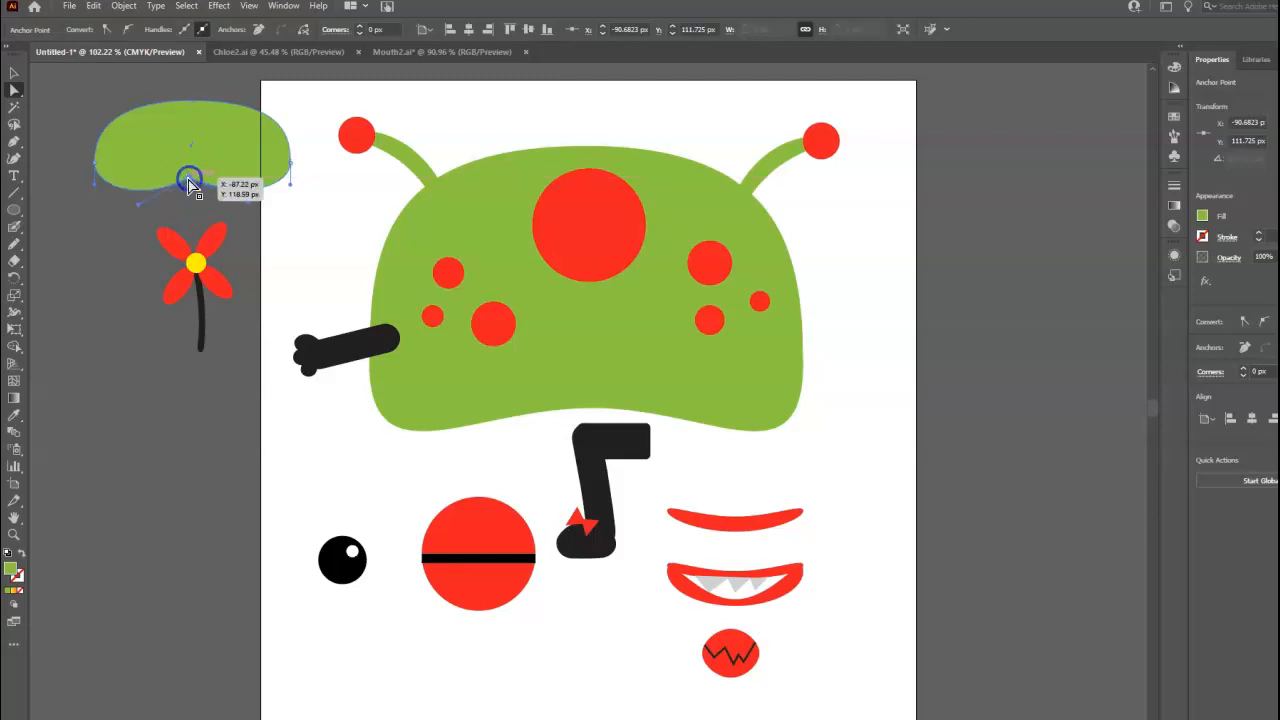
pyautogui.click(127, 33)
pyautogui.moveTo(188, 183)
pyautogui.mouseDown()
pyautogui.moveTo(191, 200)
pyautogui.moveTo(186, 163)
pyautogui.mouseUp()
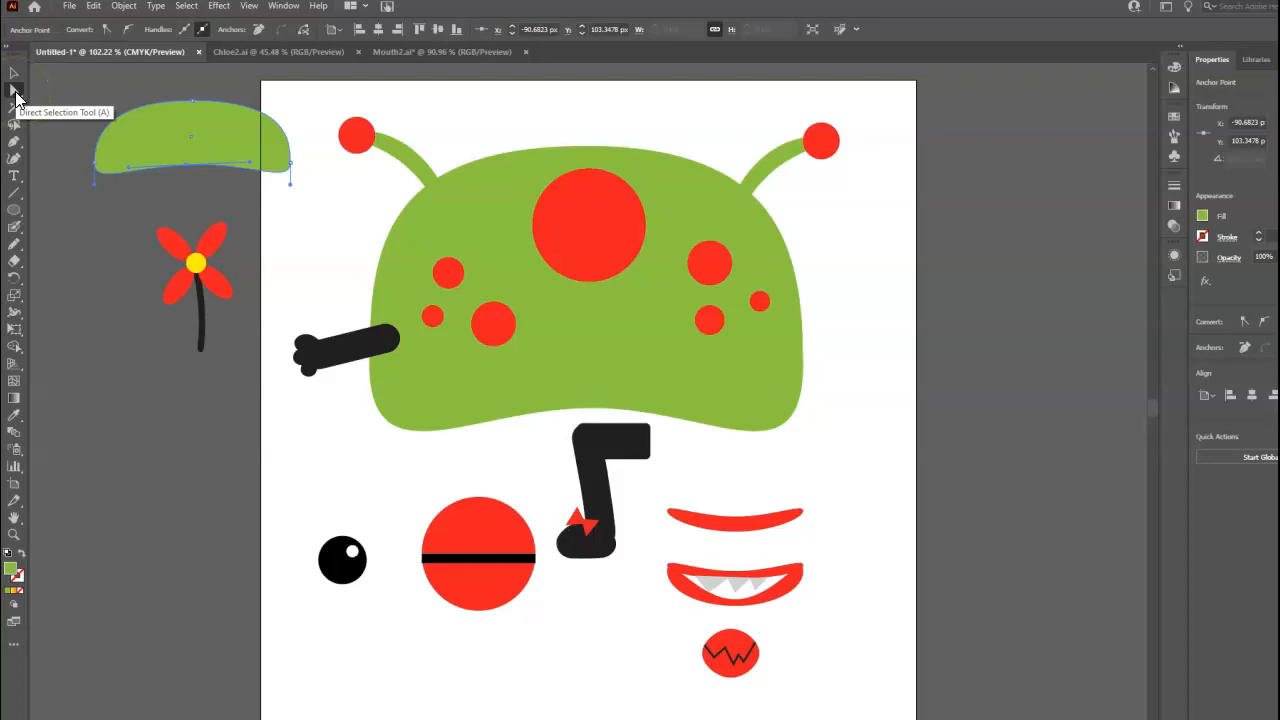
# Step: Delete the green practice shape beside the artboard
pyautogui.click(14, 74)
pyautogui.click(181, 140)
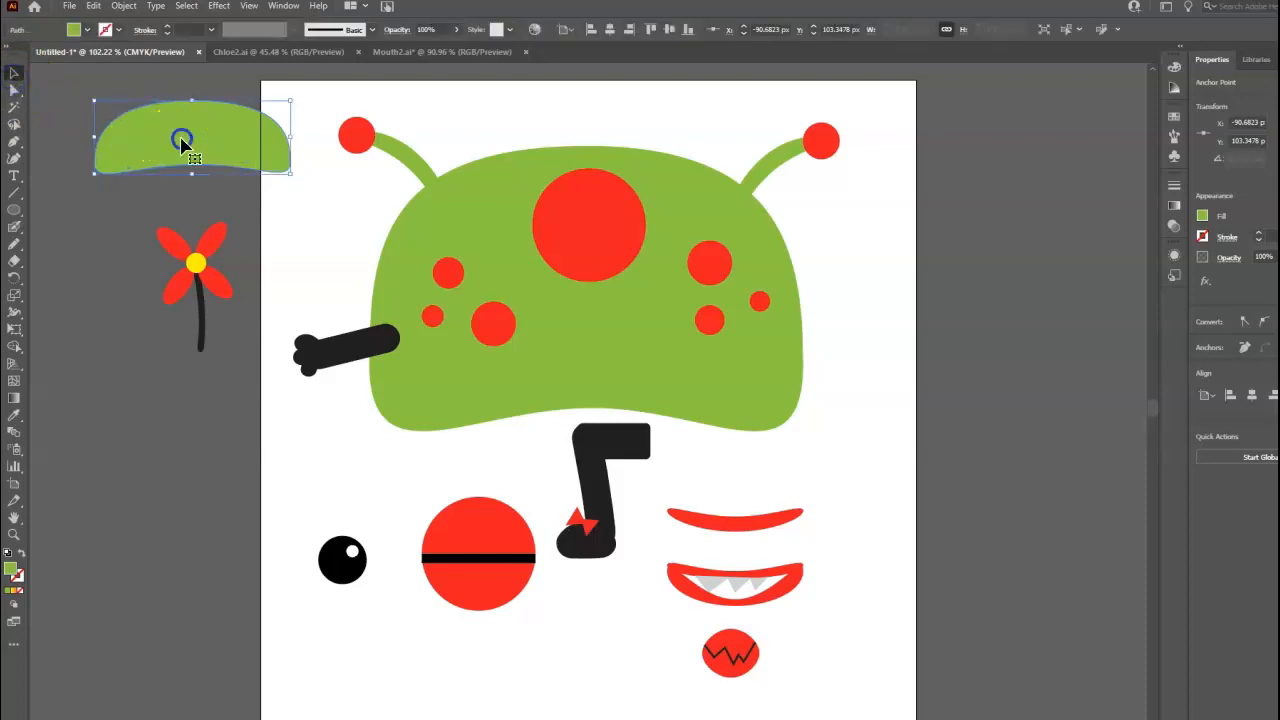
pyautogui.press('Delete')
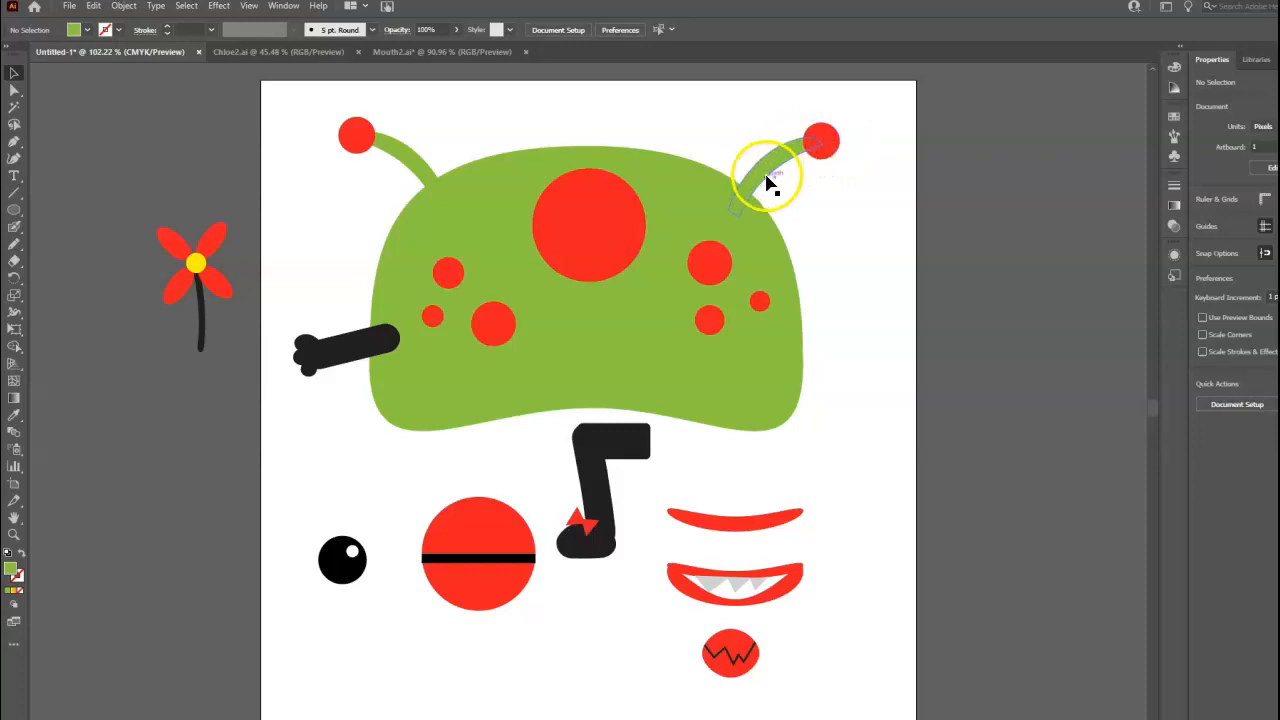
# Step: Draw a narrow vertical green rectangle about 23 px wide and 192 px high near the artboard's right edge
pyautogui.click(14, 211)
pyautogui.moveTo(14, 211); pyautogui.dragTo(65, 215)
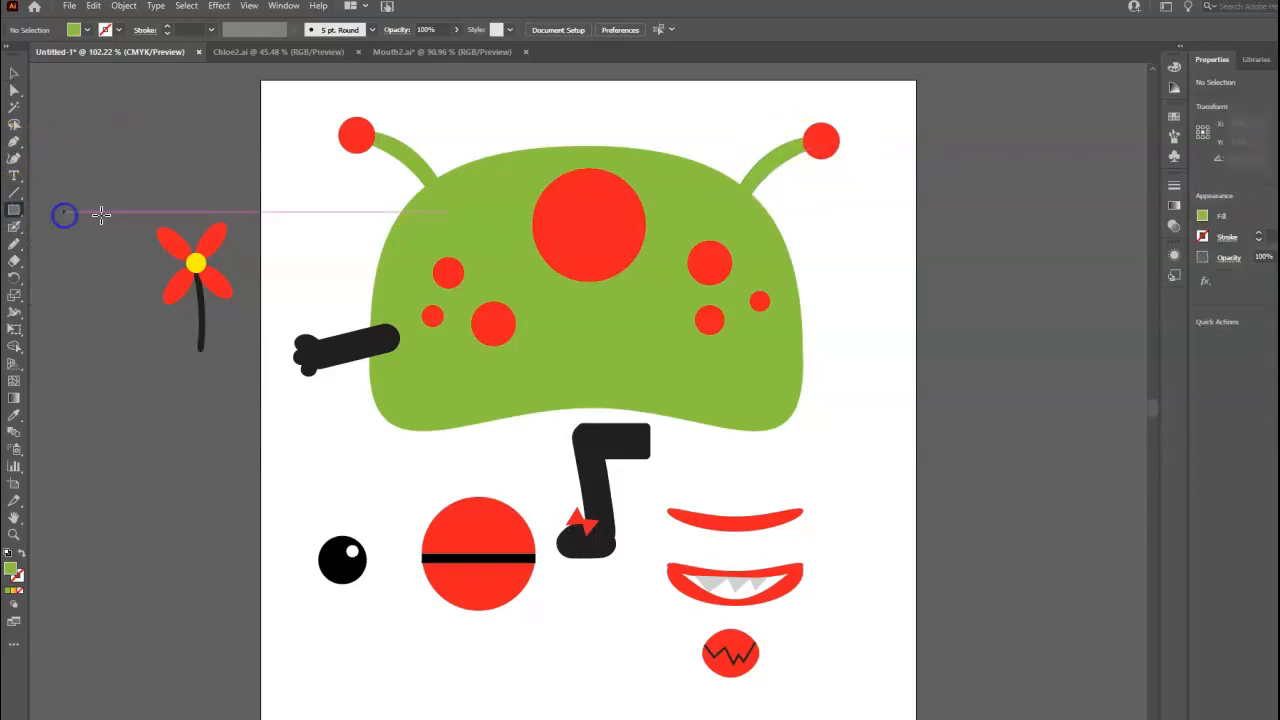
pyautogui.moveTo(880, 187); pyautogui.dragTo(901, 347)
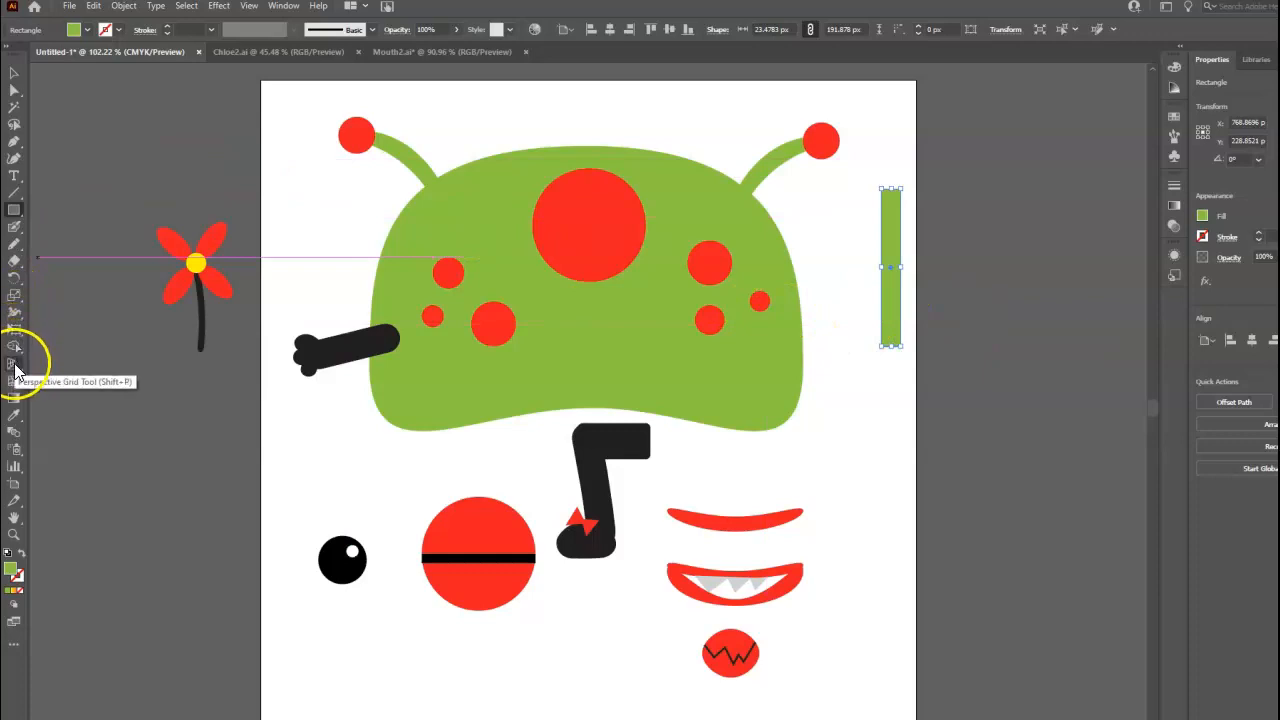
# Step: Bend the narrow green rectangle into a wavy strip with the Warp tool at its middle, upper and lower parts
pyautogui.click(14, 314)
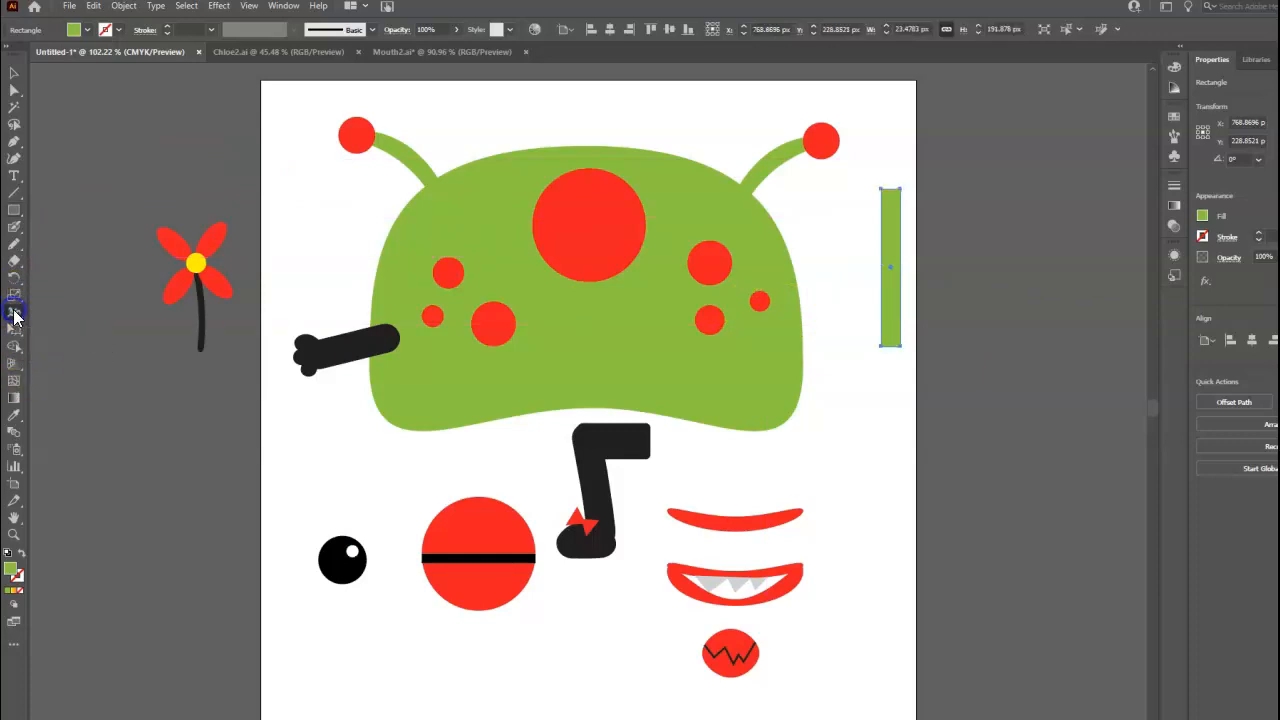
pyautogui.click(15, 316)
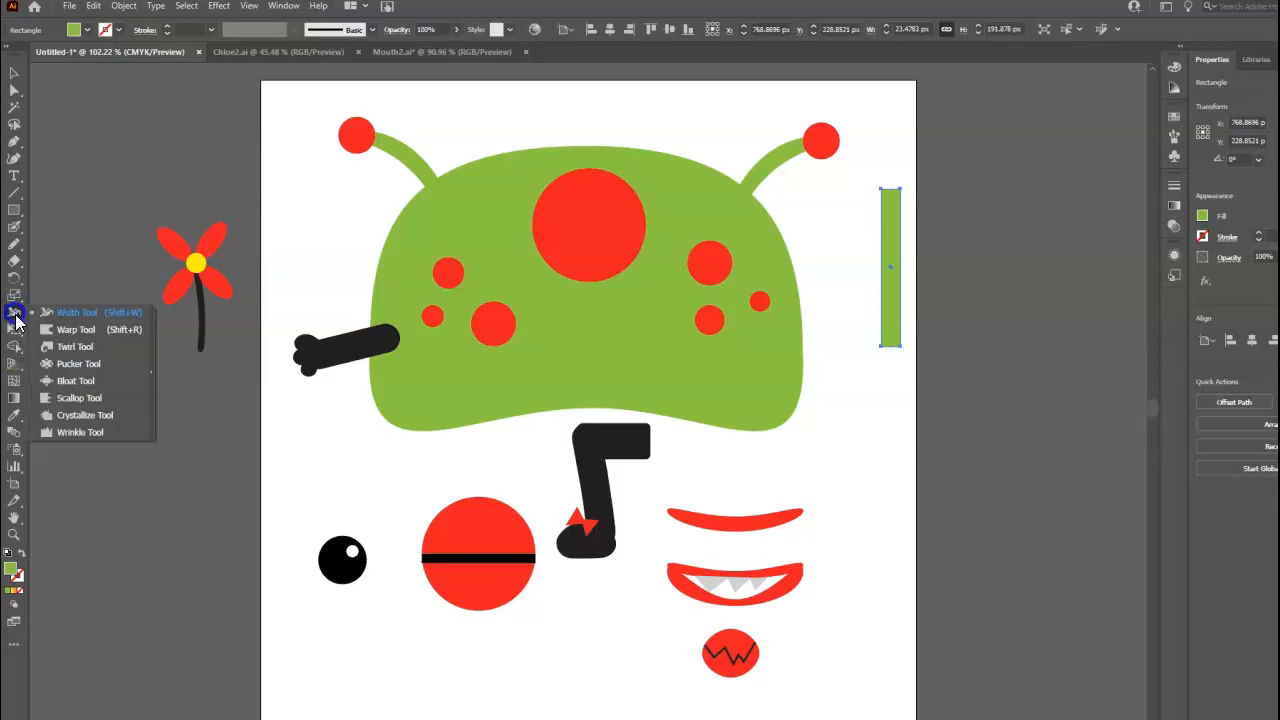
pyautogui.click(96, 334)
pyautogui.moveTo(903, 264); pyautogui.dragTo(908, 264)
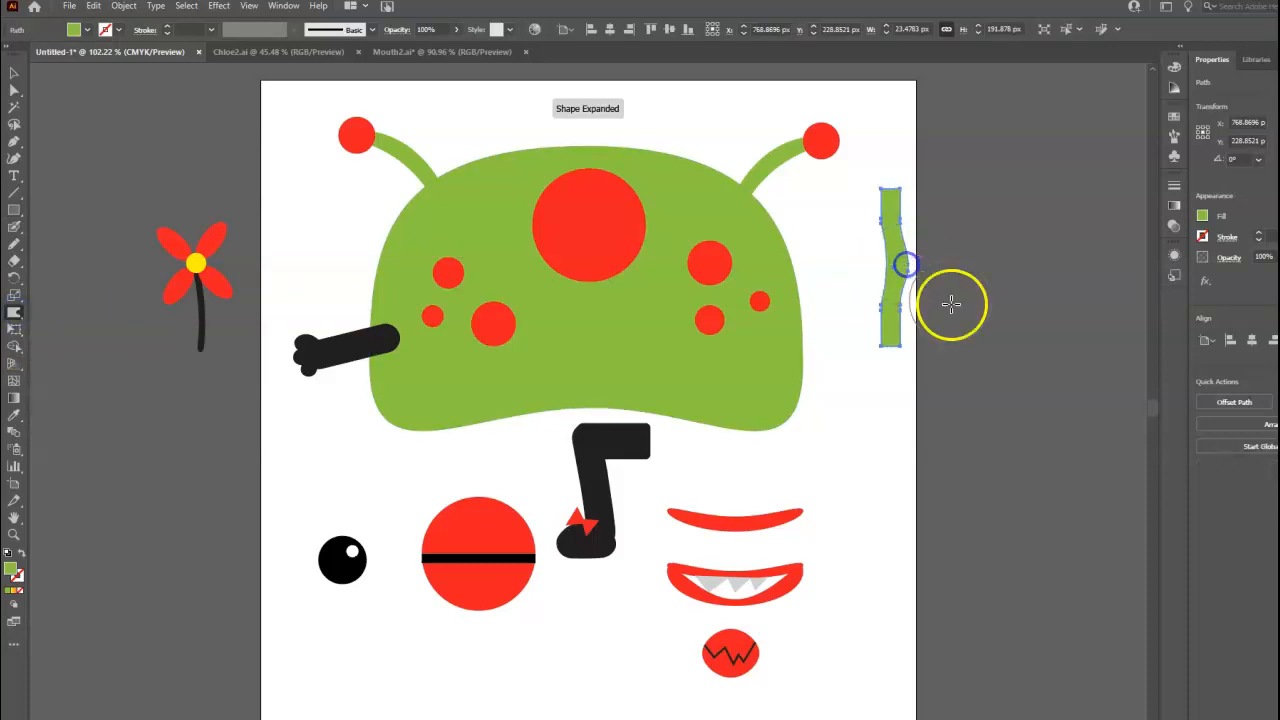
pyautogui.moveTo(884, 208); pyautogui.dragTo(868, 206)
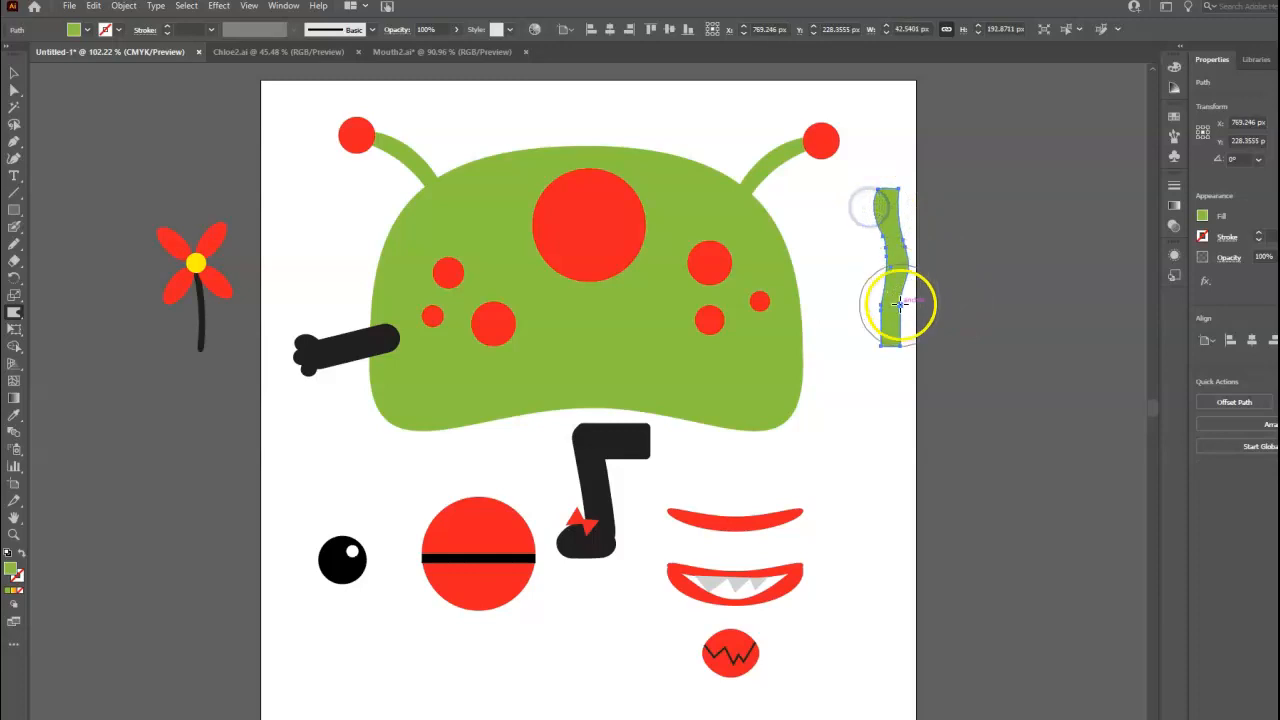
pyautogui.moveTo(889, 306); pyautogui.dragTo(879, 308)
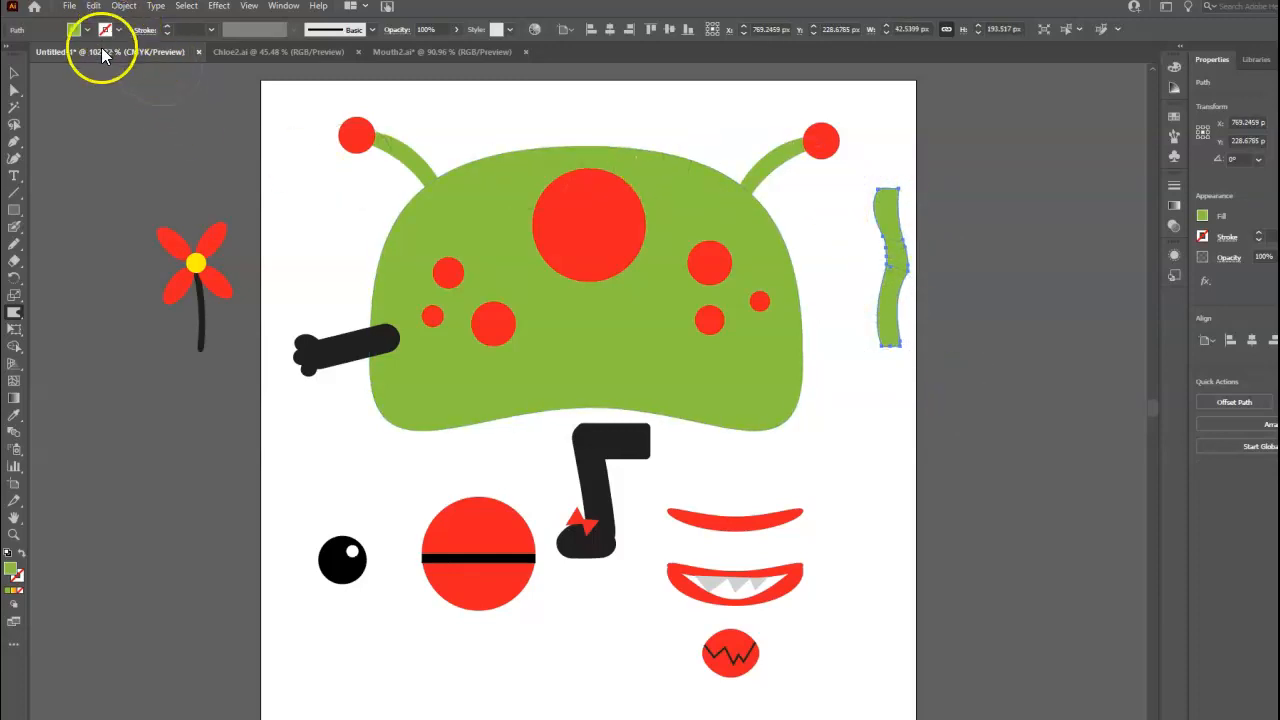
# Step: Adjust the curve handle at the tip of the right antenna's stem and nudge the stem slightly down and right
pyautogui.click(14, 89)
pyautogui.click(780, 160)
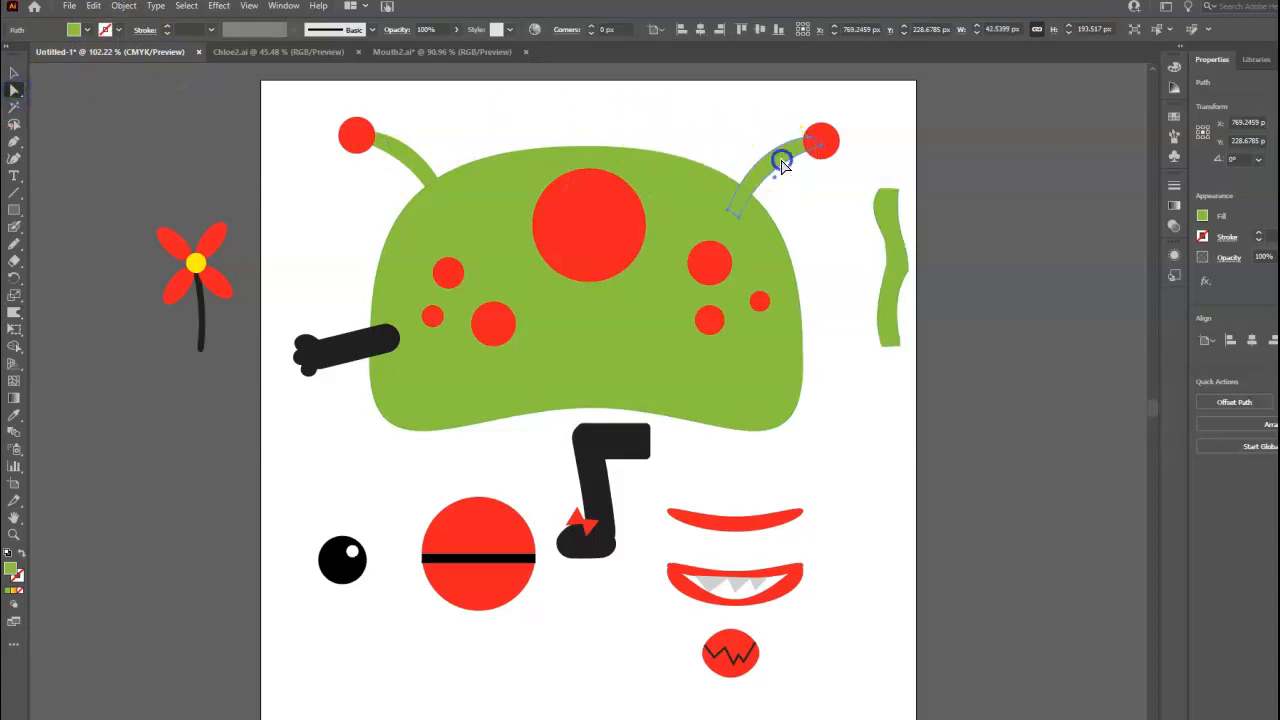
pyautogui.click(812, 140)
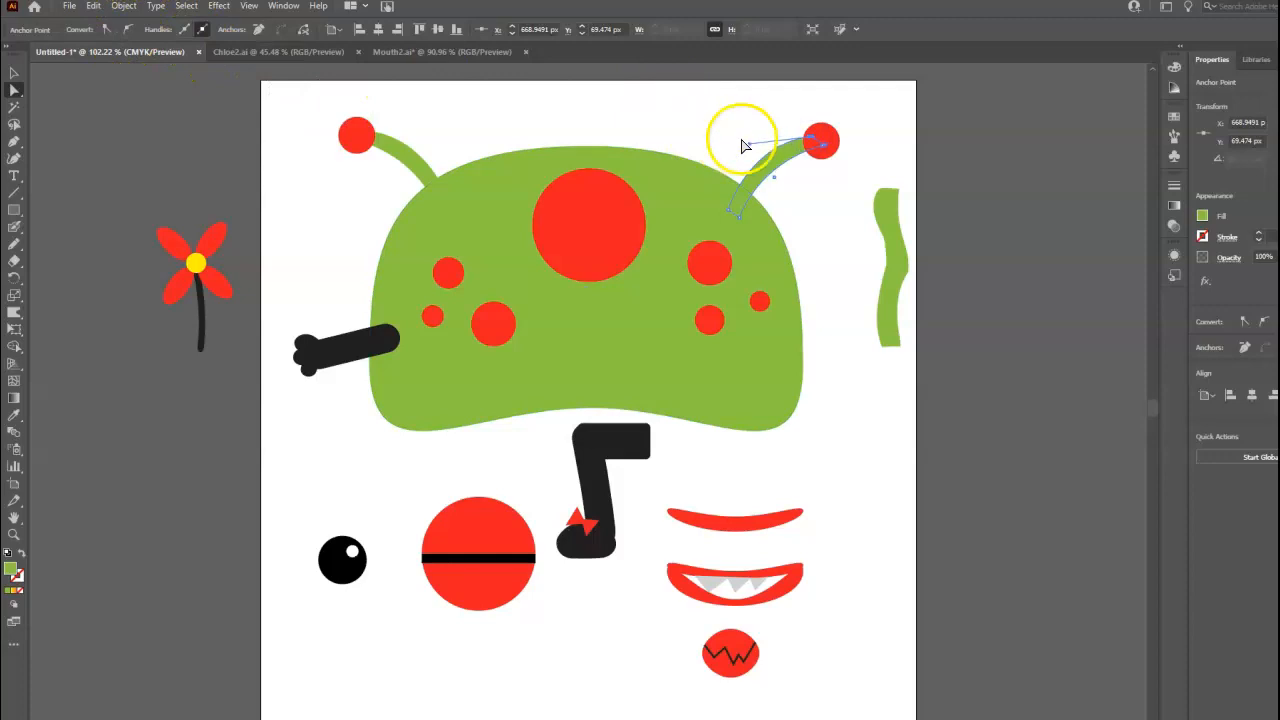
pyautogui.moveTo(749, 144)
pyautogui.mouseDown()
pyautogui.moveTo(732, 136)
pyautogui.moveTo(743, 143)
pyautogui.mouseUp()
pyautogui.click(778, 190)
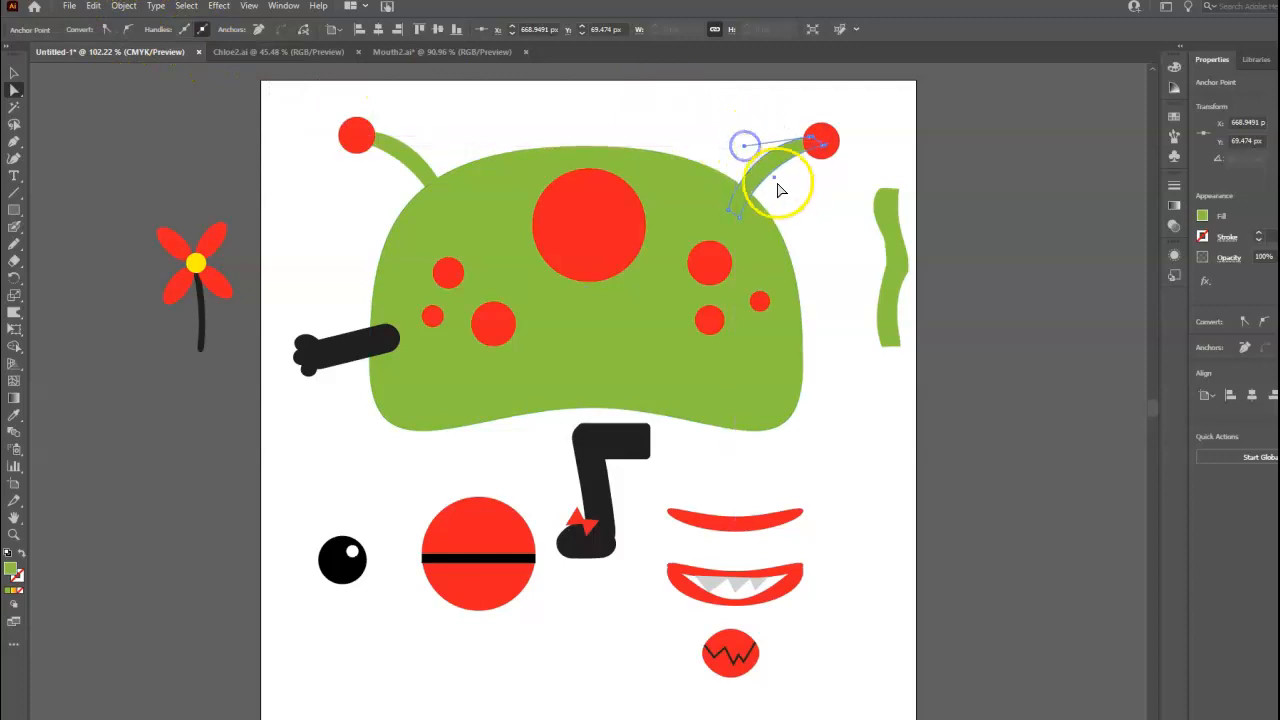
pyautogui.moveTo(774, 177); pyautogui.dragTo(778, 182)
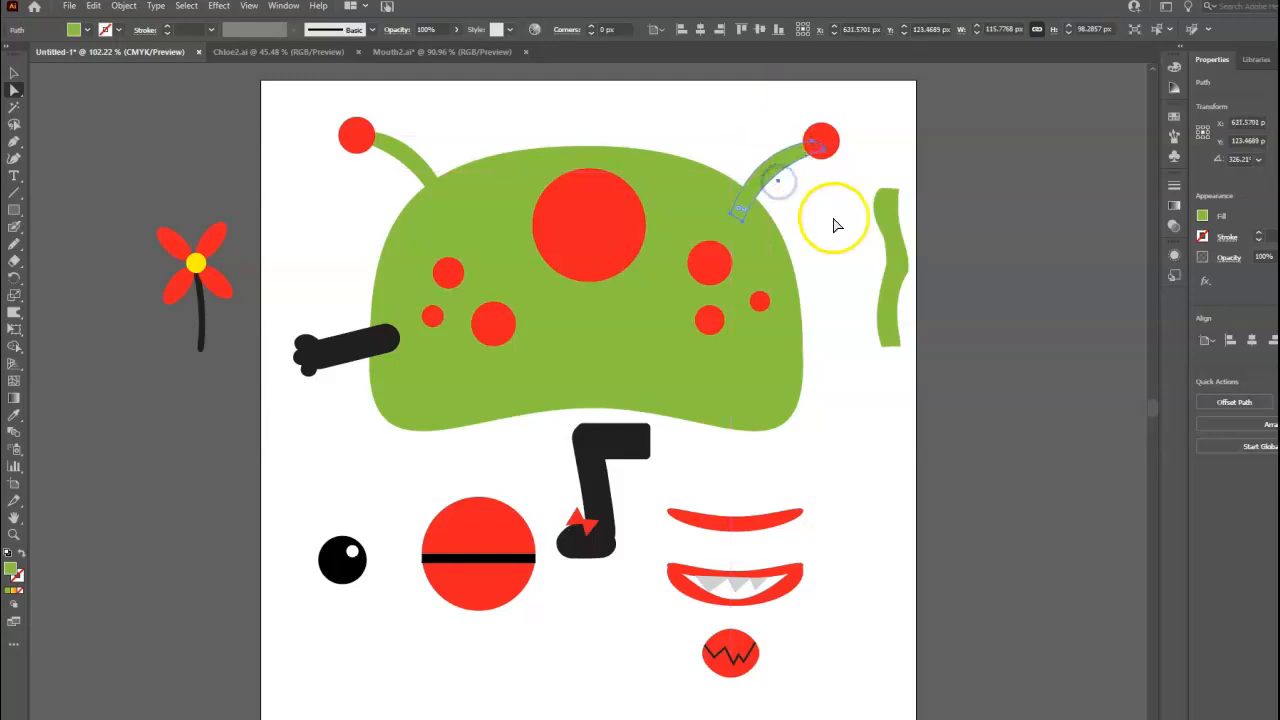
# Step: Delete the wavy green strip near the artboard's right edge and clear the selection
pyautogui.click(892, 214)
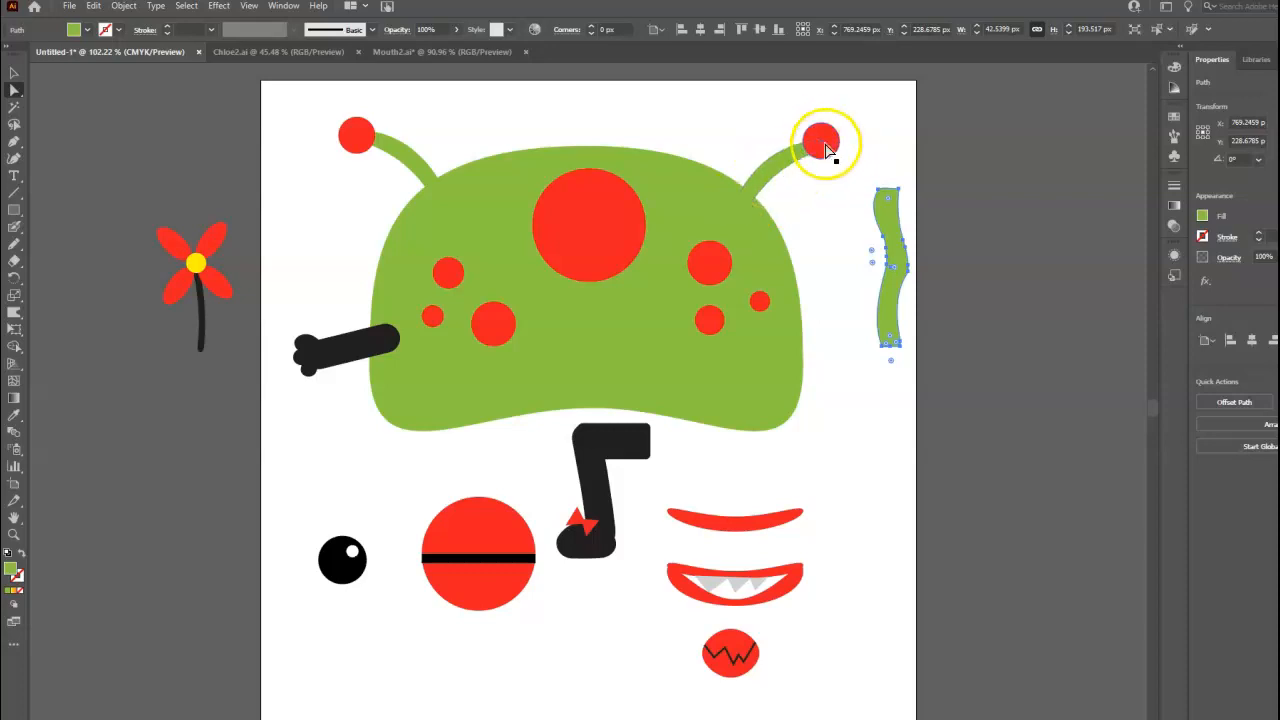
pyautogui.click(15, 72)
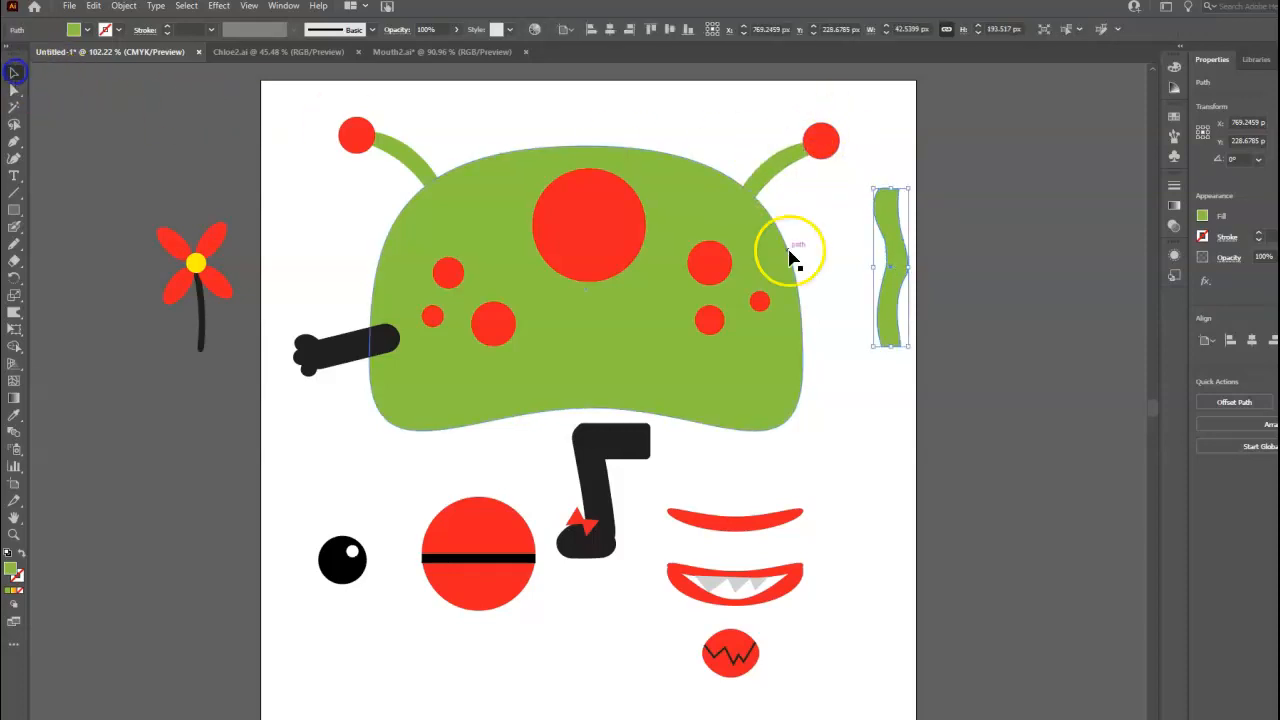
pyautogui.click(886, 312)
pyautogui.press('Delete')
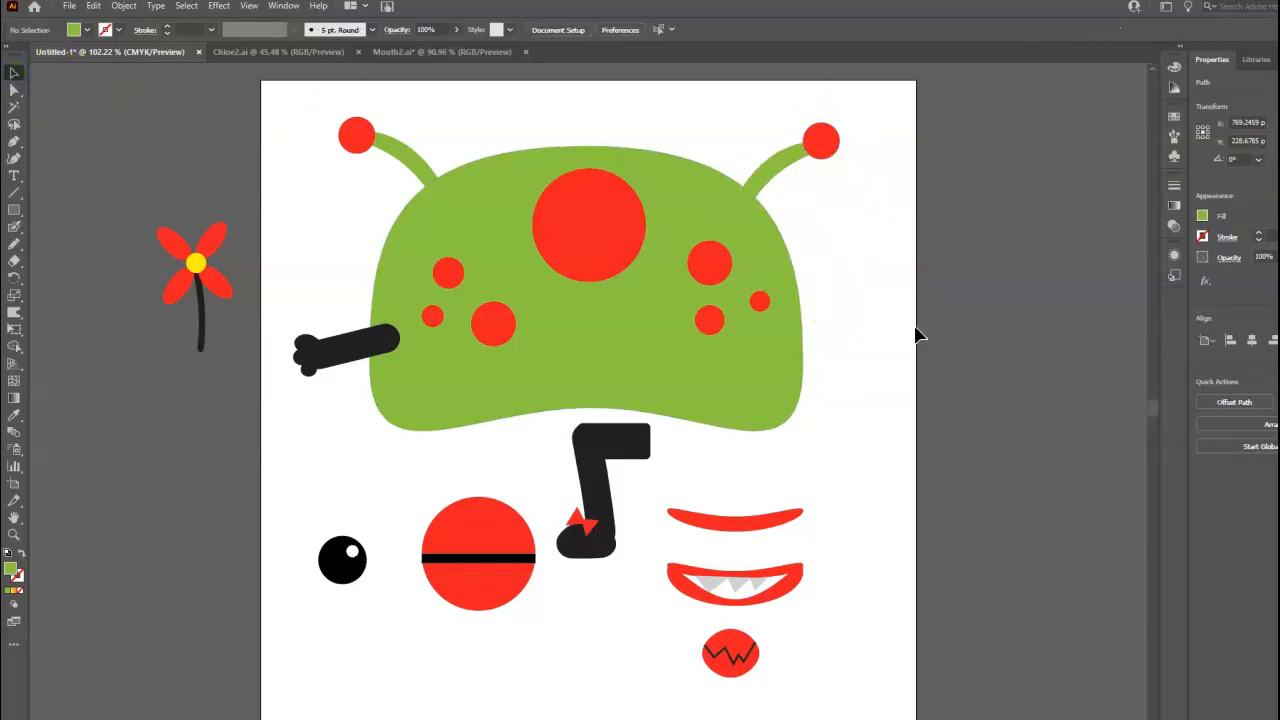
pyautogui.click(850, 258)
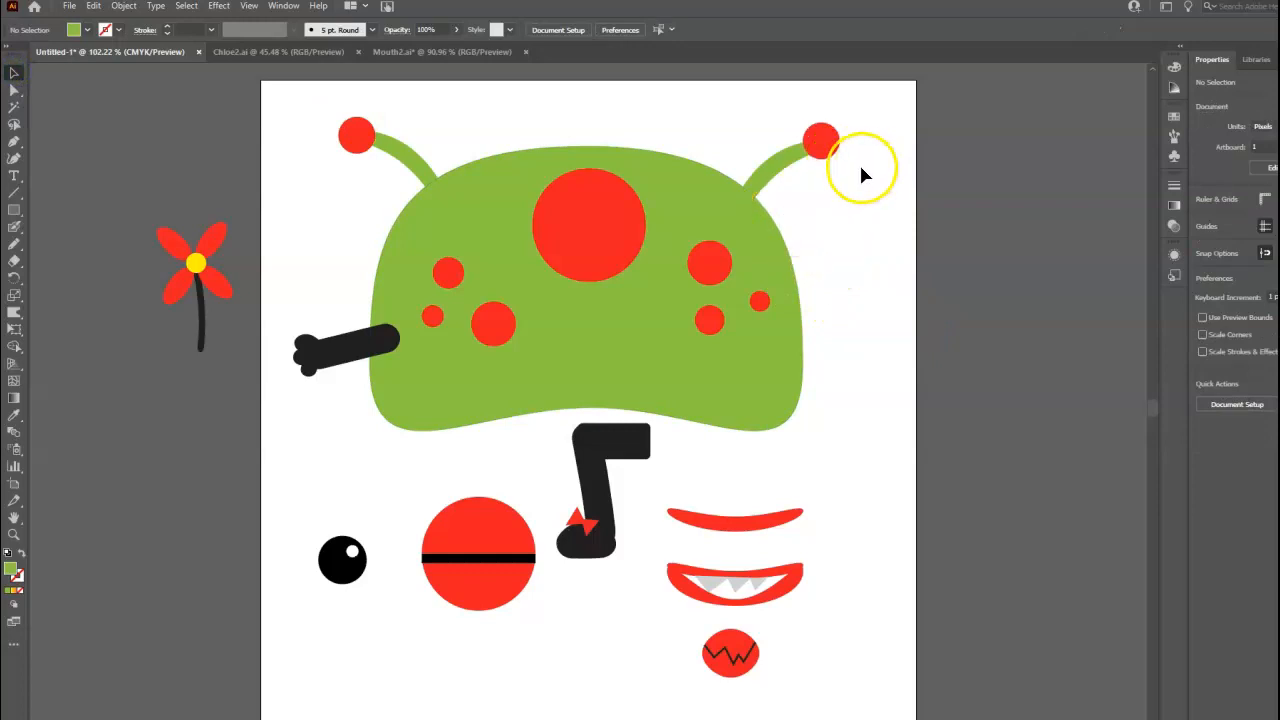
# Step: Look through the Transform options for the left antenna group, leaving it untransformed
pyautogui.click(770, 168)
pyautogui.click(355, 138)
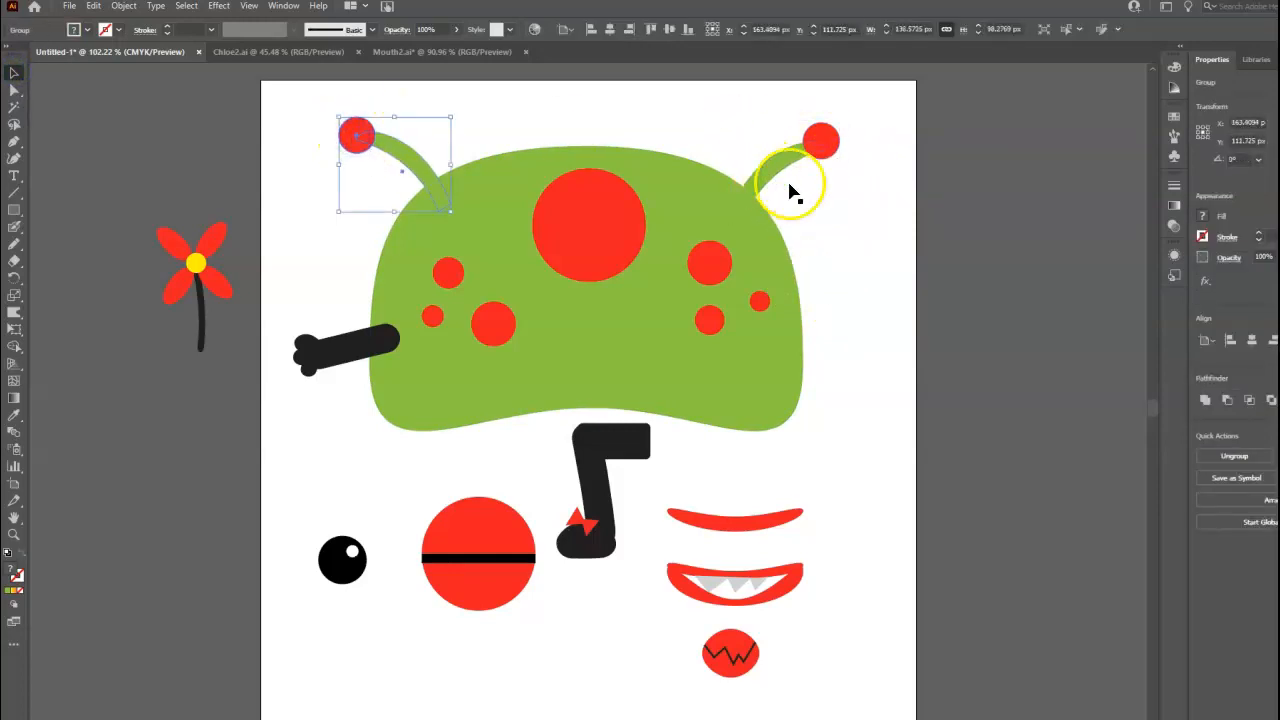
pyautogui.rightClick(389, 142)
pyautogui.moveTo(520, 299)
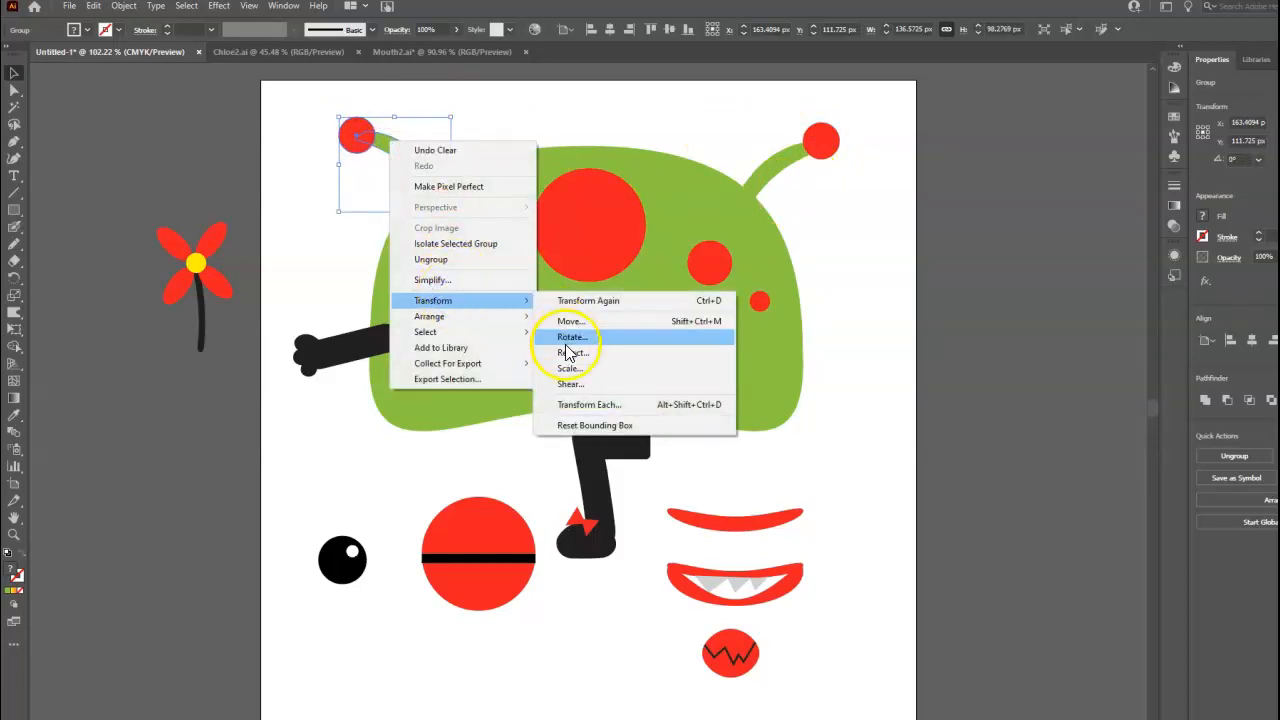
pyautogui.click(934, 263)
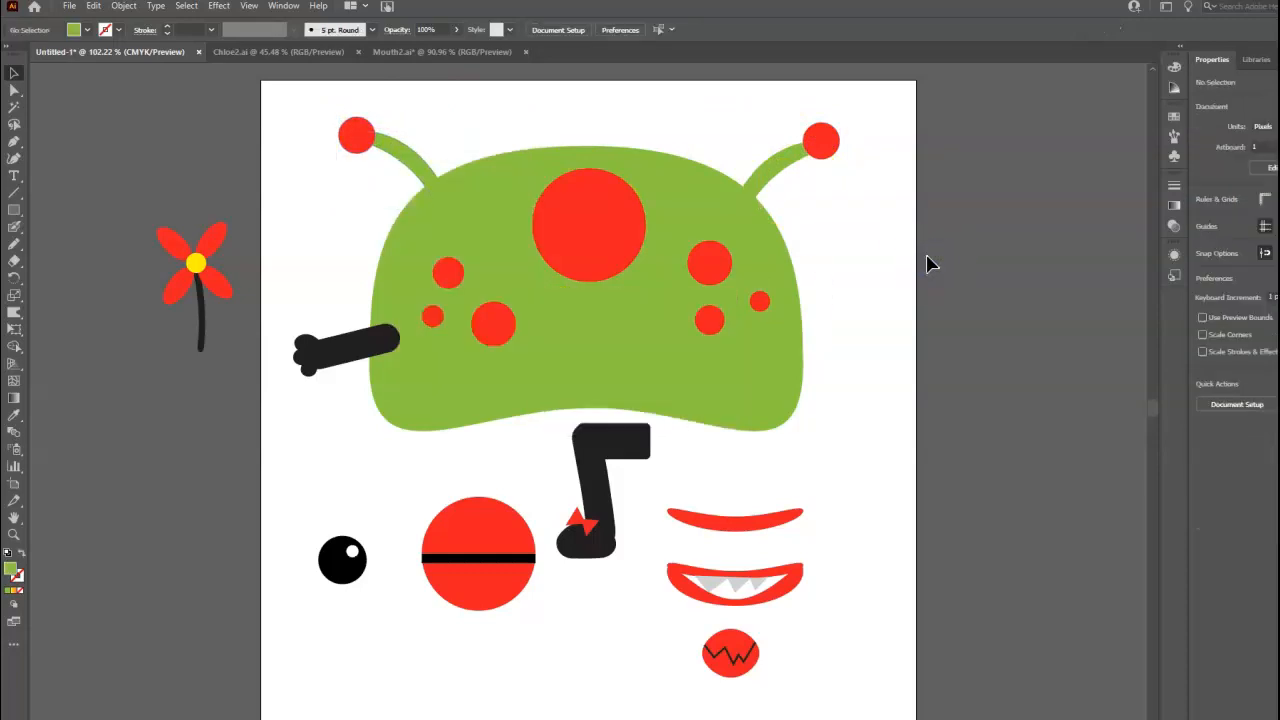
# Step: Show the document's layers and rename the character's main layer to +GreenGuy
pyautogui.click(283, 6)
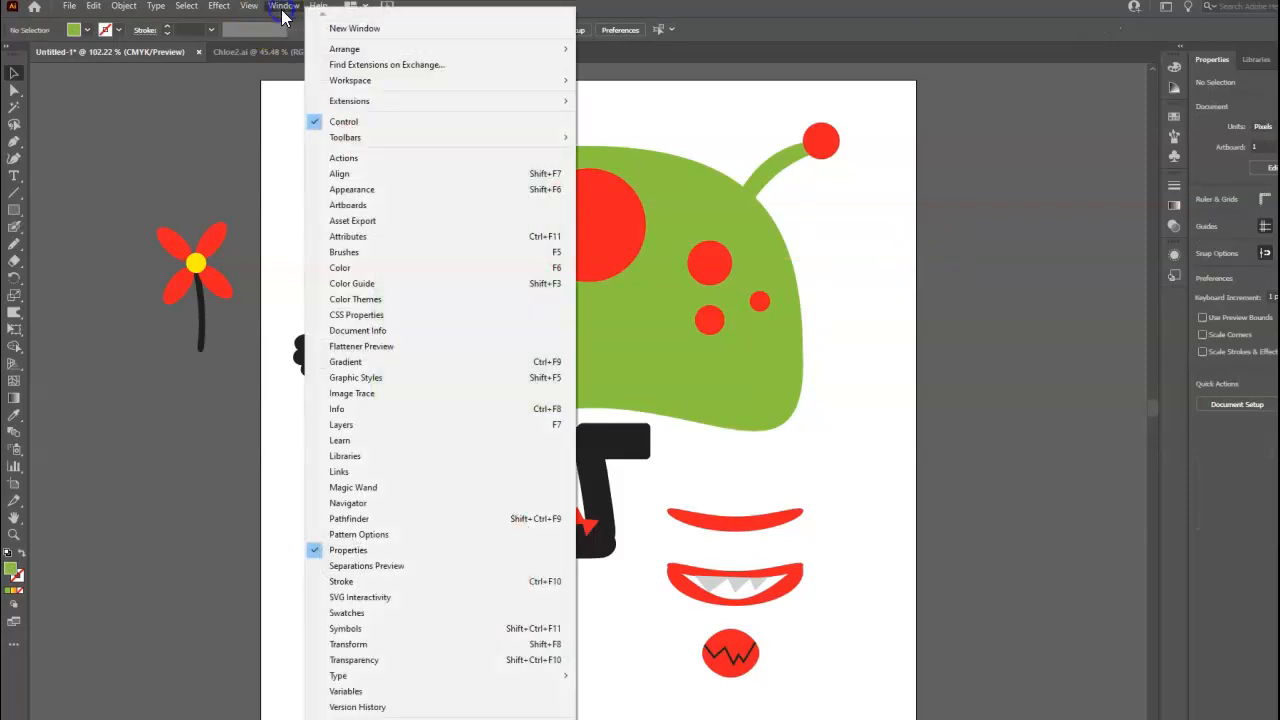
pyautogui.click(381, 434)
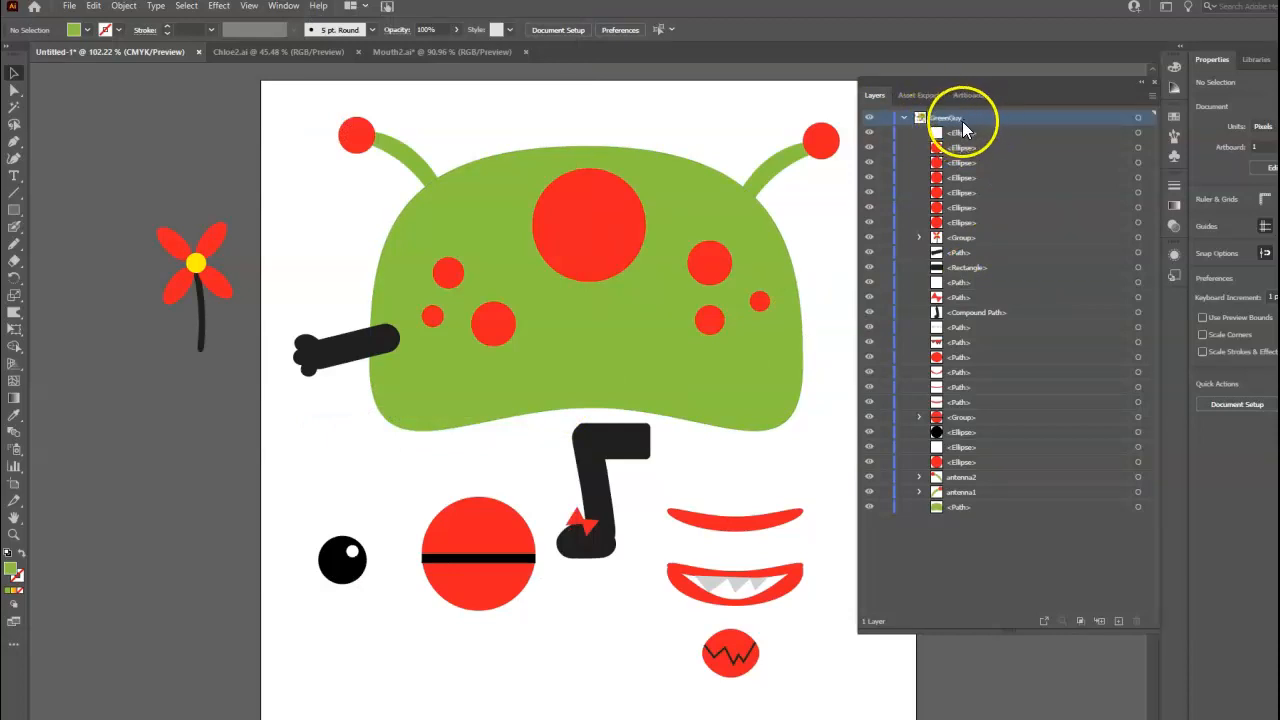
pyautogui.doubleClick(936, 118)
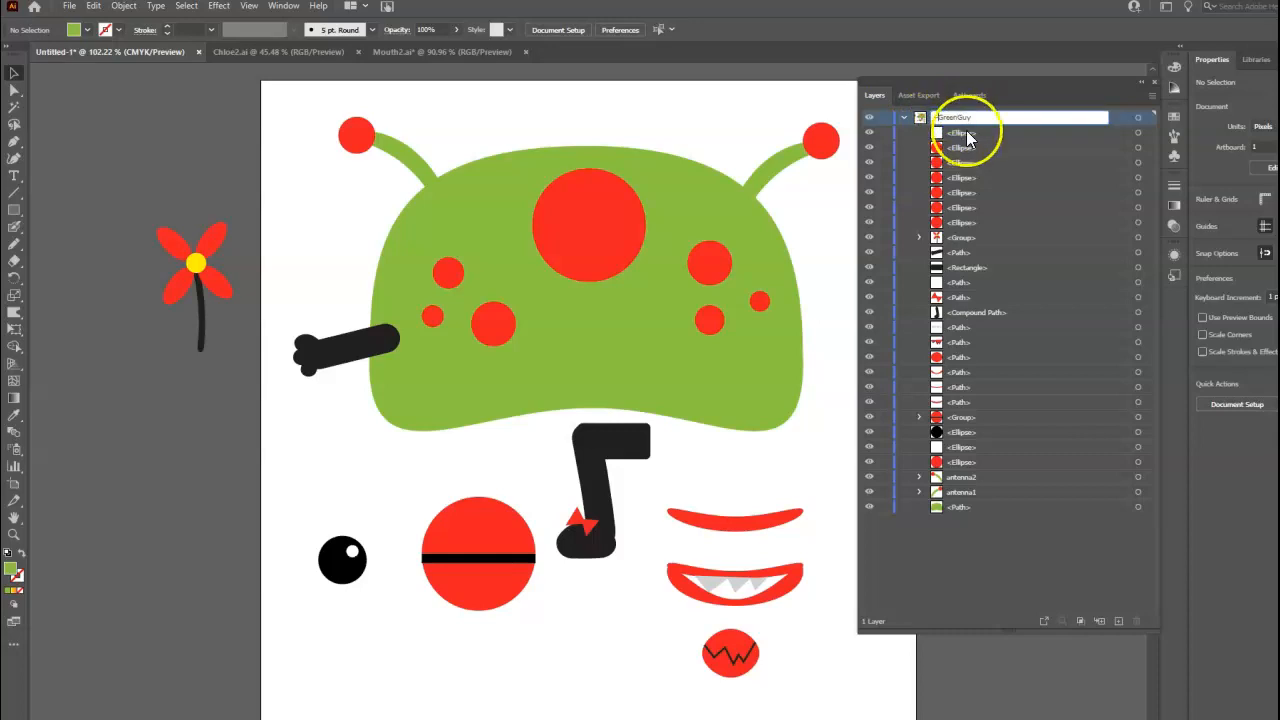
pyautogui.click(1022, 134)
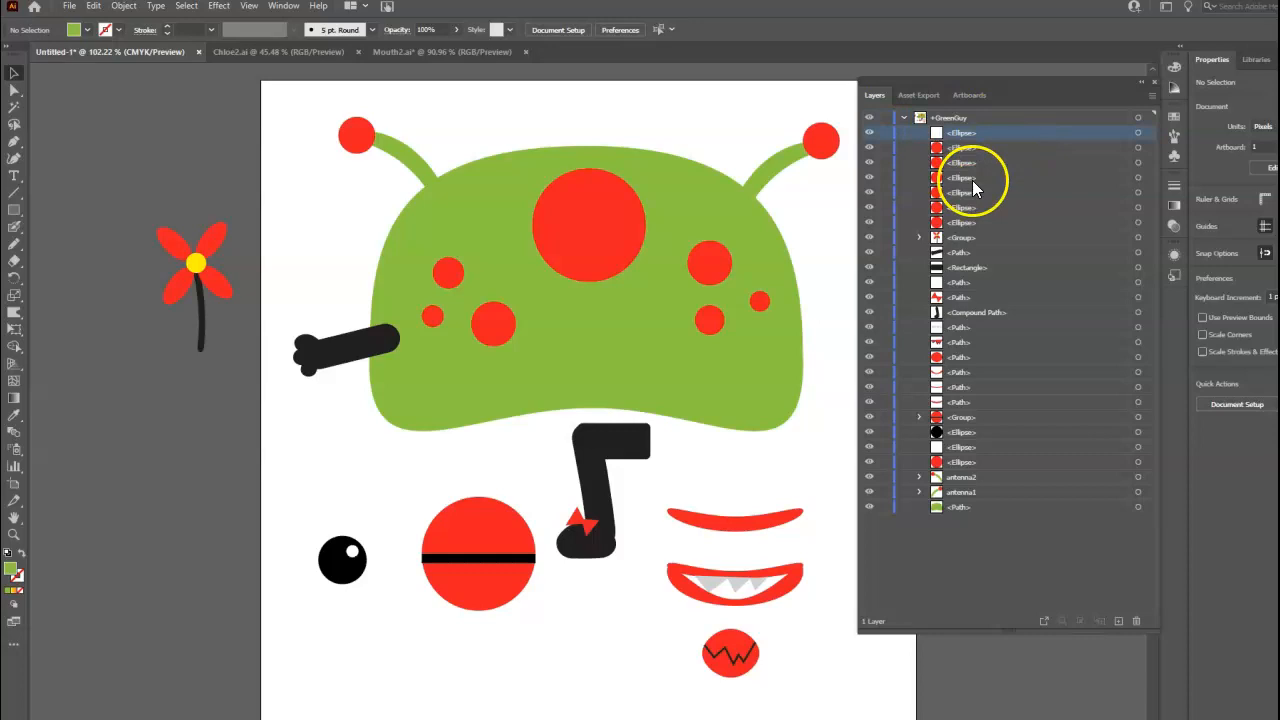
# Step: Inspect the antenna2 group and the green body path in the layer list, ending with antenna2 highlighted
pyautogui.click(941, 480)
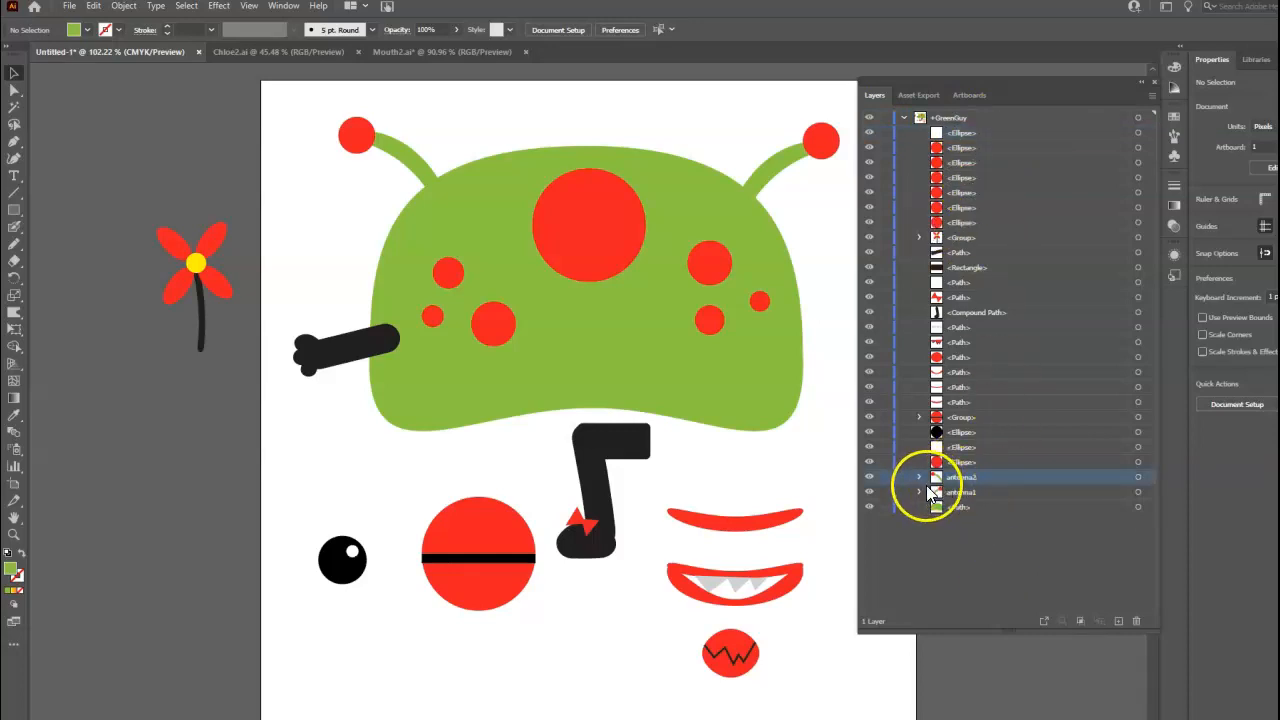
pyautogui.click(965, 509)
pyautogui.click(969, 481)
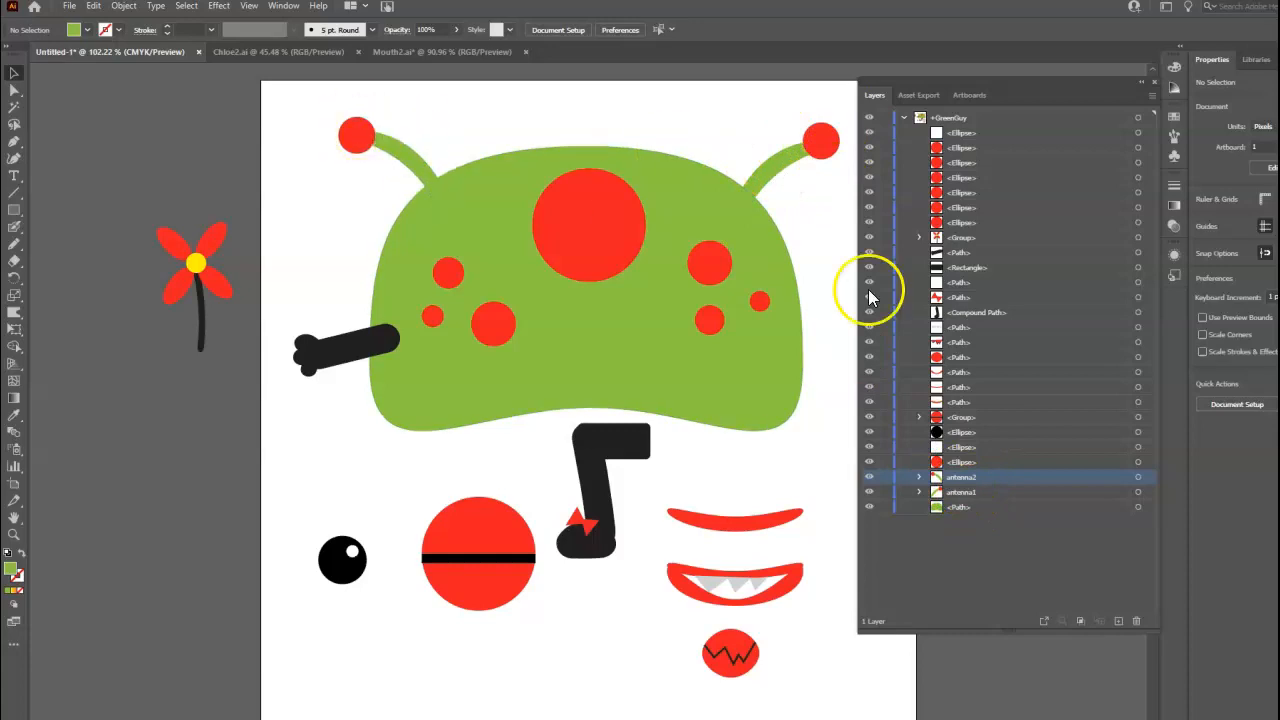
# Step: Rename the two antenna groups +antenna2 and +antenna1 in the layer list
pyautogui.doubleClick(955, 478)
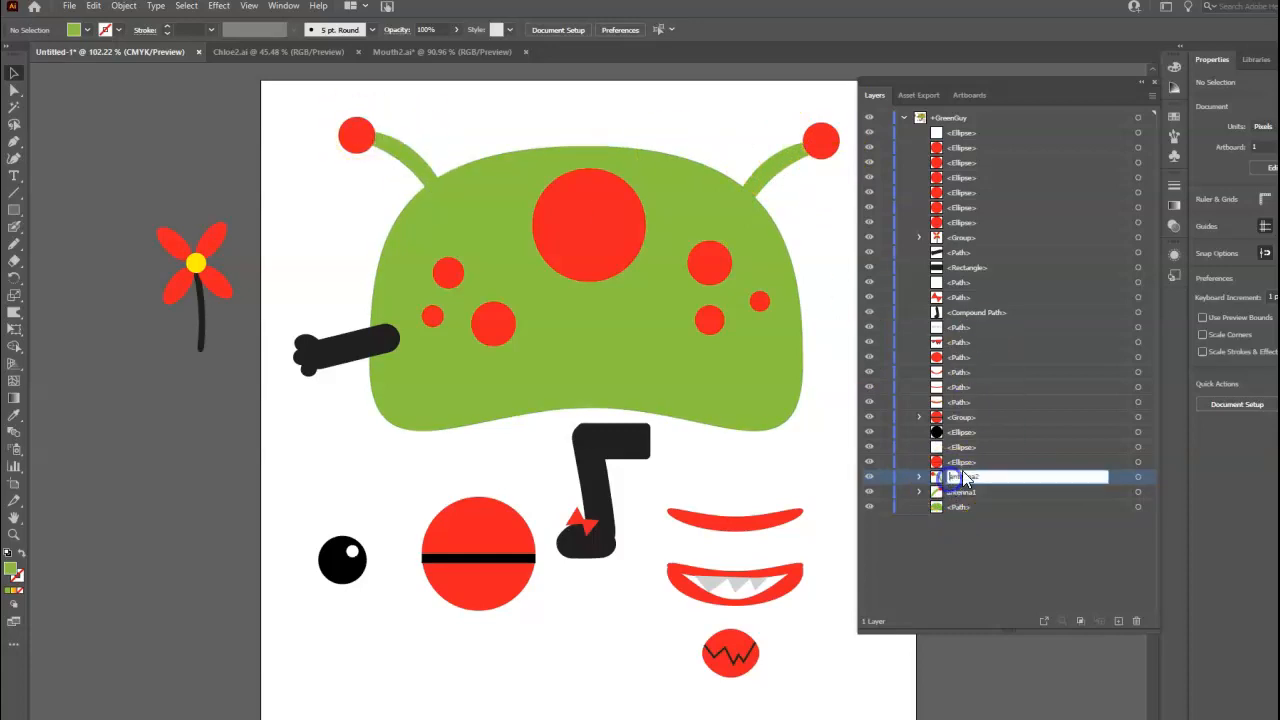
pyautogui.press('Return')
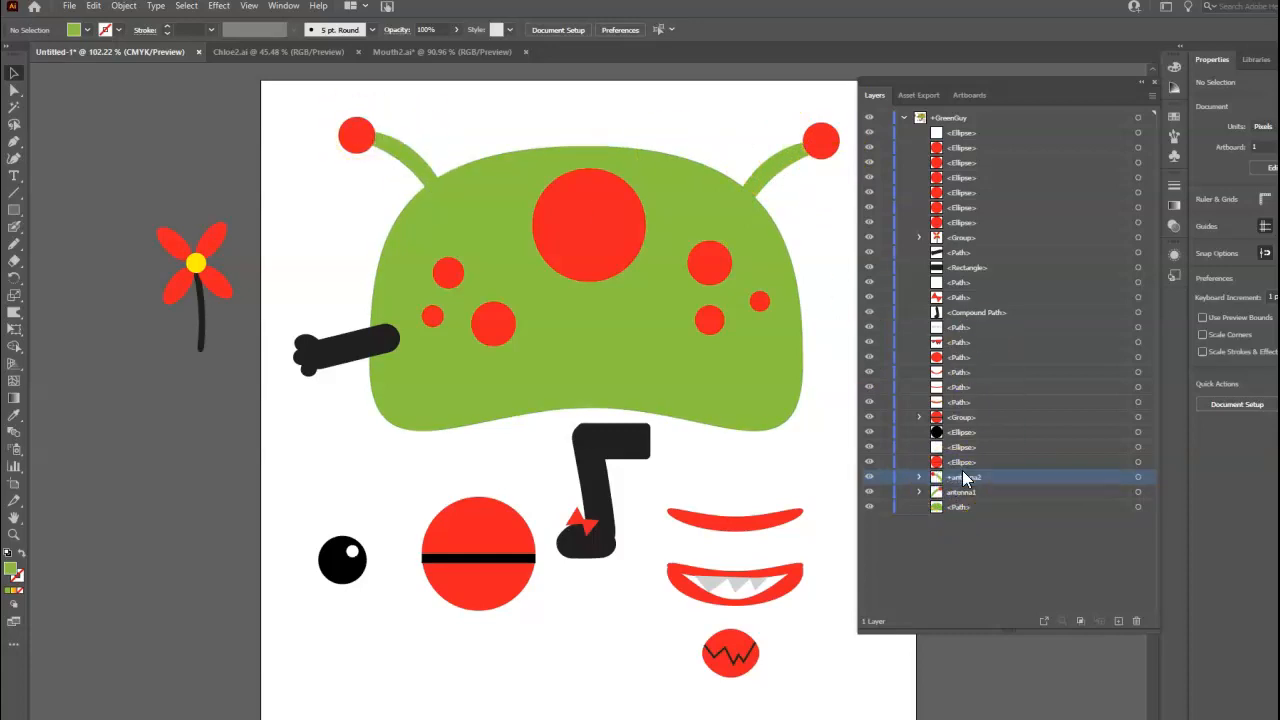
pyautogui.doubleClick(957, 491)
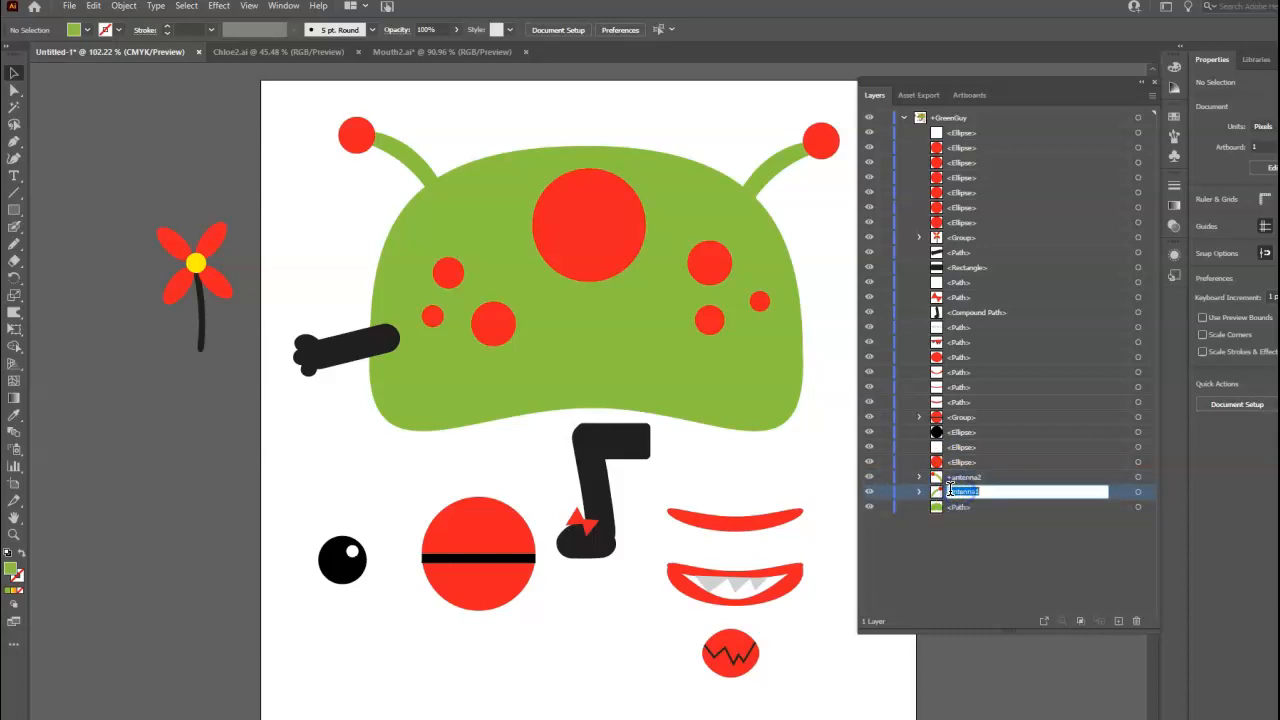
pyautogui.press('Return')
pyautogui.click(1013, 524)
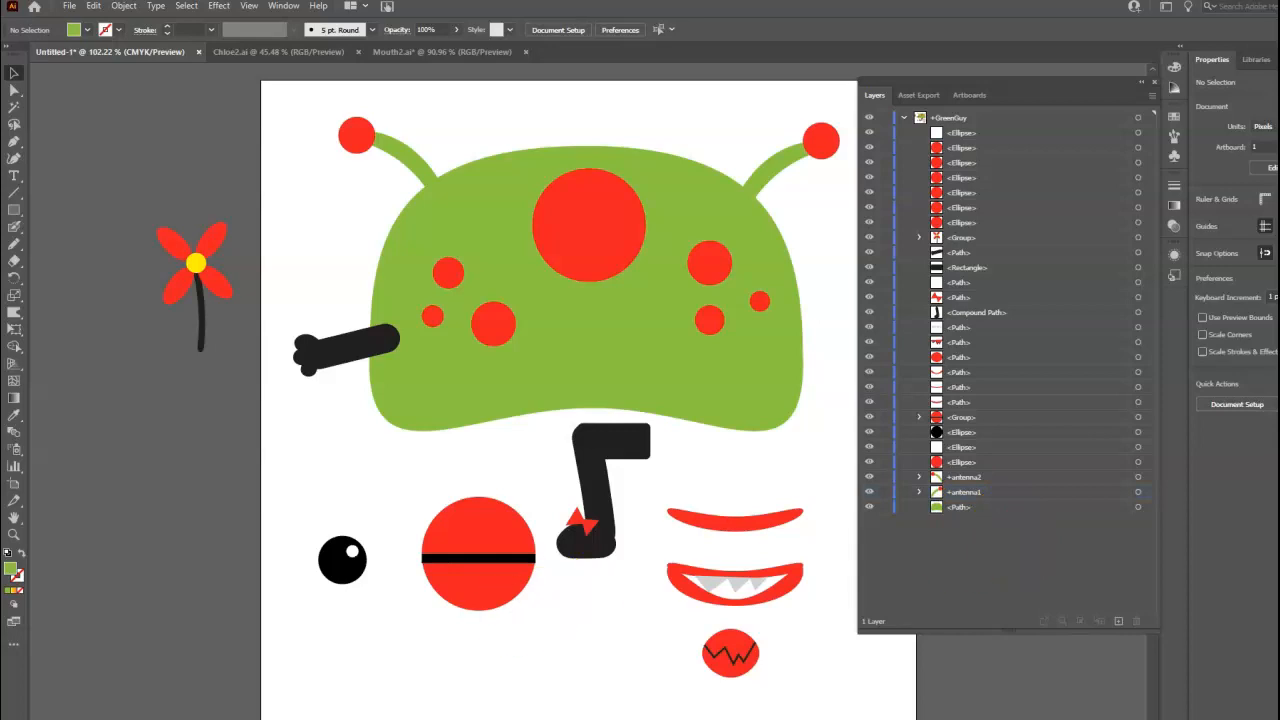
# Step: Examine how the hair layers are named in the Chloe2.ai document, then return to the green character's document
pyautogui.click(281, 52)
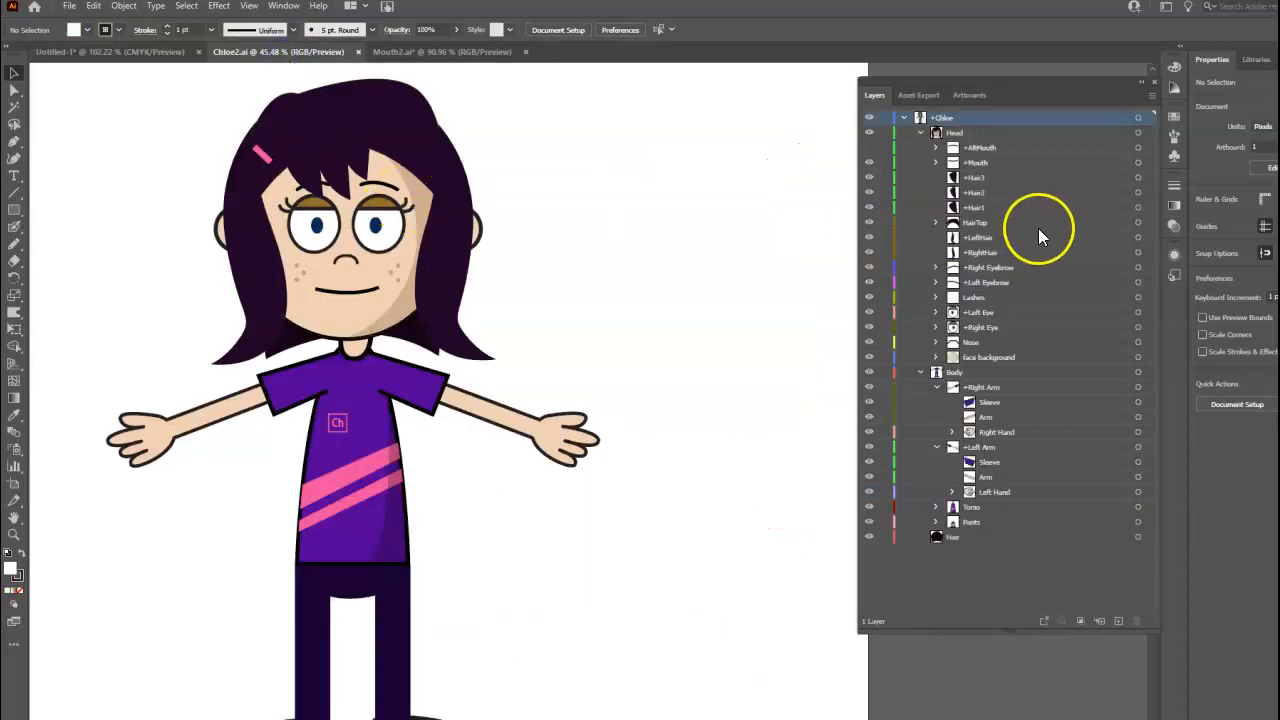
pyautogui.click(975, 178)
pyautogui.click(972, 193)
pyautogui.click(970, 209)
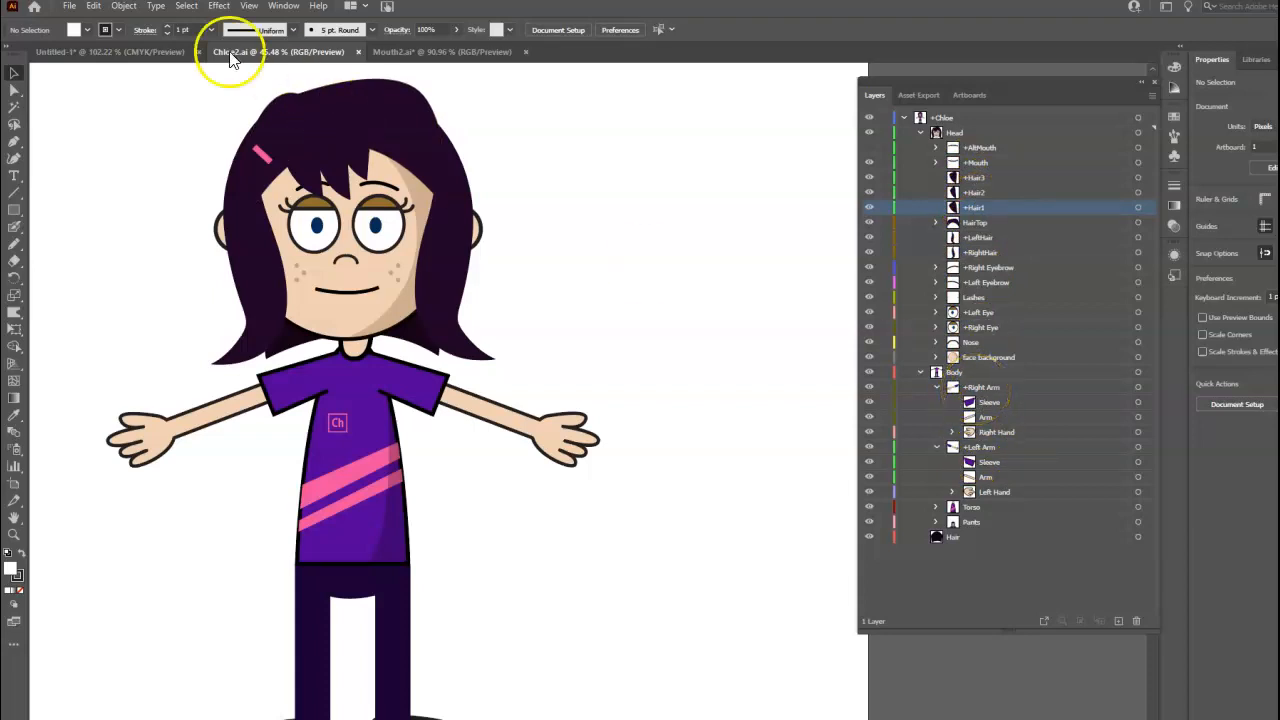
pyautogui.click(137, 51)
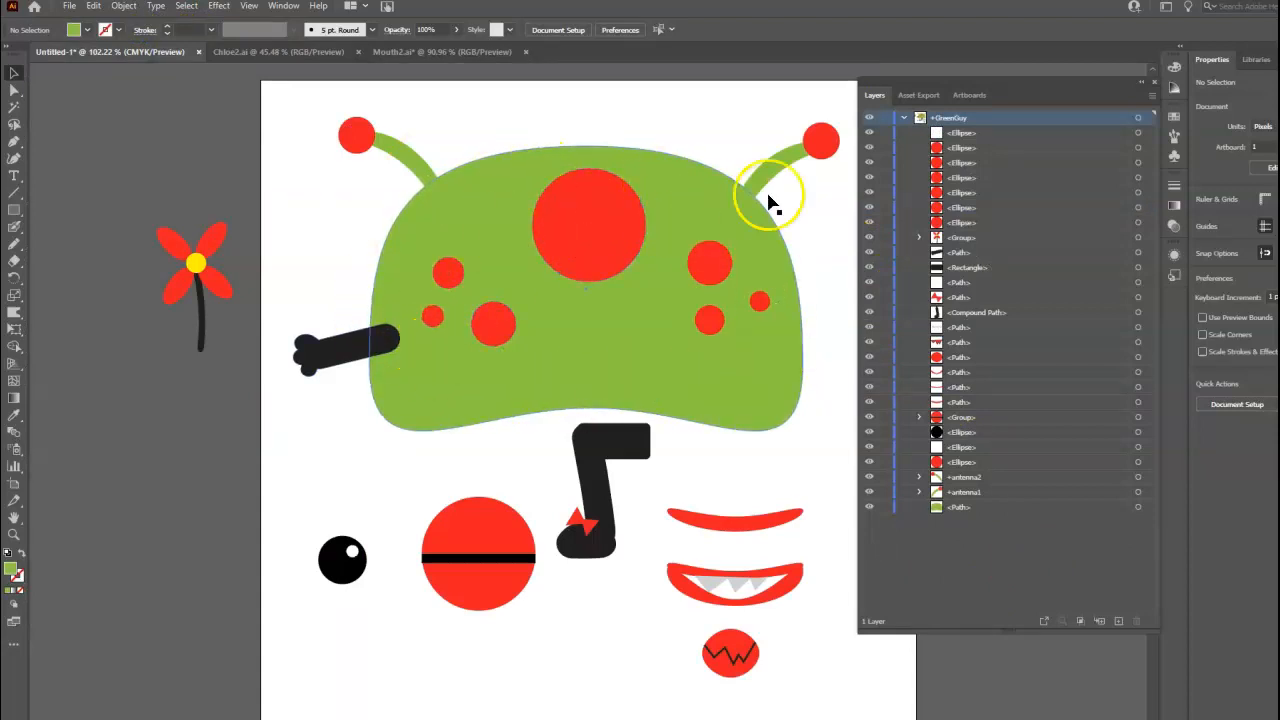
pyautogui.click(962, 150)
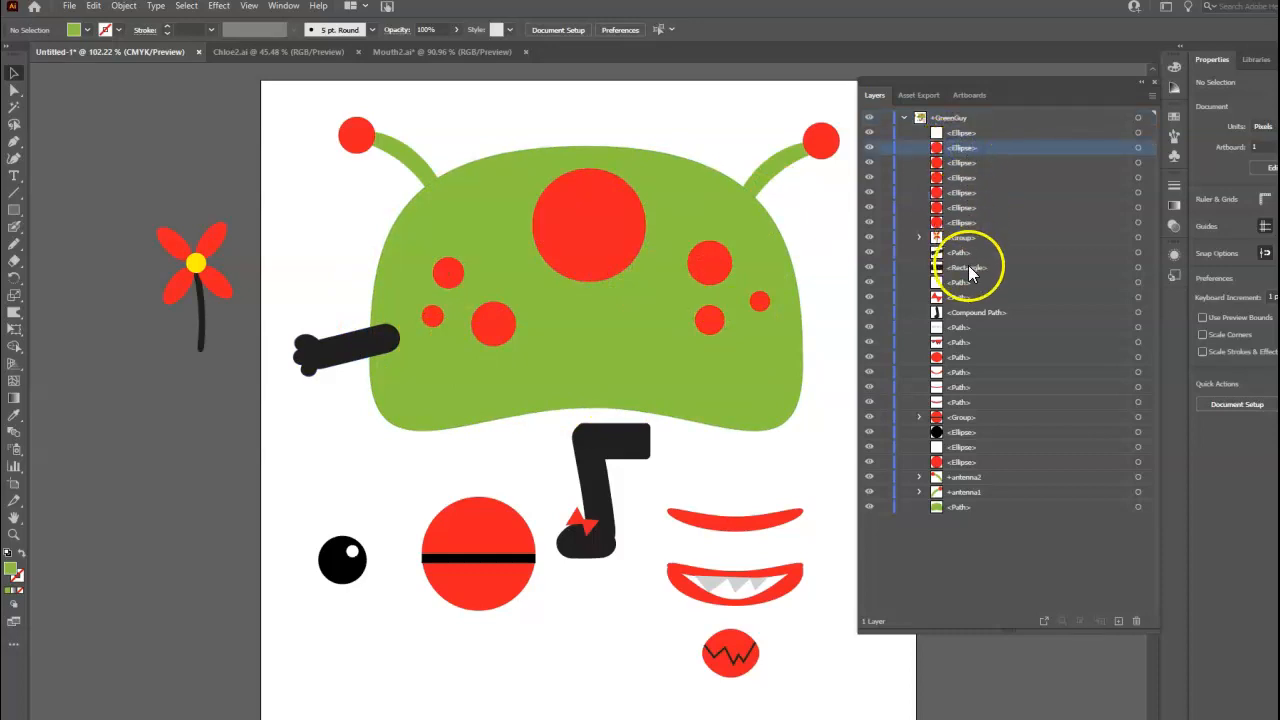
pyautogui.click(821, 409)
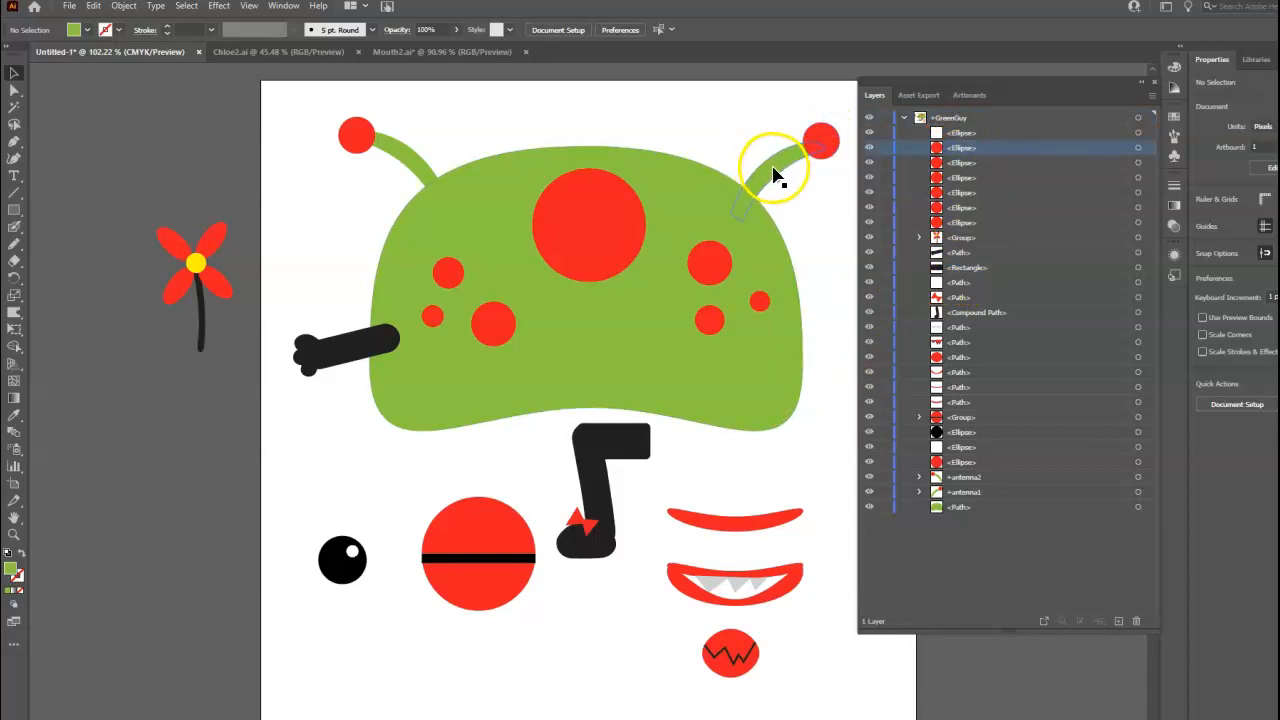
pyautogui.moveTo(796, 461); pyautogui.dragTo(720, 273)
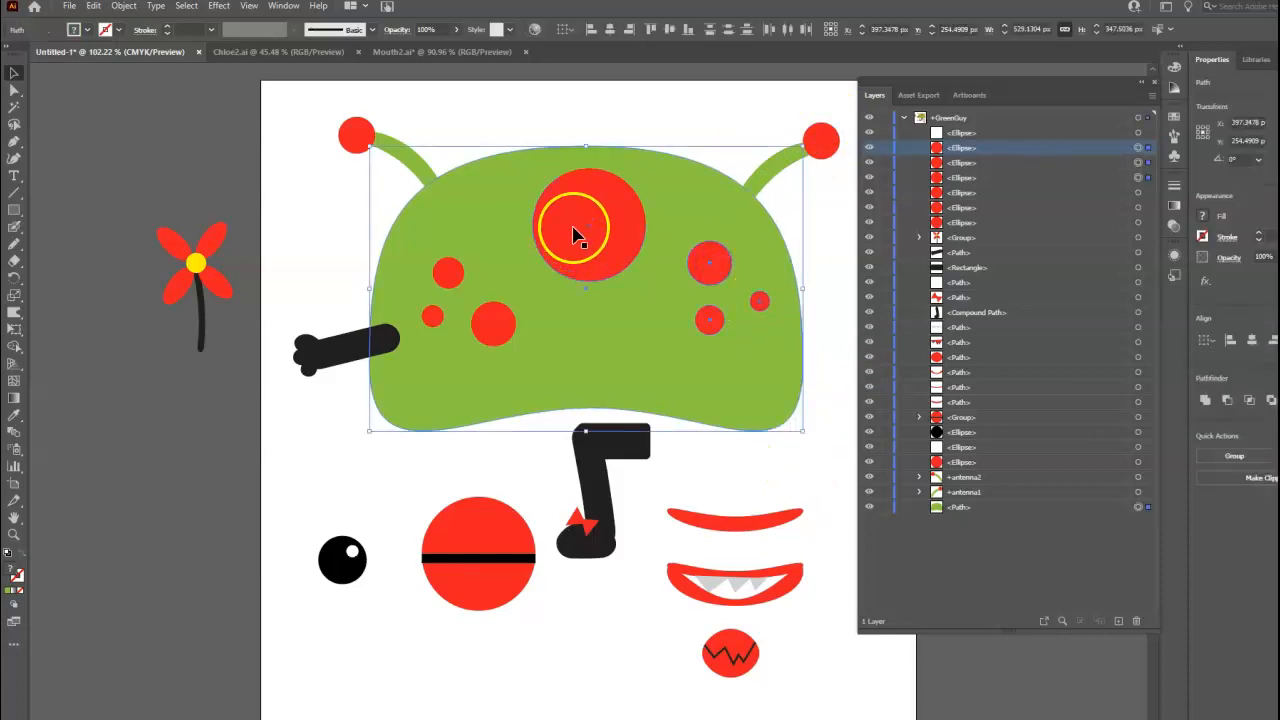
# Step: Group the large red circle, the six smaller red spots and the green body shape together, then clear the selection
pyautogui.click(570, 258)
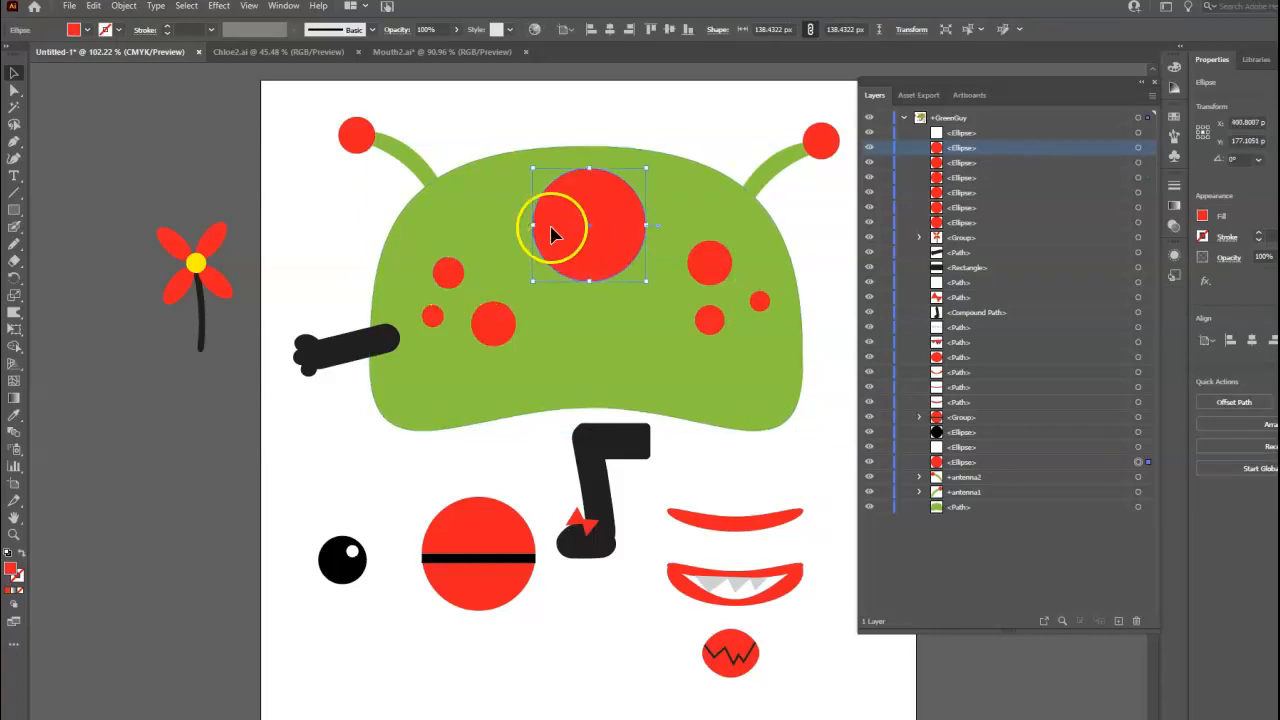
pyautogui.keyDown('shift'); pyautogui.click(705, 275); pyautogui.keyUp('shift')
pyautogui.keyDown('shift'); pyautogui.click(709, 322); pyautogui.keyUp('shift')
pyautogui.keyDown('shift'); pyautogui.click(762, 304); pyautogui.keyUp('shift')
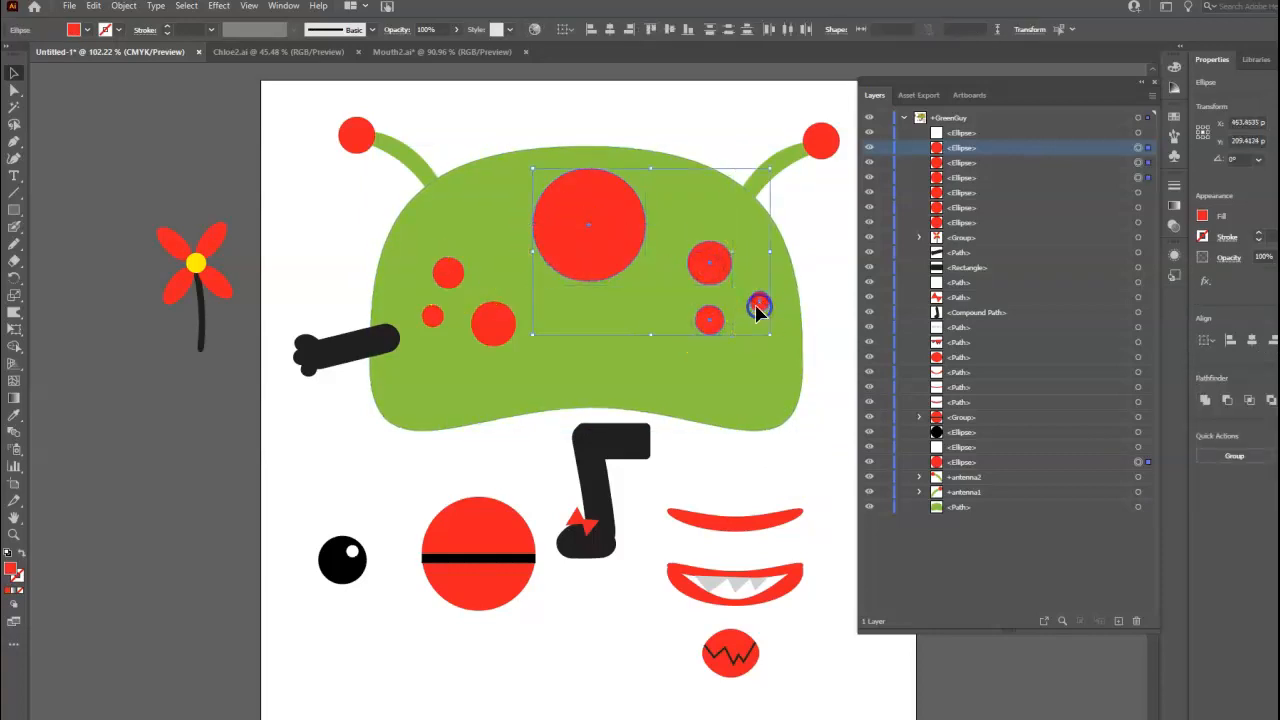
pyautogui.keyDown('shift'); pyautogui.click(432, 316); pyautogui.keyUp('shift')
pyautogui.keyDown('shift'); pyautogui.click(448, 272); pyautogui.keyUp('shift')
pyautogui.keyDown('shift'); pyautogui.click(492, 323); pyautogui.keyUp('shift')
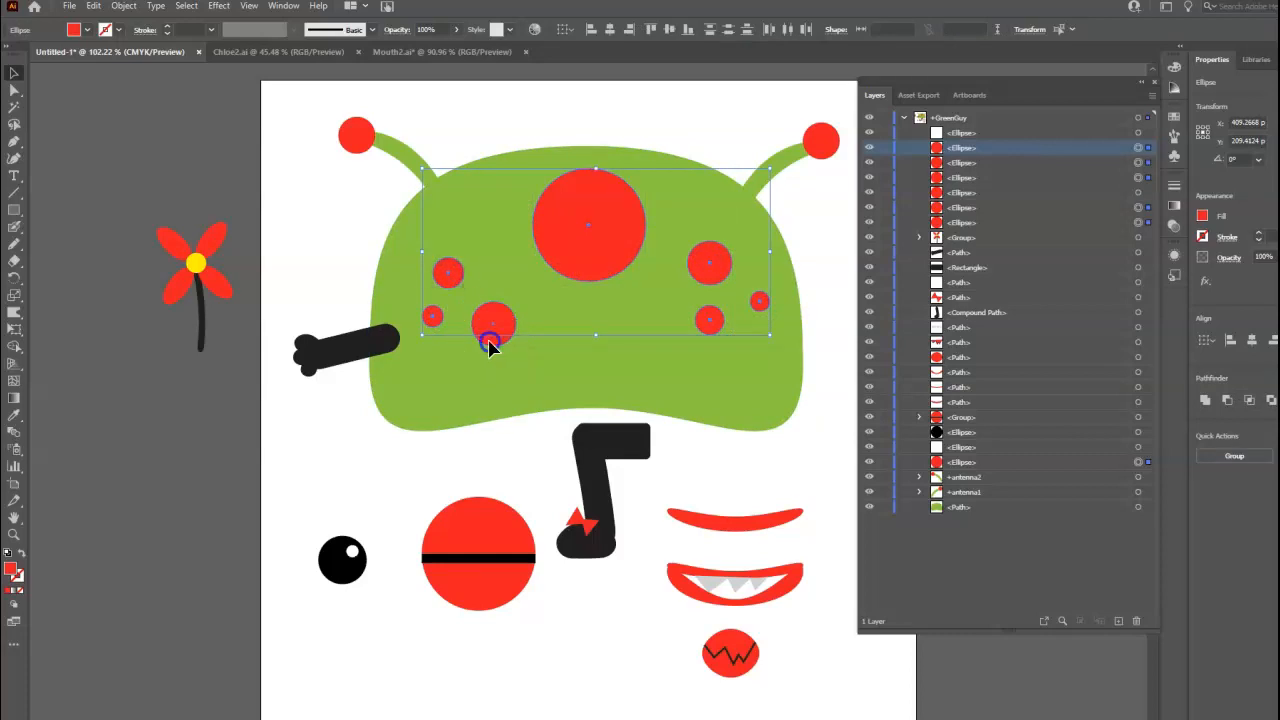
pyautogui.click(453, 407)
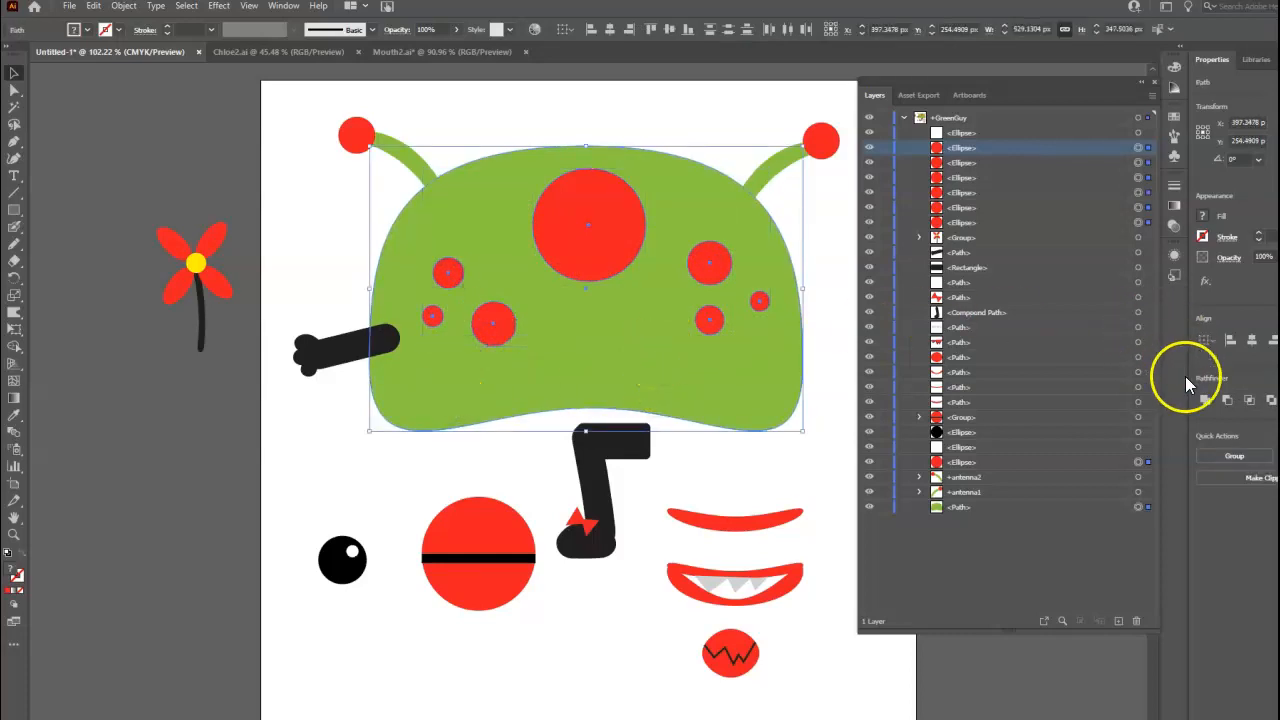
pyautogui.click(1233, 457)
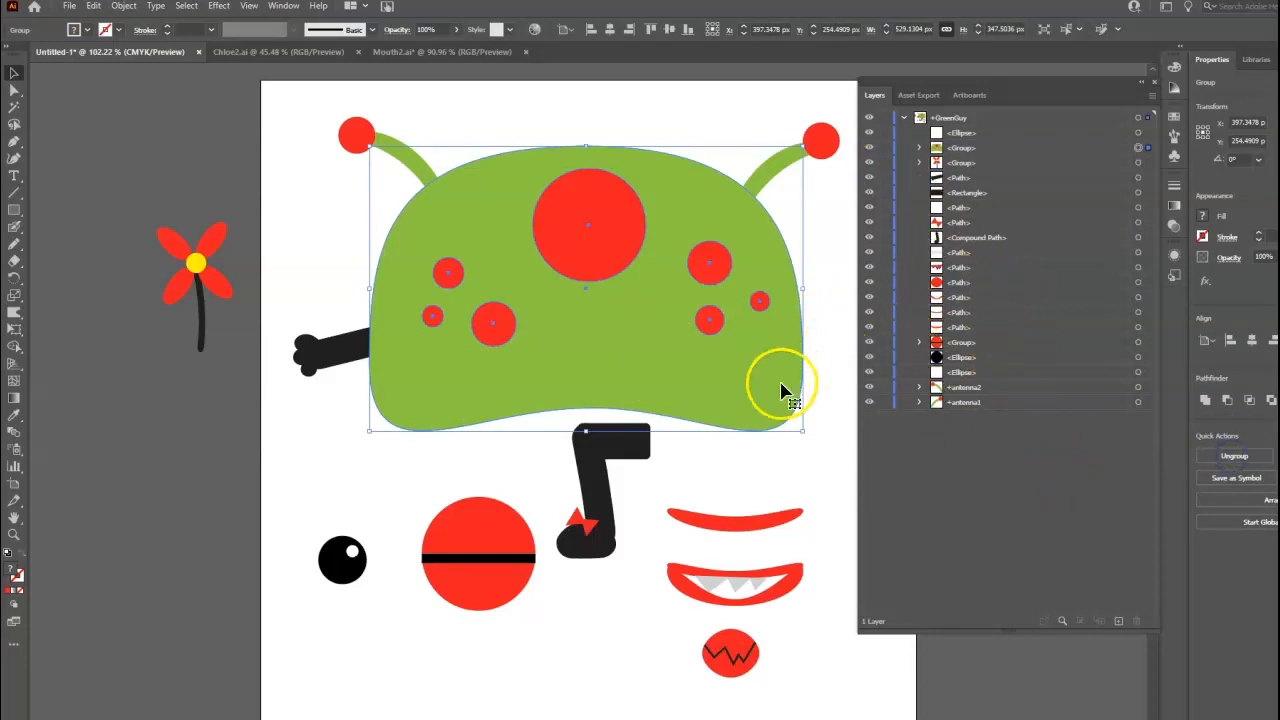
pyautogui.click(816, 459)
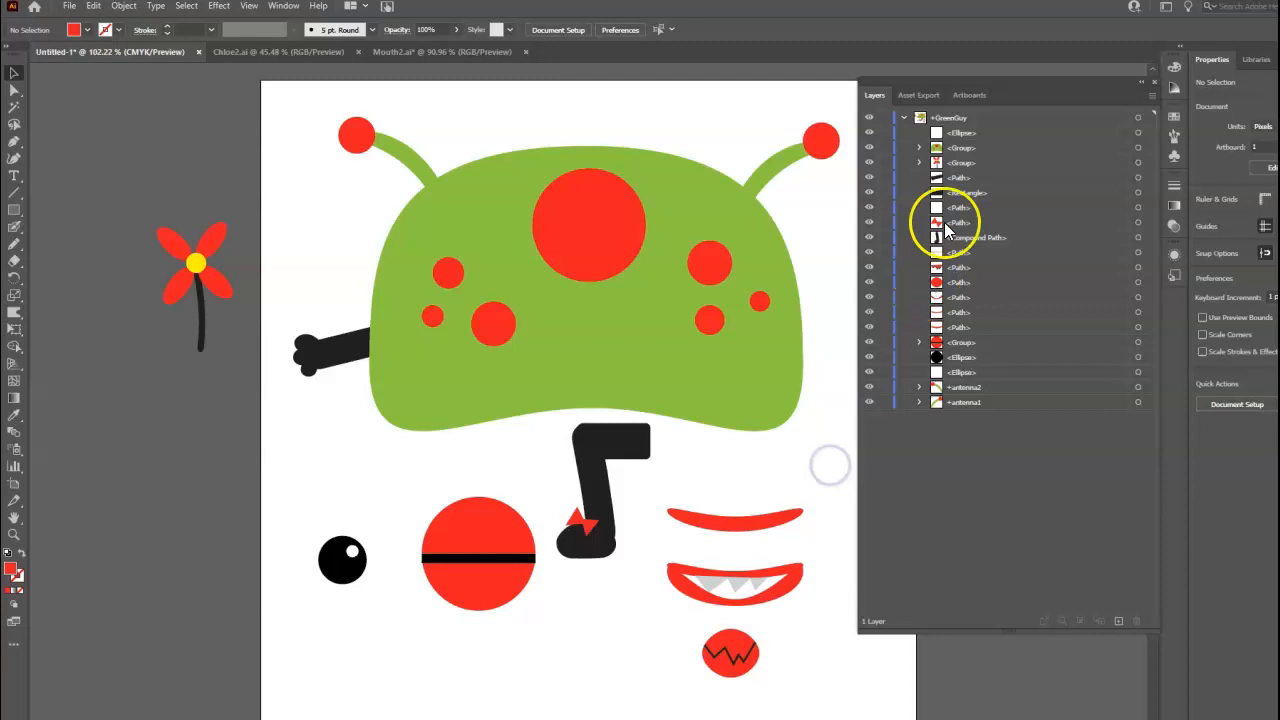
# Step: Check which artwork the new body-and-spots group holds by toggling its visibility, and rename it face
pyautogui.click(869, 147)
pyautogui.click(869, 147)
pyautogui.doubleClick(965, 147)
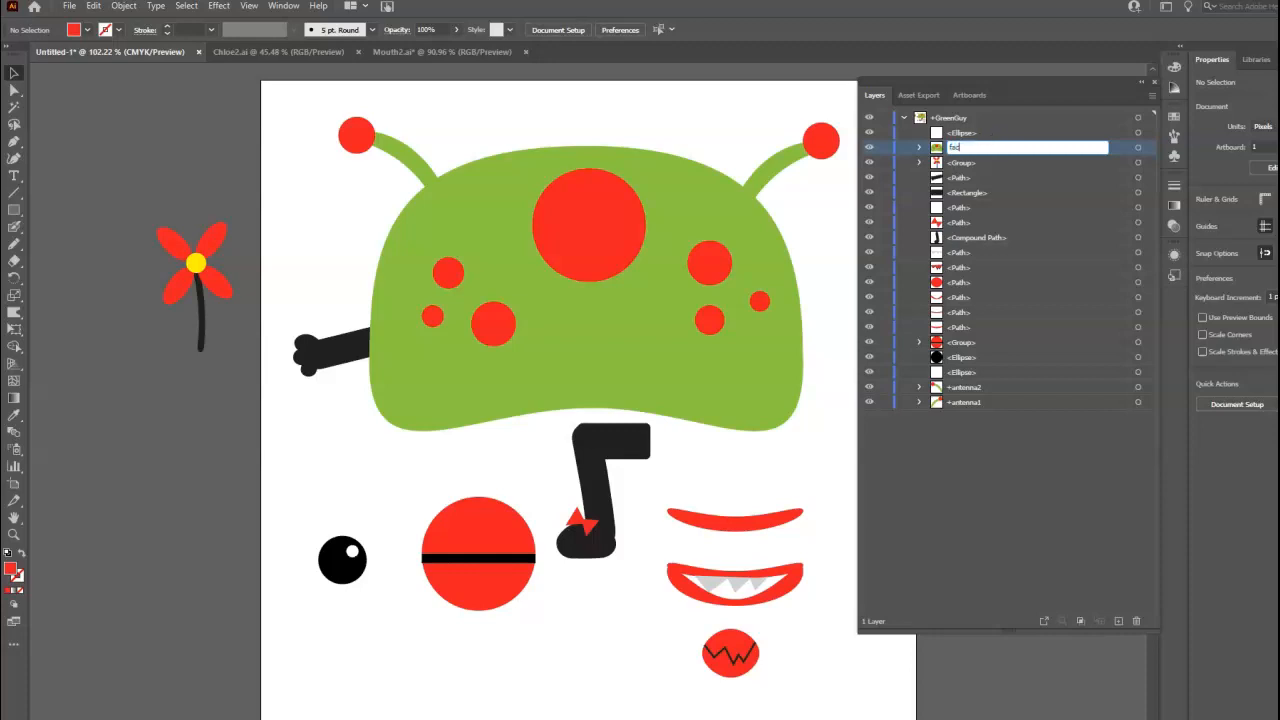
pyautogui.write('face')
pyautogui.press('Return')
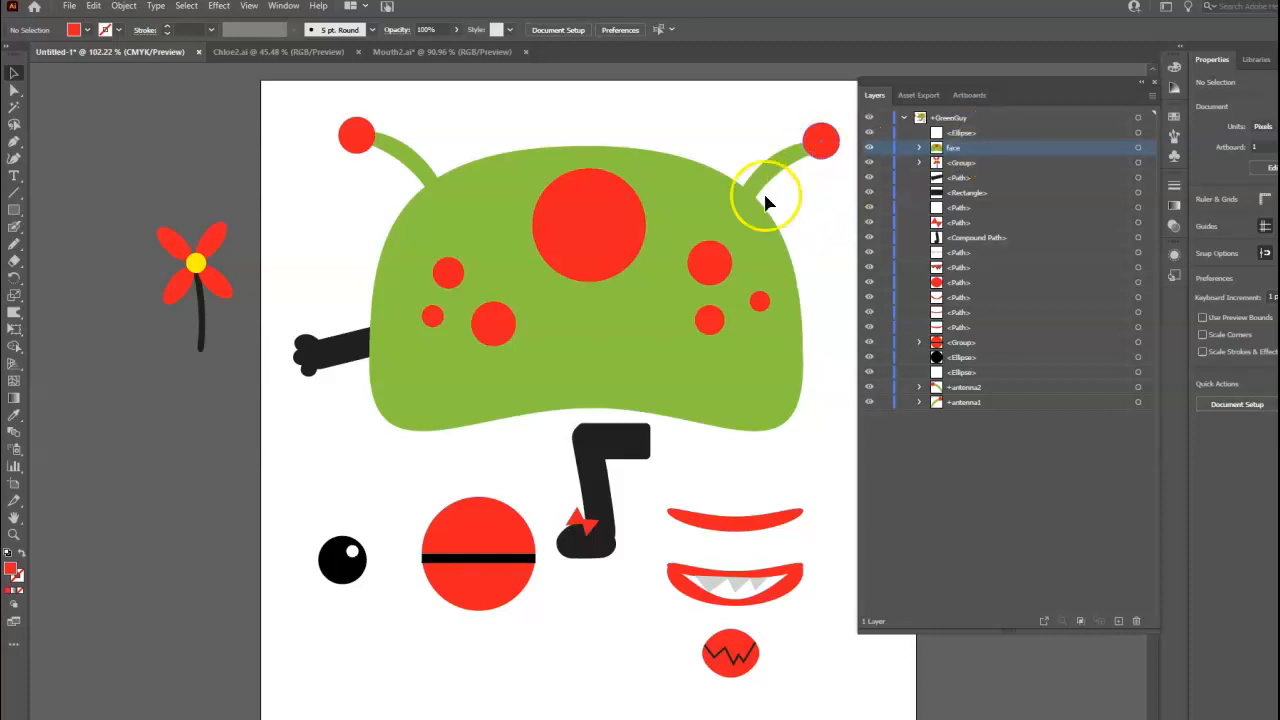
# Step: Move the face group down the layer order so that it sits directly above +antenna2, behind the arm and eye parts
pyautogui.moveTo(1000, 147); pyautogui.dragTo(1004, 376)
pyautogui.click(972, 403)
pyautogui.click(965, 386)
pyautogui.click(968, 373)
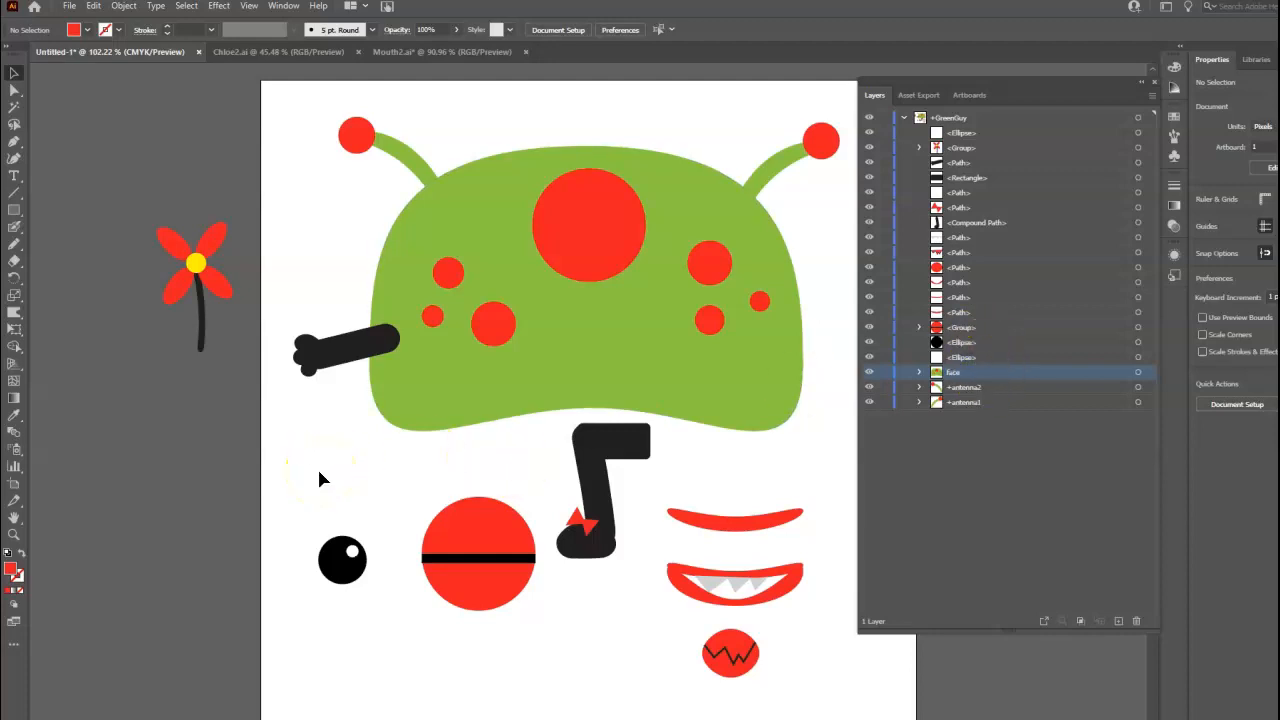
# Step: Inspect the separate eye parts at the artboard's lower left: the white eyeball, the black pupil and its highlight
pyautogui.click(323, 532)
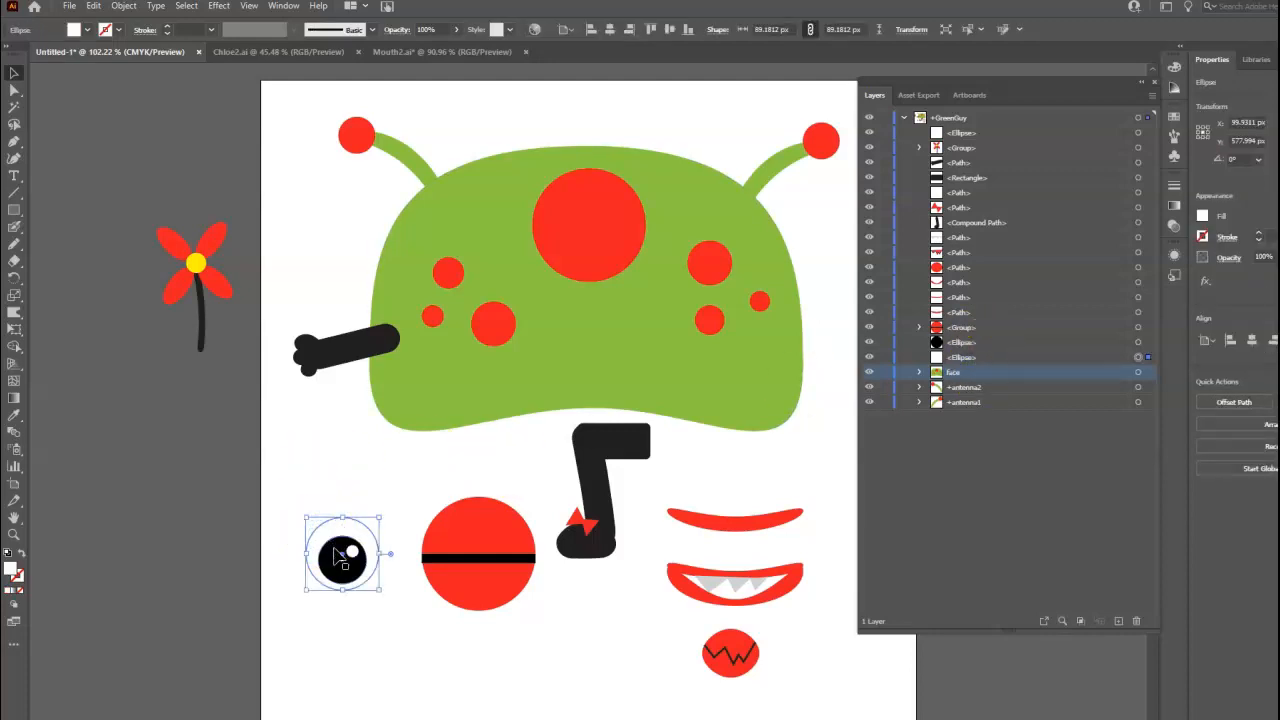
pyautogui.click(336, 558)
pyautogui.click(338, 525)
pyautogui.click(336, 578)
pyautogui.click(338, 518)
pyautogui.click(322, 566)
pyautogui.click(346, 523)
pyautogui.click(343, 590)
pyautogui.click(334, 563)
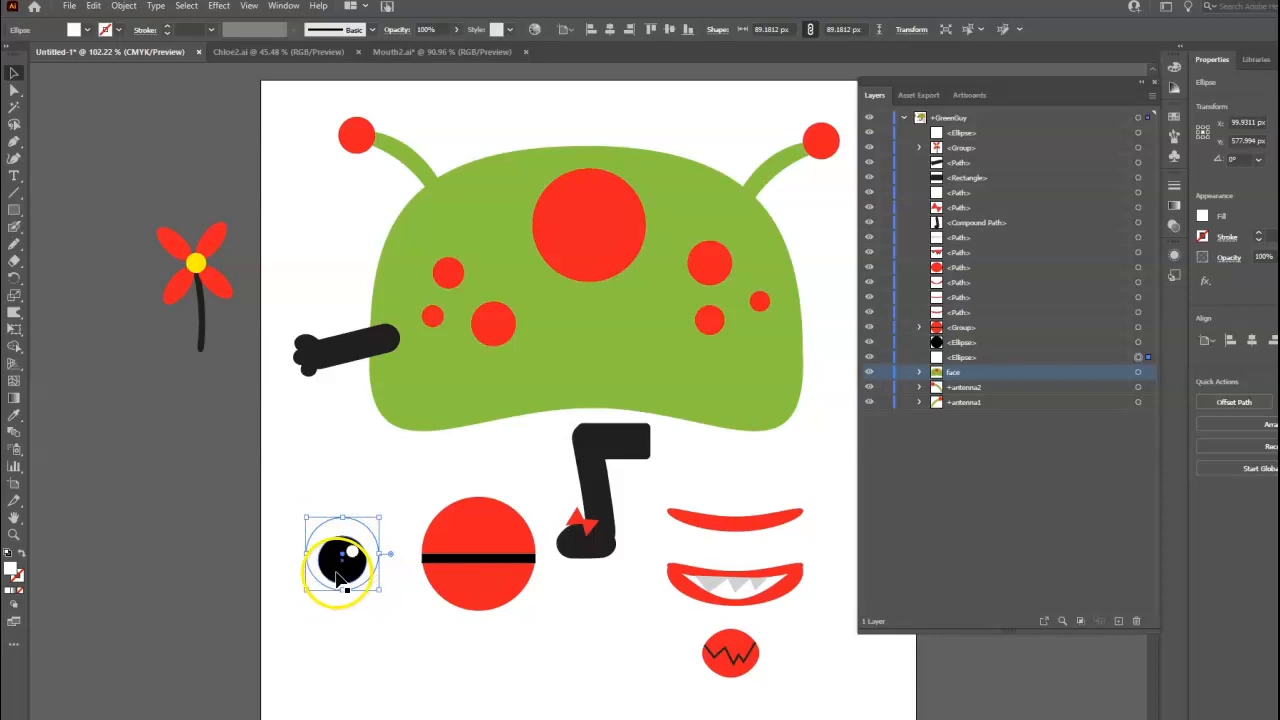
pyautogui.click(350, 550)
pyautogui.moveTo(350, 550); pyautogui.dragTo(353, 555)
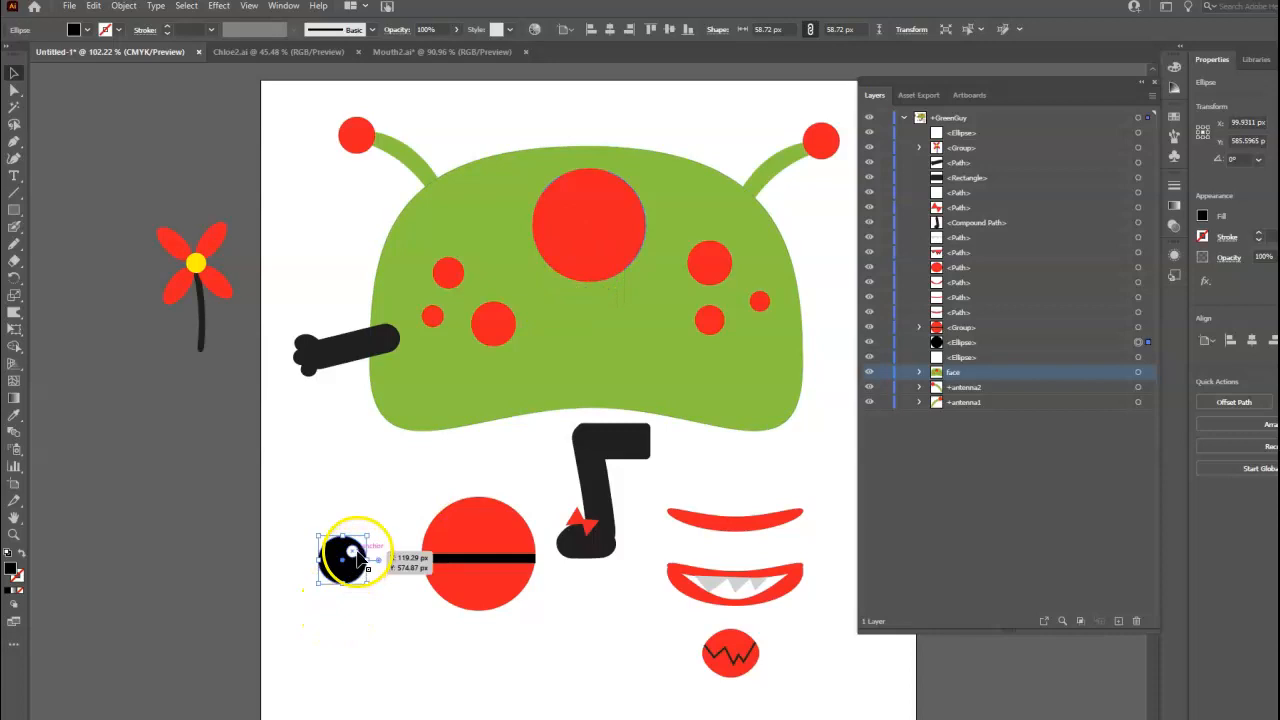
# Step: Examine the +Left Eye group's blink, pupil, eyeball and whites layers in Chloe2.ai, then return to the green character's document
pyautogui.click(282, 56)
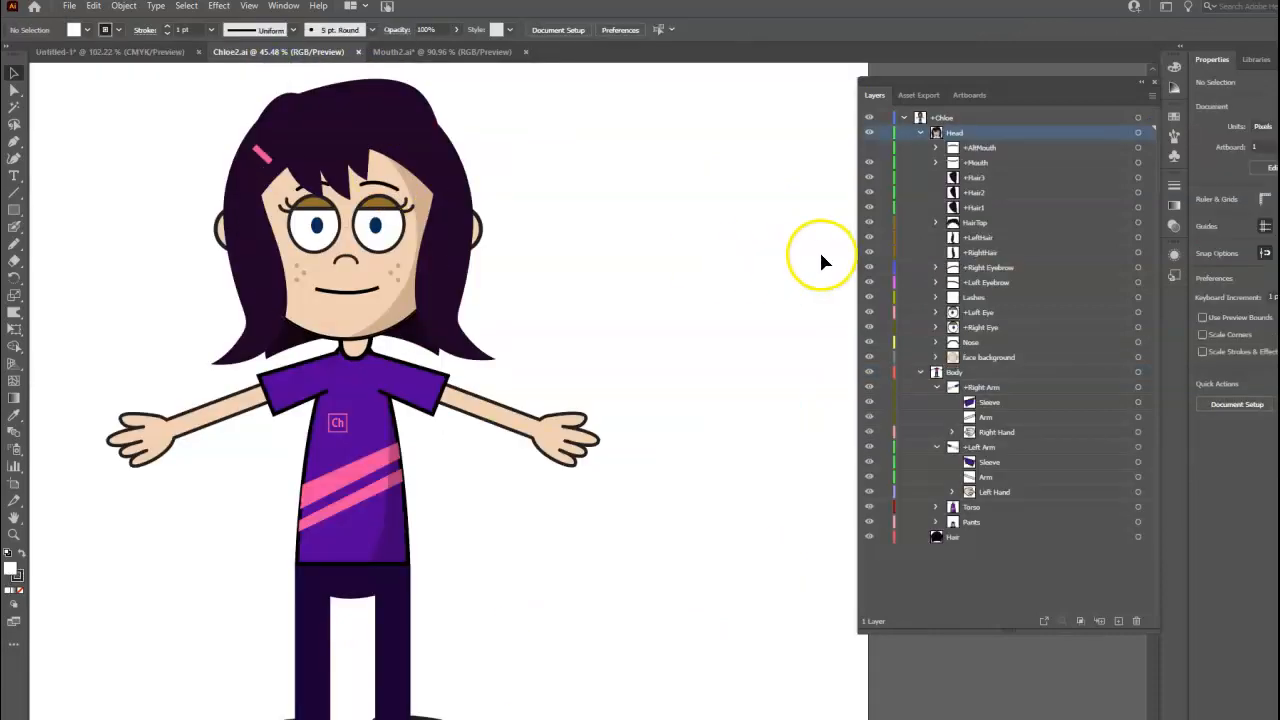
pyautogui.click(937, 313)
pyautogui.click(992, 314)
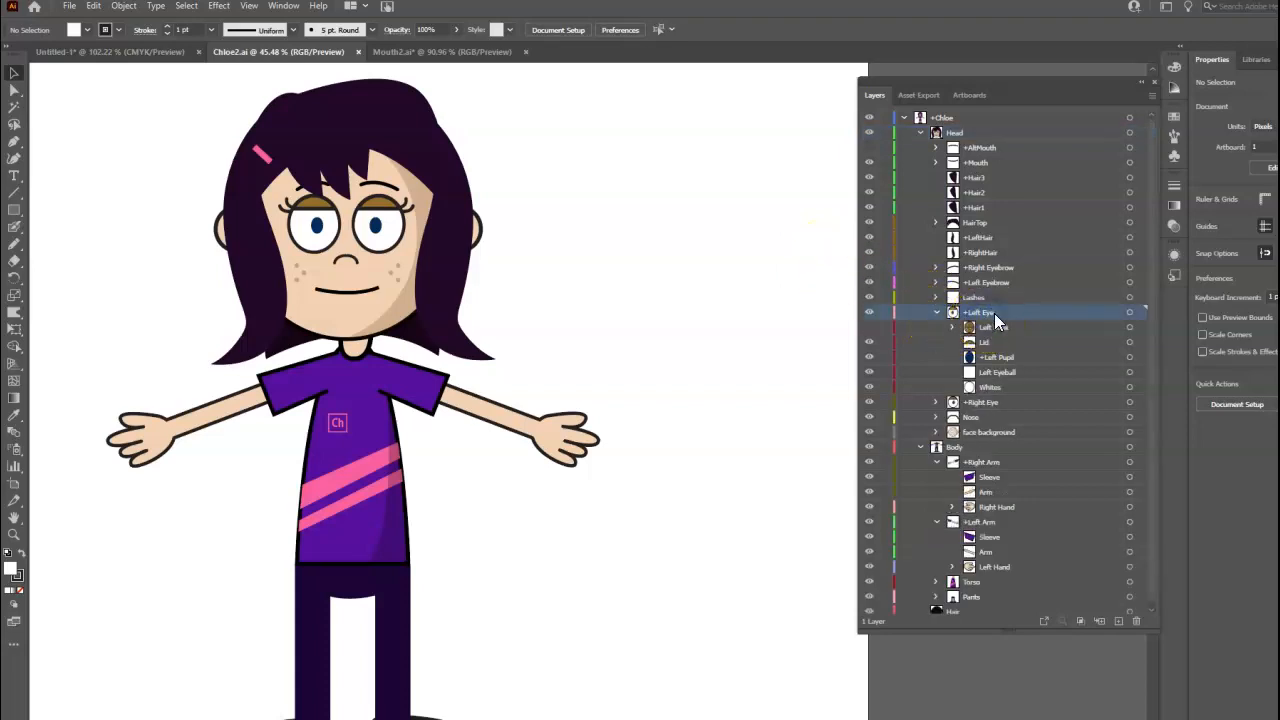
pyautogui.click(1009, 388)
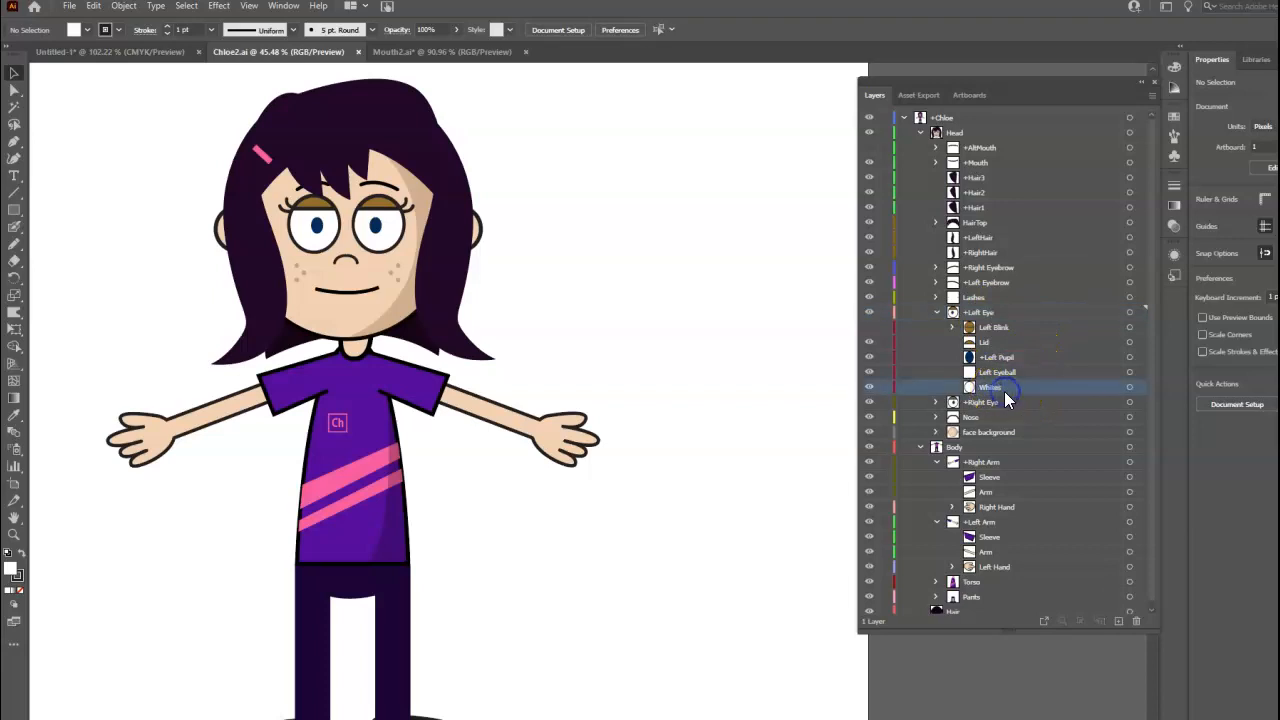
pyautogui.click(994, 328)
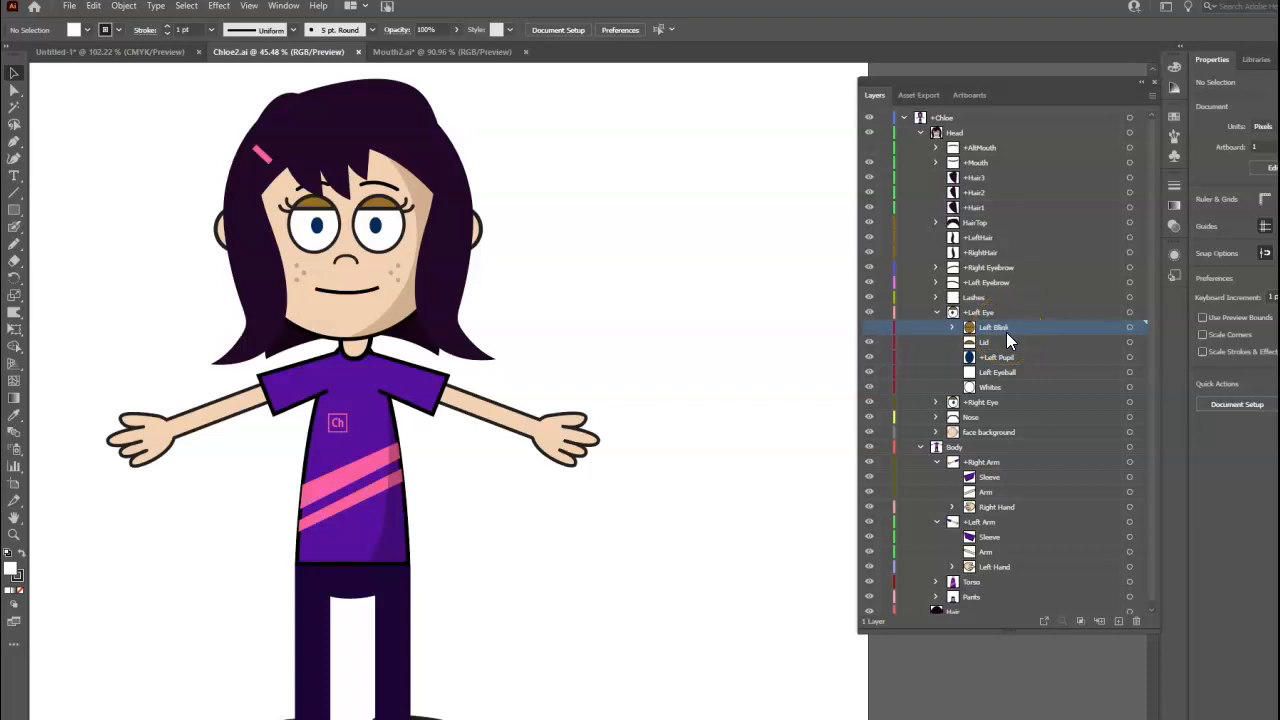
pyautogui.click(1010, 360)
pyautogui.click(1004, 361)
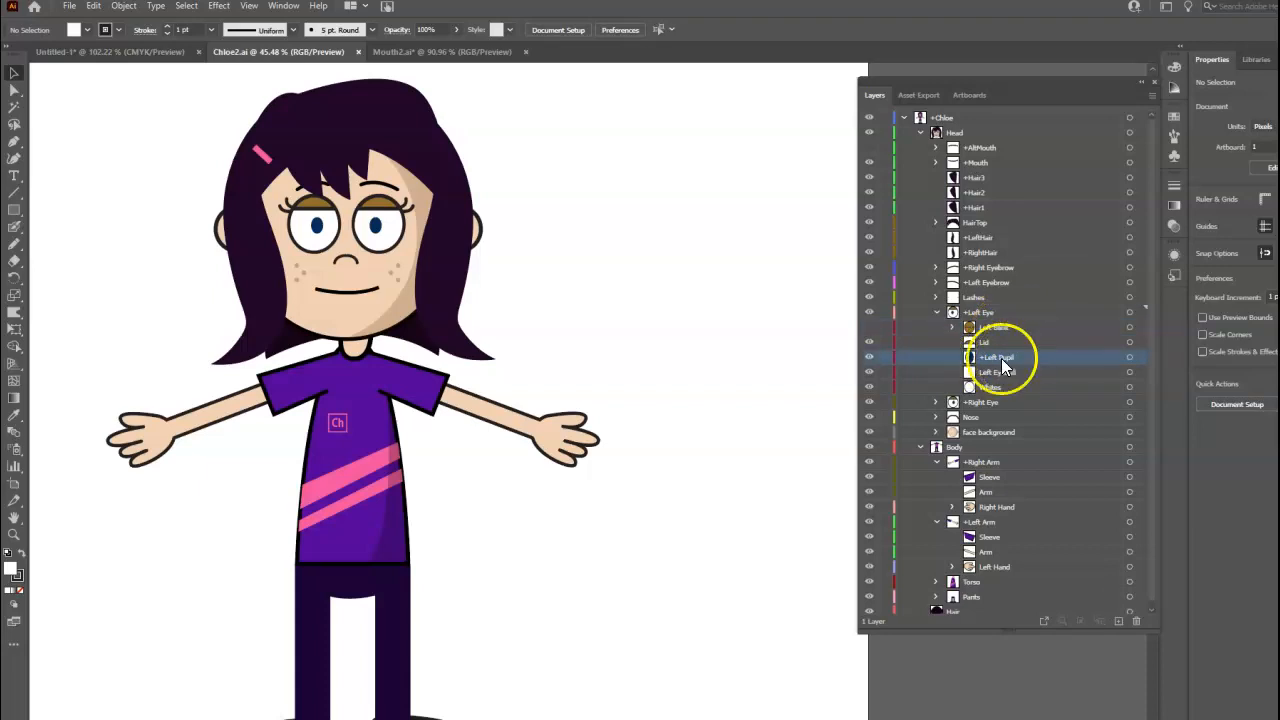
pyautogui.click(1004, 372)
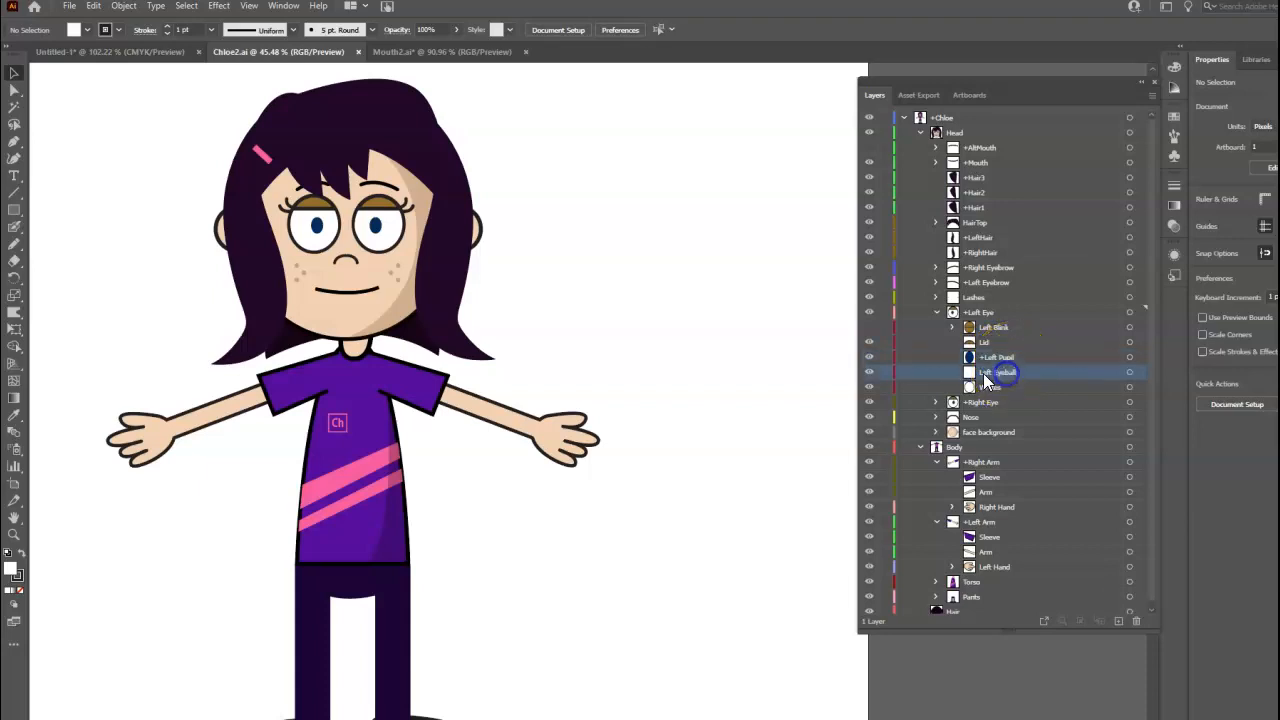
pyautogui.click(870, 372)
pyautogui.click(870, 372)
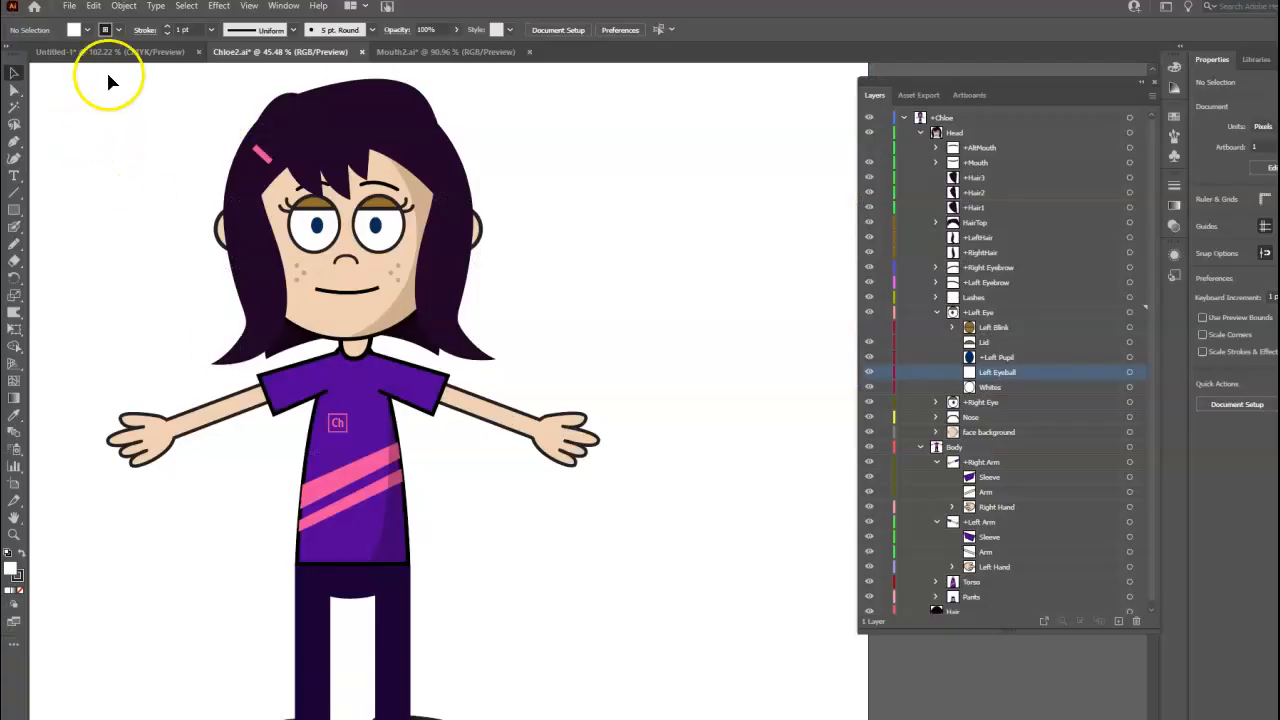
pyautogui.click(104, 53)
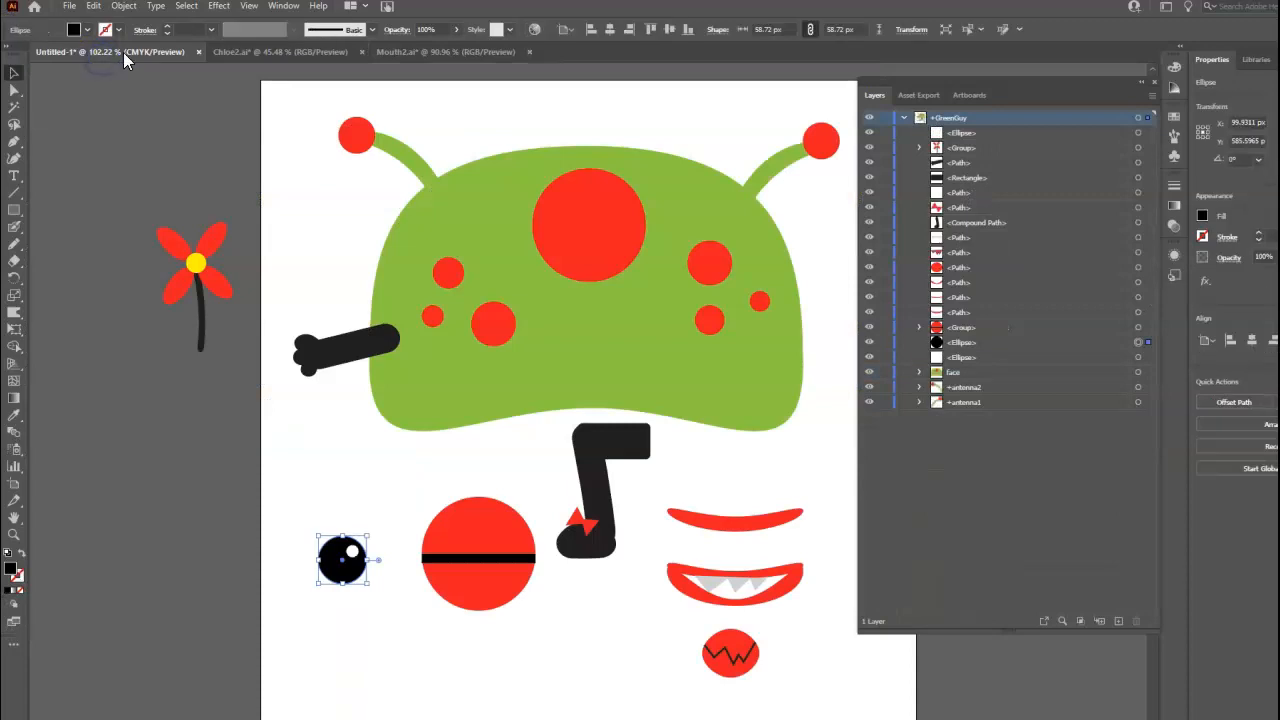
# Step: Group the black pupil ellipse with its small white highlight ellipse
pyautogui.click(294, 523)
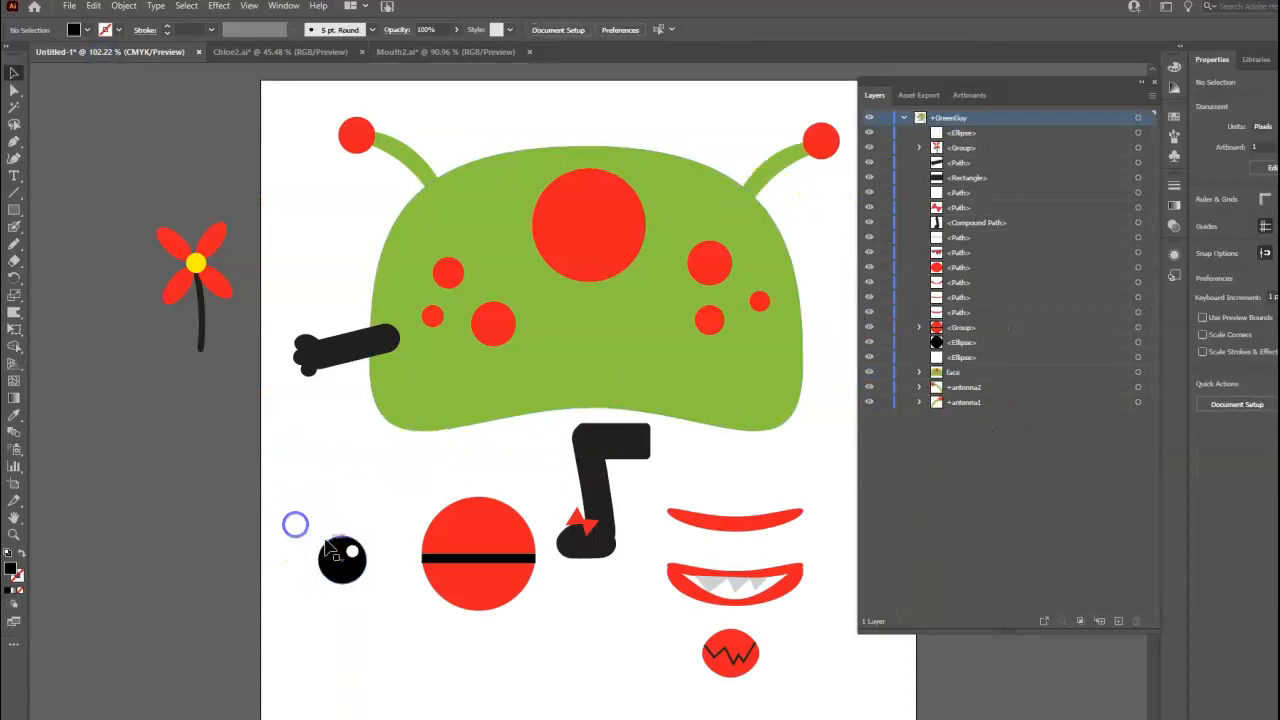
pyautogui.click(350, 562)
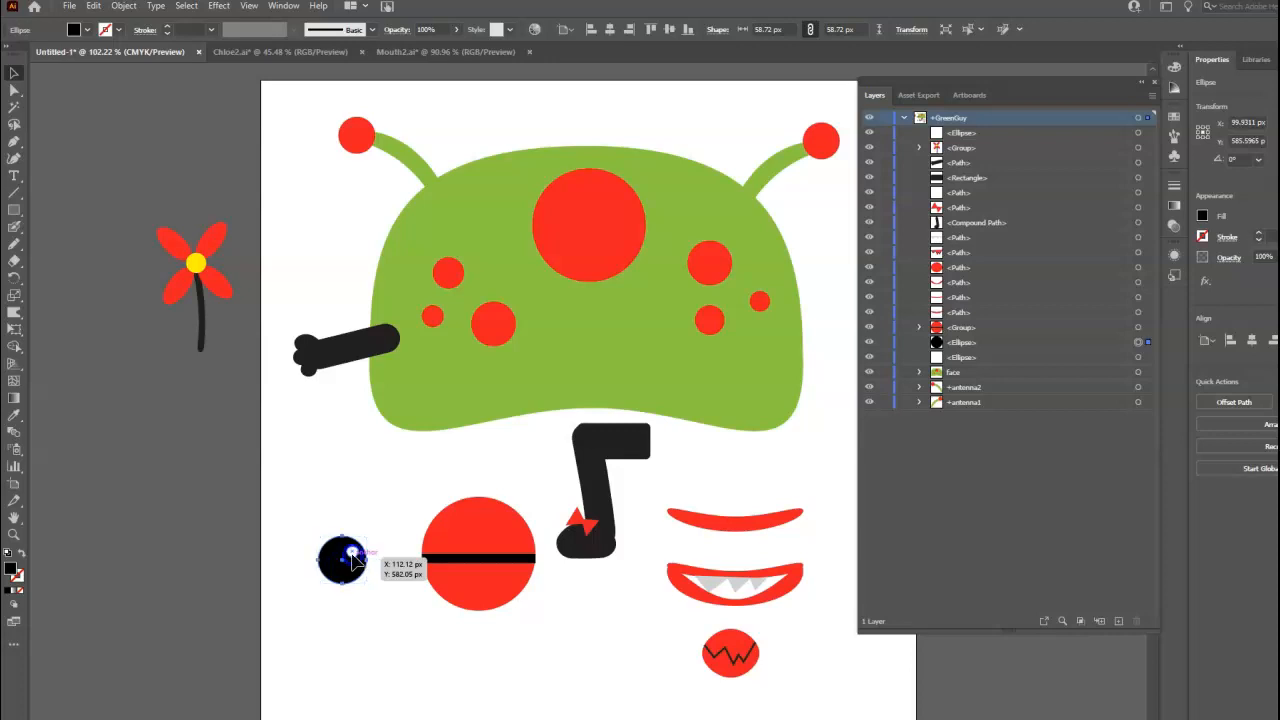
pyautogui.click(352, 553)
pyautogui.click(338, 565)
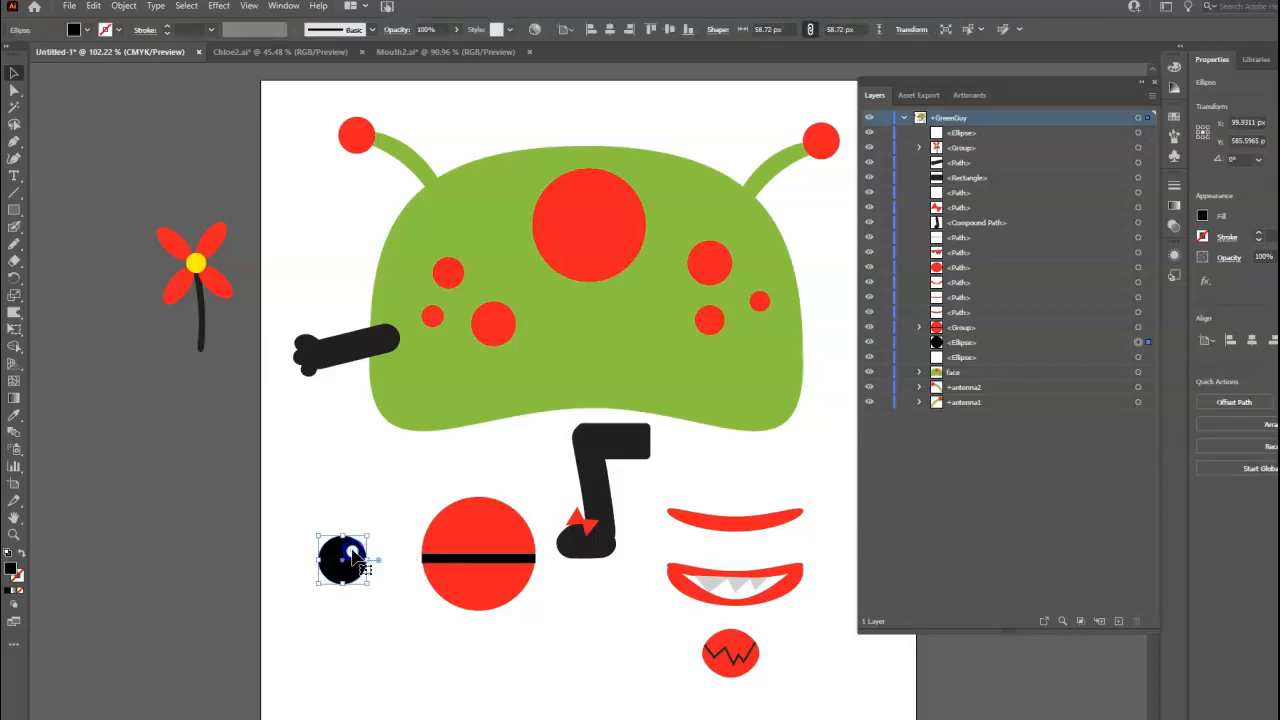
pyautogui.keyDown('shift'); pyautogui.click(350, 553); pyautogui.keyUp('shift')
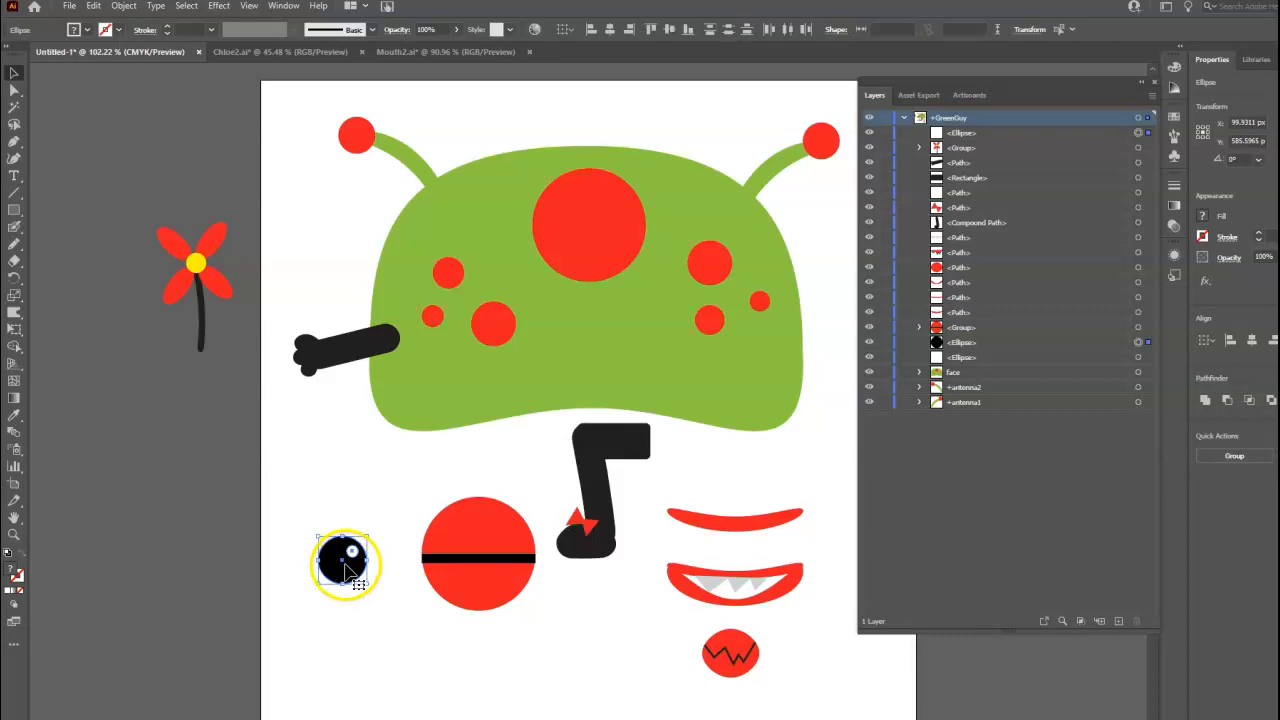
pyautogui.click(1218, 462)
# Step: Rename the new group of pupil and highlight to +Left Pupil
pyautogui.doubleClick(966, 133)
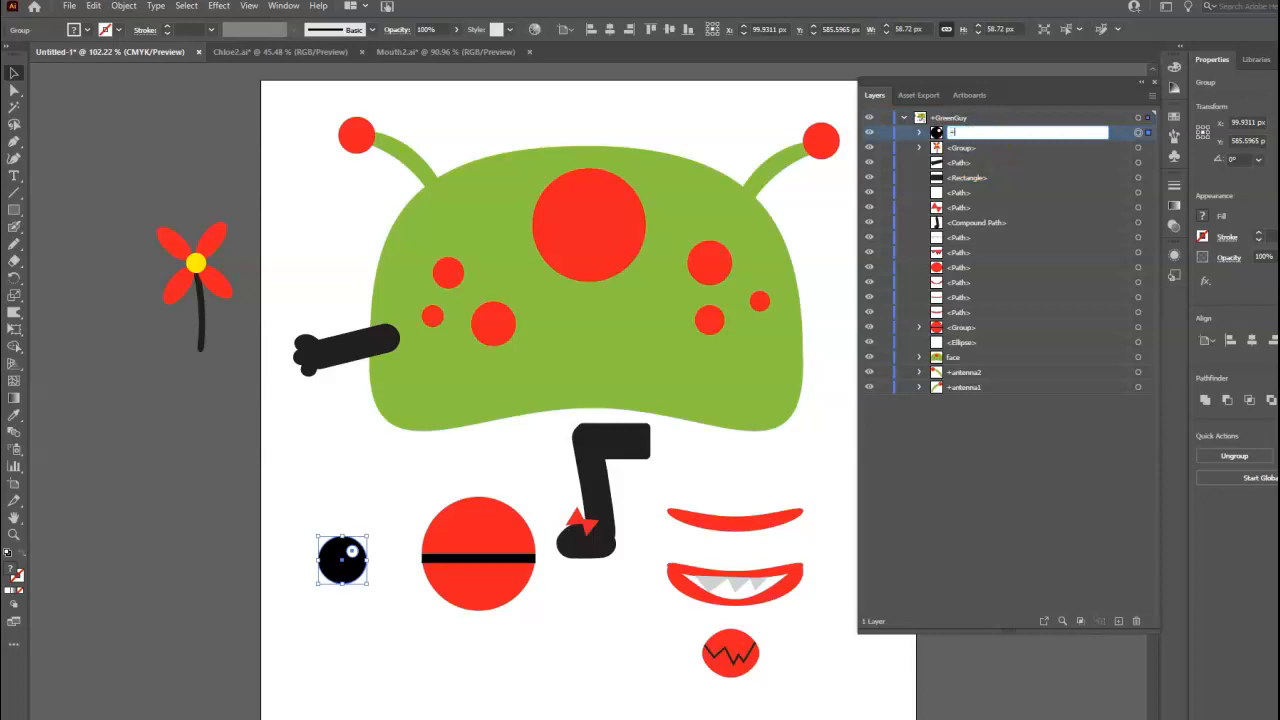
pyautogui.write('Left Pupil')
pyautogui.press('Return')
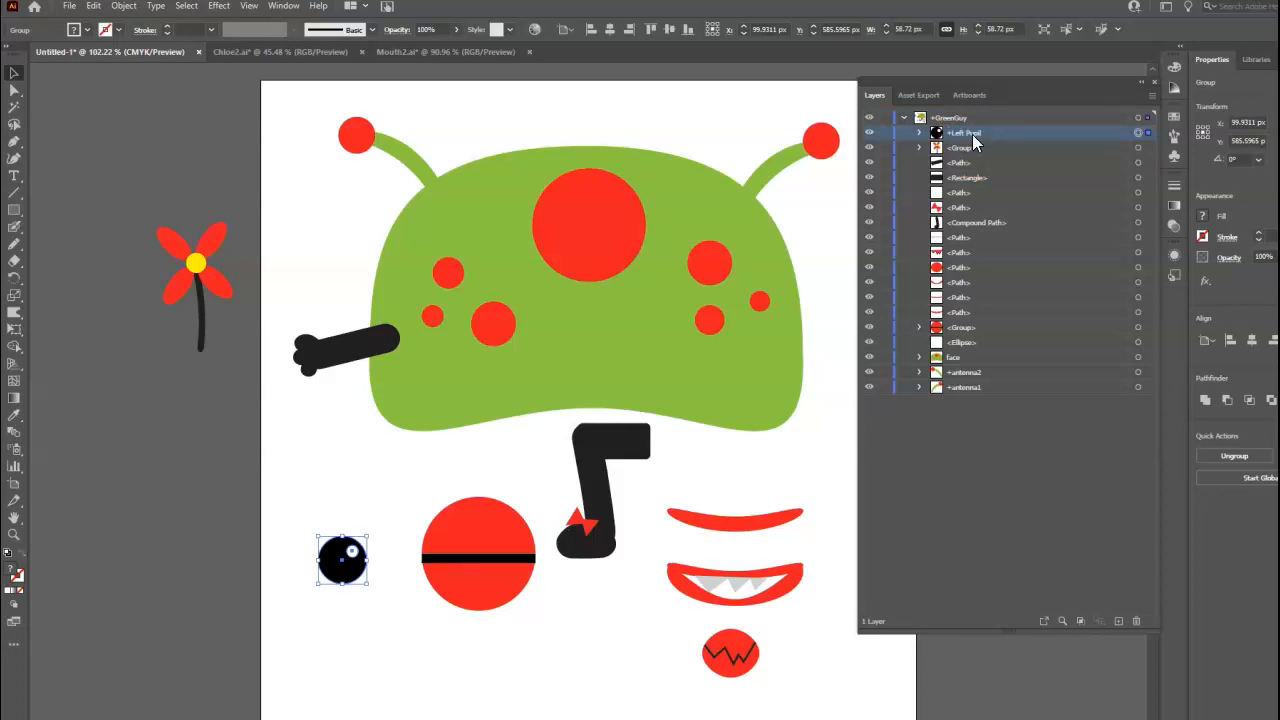
pyautogui.click(1006, 421)
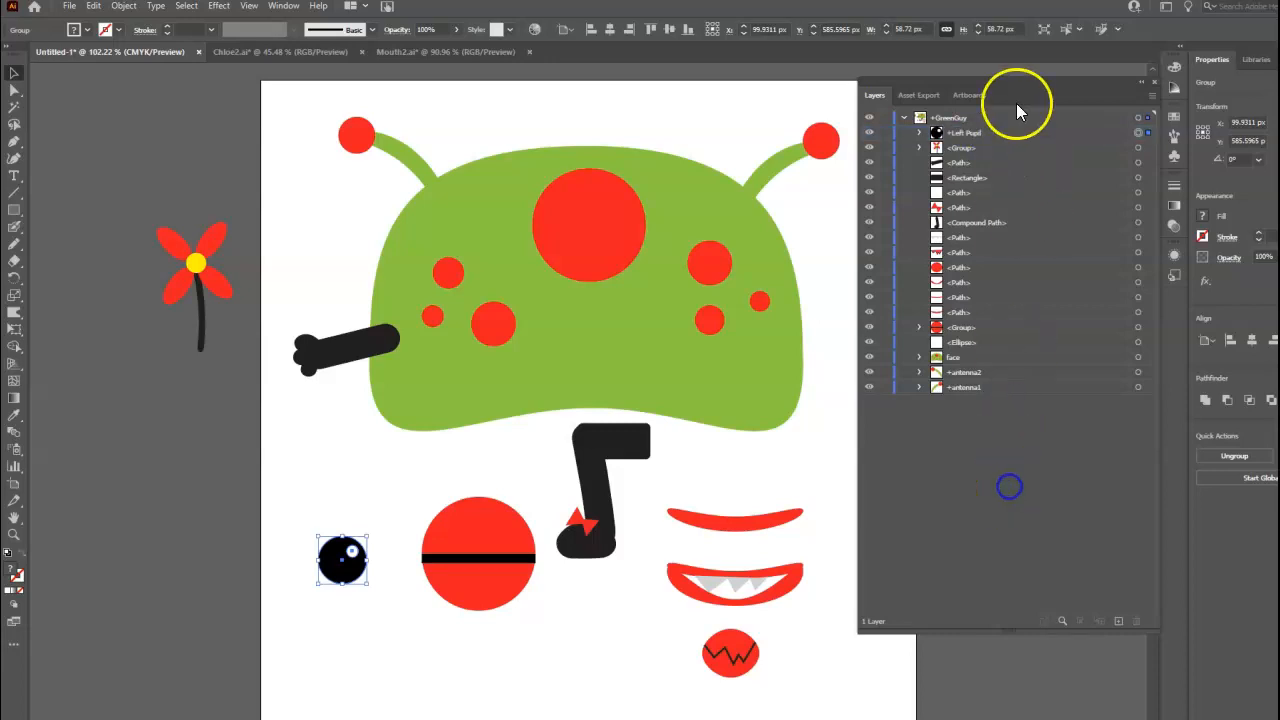
# Step: Move the closed red eyelid group over the pupil and white eyeball, and bring it to the front of the layer order
pyautogui.click(352, 518)
pyautogui.click(340, 530)
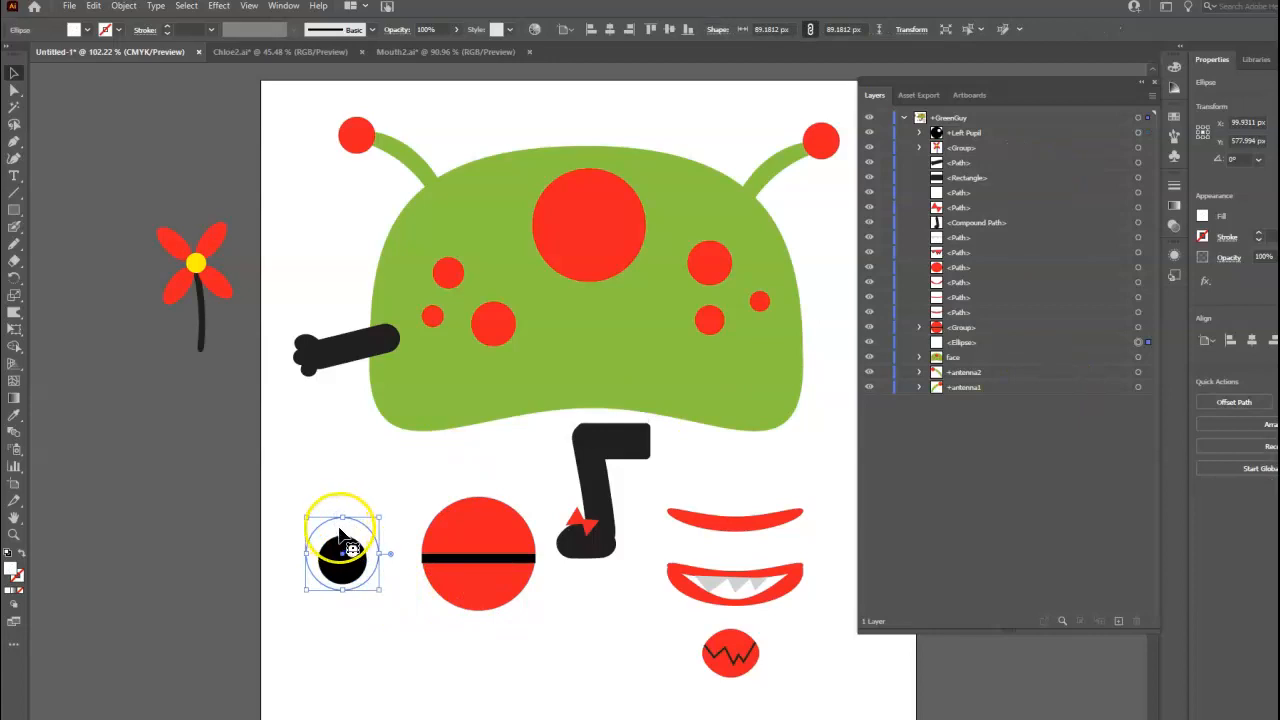
pyautogui.click(480, 543)
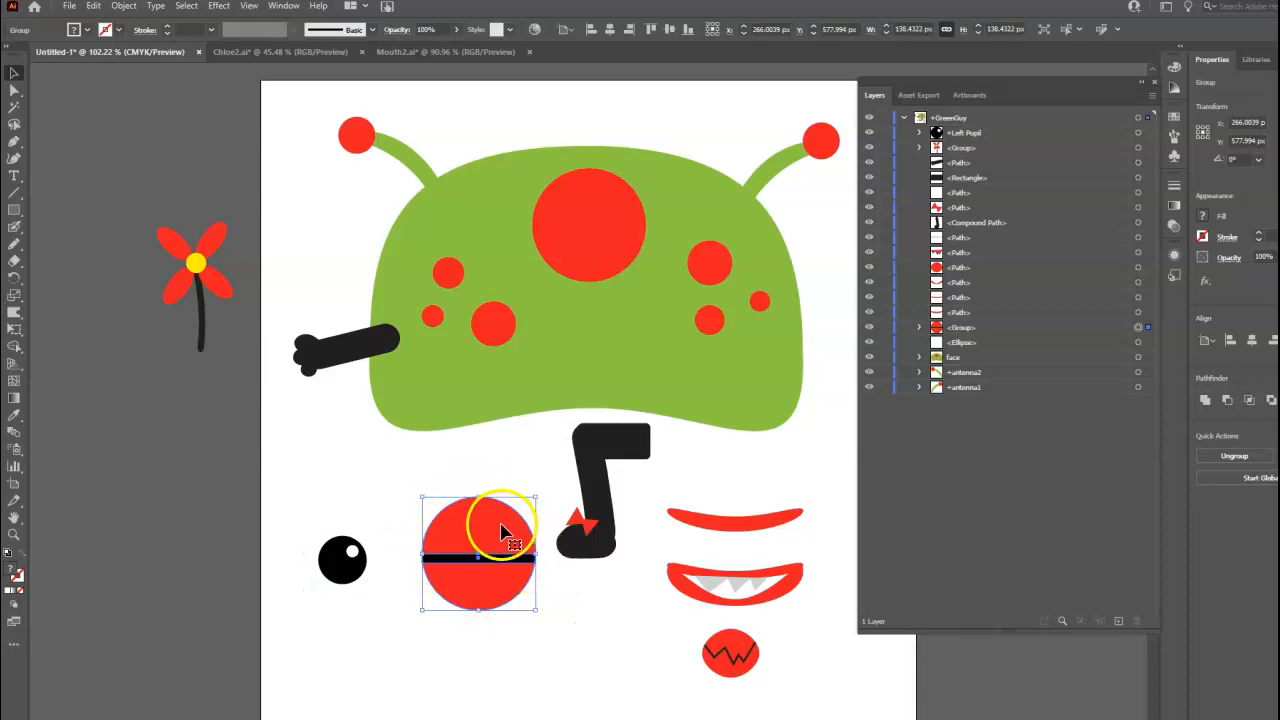
pyautogui.click(586, 677)
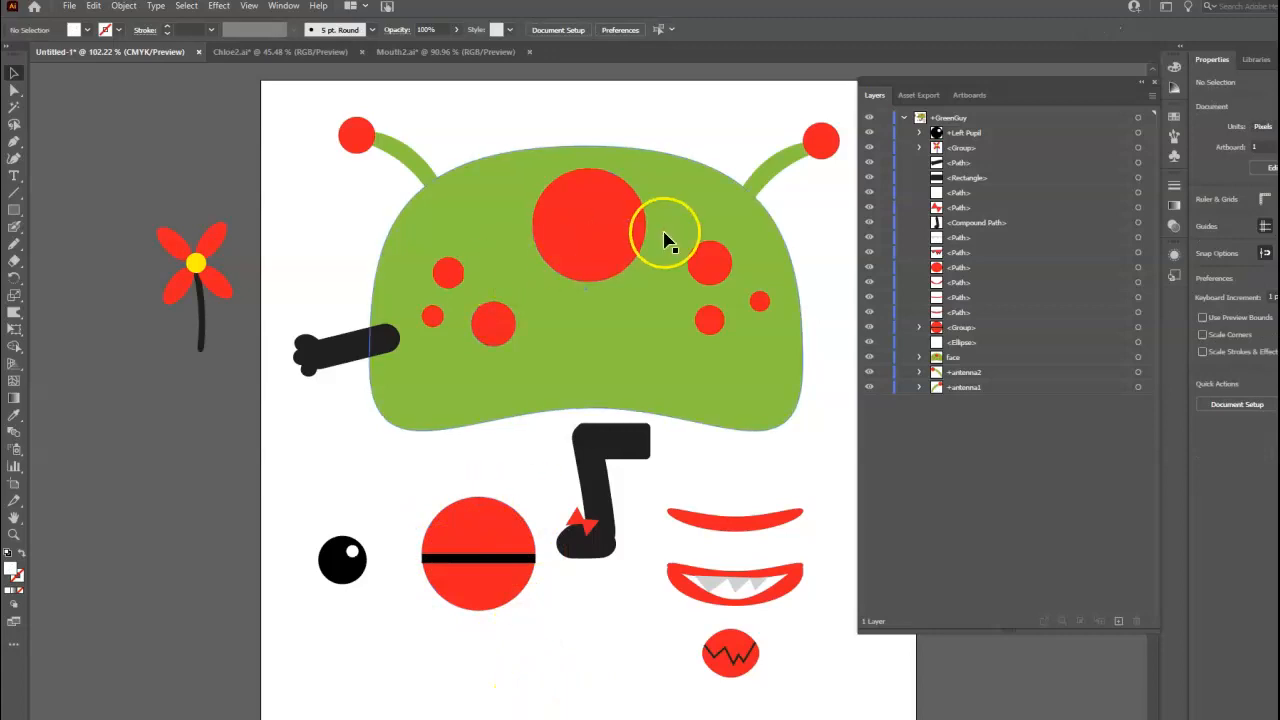
pyautogui.moveTo(500, 528); pyautogui.dragTo(378, 553)
pyautogui.rightClick(337, 517)
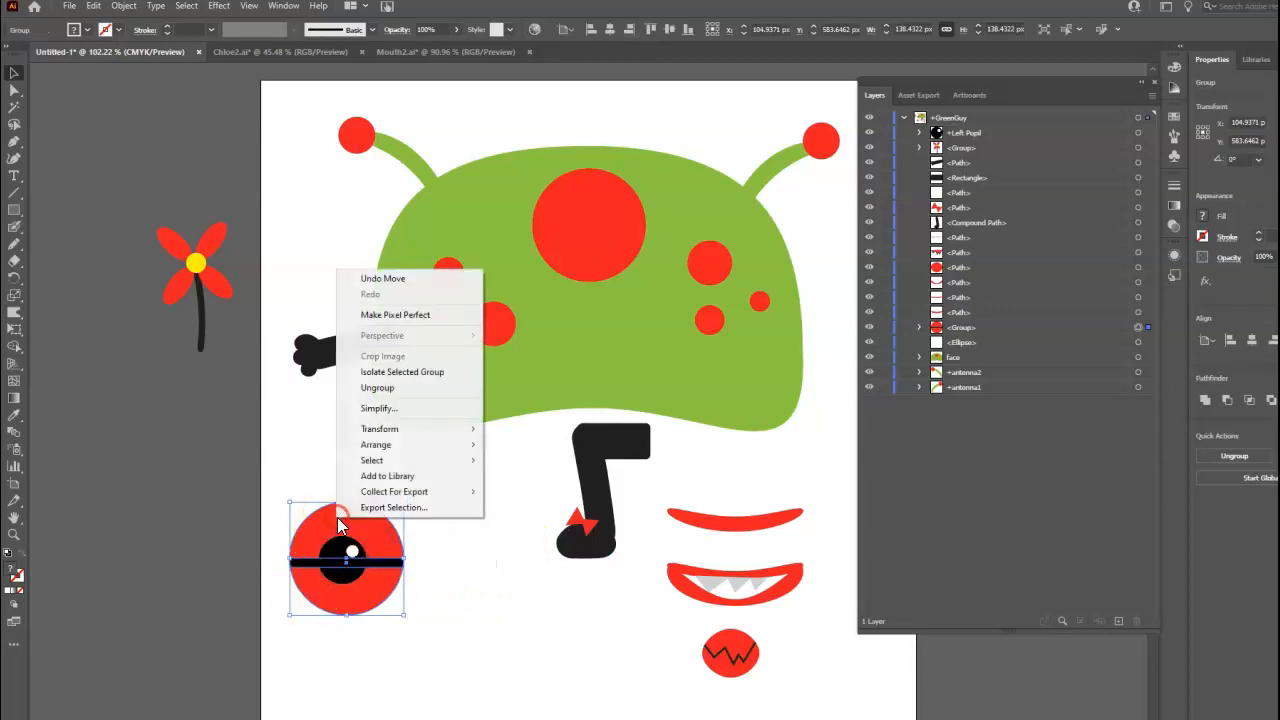
pyautogui.moveTo(414, 446)
pyautogui.click(528, 449)
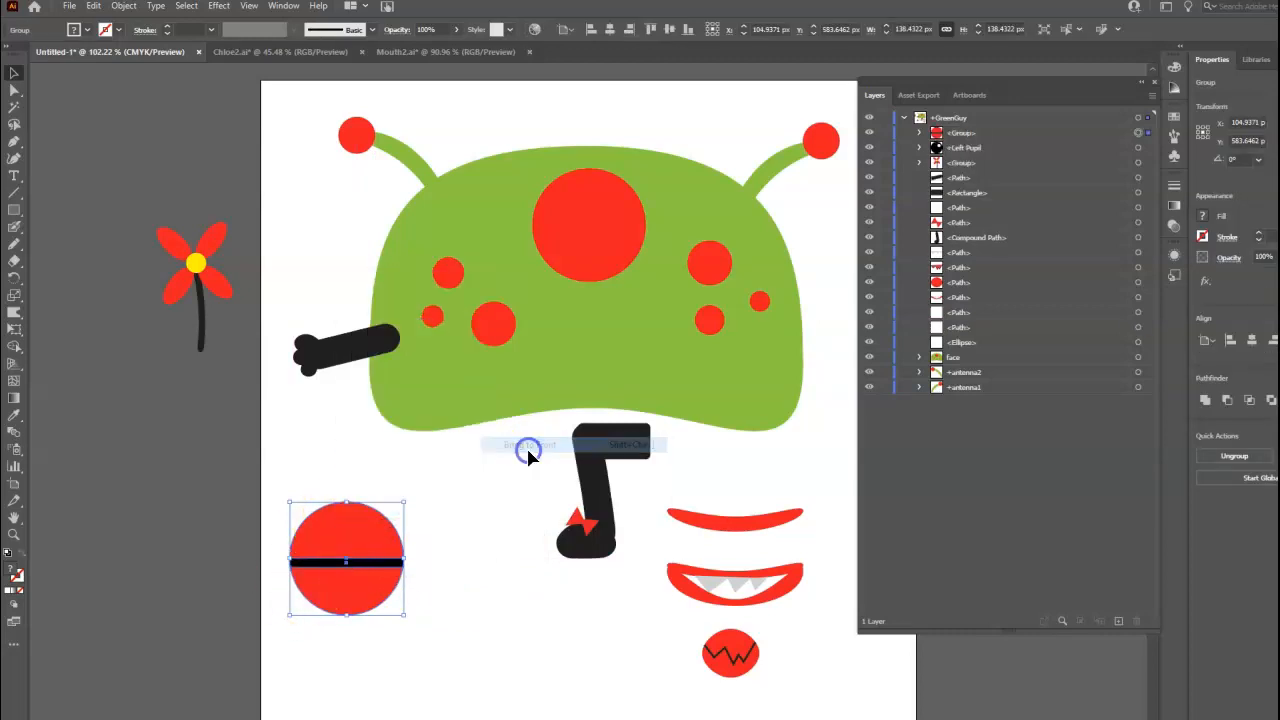
pyautogui.click(485, 632)
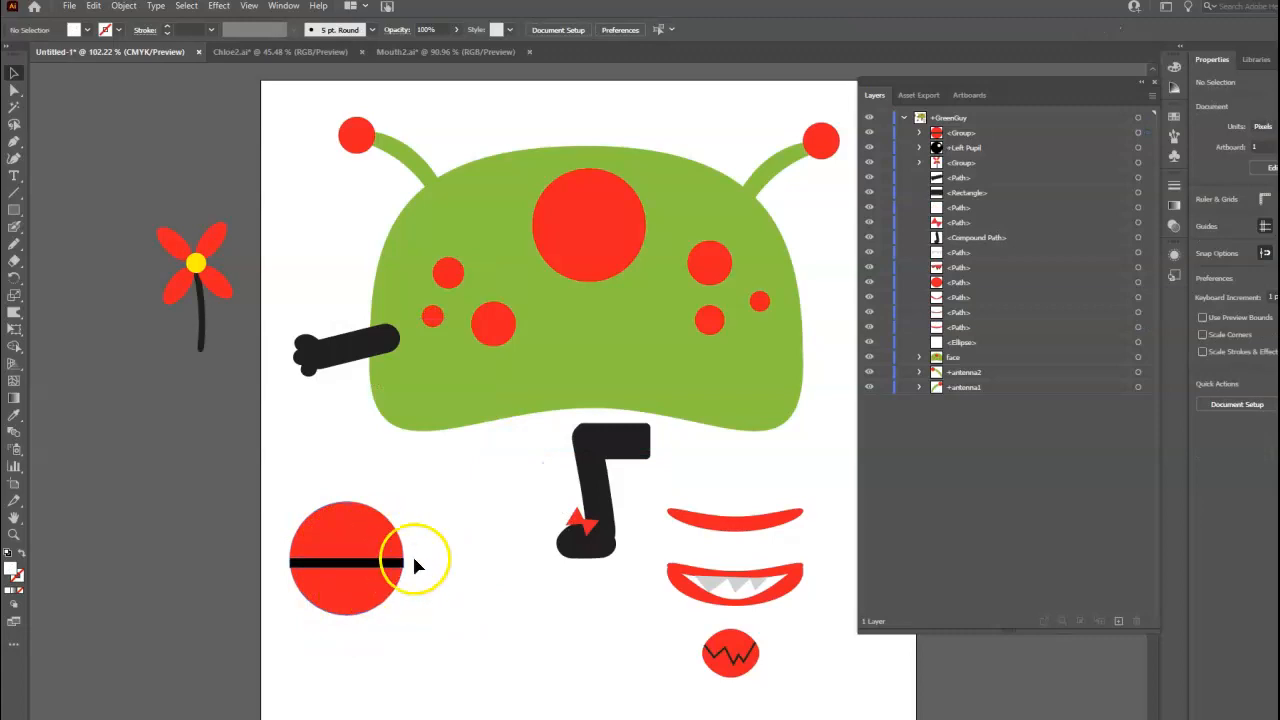
# Step: Rename the red eyelid group with the black line to Left Blink
pyautogui.click(362, 540)
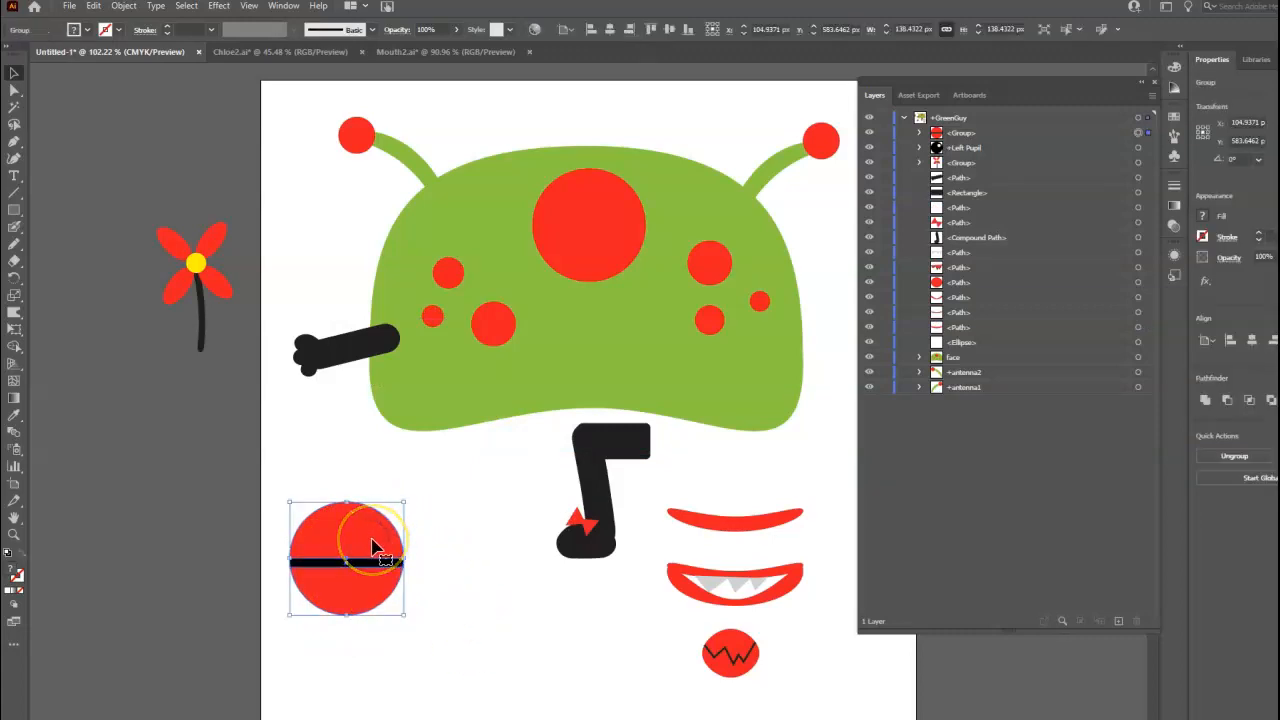
pyautogui.click(984, 134)
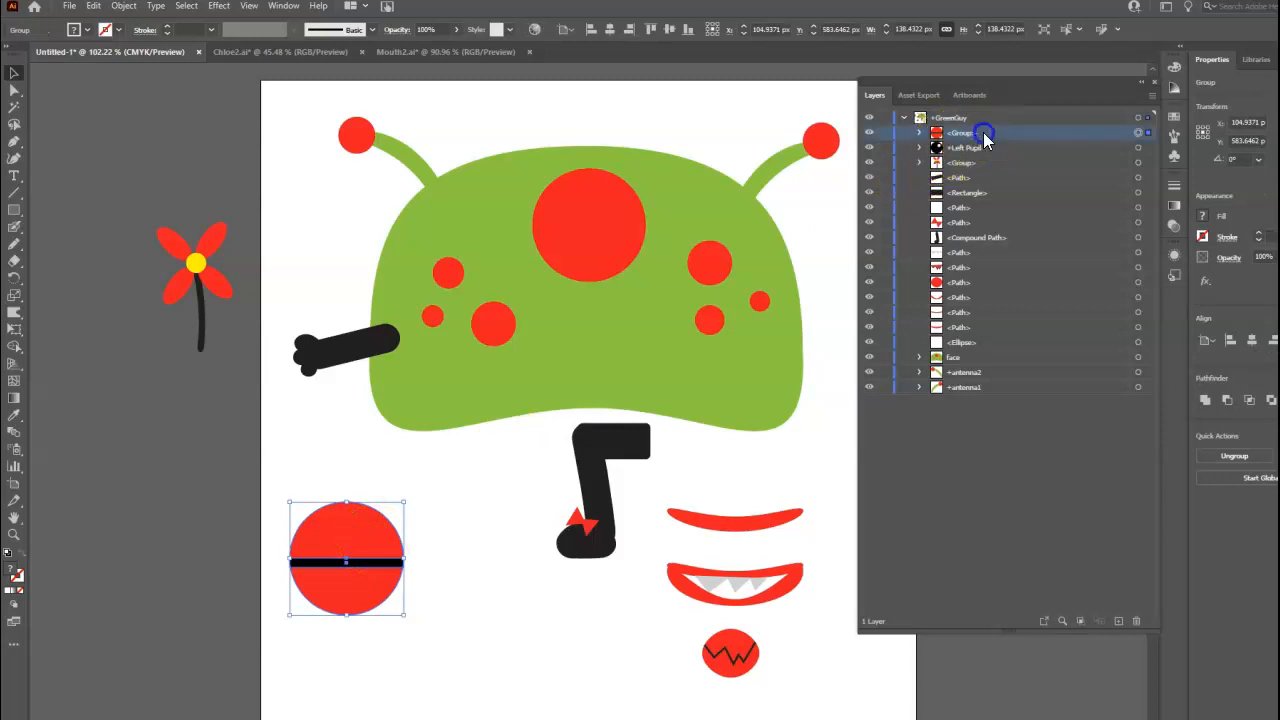
pyautogui.doubleClick(984, 134)
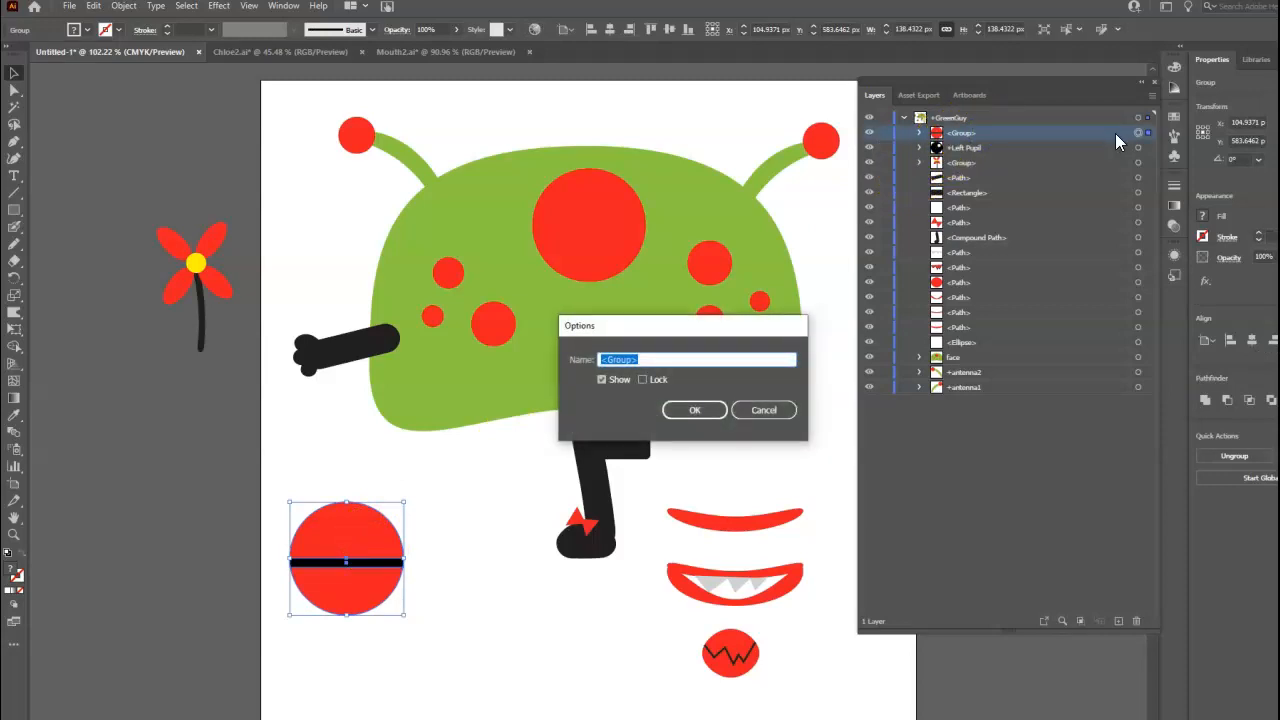
pyautogui.press('Return')
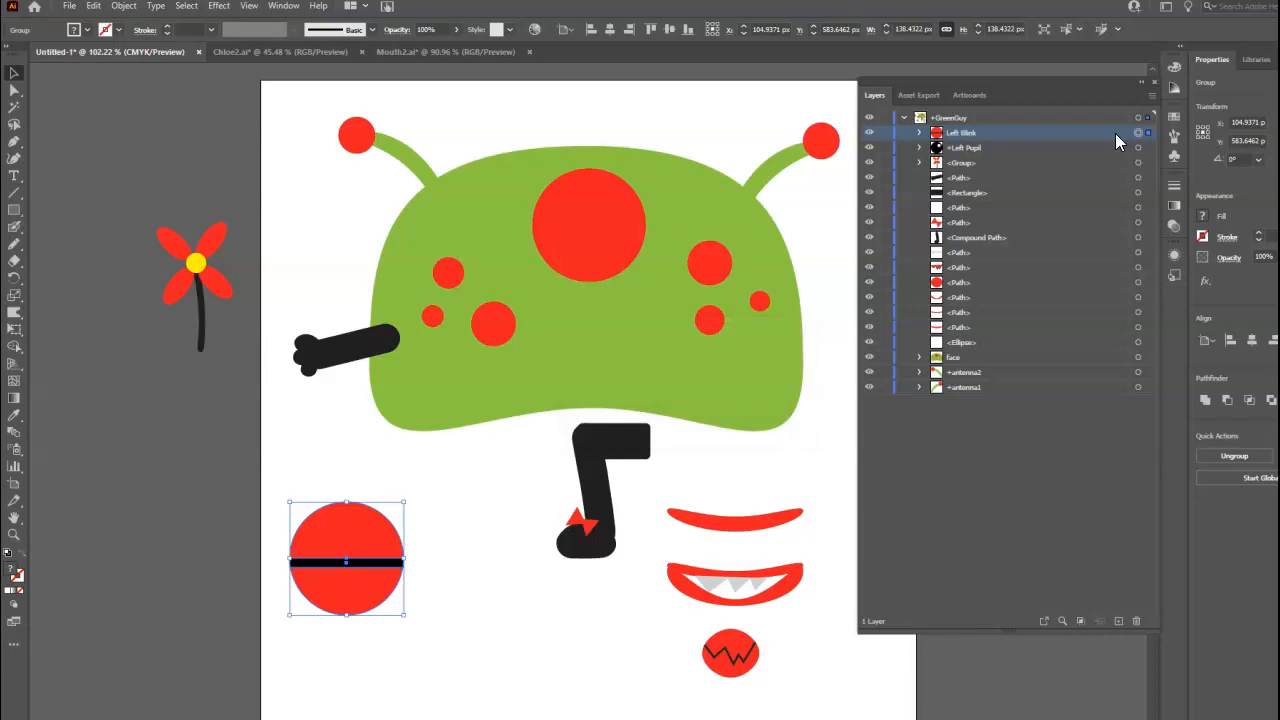
# Step: Check the +Left Eye layers in Chloe2.ai, and group Left Blink, +Left Pupil and the white eyeball in the green character's document
pyautogui.click(265, 51)
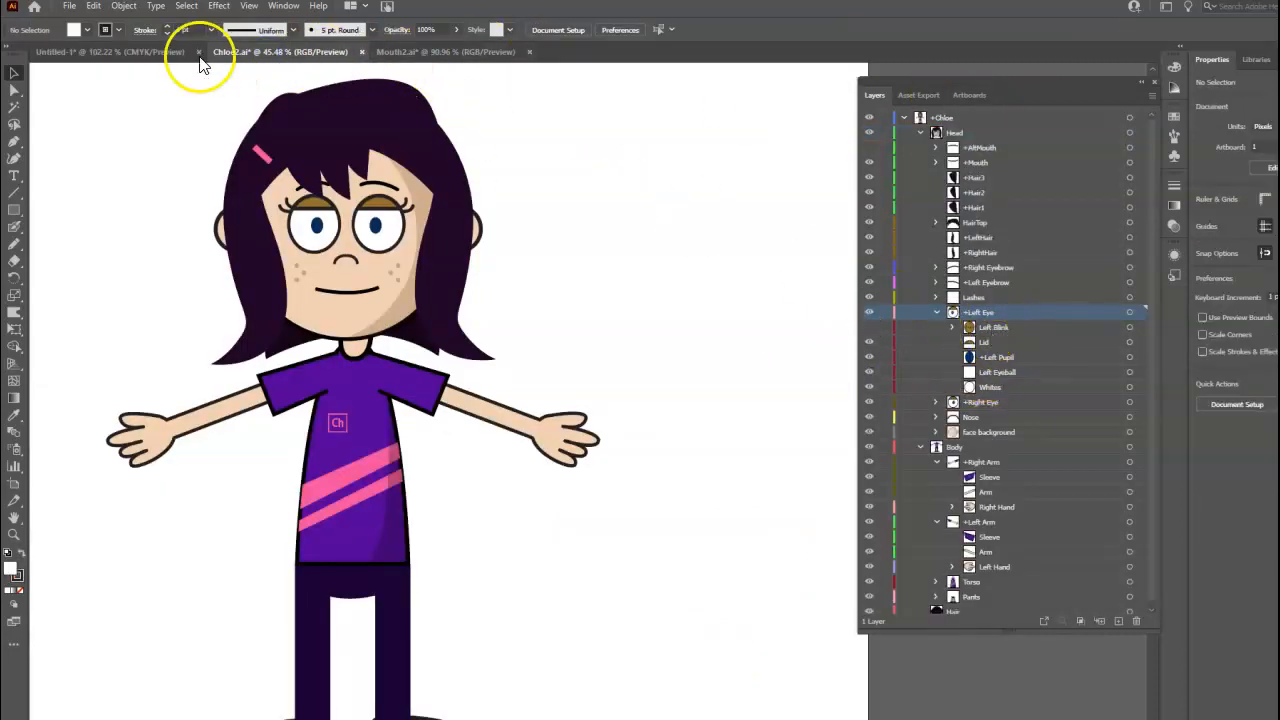
pyautogui.click(139, 52)
pyautogui.click(375, 580)
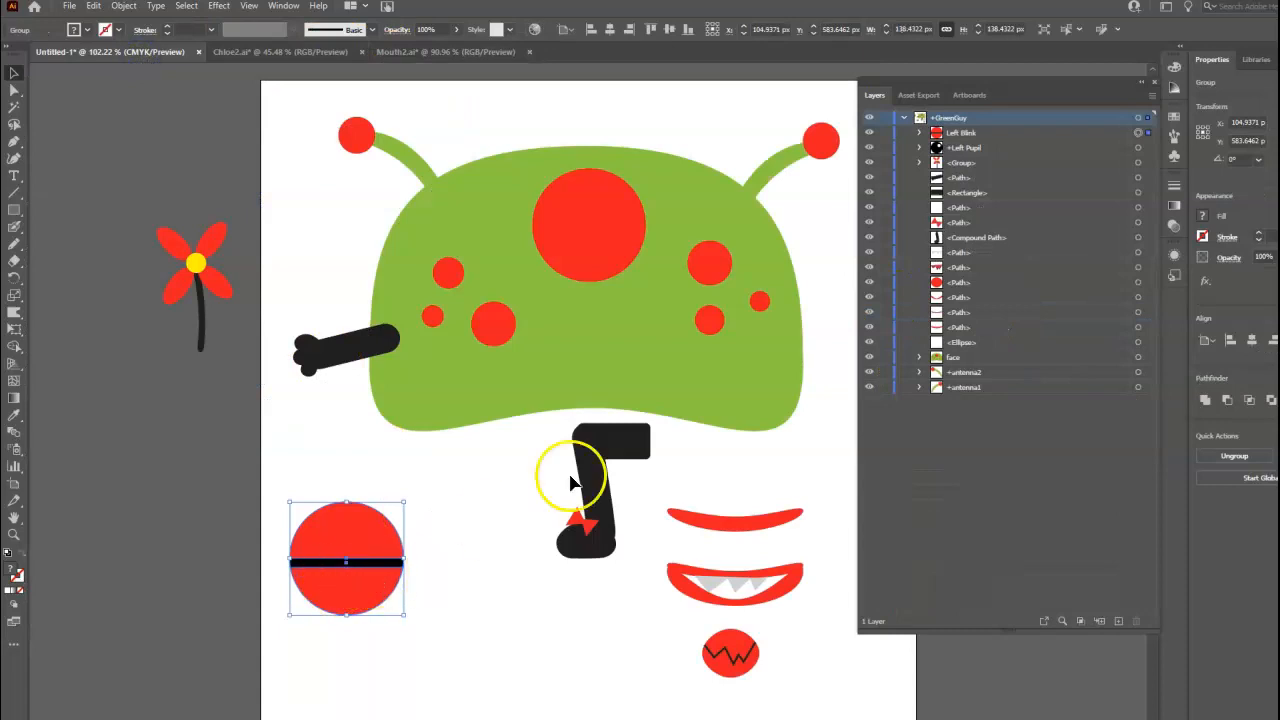
pyautogui.click(410, 589)
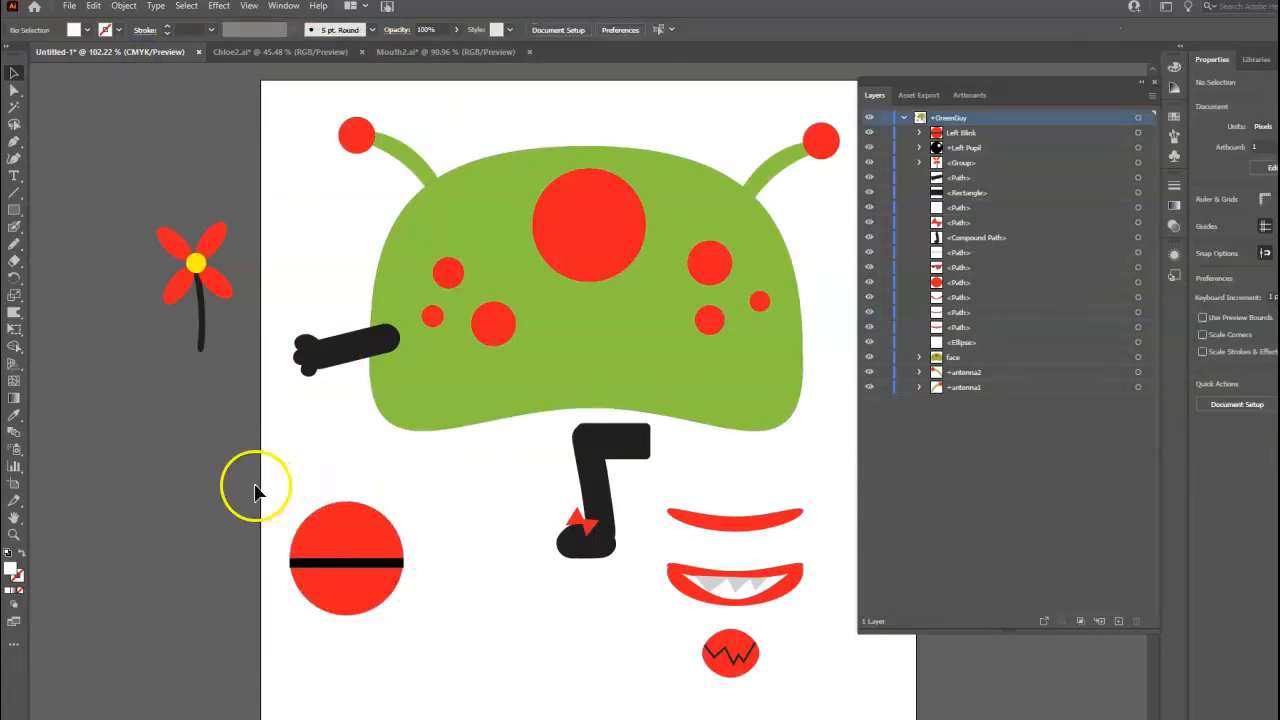
pyautogui.moveTo(265, 488); pyautogui.dragTo(439, 631)
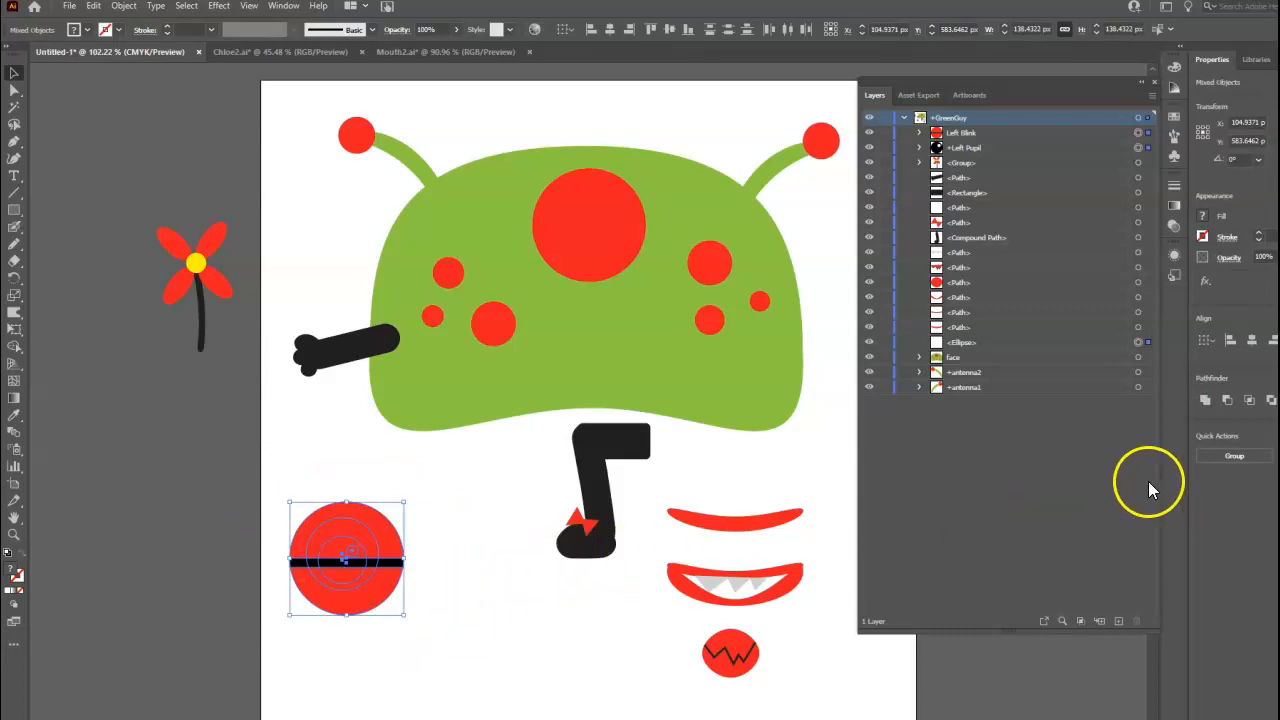
pyautogui.click(1236, 456)
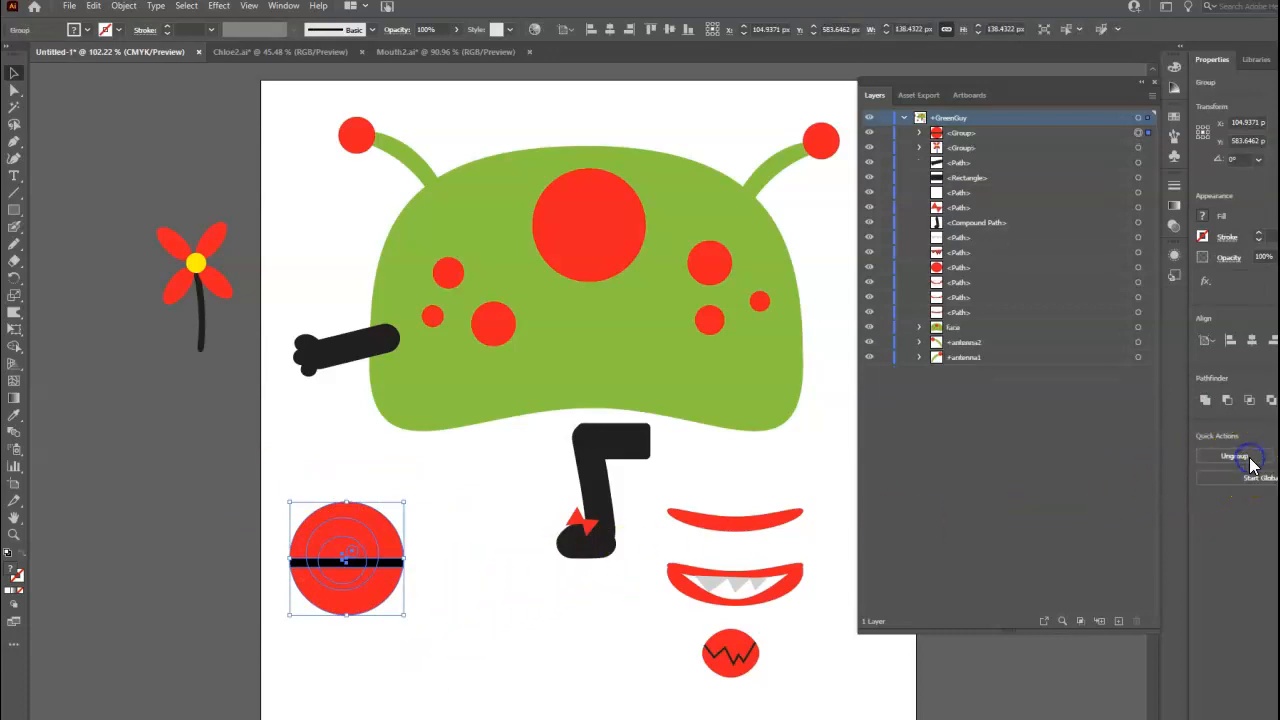
# Step: Expand the new eye group and rename its white ellipse Left Eyeball
pyautogui.click(957, 133)
pyautogui.click(920, 132)
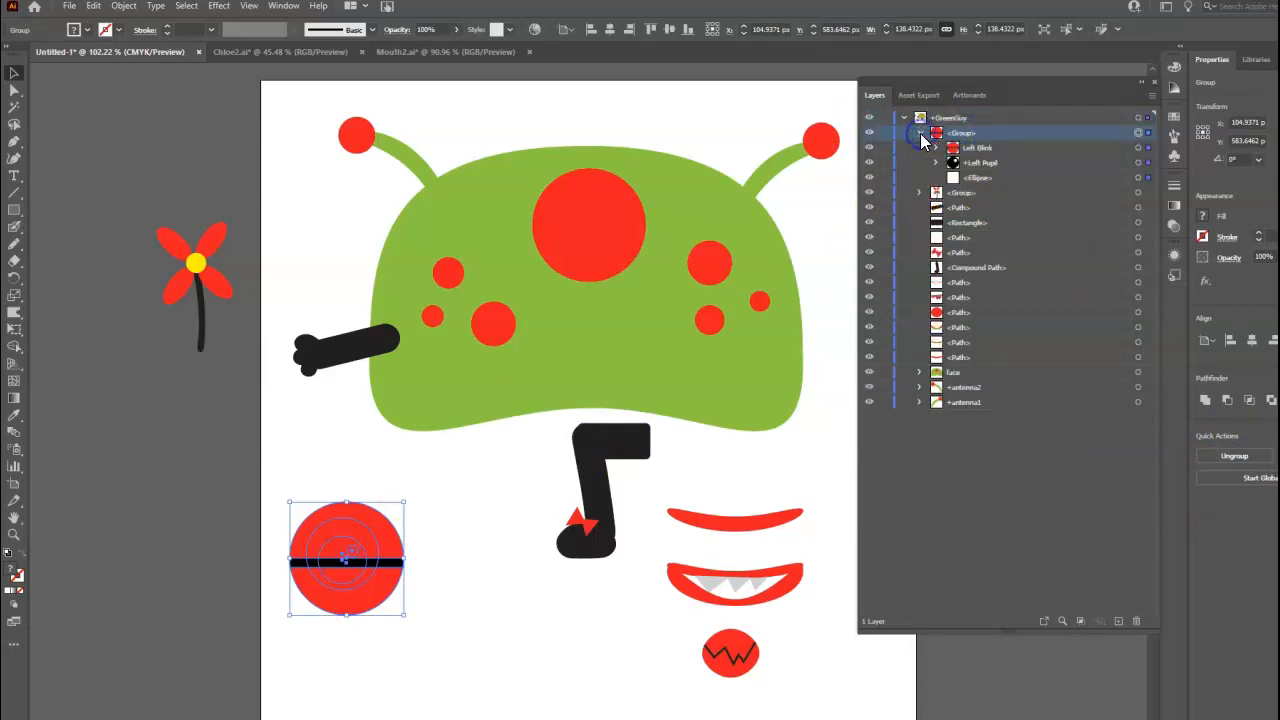
pyautogui.doubleClick(988, 177)
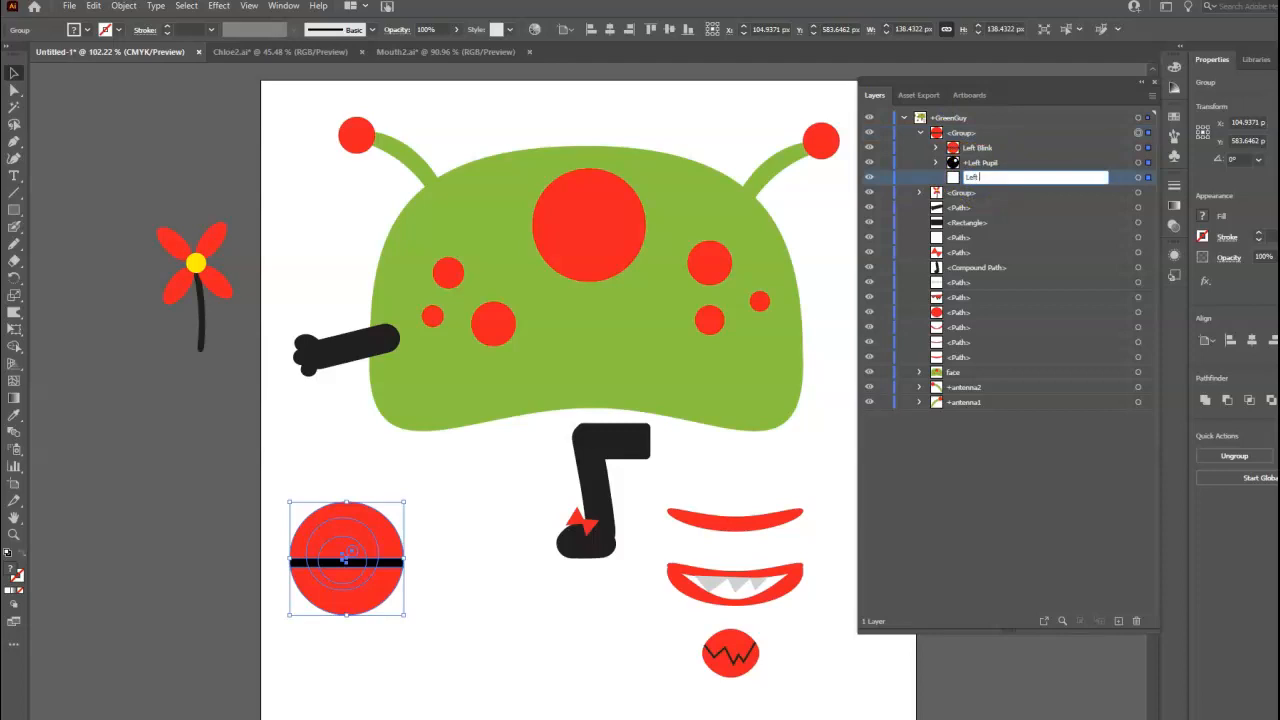
pyautogui.press('Return')
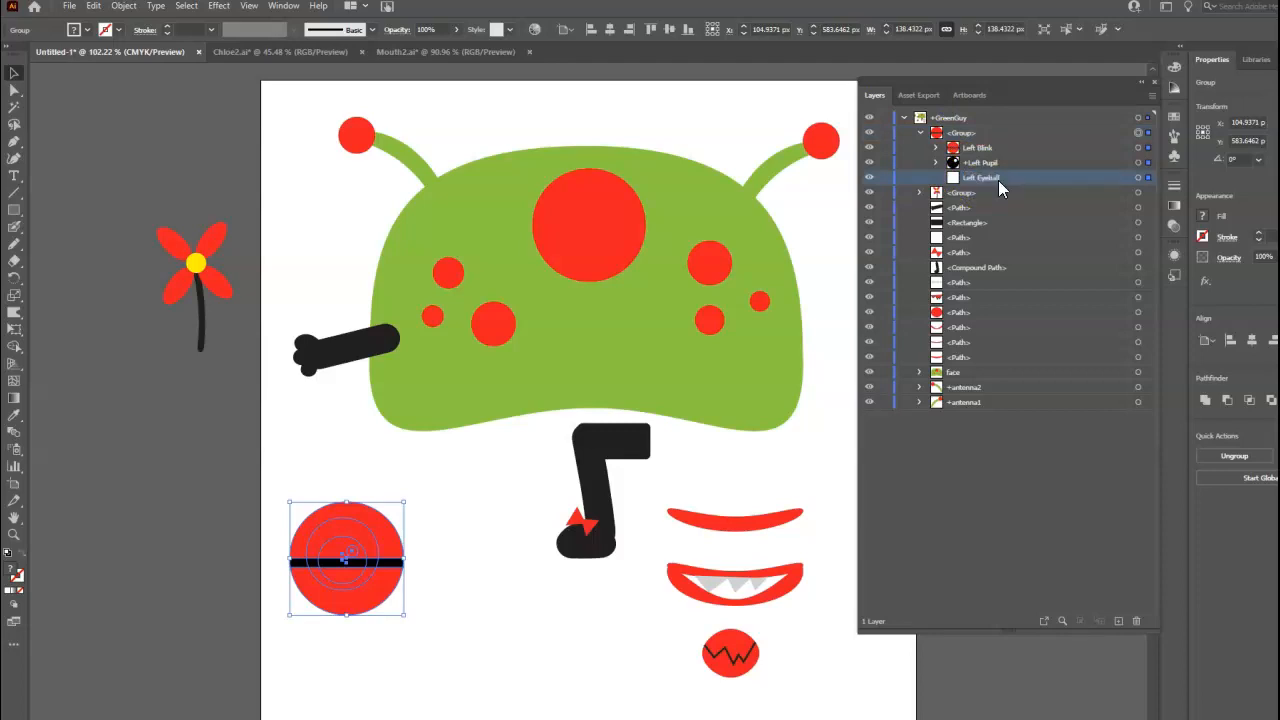
# Step: Check the eye group's naming in Chloe2.ai, and rename the green character's eye group +Left Eye
pyautogui.click(297, 51)
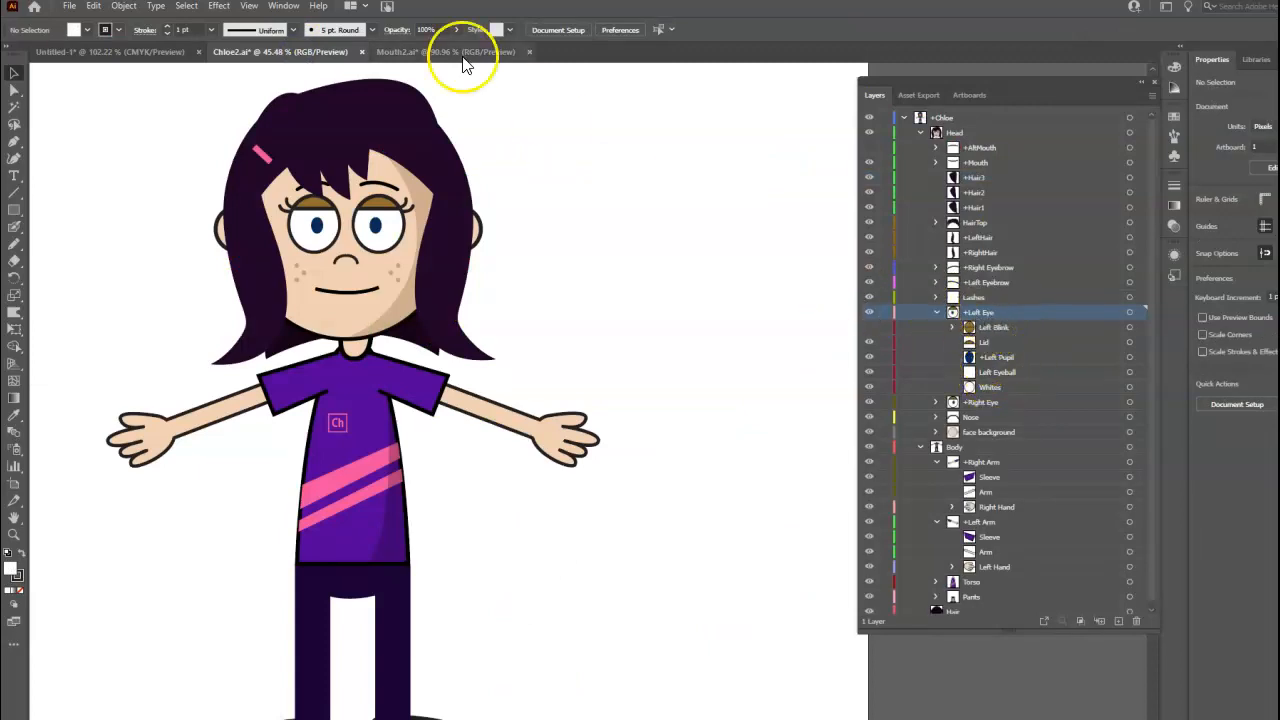
pyautogui.click(177, 51)
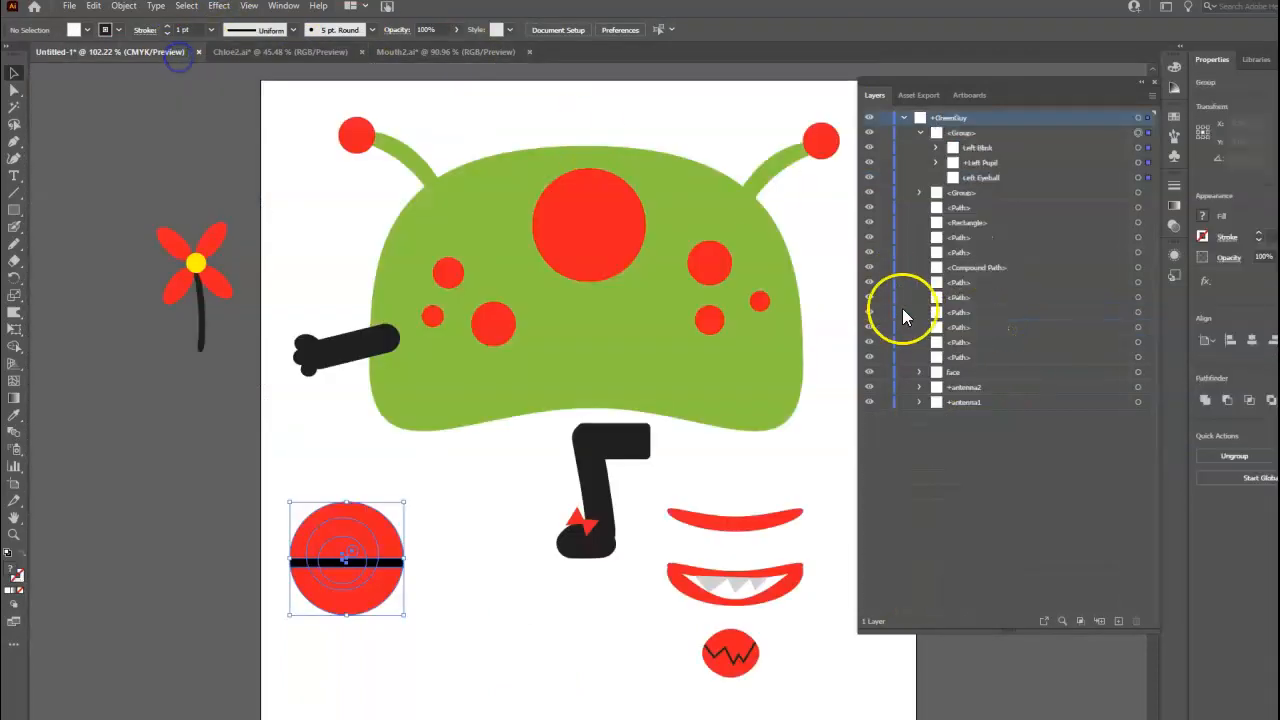
pyautogui.doubleClick(986, 132)
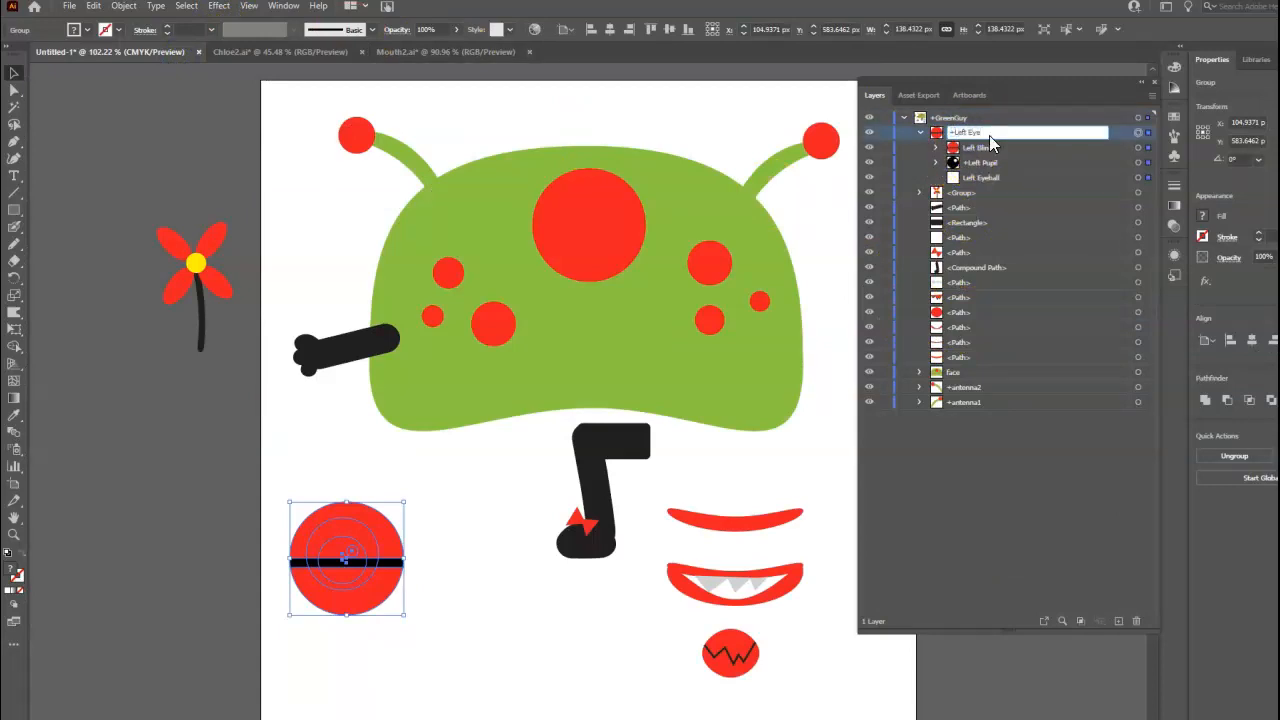
pyautogui.press('Return')
# Step: Remove the + prefix from the eye group's name so that it reads Left Eye
pyautogui.doubleClick(985, 140)
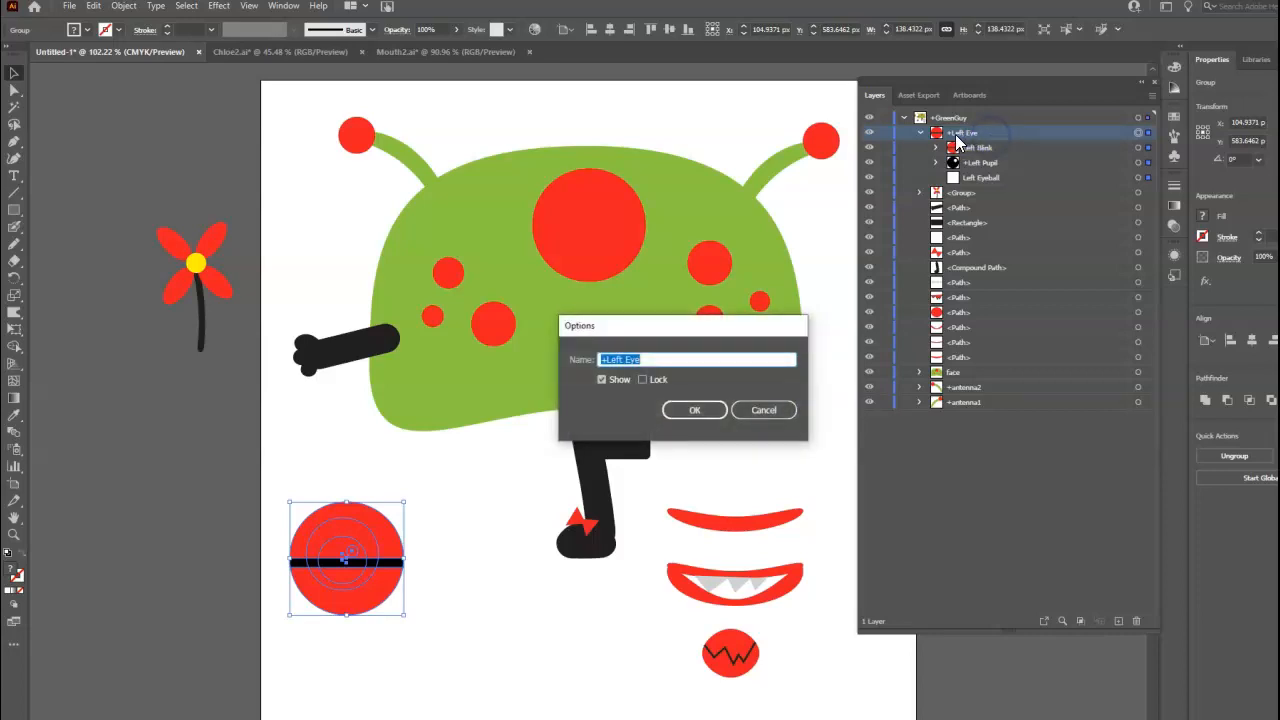
pyautogui.click(606, 360)
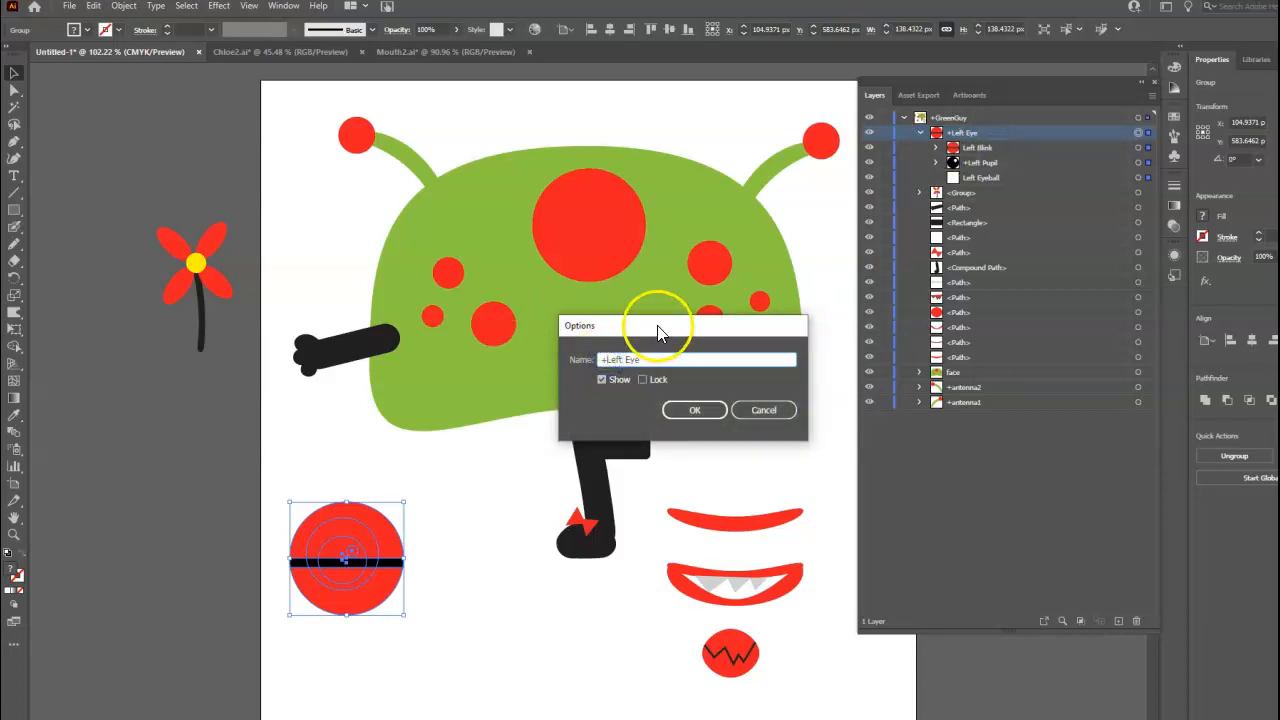
pyautogui.click(694, 409)
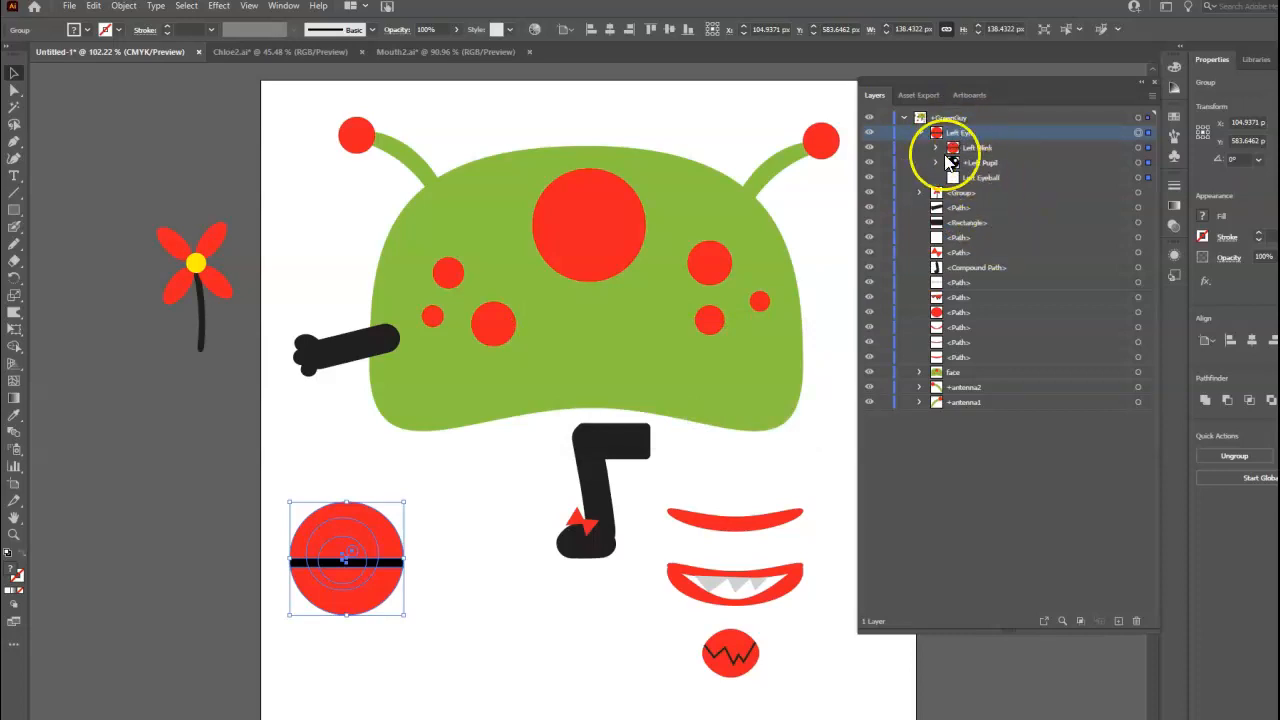
# Step: Check the open eye by hiding and reshowing Left Blink, and move the Left Eye group onto the face's large central red circle
pyautogui.click(869, 147)
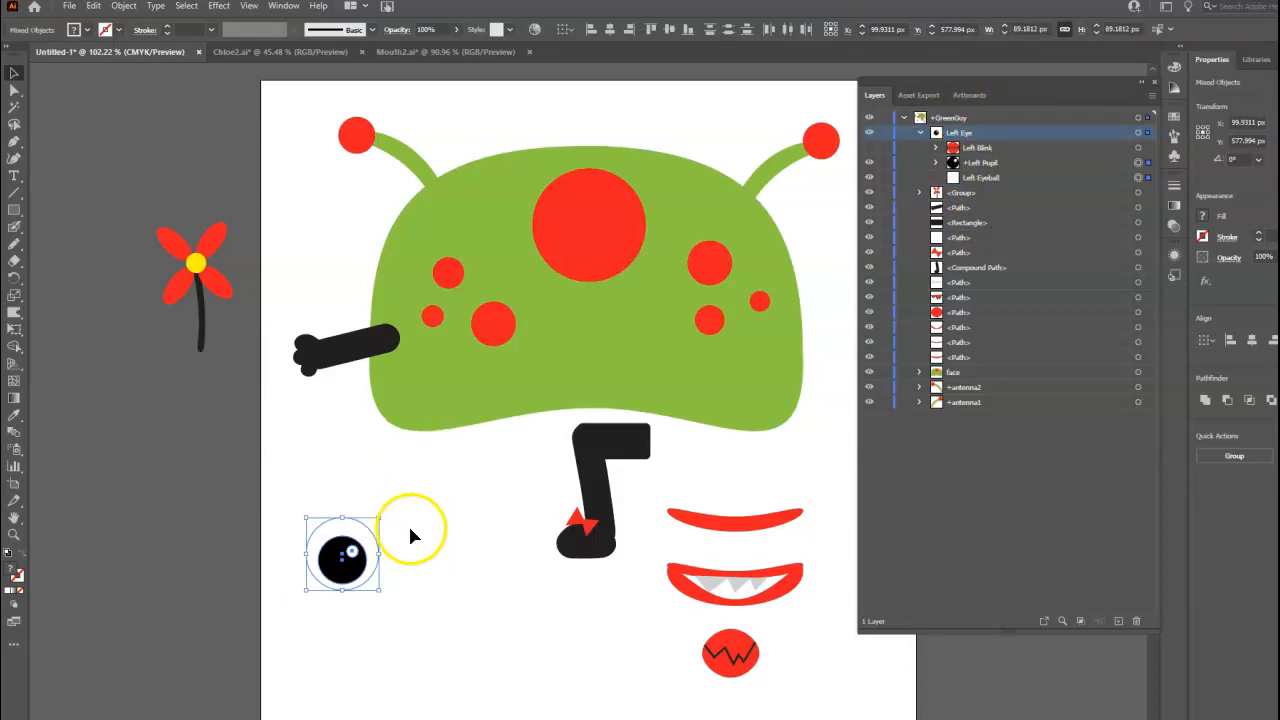
pyautogui.click(869, 148)
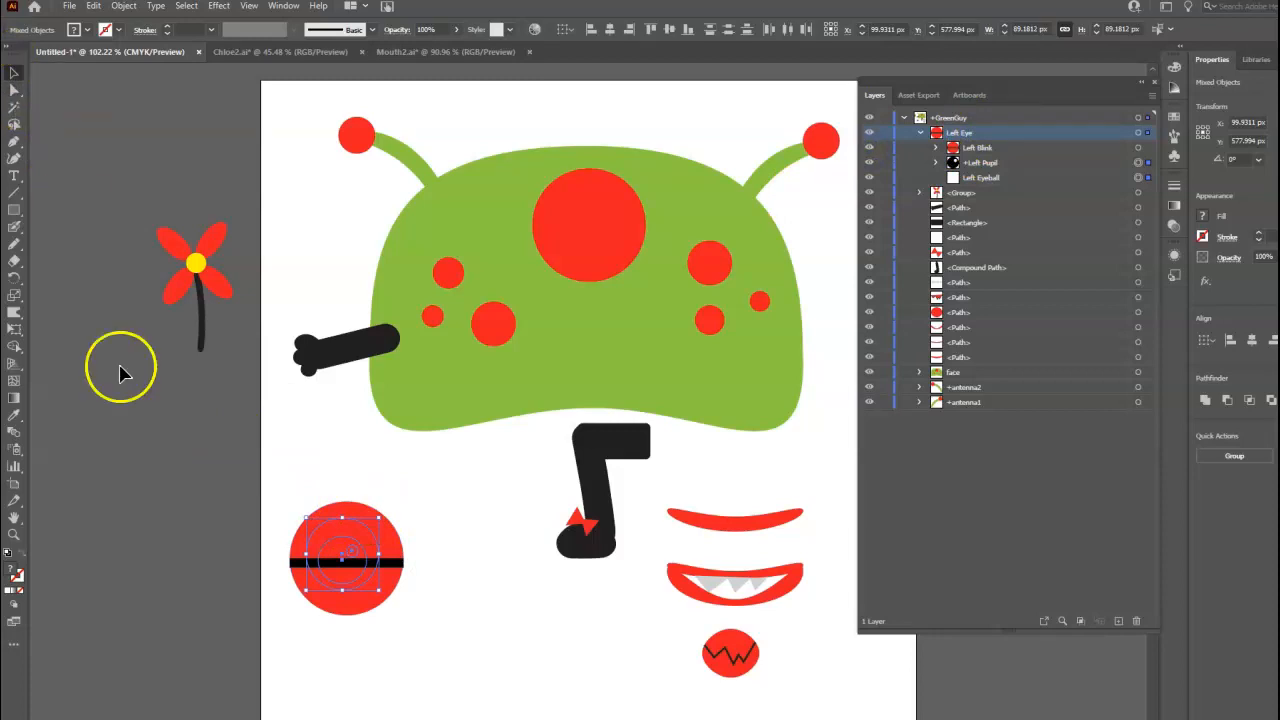
pyautogui.click(167, 508)
pyautogui.click(340, 568)
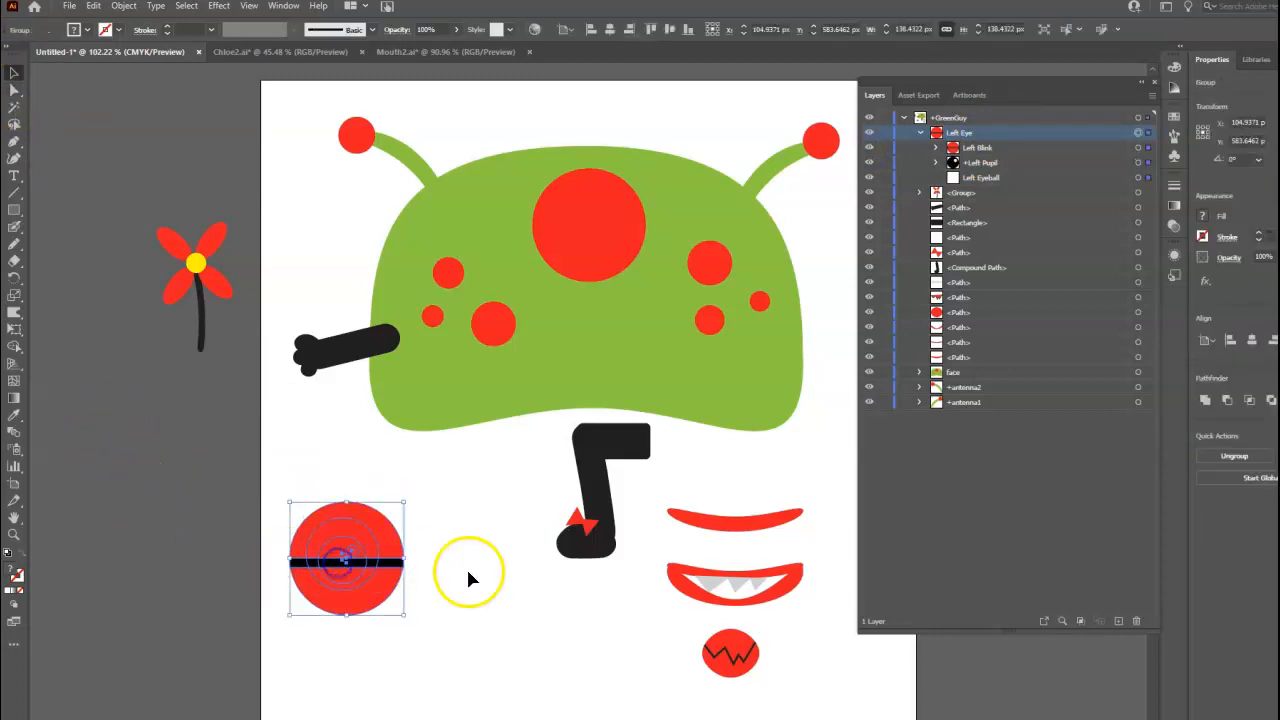
pyautogui.moveTo(397, 563); pyautogui.dragTo(628, 219)
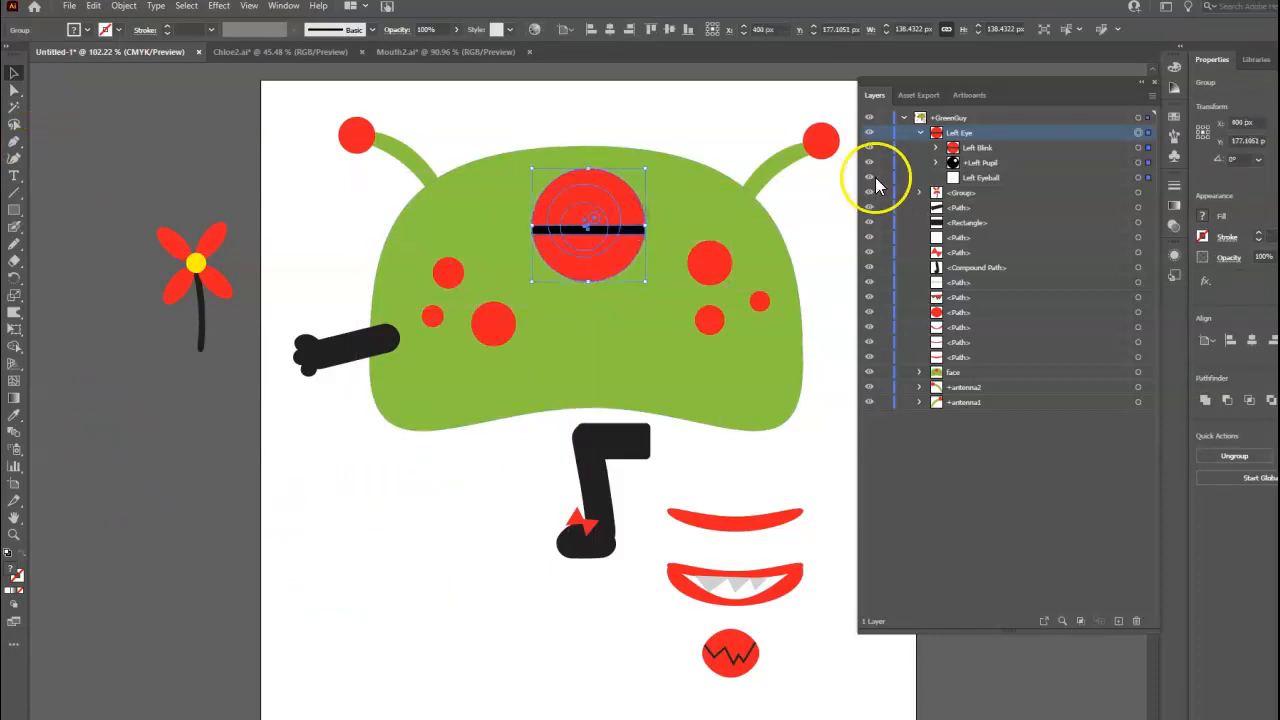
# Step: Collapse the Left Eye group and move it directly above the face group in the layer order
pyautogui.click(983, 133)
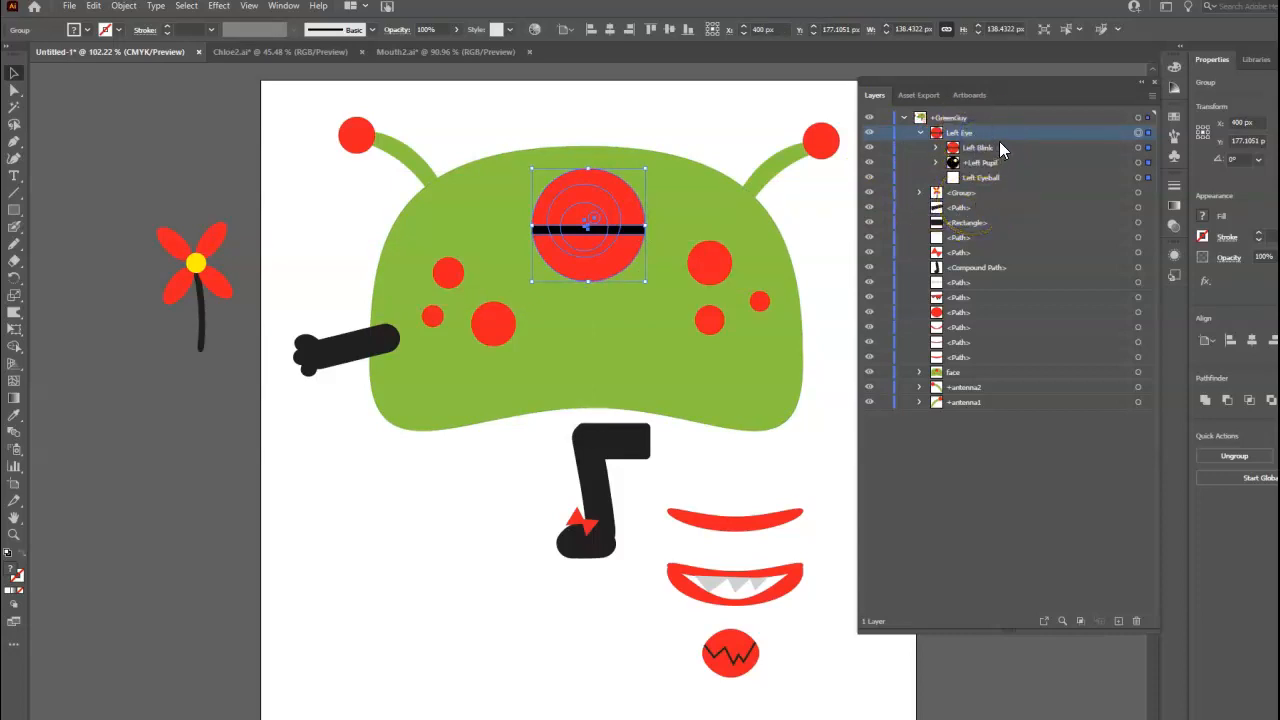
pyautogui.click(920, 133)
pyautogui.moveTo(1020, 134); pyautogui.dragTo(1020, 318)
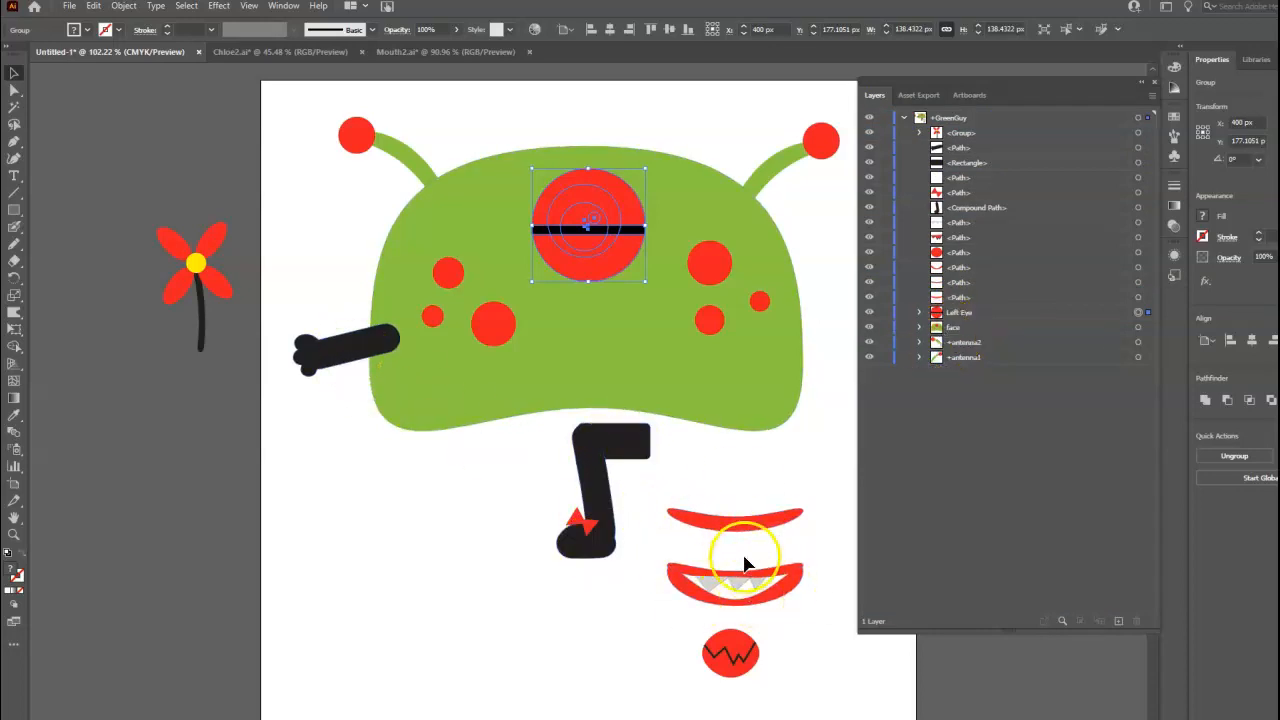
# Step: Move the complete leg, including its red bow, beneath the left part of the green face
pyautogui.click(598, 540)
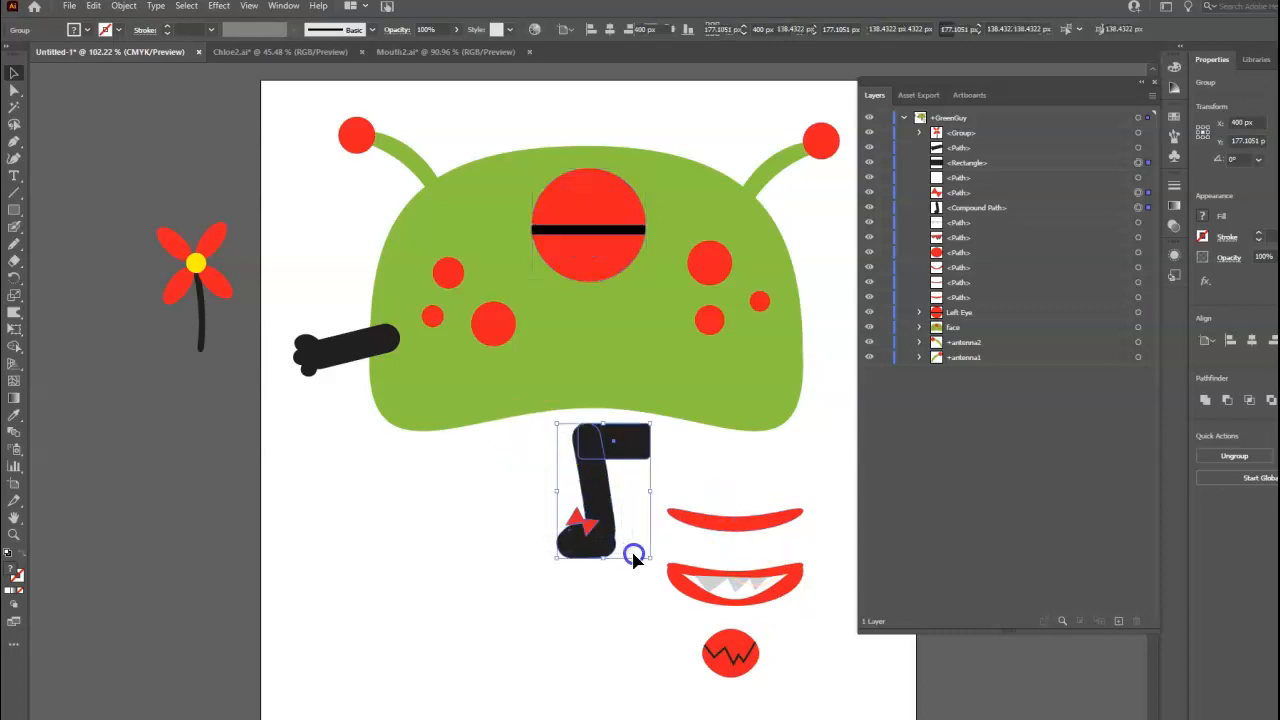
pyautogui.moveTo(623, 434); pyautogui.dragTo(414, 457)
pyautogui.click(716, 470)
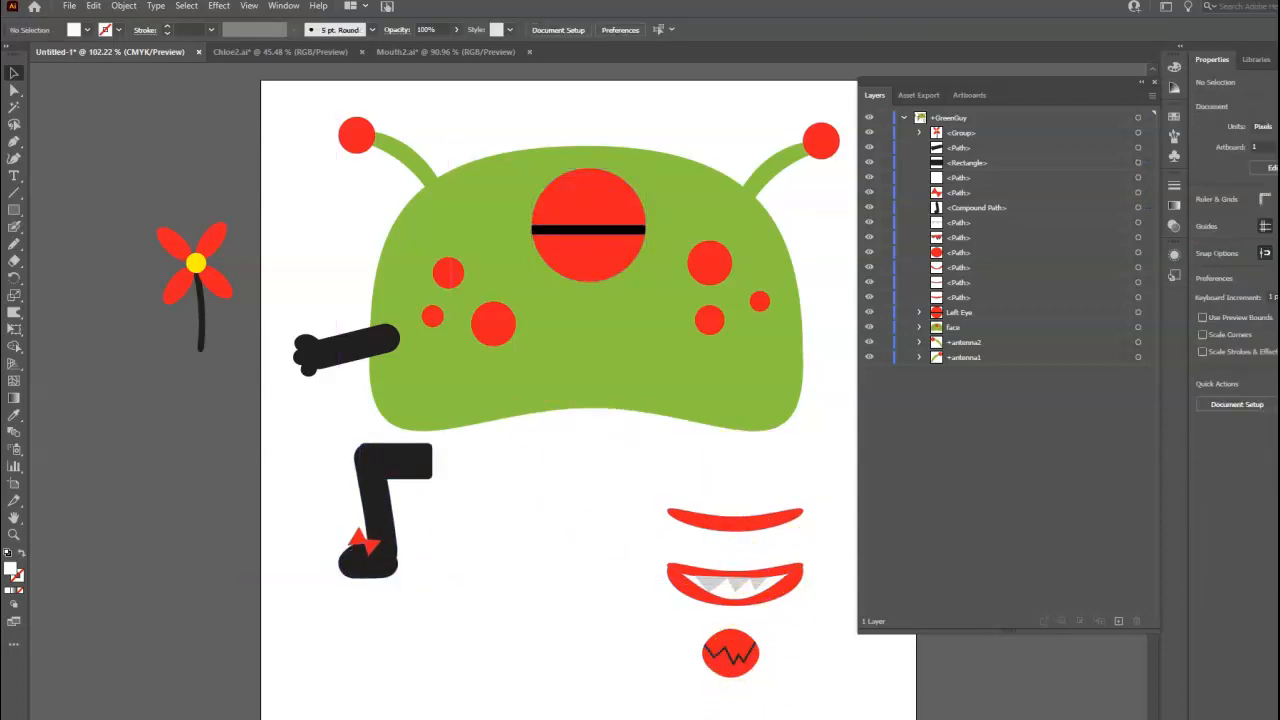
# Step: Switch to the Google Slides presentation and examine the slide of 14 standard mouth shapes
pyautogui.moveTo(296, 719)
pyautogui.click(364, 705)
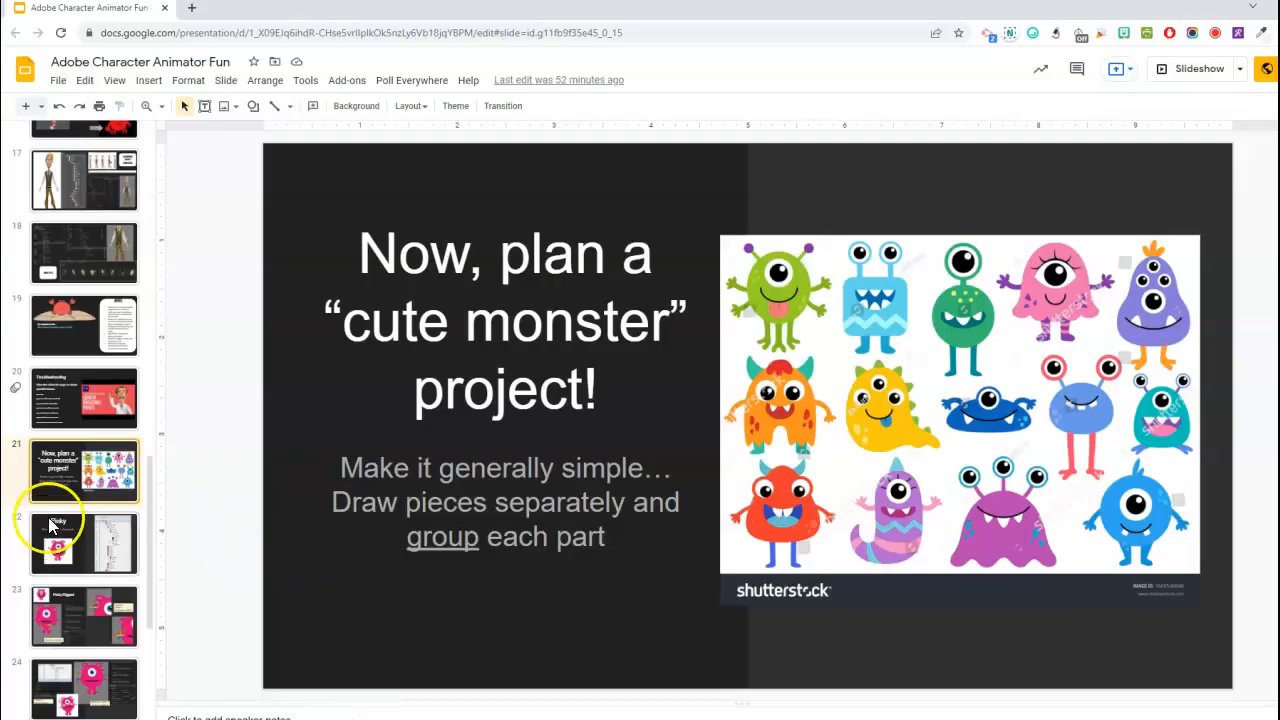
pyautogui.scroll(1, 104, 490)
pyautogui.scroll(15, 104, 490)
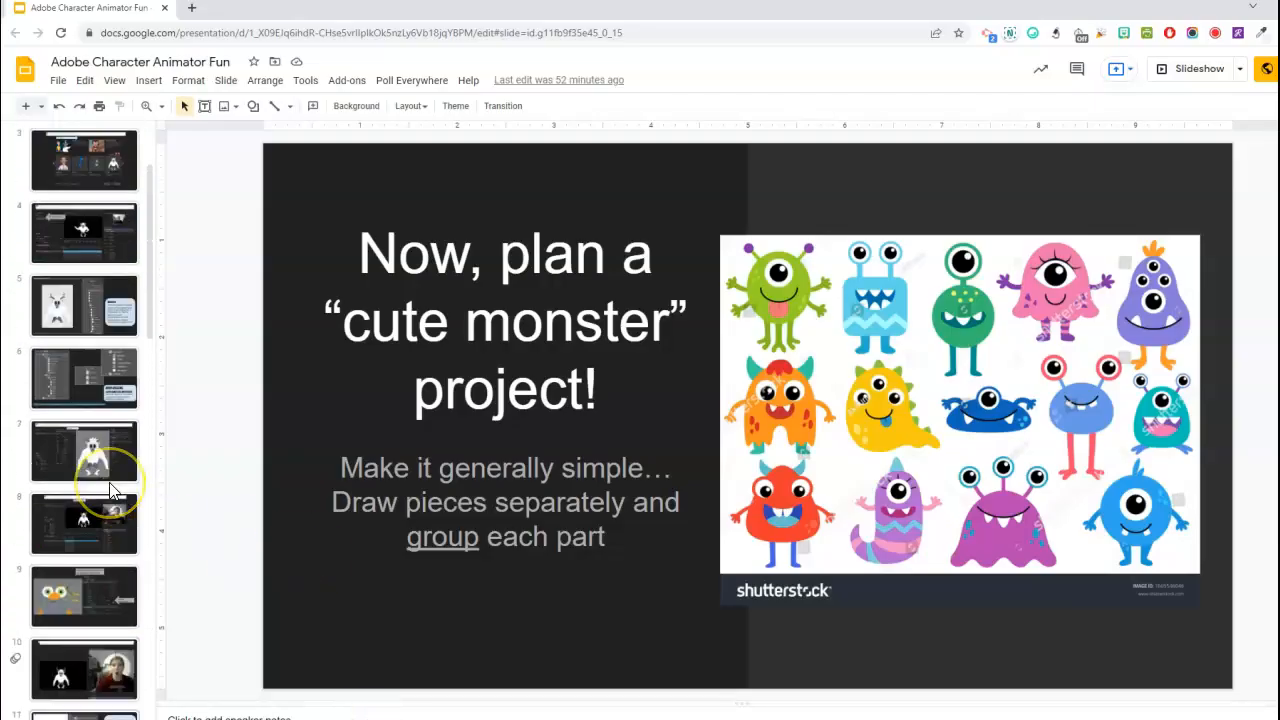
pyautogui.scroll(-8, 110, 490)
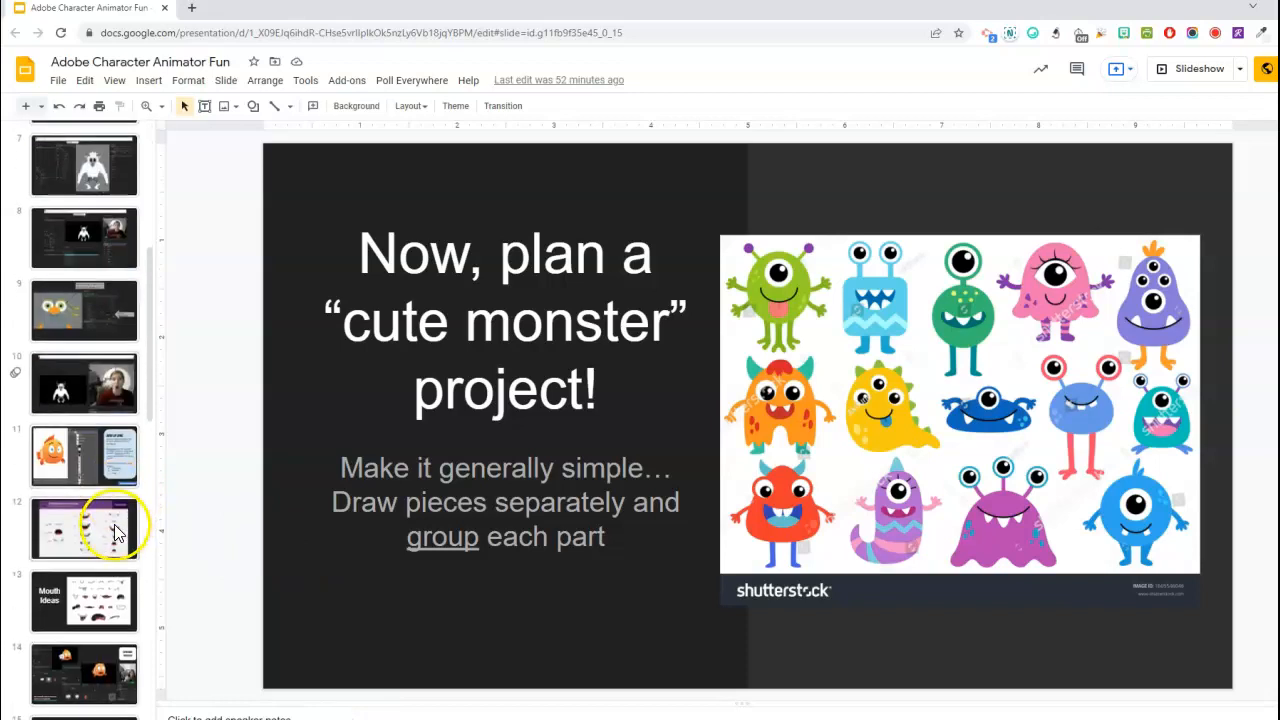
pyautogui.click(84, 420)
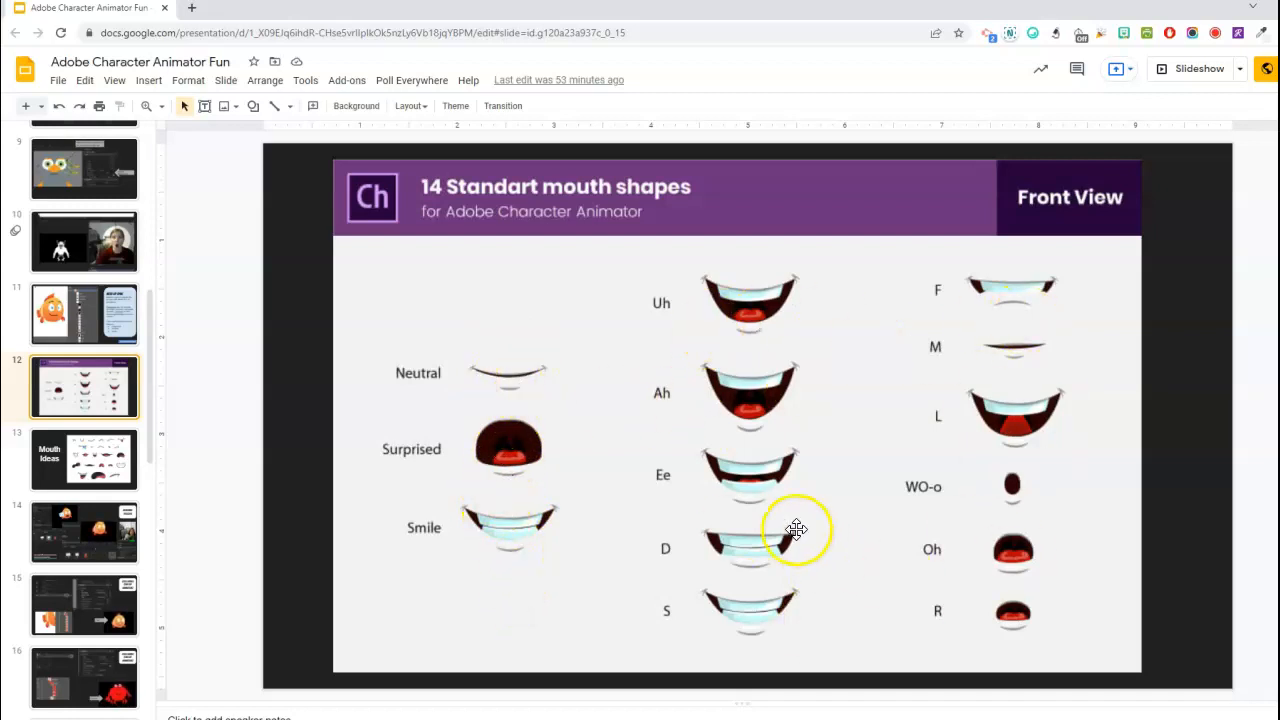
# Step: Examine the mouth group's layer names on the Pinky example slide, and return to Illustrator
pyautogui.scroll(-6, 88, 553)
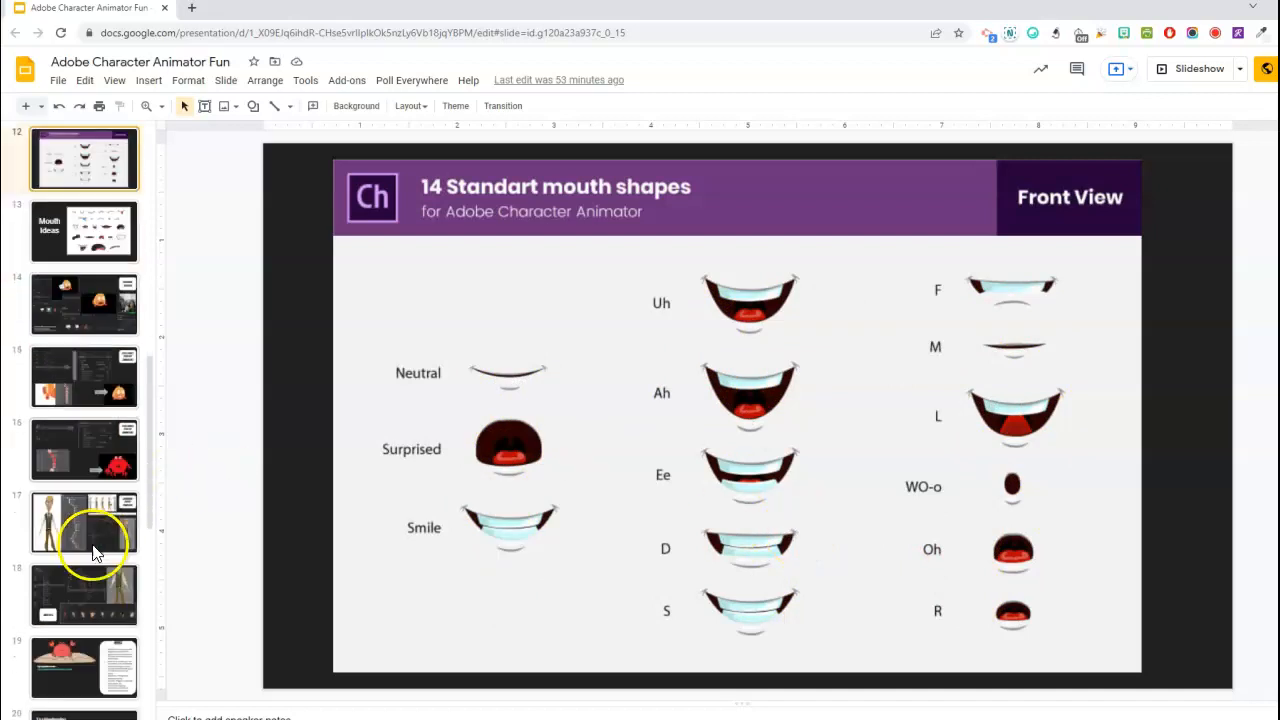
pyautogui.click(97, 565)
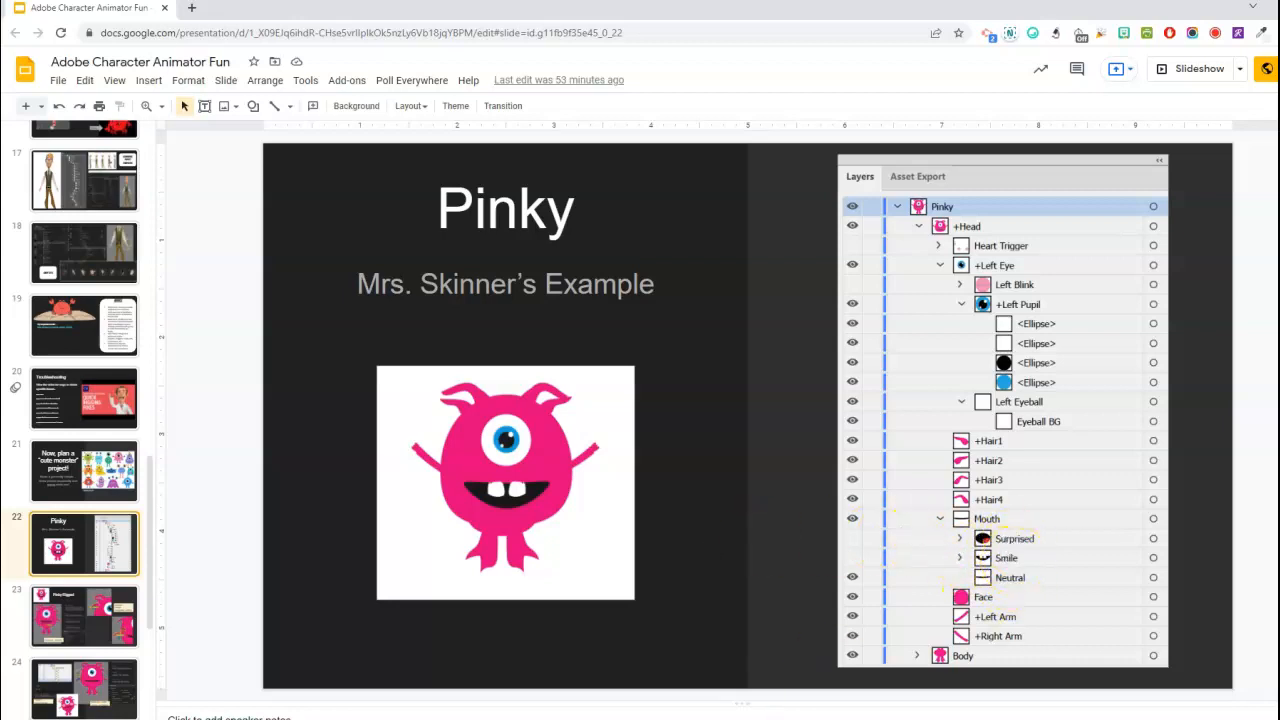
pyautogui.hotkey('alt', 'Tab')
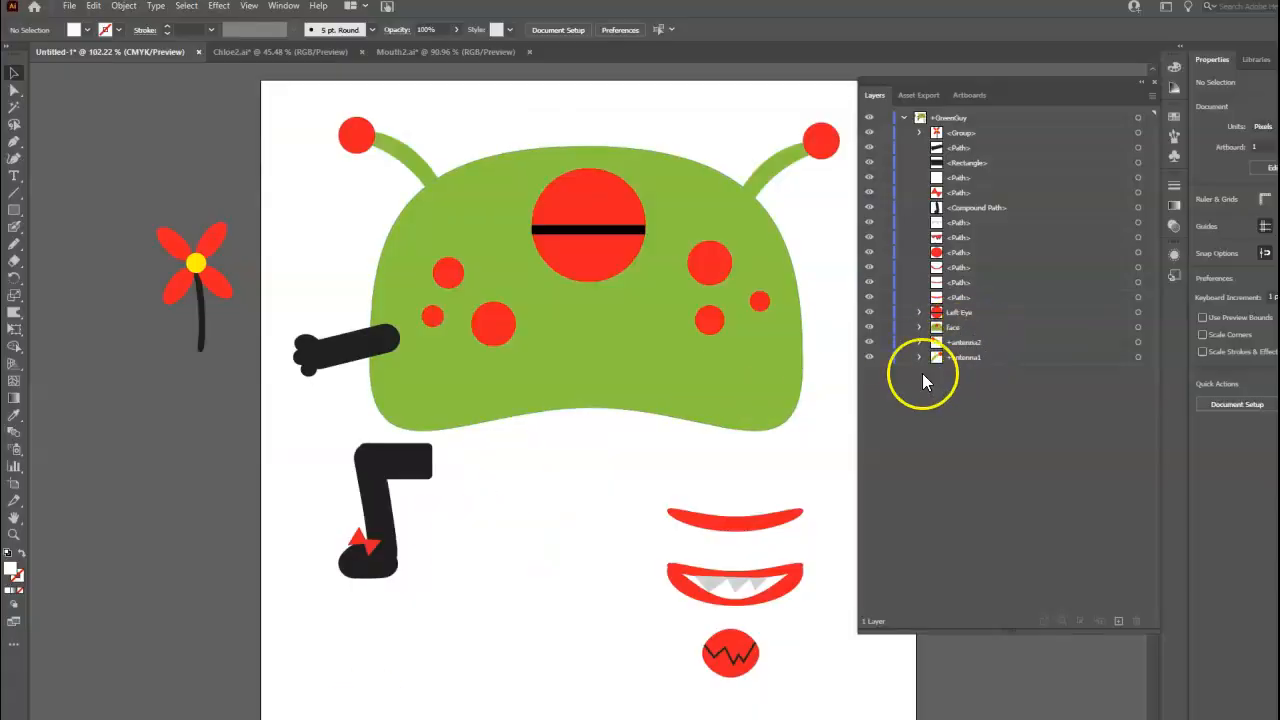
# Step: Move the closed red mouth down about 10 px, identify its path by toggling visibility, and rename it Neutral
pyautogui.click(740, 528)
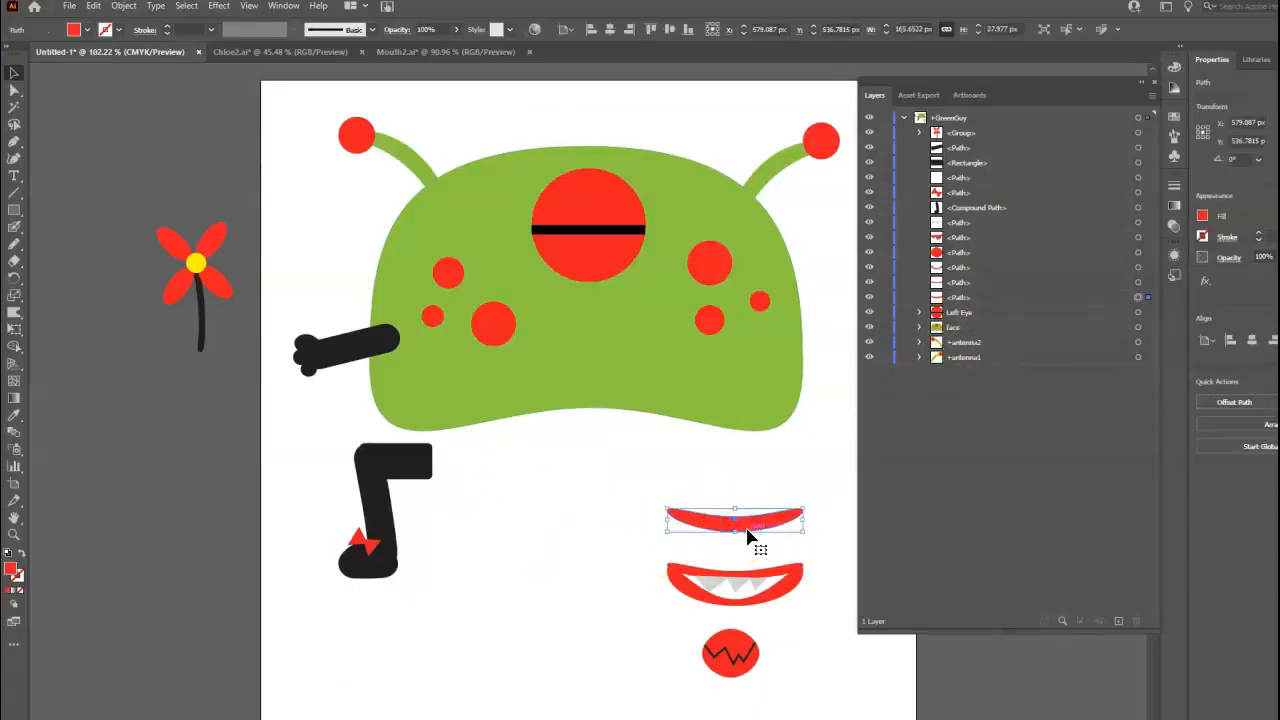
pyautogui.moveTo(748, 537); pyautogui.dragTo(747, 537)
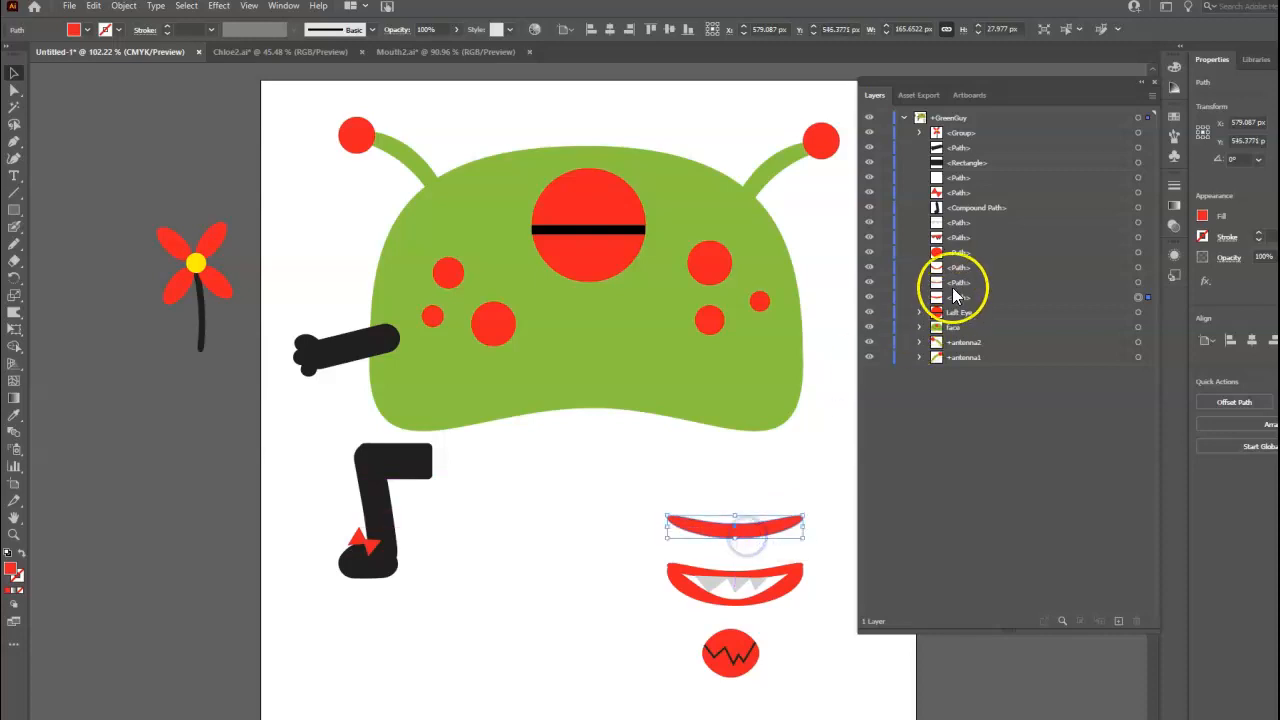
pyautogui.click(866, 267)
pyautogui.click(866, 267)
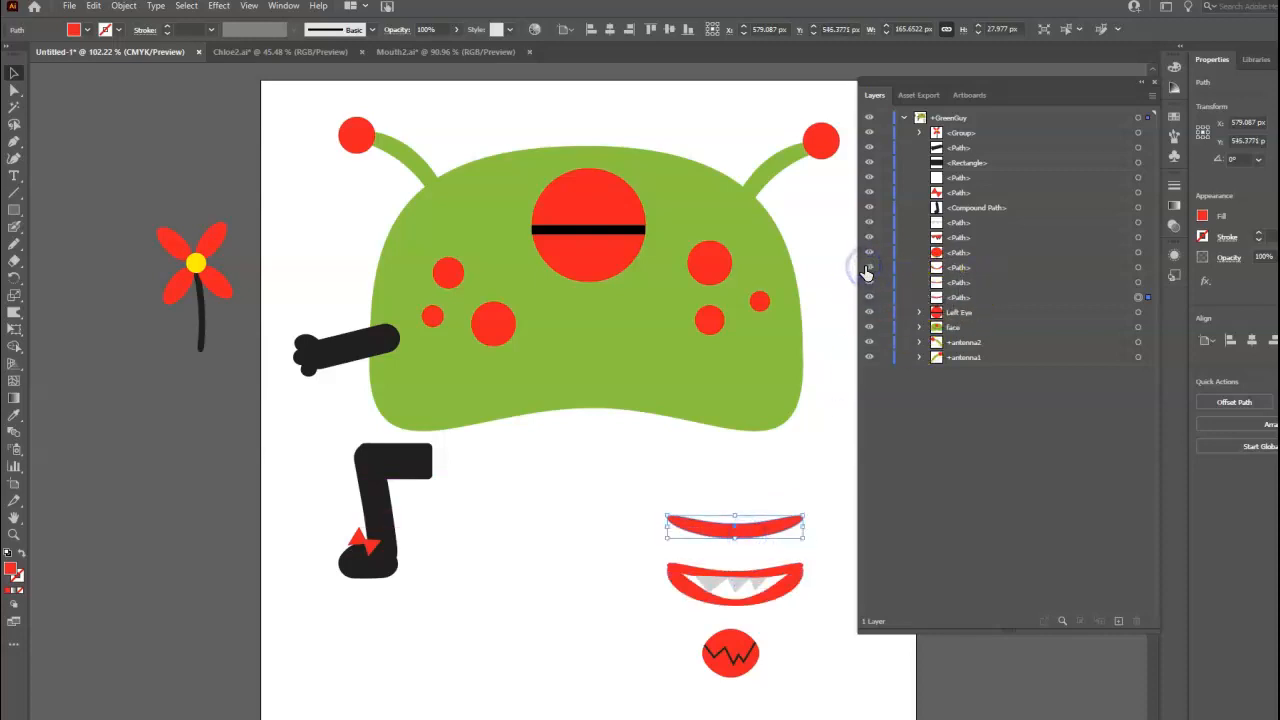
pyautogui.click(868, 297)
pyautogui.click(868, 298)
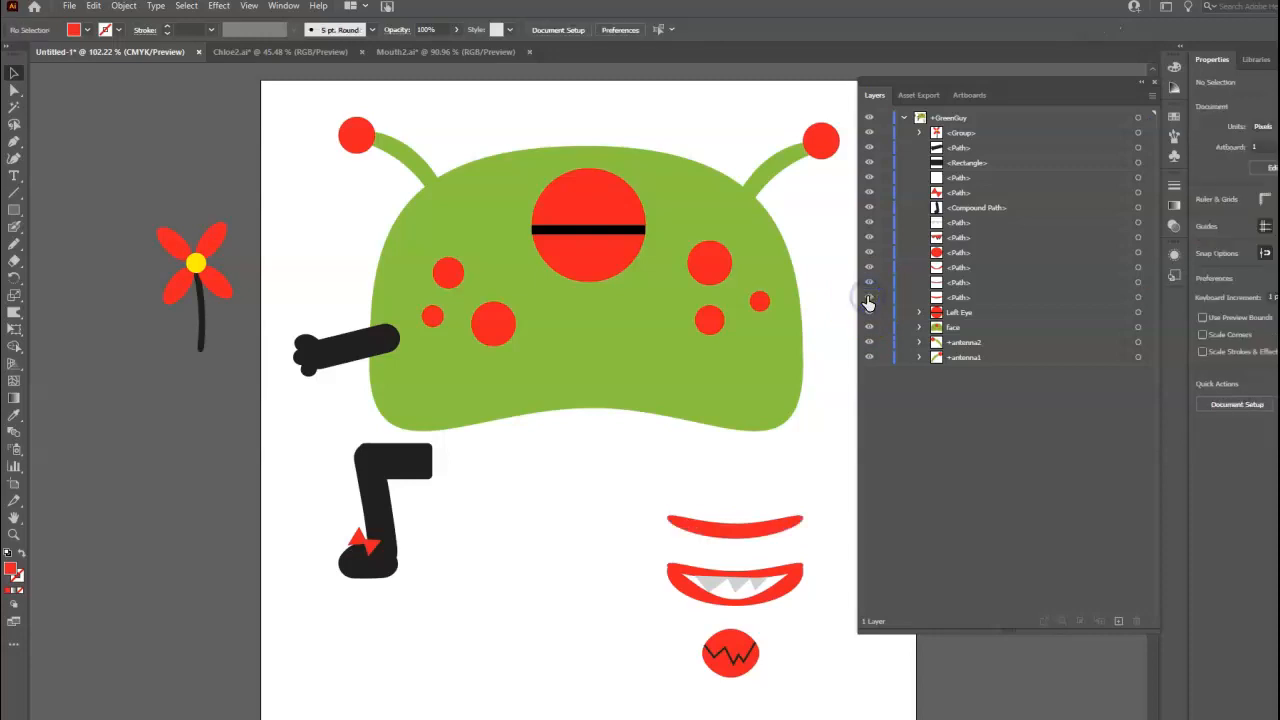
pyautogui.doubleClick(962, 297)
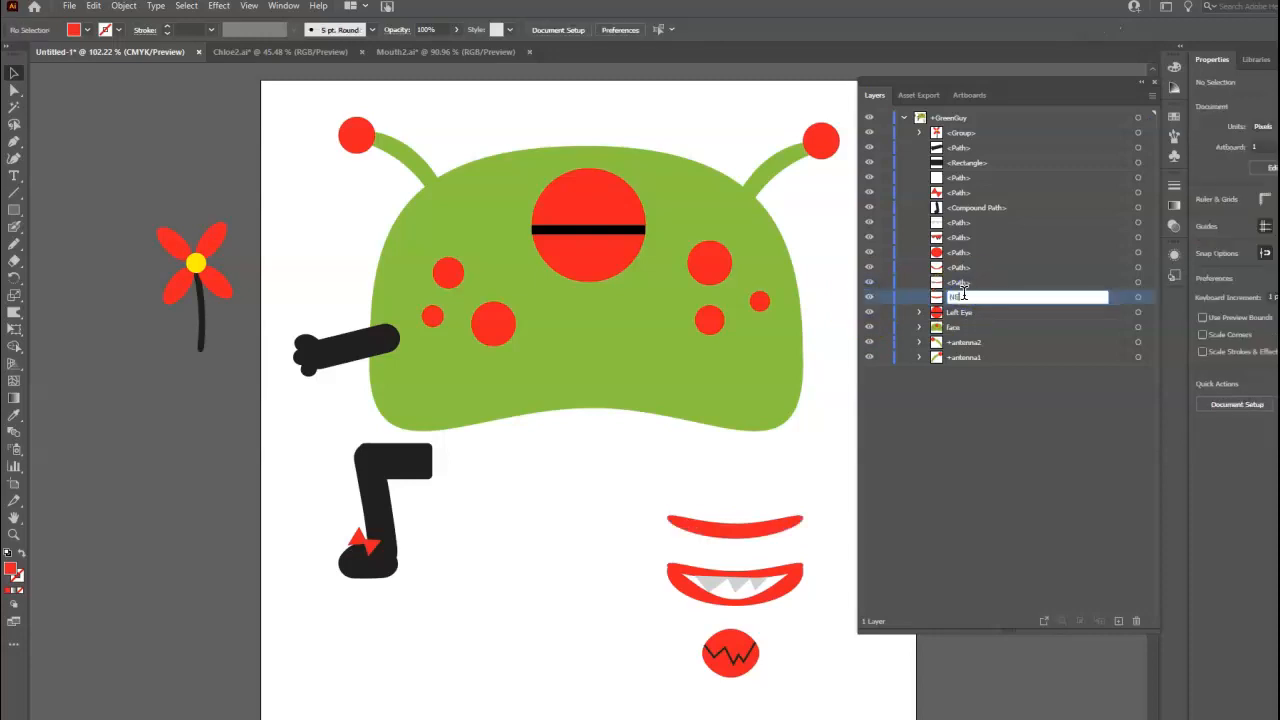
pyautogui.click(896, 279)
# Step: Group all the paths of the open mouth with pointed teeth
pyautogui.click(730, 588)
pyautogui.moveTo(632, 556); pyautogui.dragTo(829, 614)
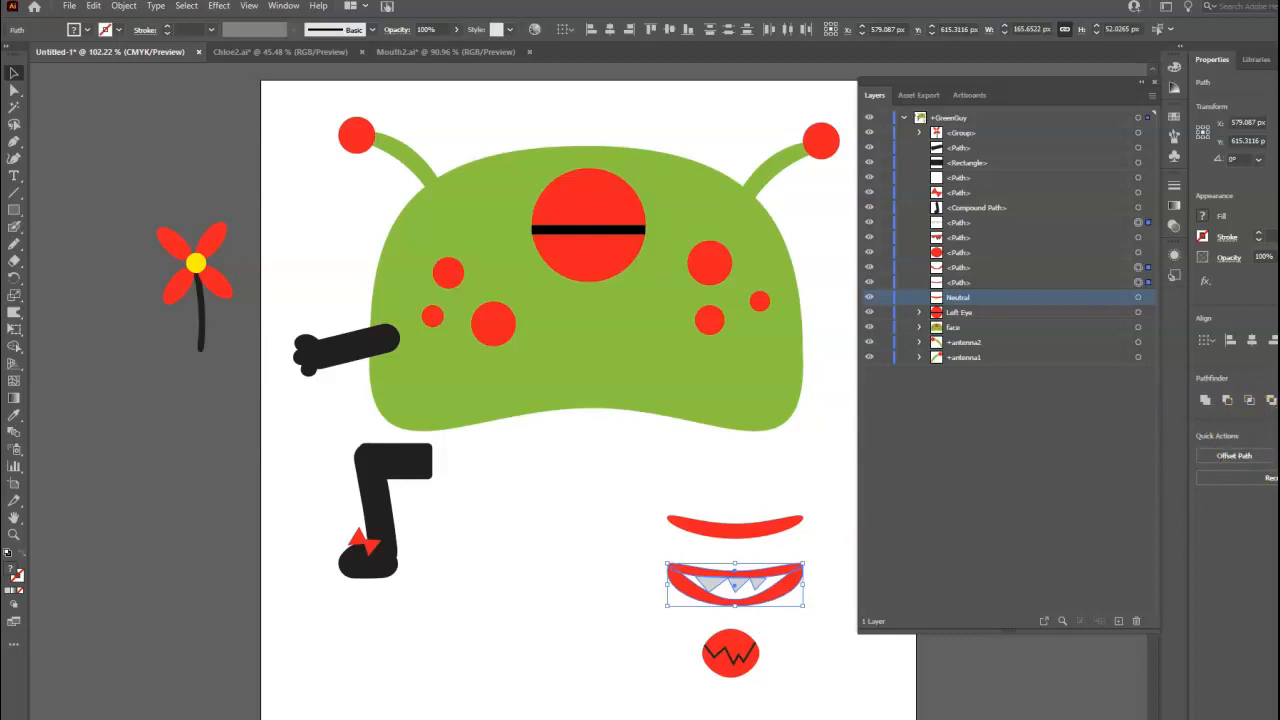
pyautogui.hotkey('ctrl', 'g')
pyautogui.click(578, 598)
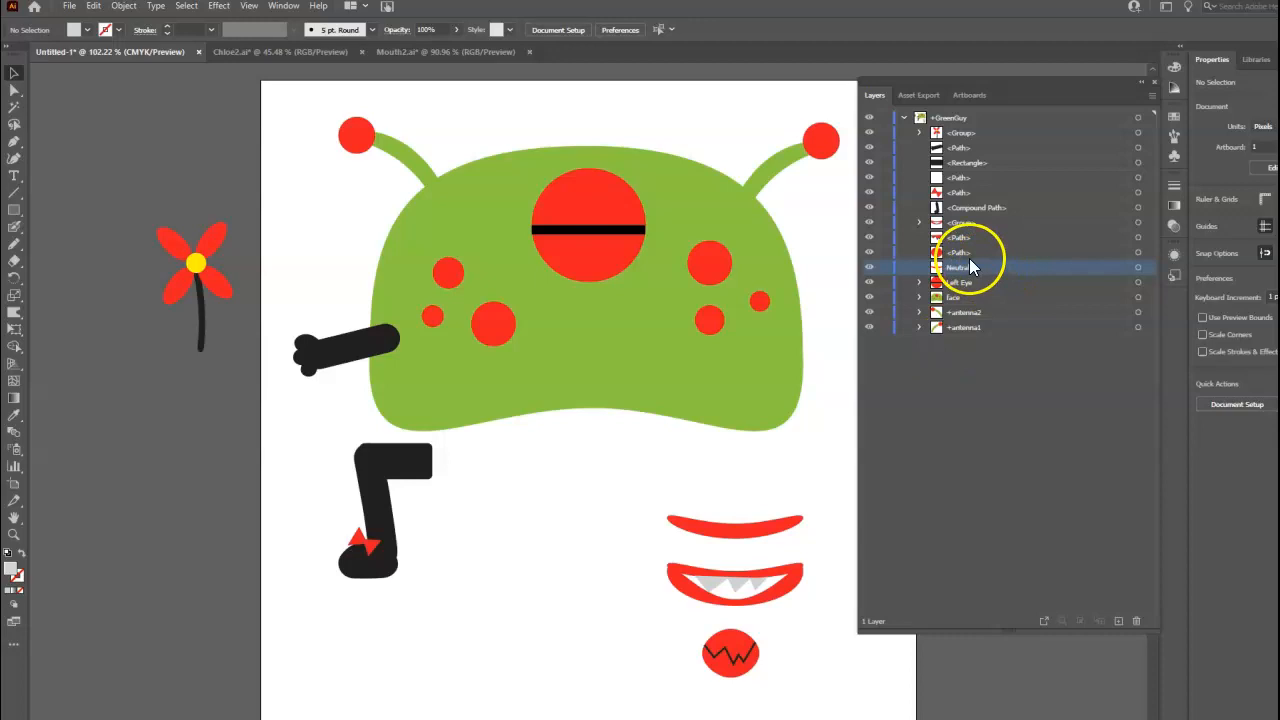
# Step: Identify the toothed mouth's group by hiding and reshowing it, and rename it Smile
pyautogui.click(870, 224)
pyautogui.click(870, 224)
pyautogui.doubleClick(964, 221)
pyautogui.write('Smile')
pyautogui.press('Return')
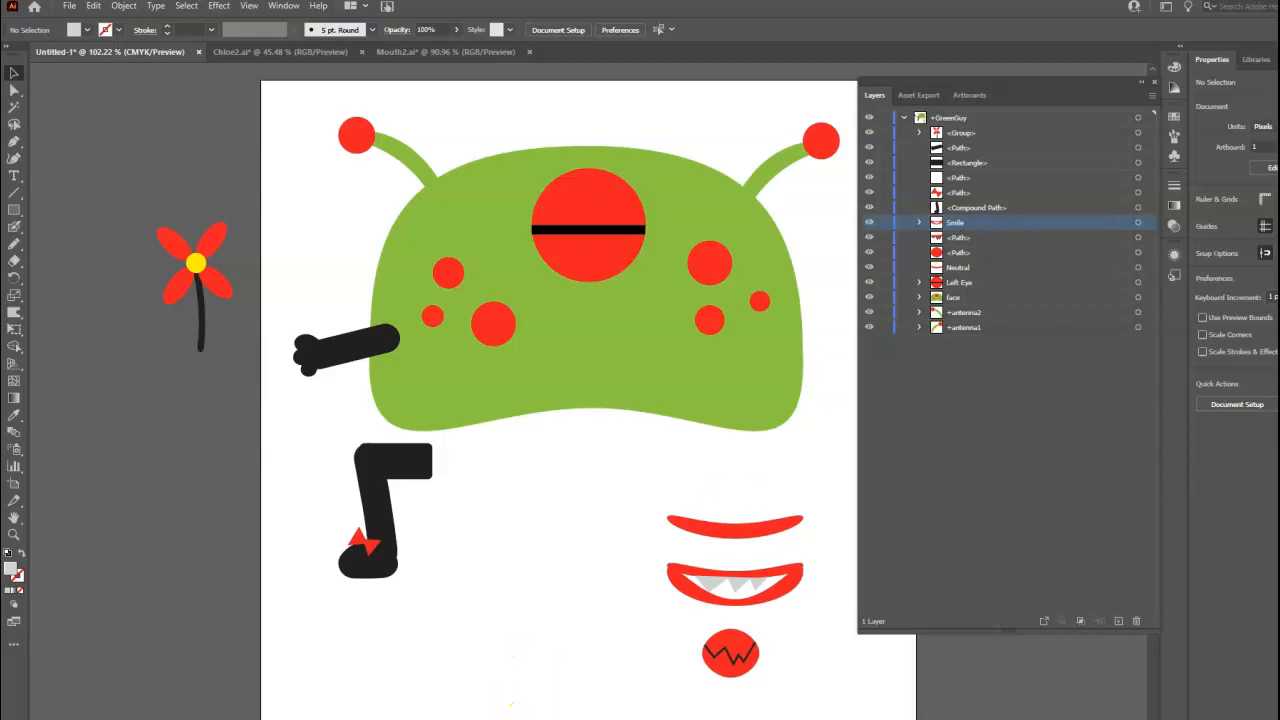
# Step: Check the mouth names on Google Slides' Pinky slide, and identify the round mouth's paths in Illustrator by toggling their visibility
pyautogui.click(375, 675)
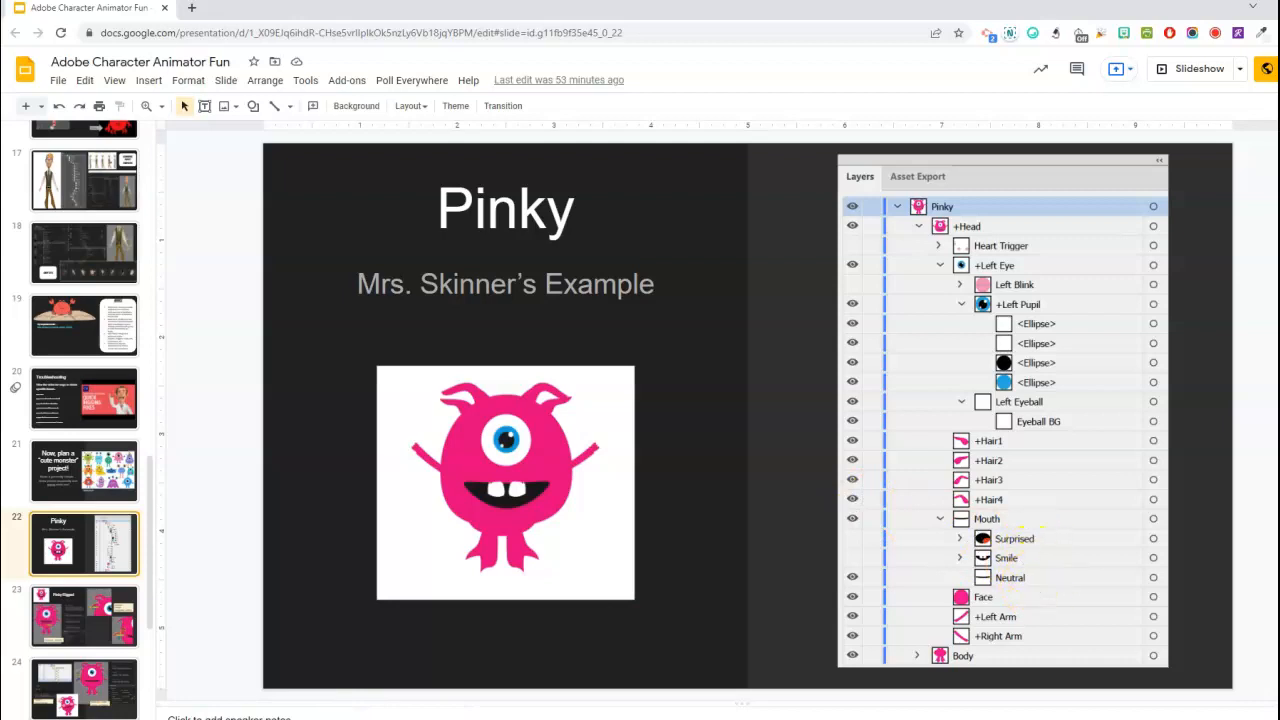
pyautogui.hotkey('alt', 'Tab')
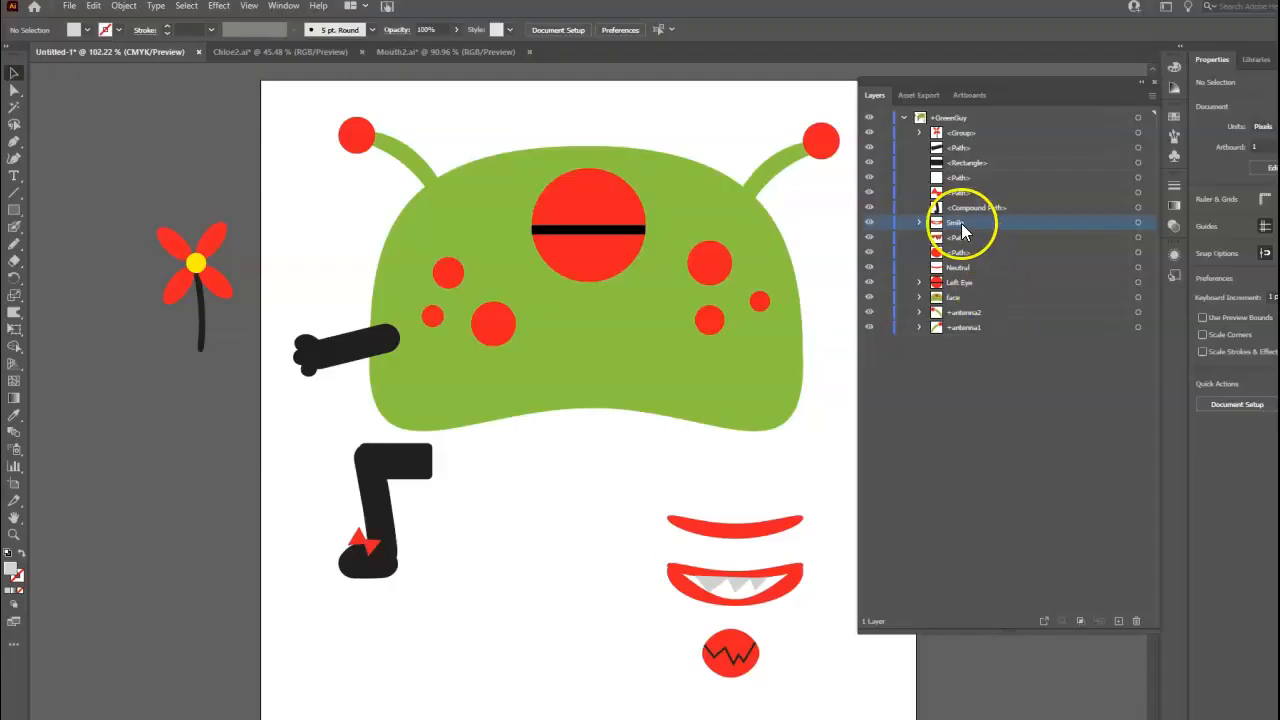
pyautogui.click(868, 239)
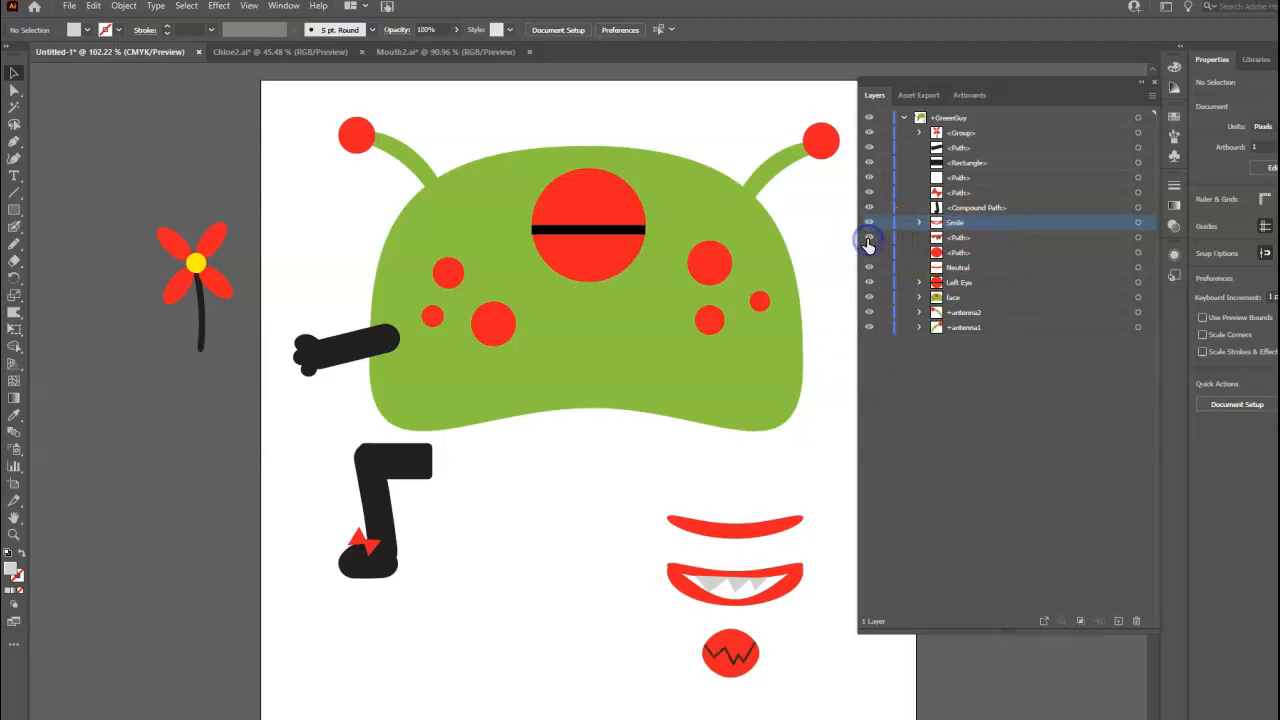
pyautogui.click(867, 256)
pyautogui.click(867, 256)
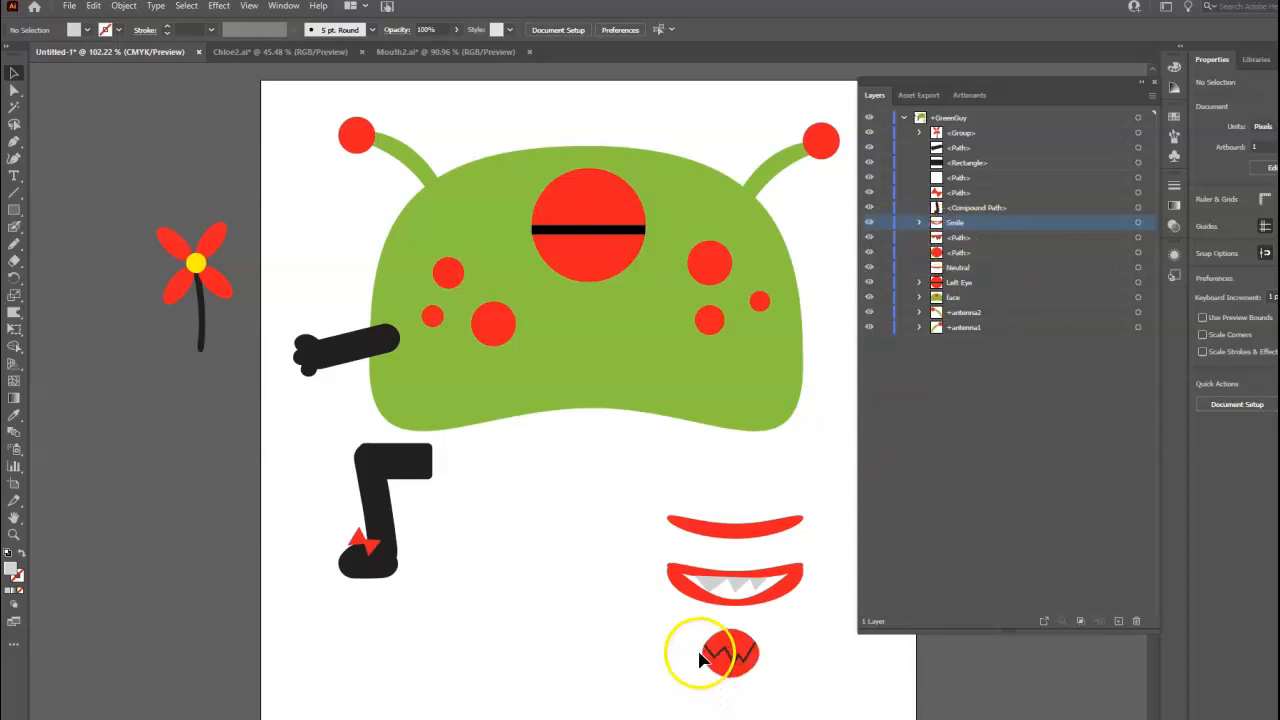
# Step: Group the round red mouth with its zigzag line and rename the group Surprised
pyautogui.click(784, 670)
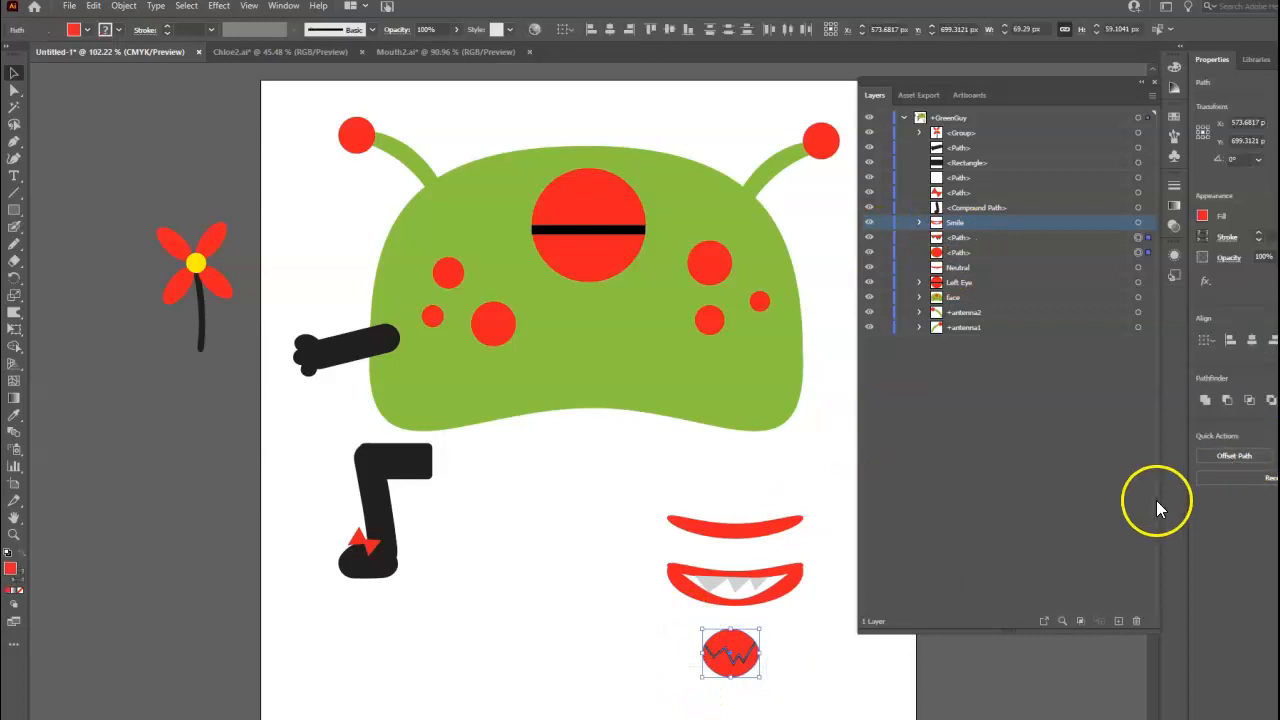
pyautogui.hotkey('ctrl', 'g')
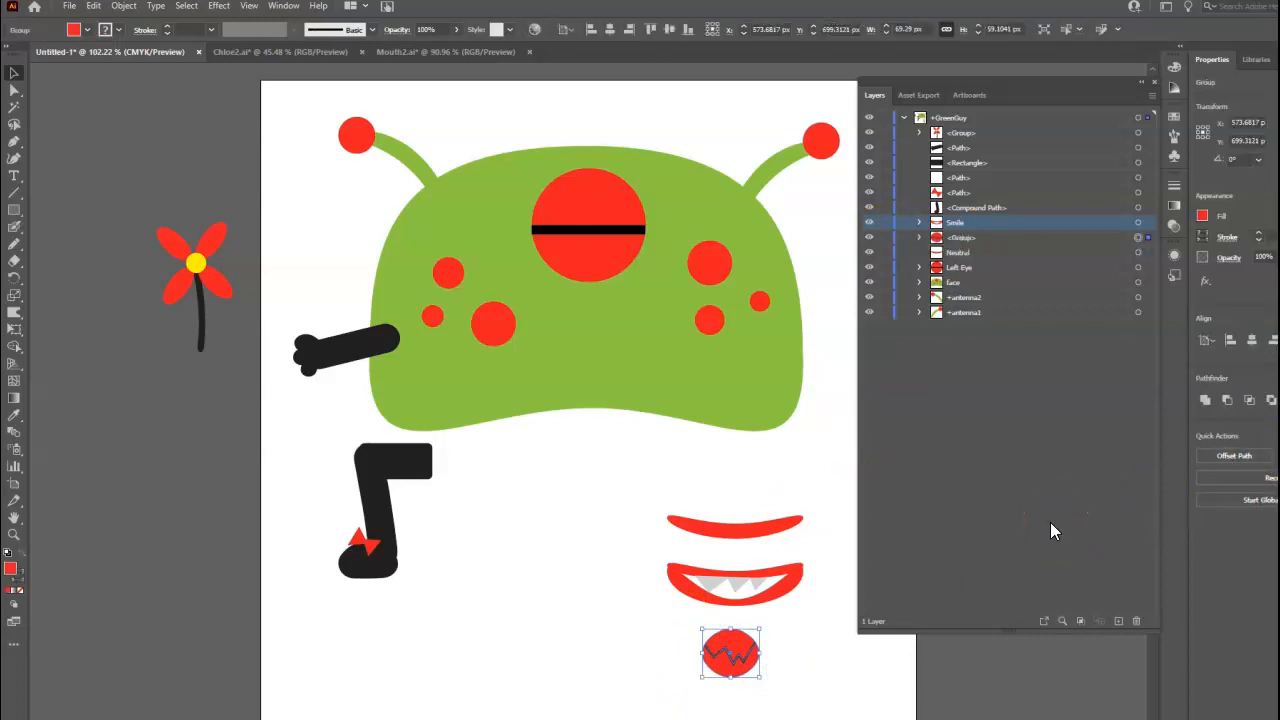
pyautogui.doubleClick(968, 240)
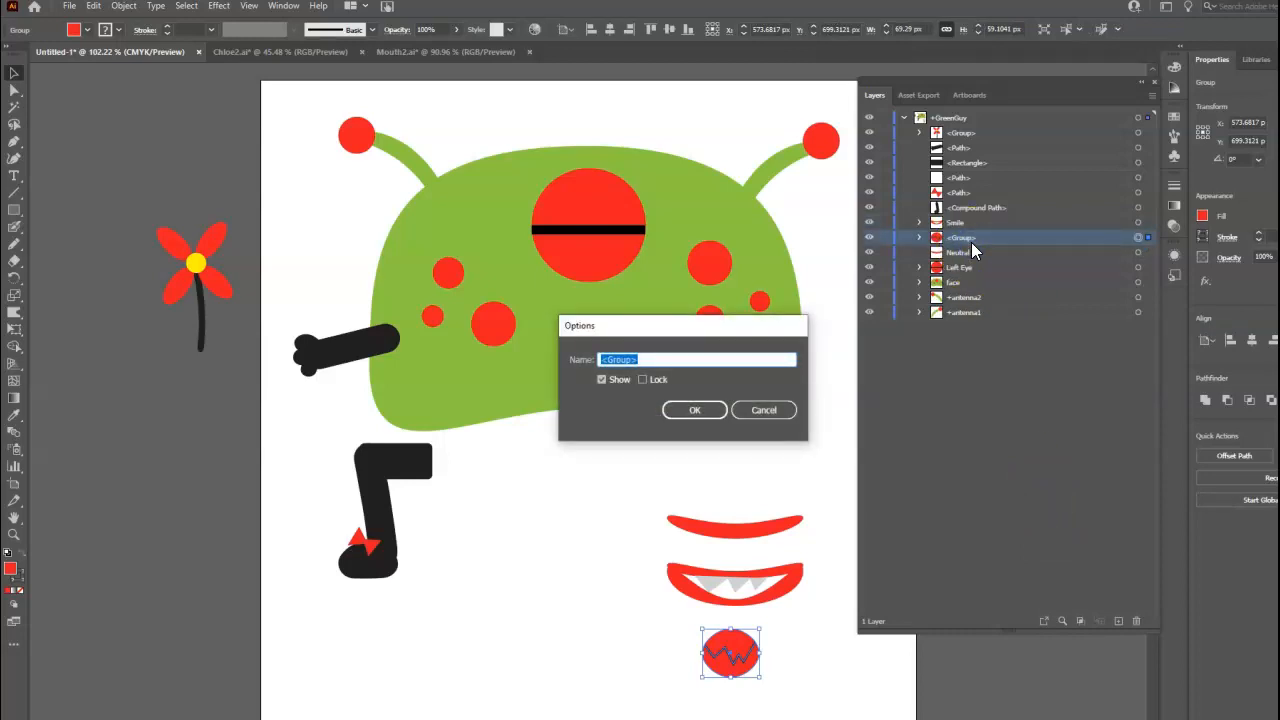
pyautogui.press('Return')
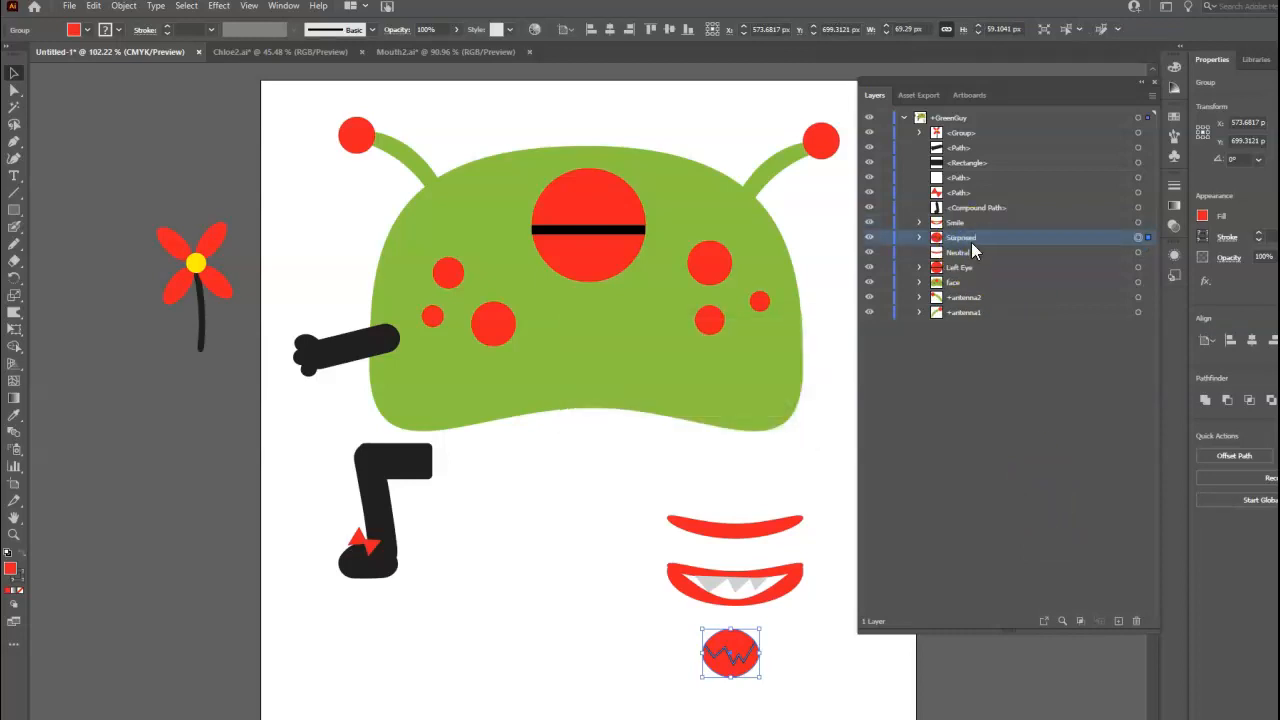
pyautogui.click(812, 688)
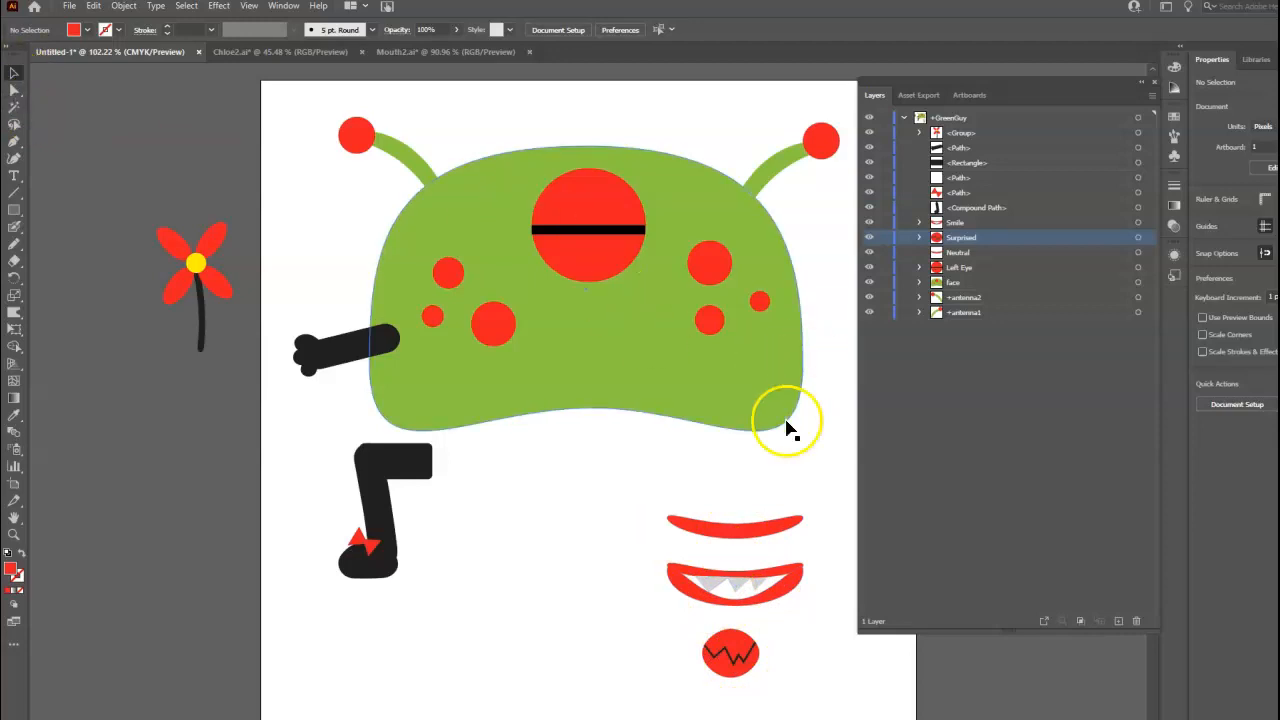
# Step: Try the Smile mouth on the face, and stack the Smile and Surprised mouths over the Neutral mouth
pyautogui.moveTo(740, 590); pyautogui.dragTo(600, 344)
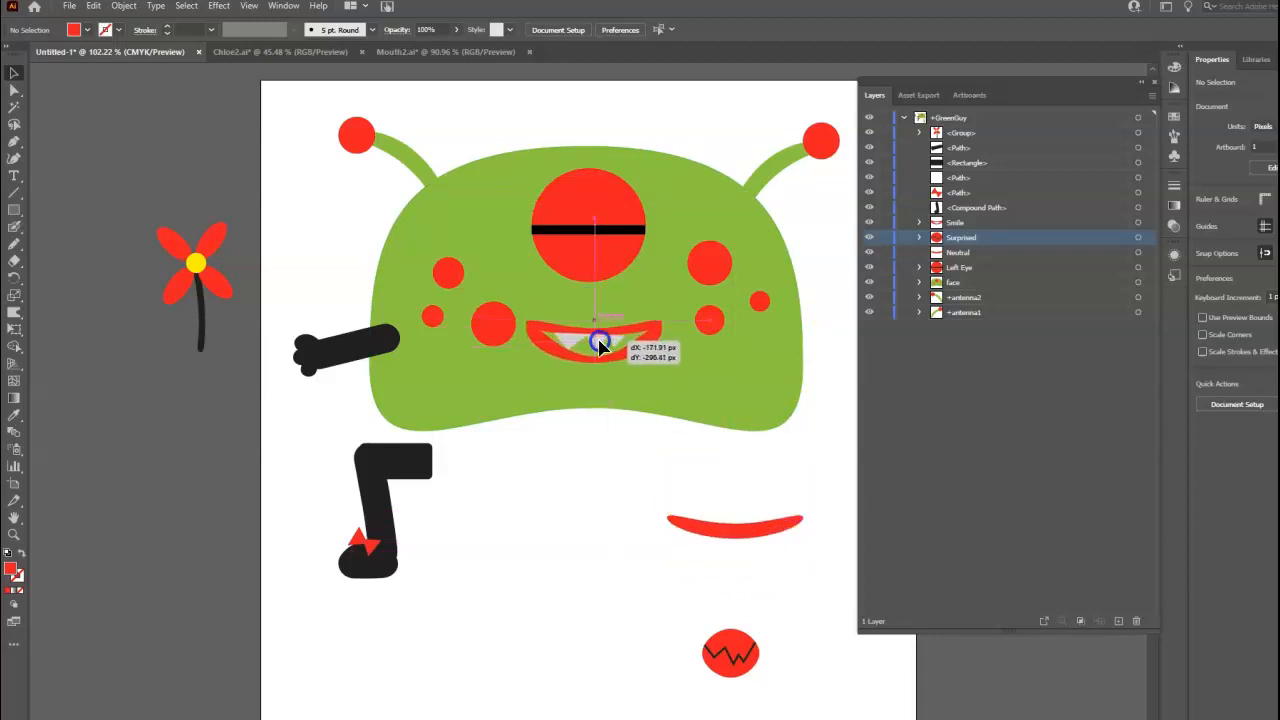
pyautogui.moveTo(595, 345); pyautogui.dragTo(743, 543)
pyautogui.moveTo(734, 653); pyautogui.dragTo(744, 535)
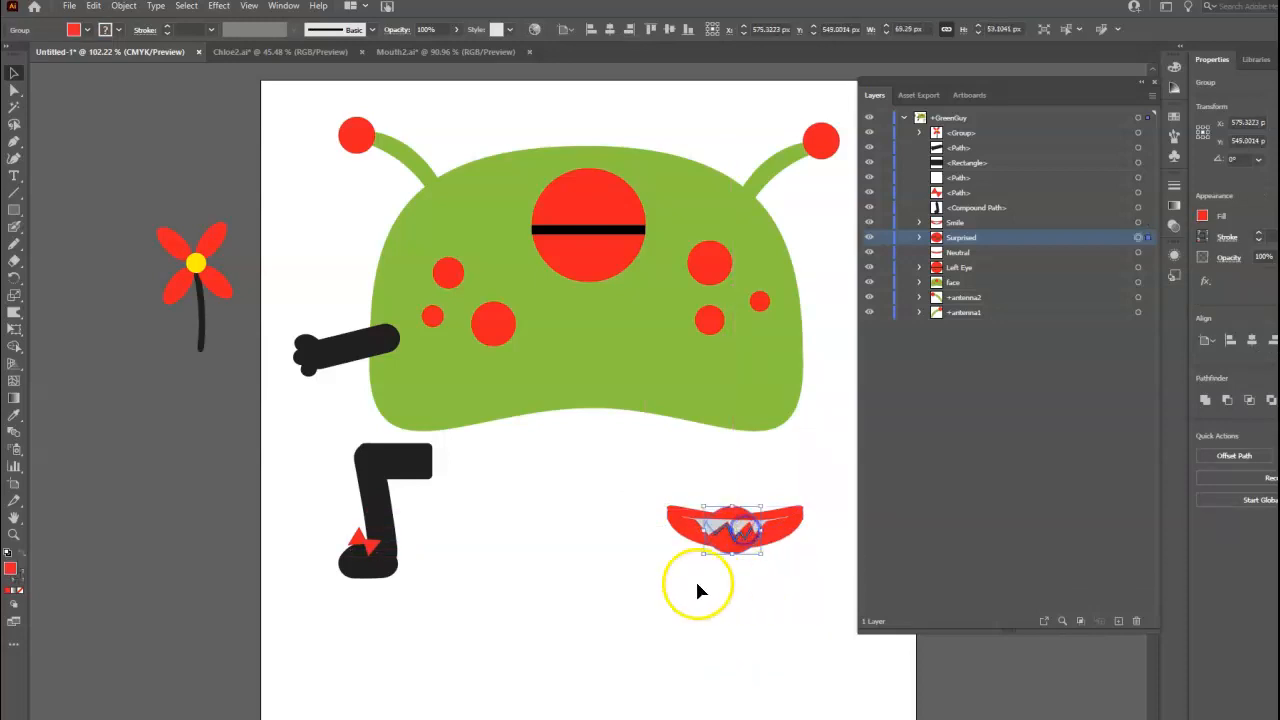
pyautogui.click(697, 584)
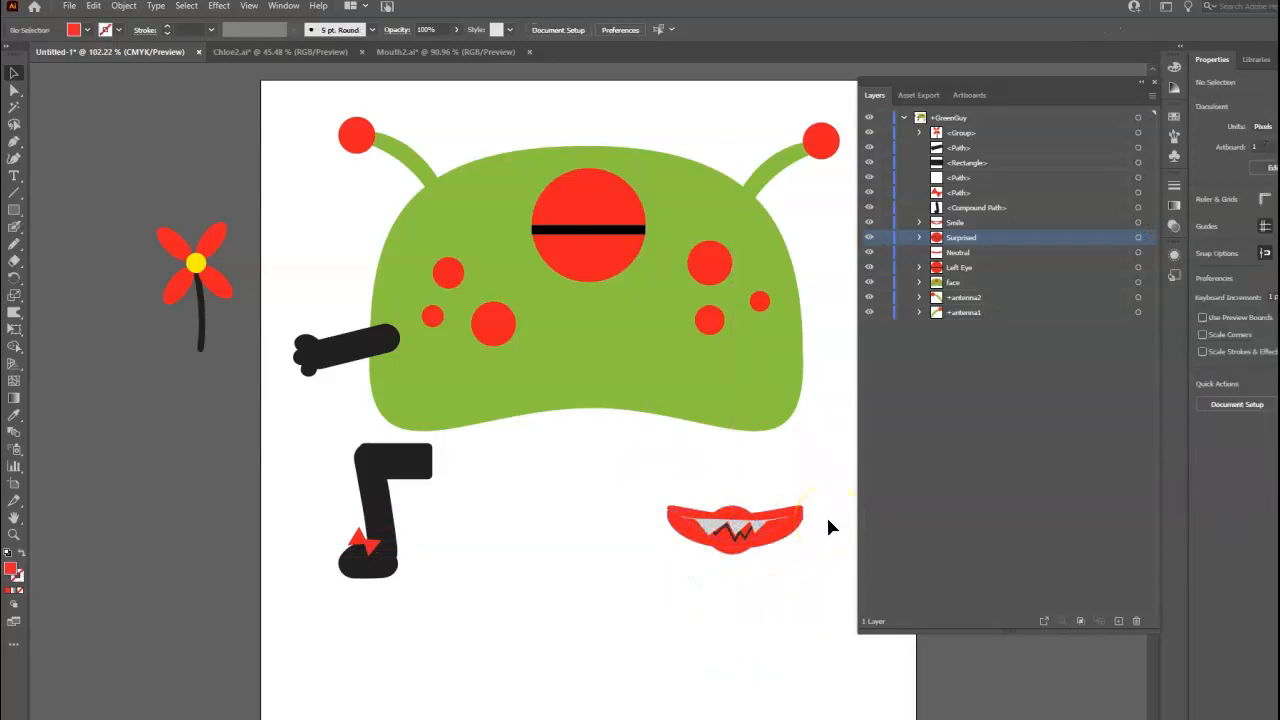
# Step: Select the three stacked mouths together and set their alignment reference to Align to Selection
pyautogui.moveTo(831, 568); pyautogui.dragTo(837, 573)
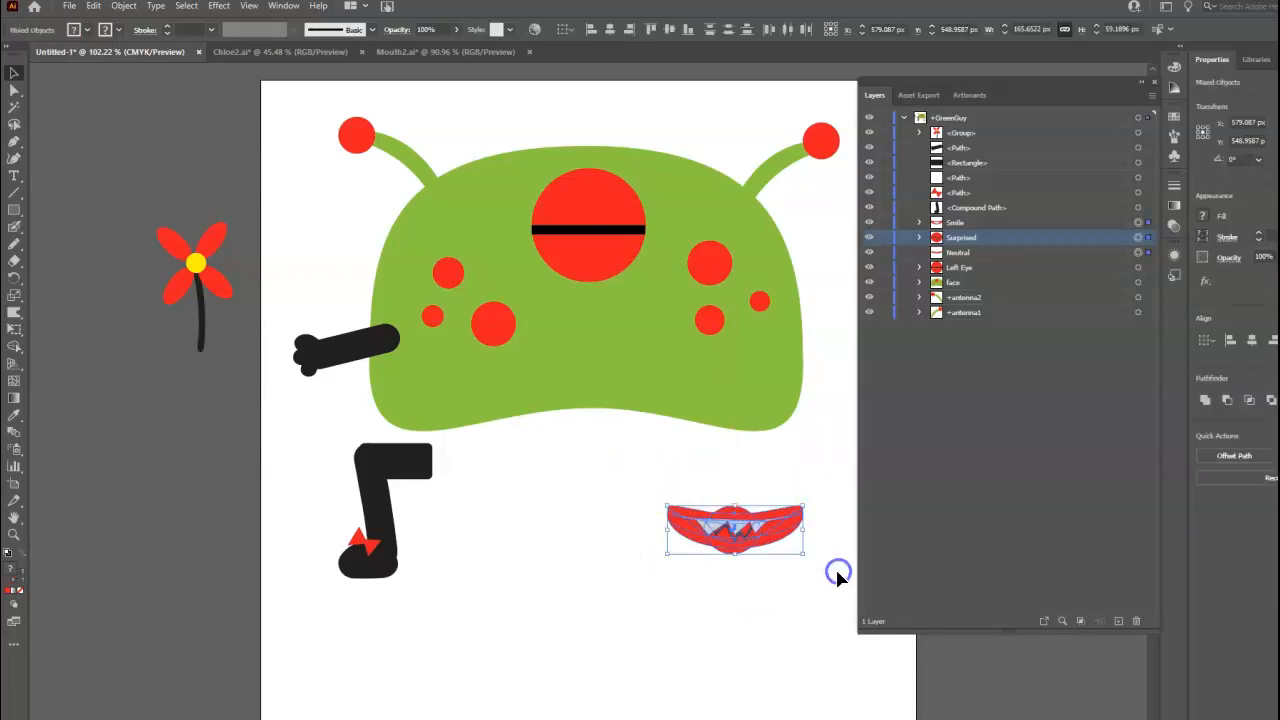
pyautogui.click(1212, 341)
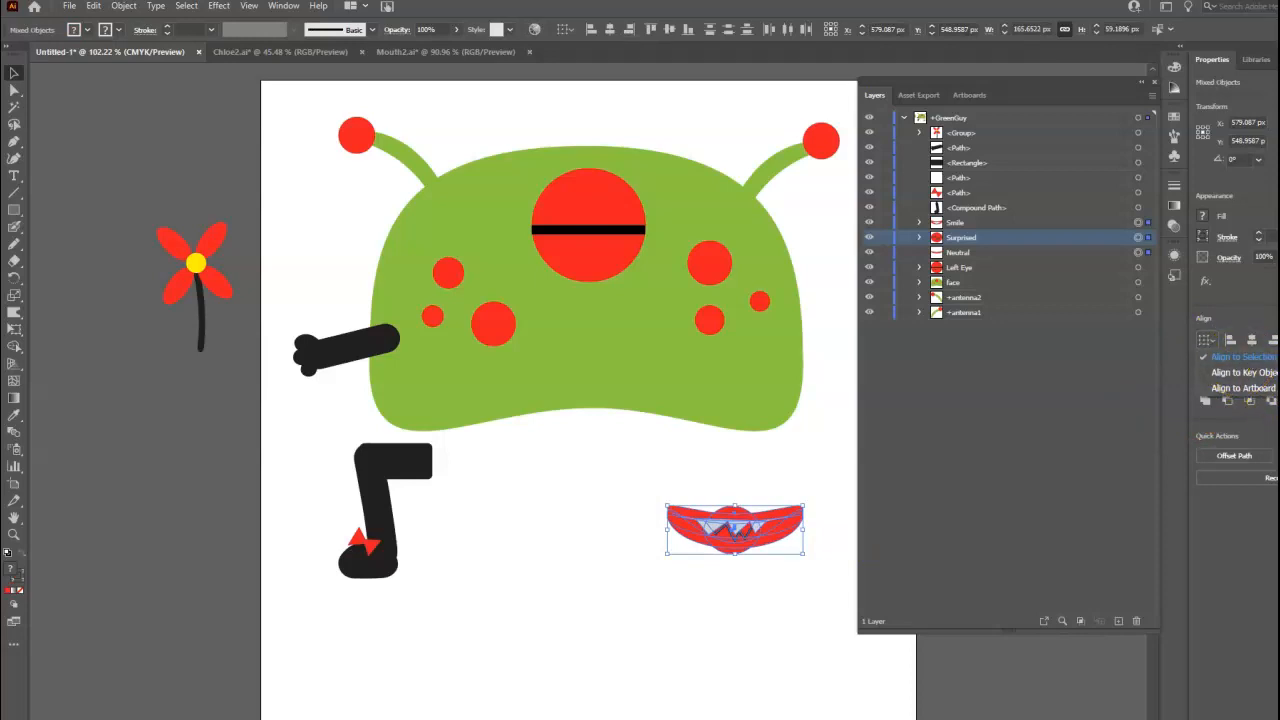
pyautogui.click(1243, 357)
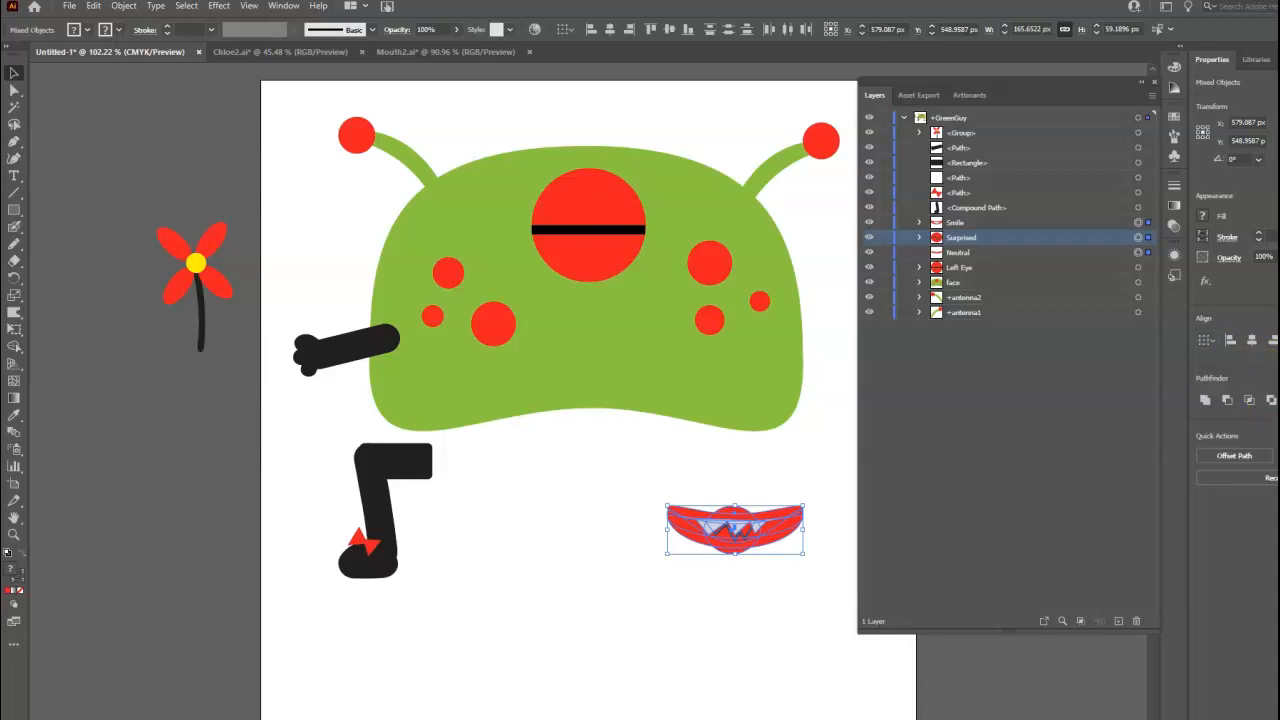
pyautogui.click(783, 466)
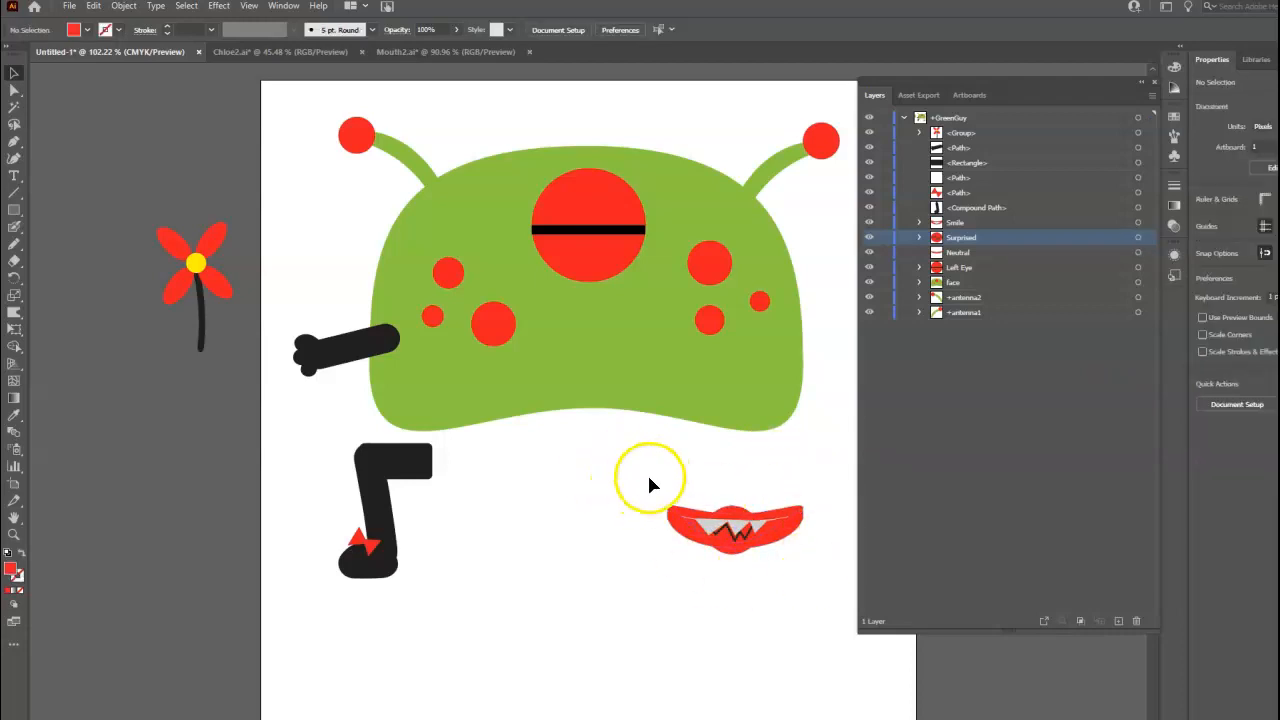
# Step: Group the three stacked mouths, toggle the group's visibility to check it, and rename the group Mouth
pyautogui.moveTo(745, 543); pyautogui.dragTo(828, 565)
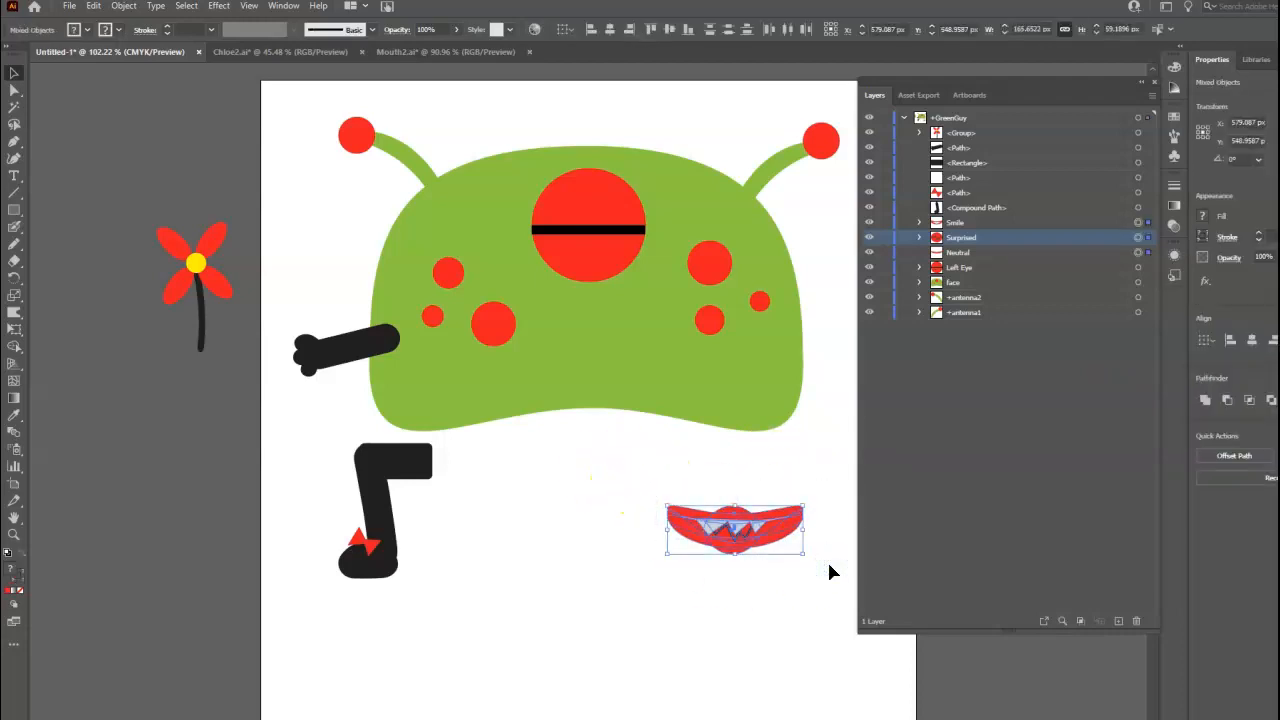
pyautogui.hotkey('ctrl', 'g')
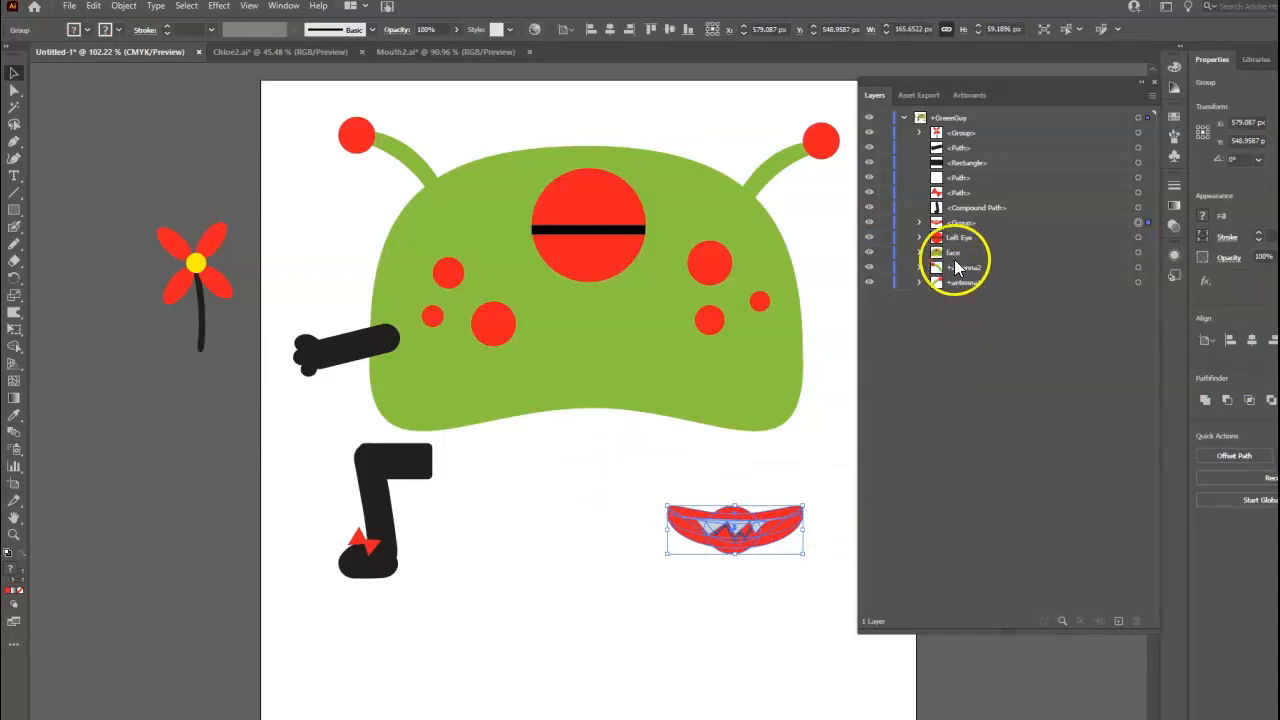
pyautogui.click(869, 223)
pyautogui.click(869, 223)
pyautogui.doubleClick(967, 225)
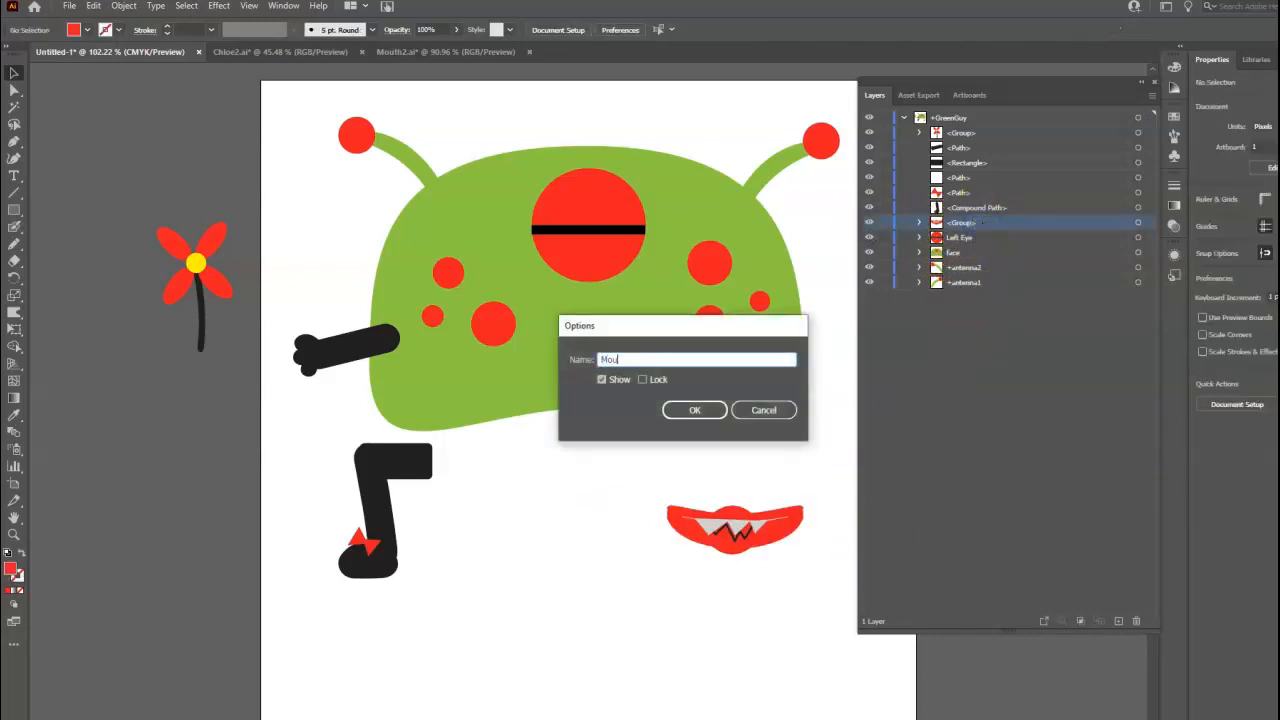
pyautogui.press('Return')
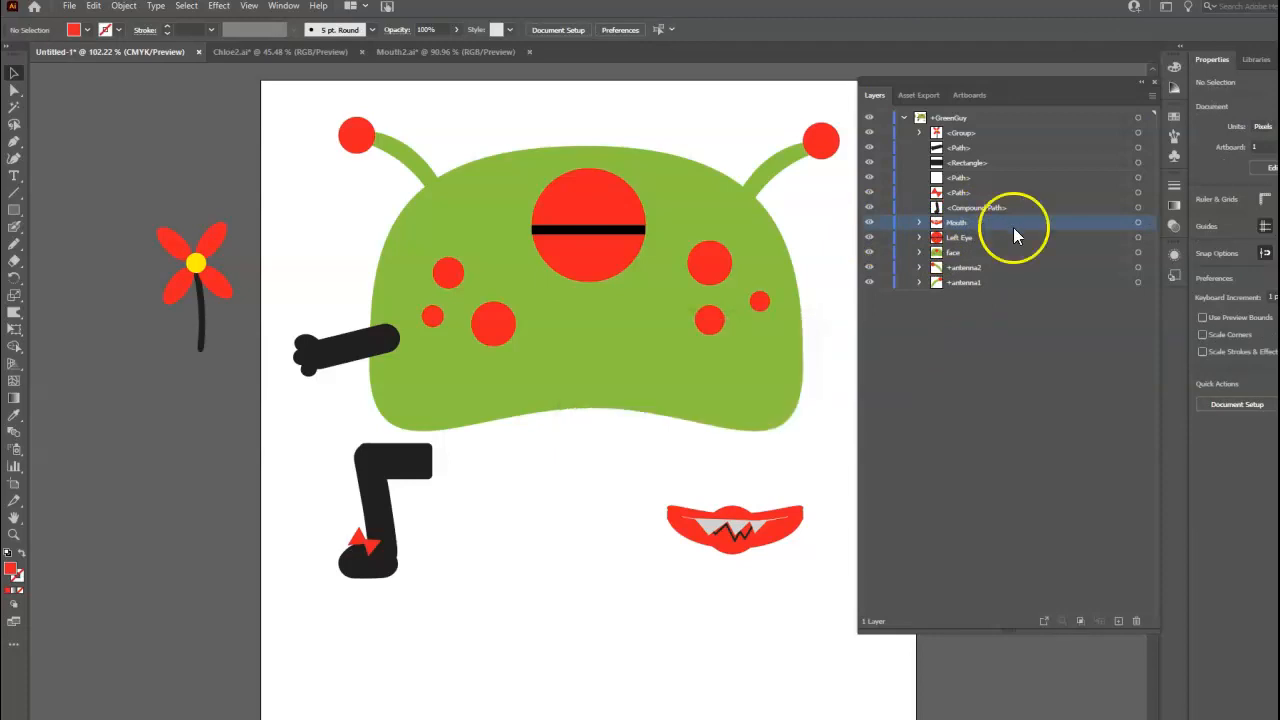
# Step: Move the Mouth group onto the green face, centred beneath the eye
pyautogui.click(976, 241)
pyautogui.click(968, 256)
pyautogui.click(978, 222)
pyautogui.moveTo(789, 528); pyautogui.dragTo(642, 341)
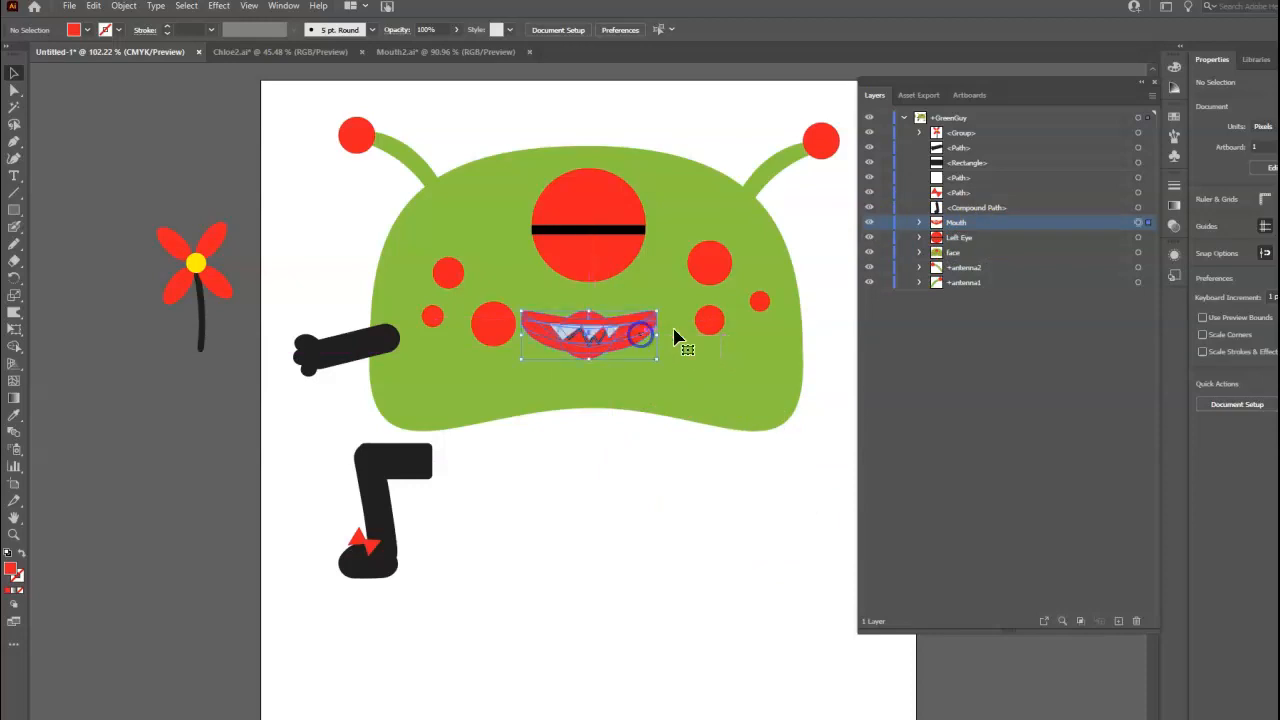
# Step: Hide the Surprised and Smile mouths inside the Mouth group, leaving only the Neutral mouth displayed
pyautogui.click(919, 222)
pyautogui.click(869, 252)
pyautogui.click(869, 238)
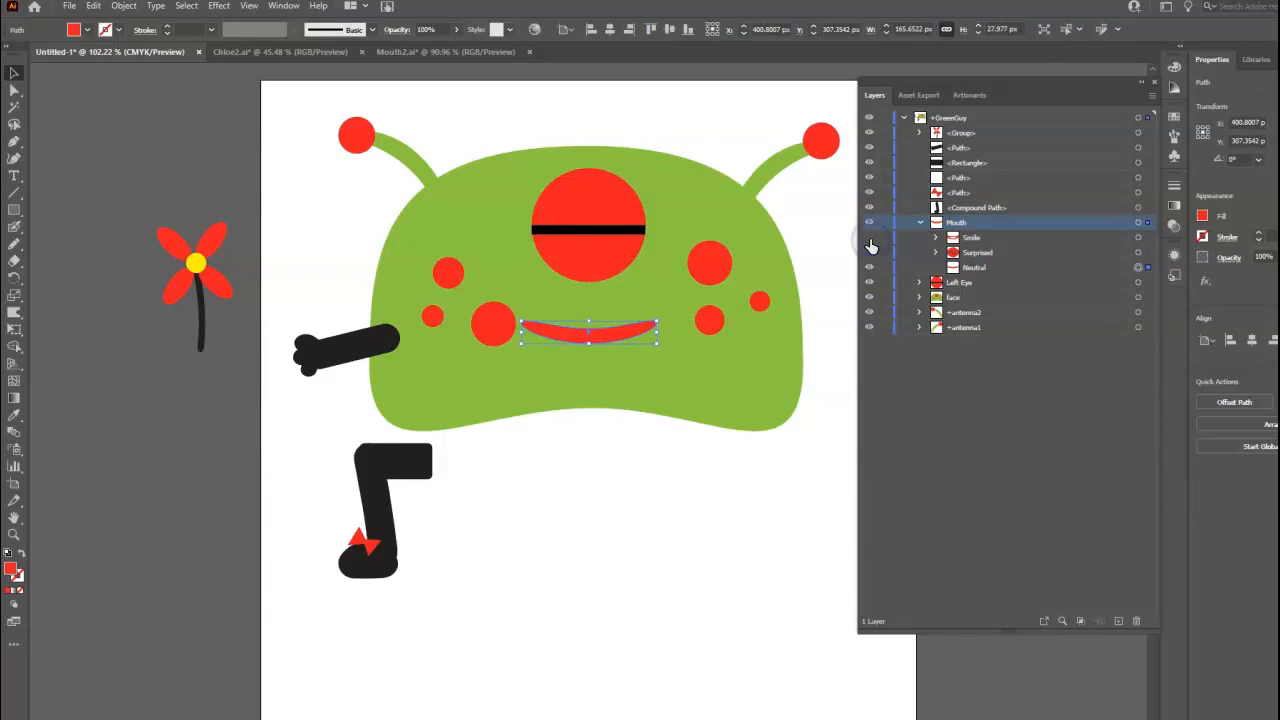
pyautogui.click(675, 538)
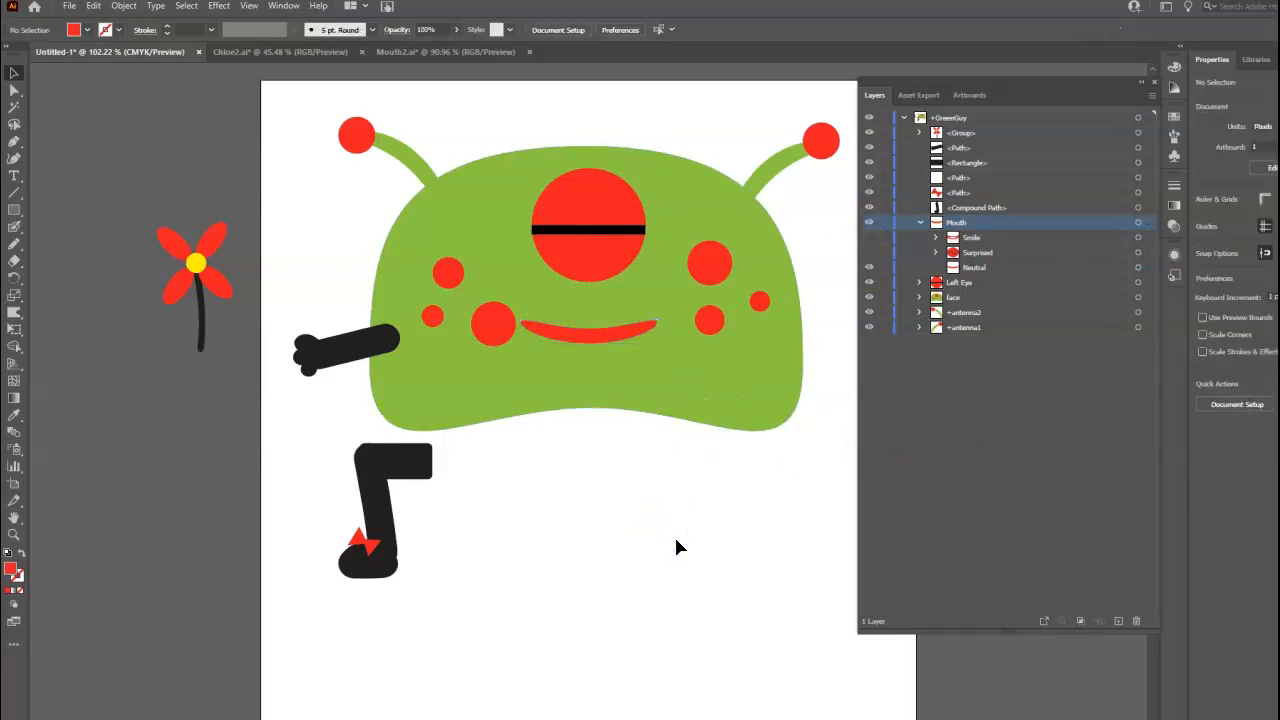
# Step: Collapse the Mouth group and hide Left Blink inside the Left Eye group
pyautogui.click(920, 222)
pyautogui.click(920, 238)
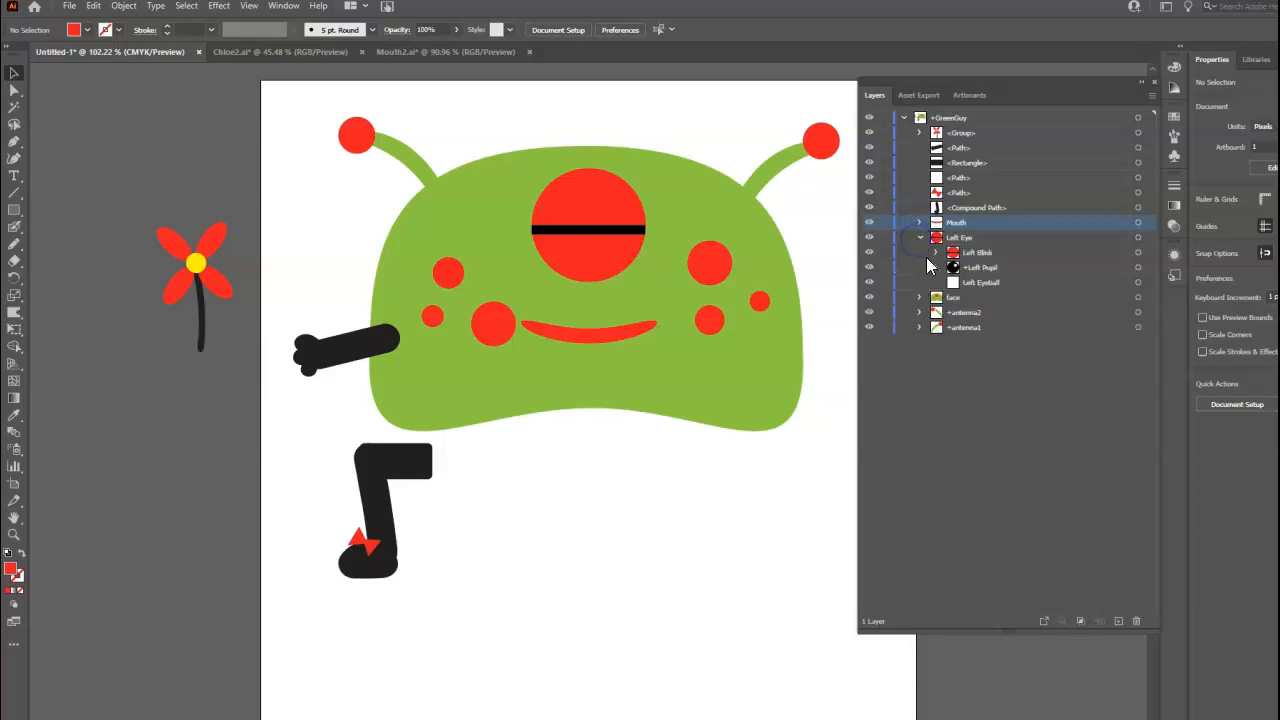
pyautogui.click(870, 253)
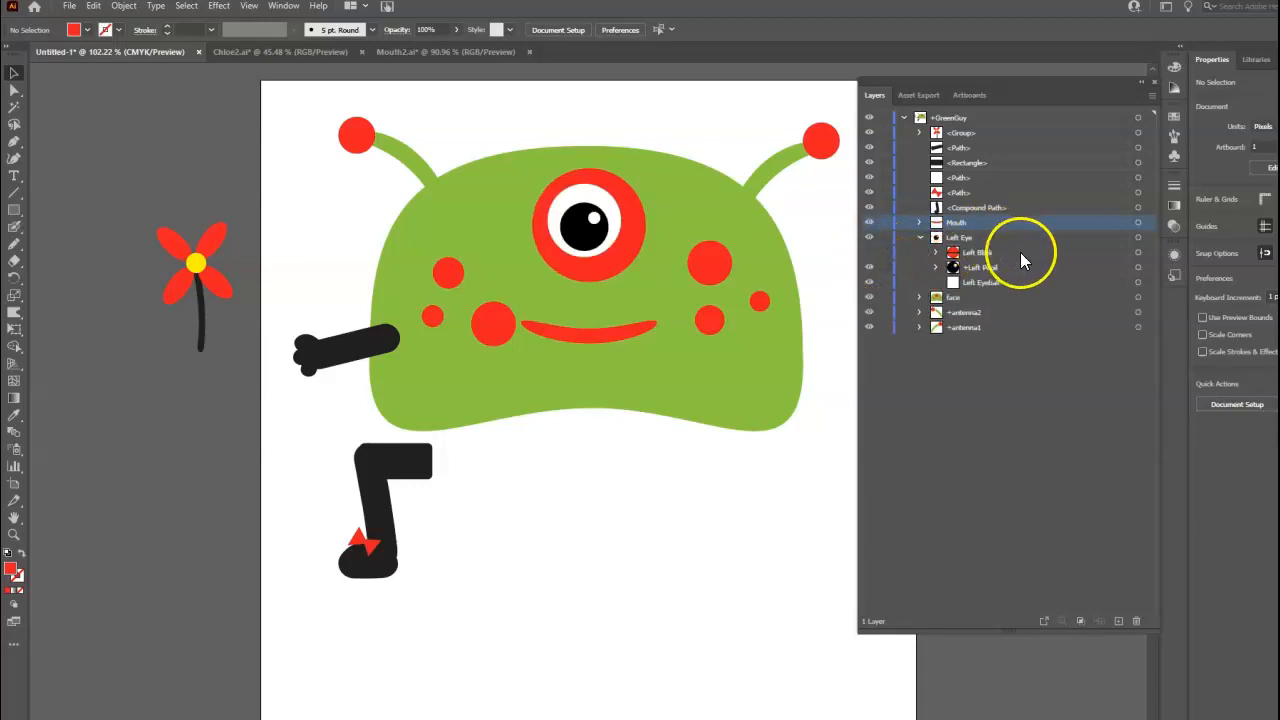
pyautogui.click(989, 391)
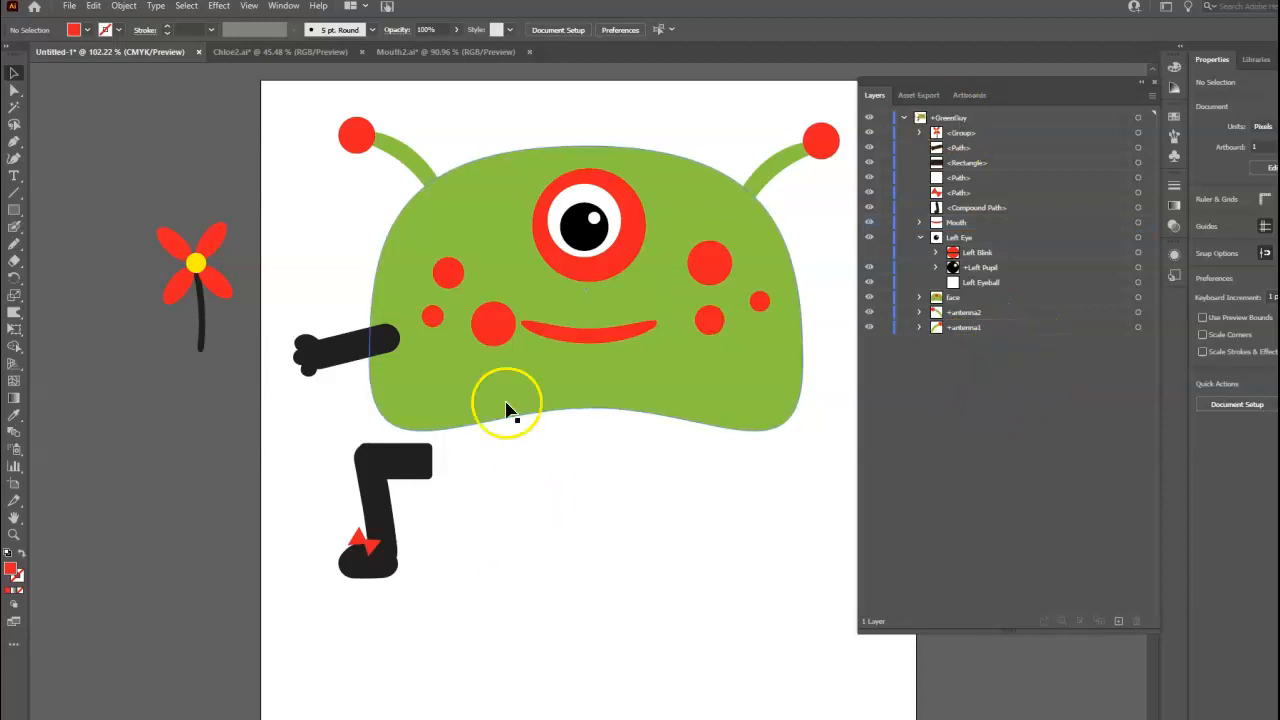
# Step: Draw a practice black arm with a spread-fingered hand below the face using the Blob Brush
pyautogui.click(330, 370)
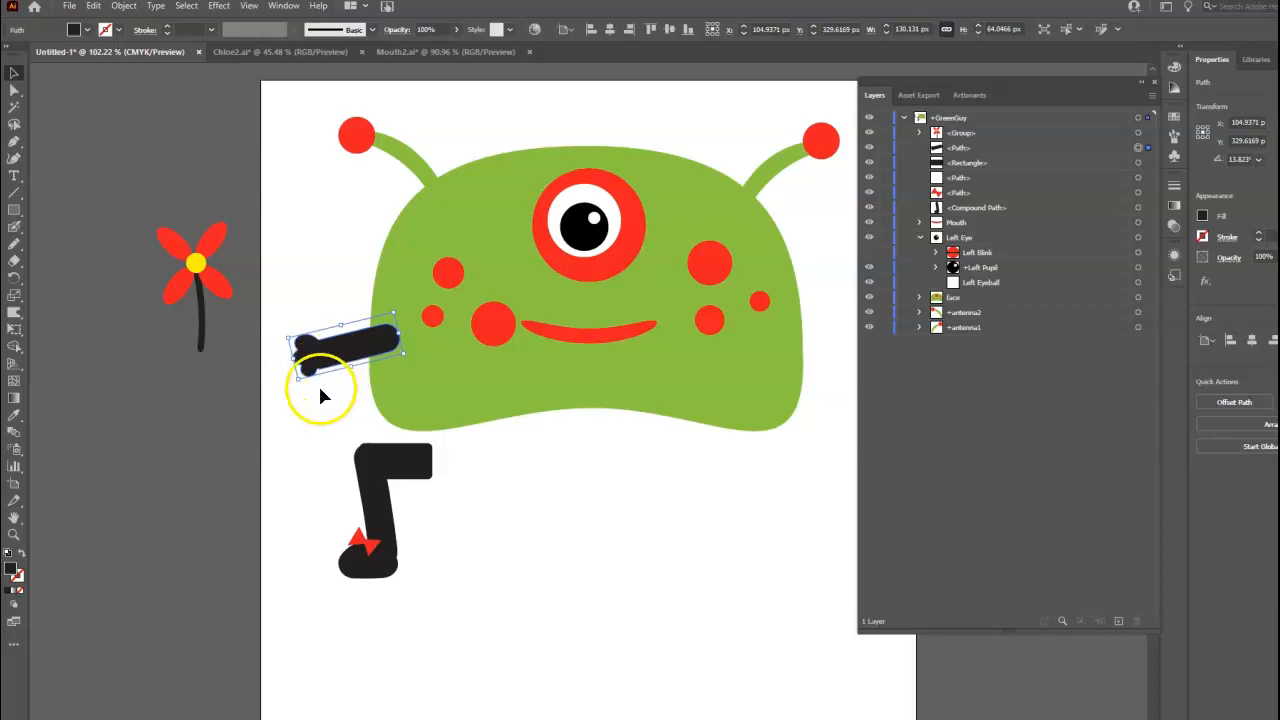
pyautogui.click(15, 229)
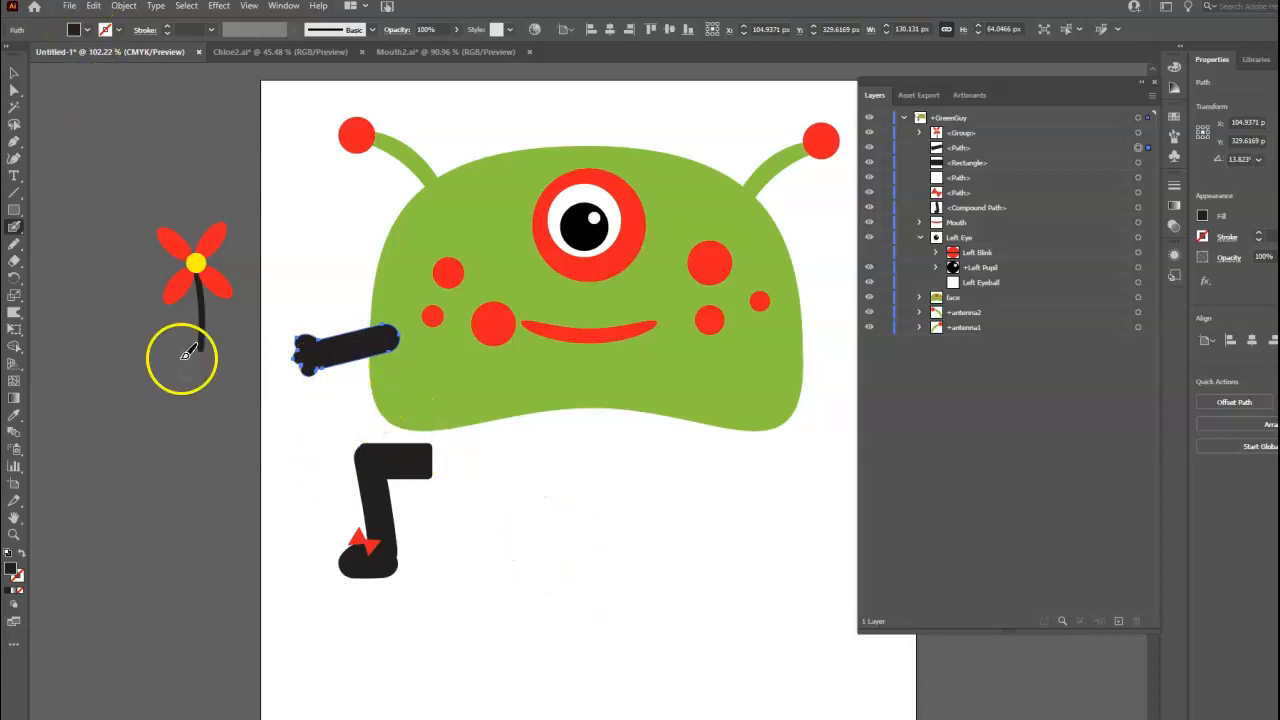
pyautogui.doubleClick(17, 233)
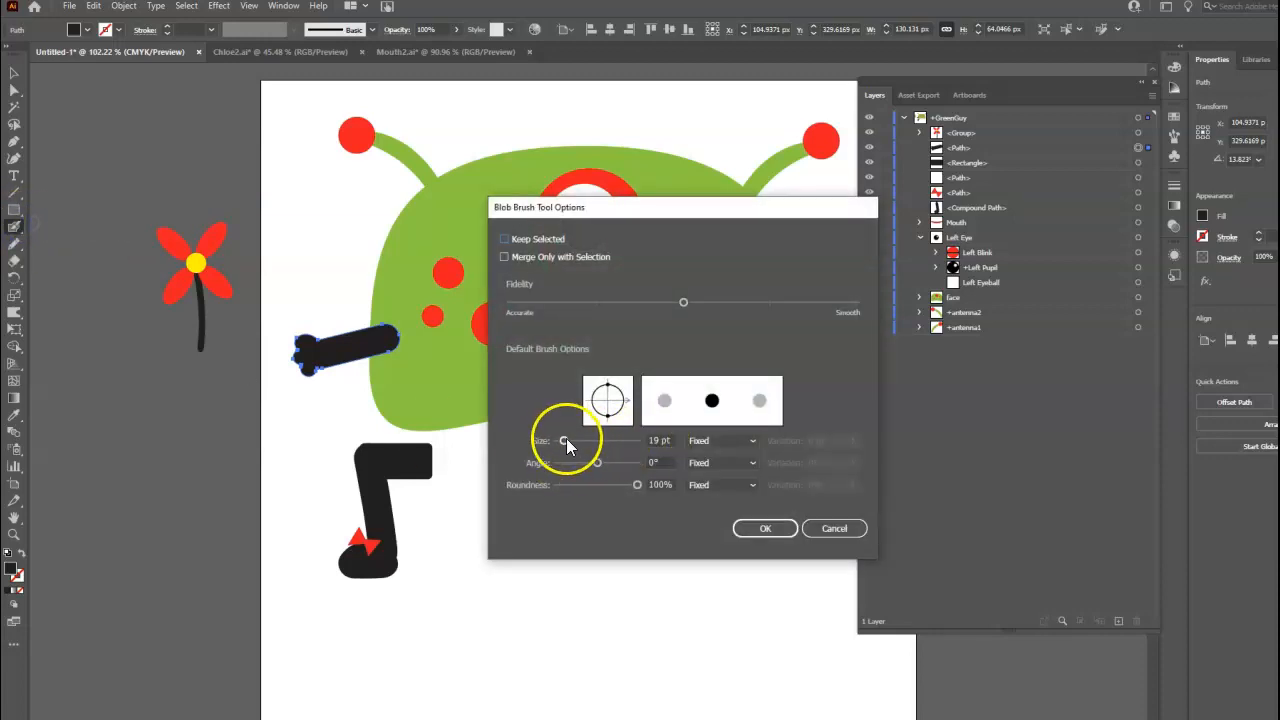
pyautogui.click(836, 529)
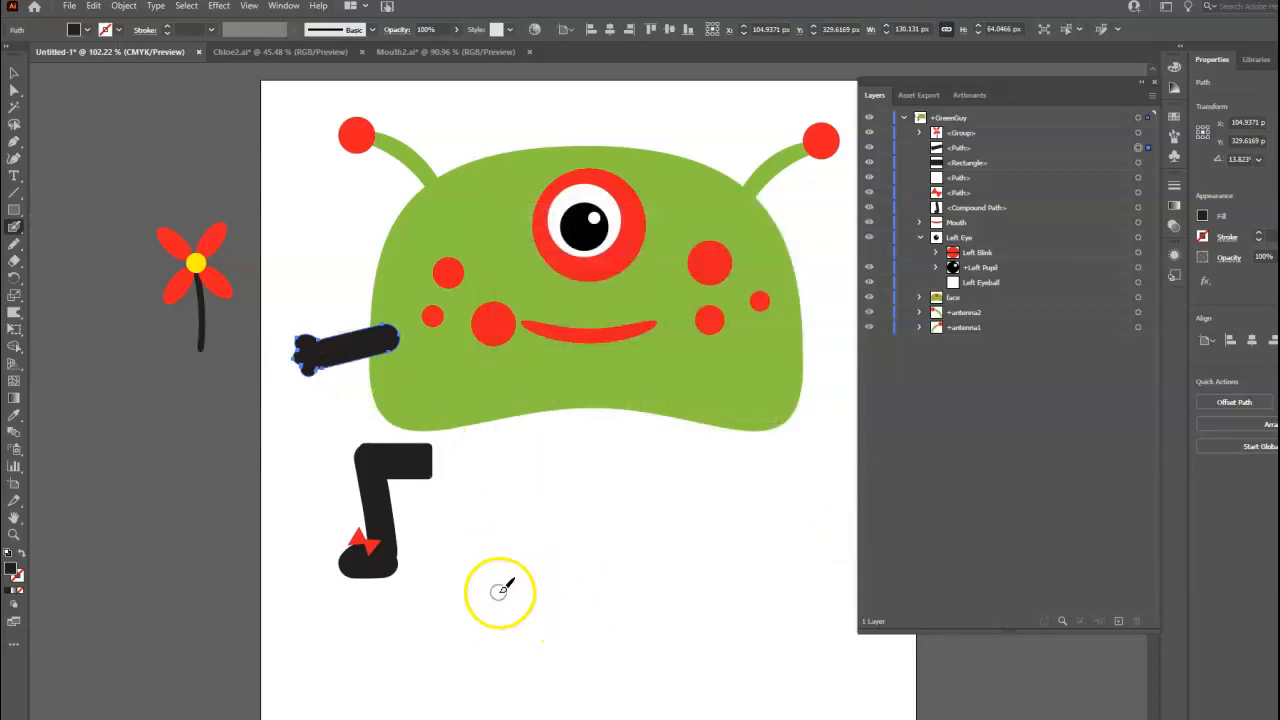
pyautogui.moveTo(492, 600); pyautogui.dragTo(652, 524)
pyautogui.moveTo(556, 565)
pyautogui.mouseDown()
pyautogui.moveTo(502, 604)
pyautogui.moveTo(658, 533)
pyautogui.moveTo(659, 513)
pyautogui.moveTo(645, 528)
pyautogui.moveTo(661, 491)
pyautogui.moveTo(656, 525)
pyautogui.moveTo(678, 503)
pyautogui.moveTo(667, 532)
pyautogui.moveTo(683, 526)
pyautogui.moveTo(649, 537)
pyautogui.mouseUp()
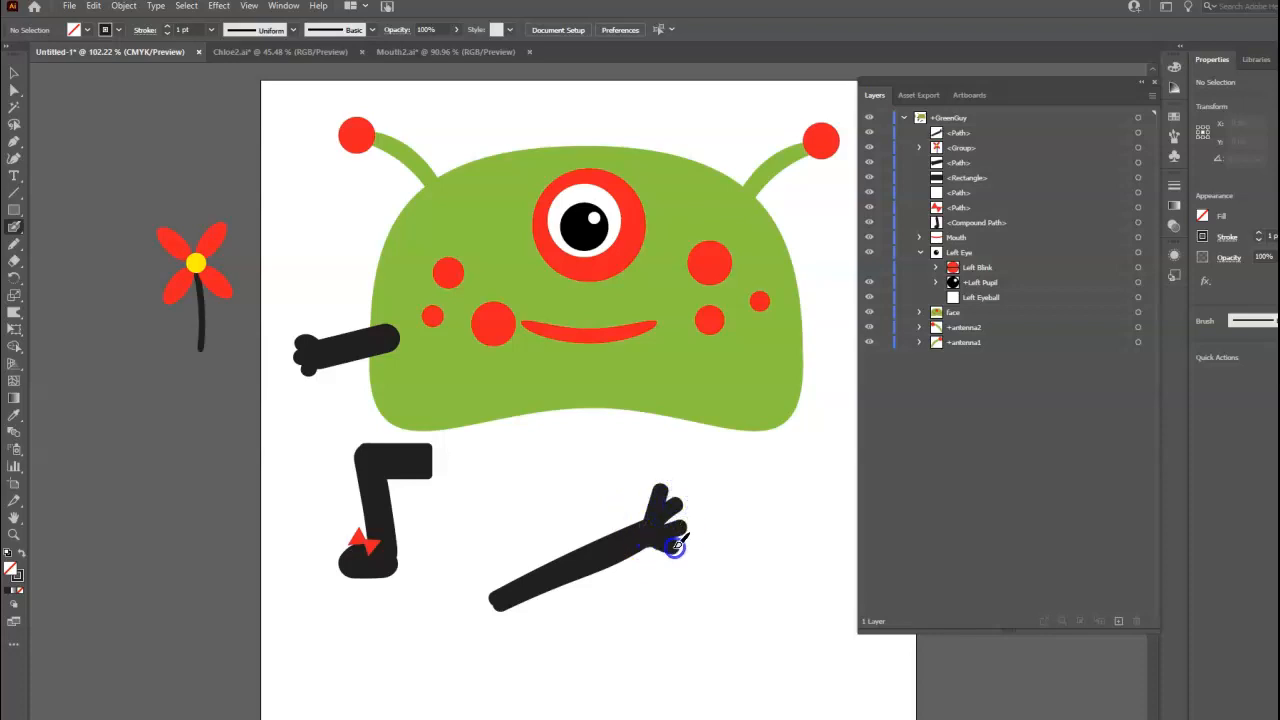
pyautogui.moveTo(687, 512); pyautogui.dragTo(686, 514)
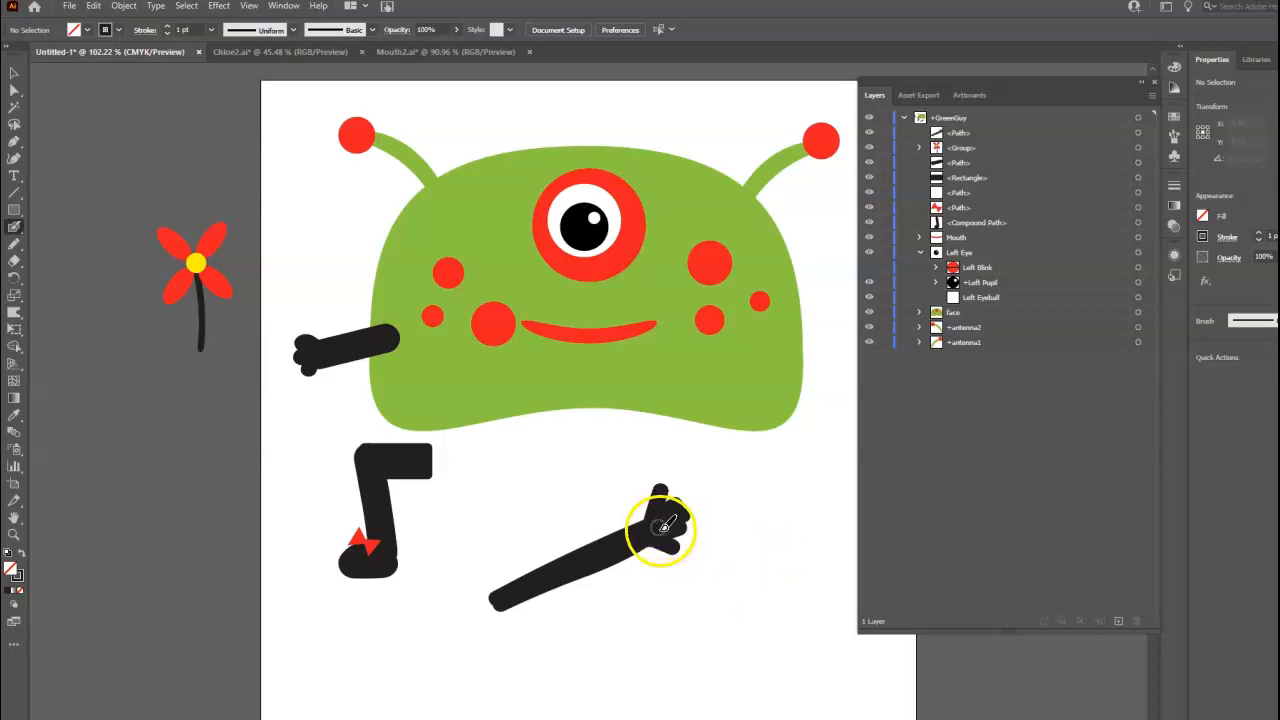
# Step: Select the practice arm and try scaling it smaller and then larger
pyautogui.click(15, 89)
pyautogui.click(657, 502)
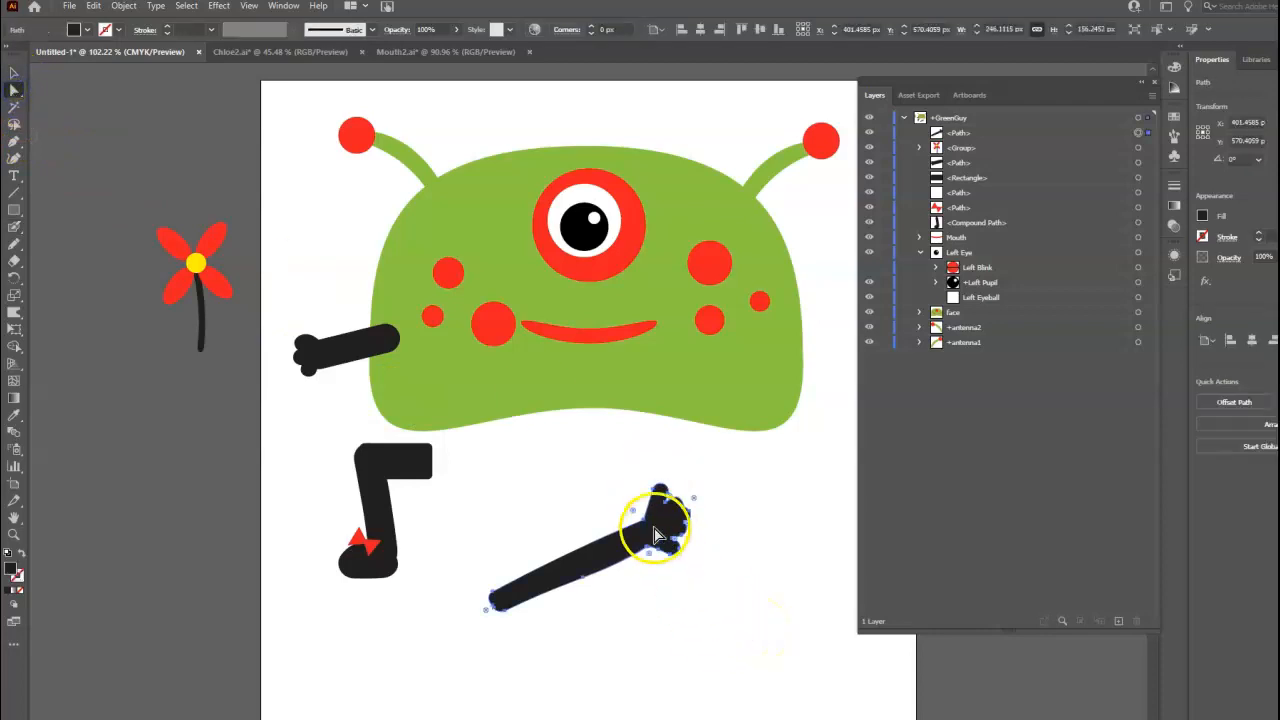
pyautogui.click(14, 73)
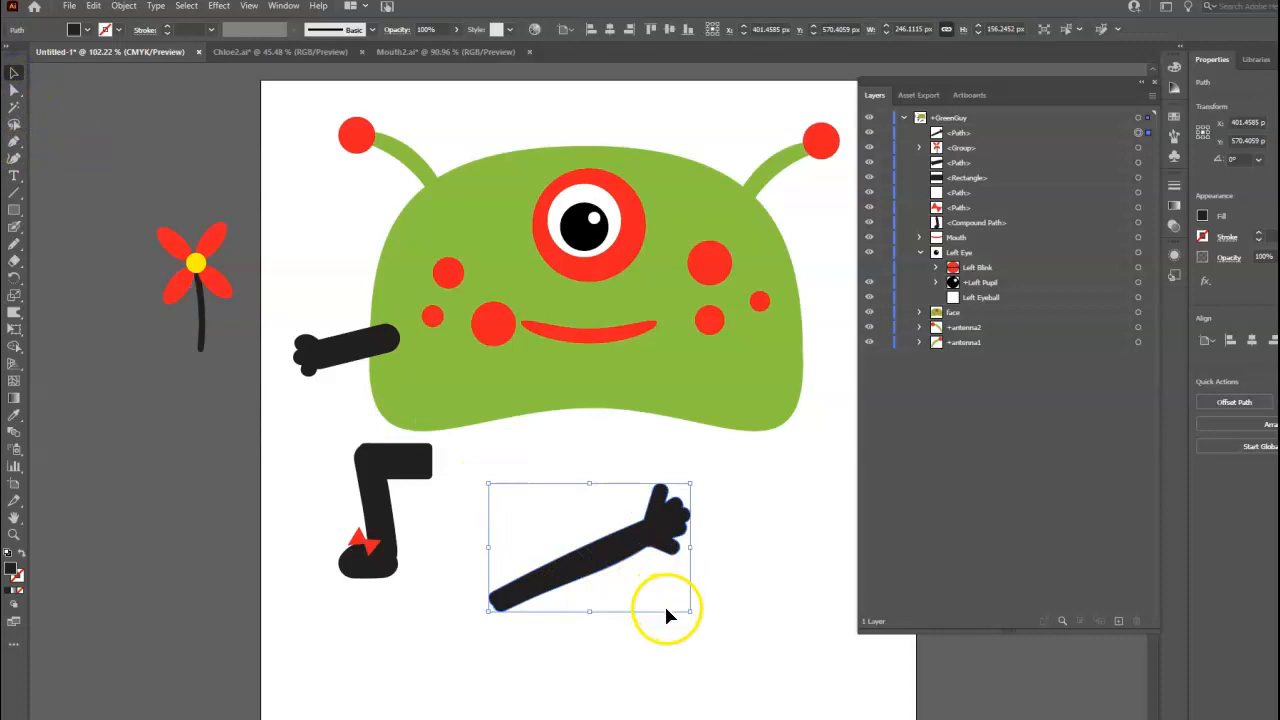
pyautogui.moveTo(688, 611); pyautogui.dragTo(633, 572)
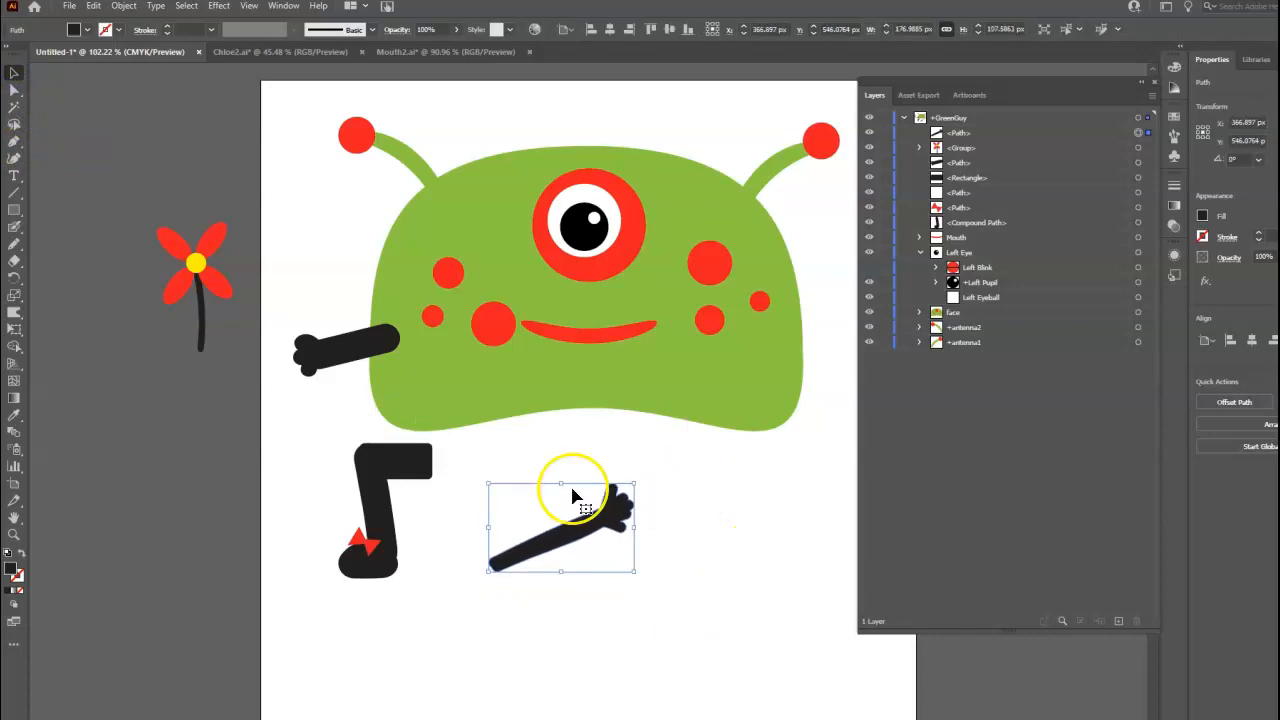
pyautogui.moveTo(633, 572); pyautogui.dragTo(760, 622)
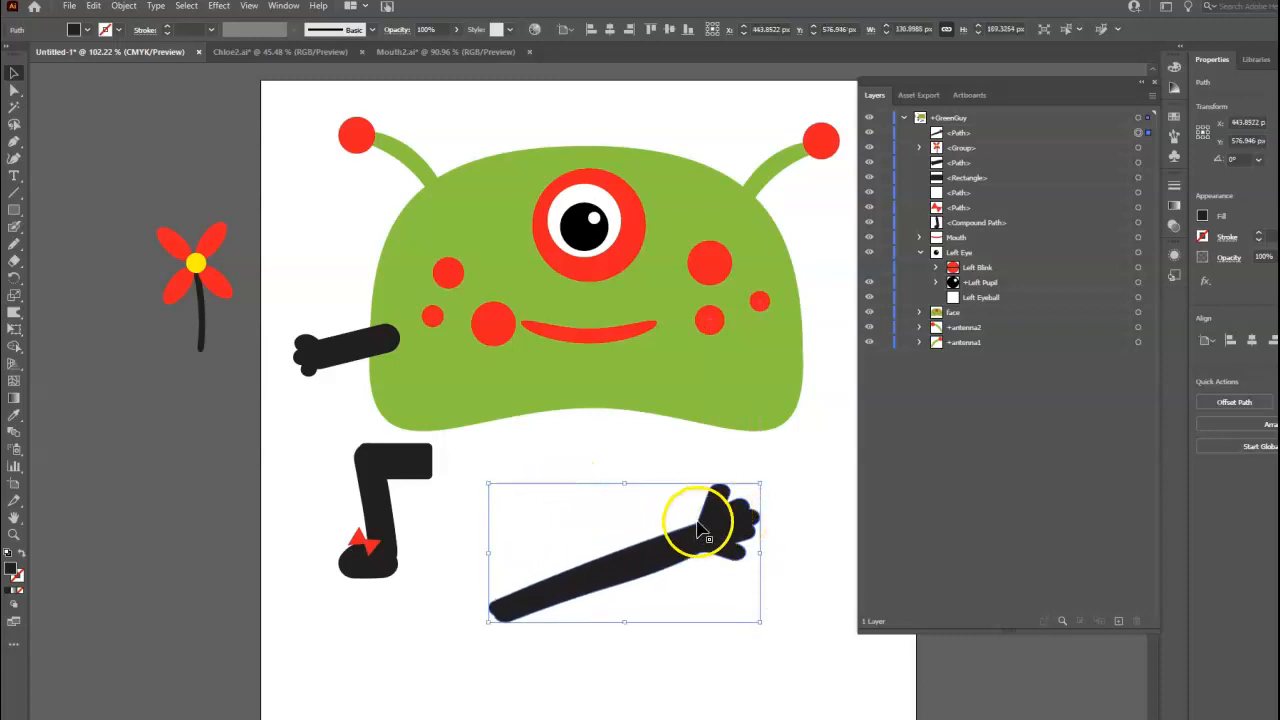
# Step: Reduce the Blob Brush size and draw a few thin hair strokes near the practice arm's thumb
pyautogui.click(13, 229)
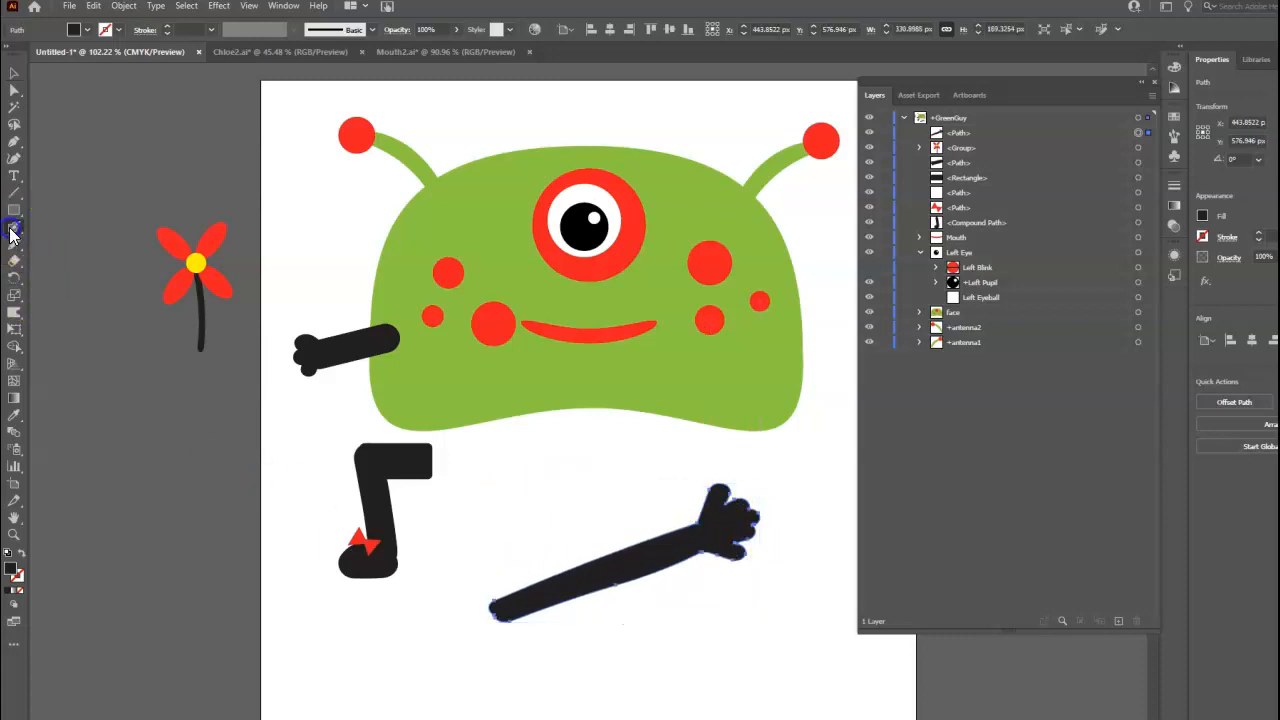
pyautogui.doubleClick(13, 232)
pyautogui.moveTo(564, 445); pyautogui.dragTo(557, 440)
pyautogui.click(765, 528)
pyautogui.moveTo(706, 504); pyautogui.dragTo(715, 507)
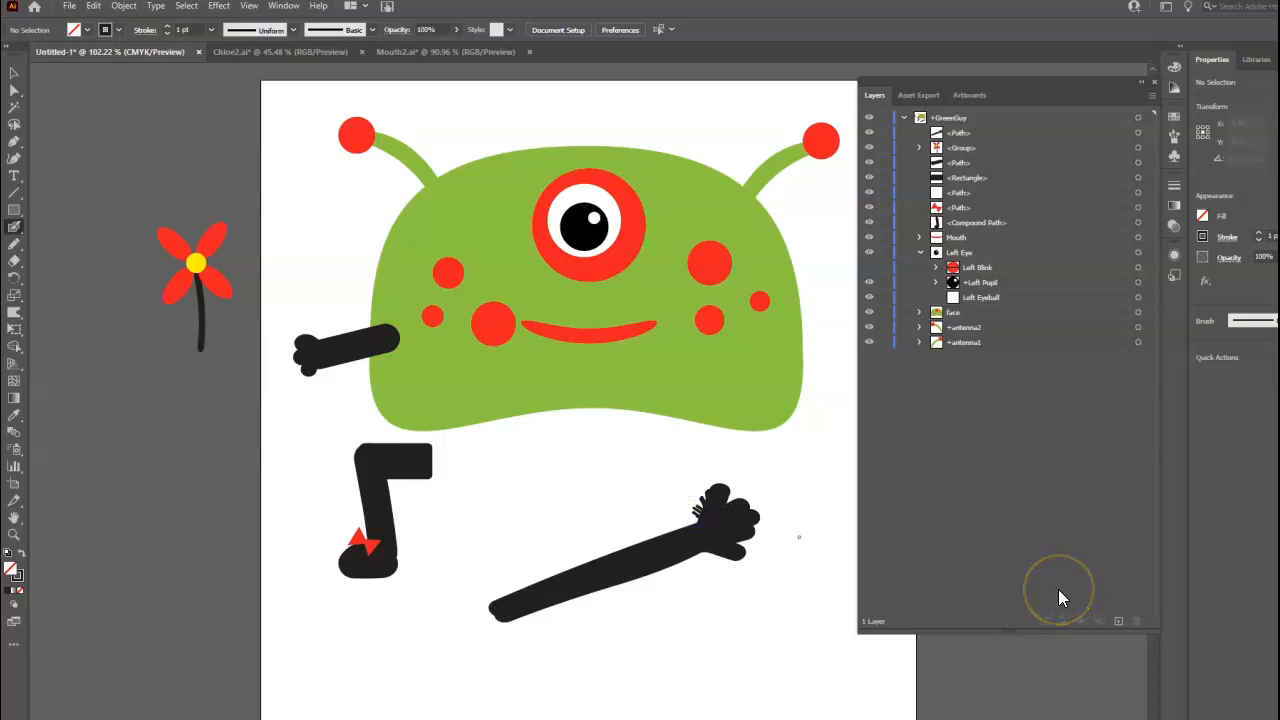
# Step: Select the practice arm with its hair strokes and delete it
pyautogui.click(14, 73)
pyautogui.moveTo(722, 533); pyautogui.dragTo(678, 563)
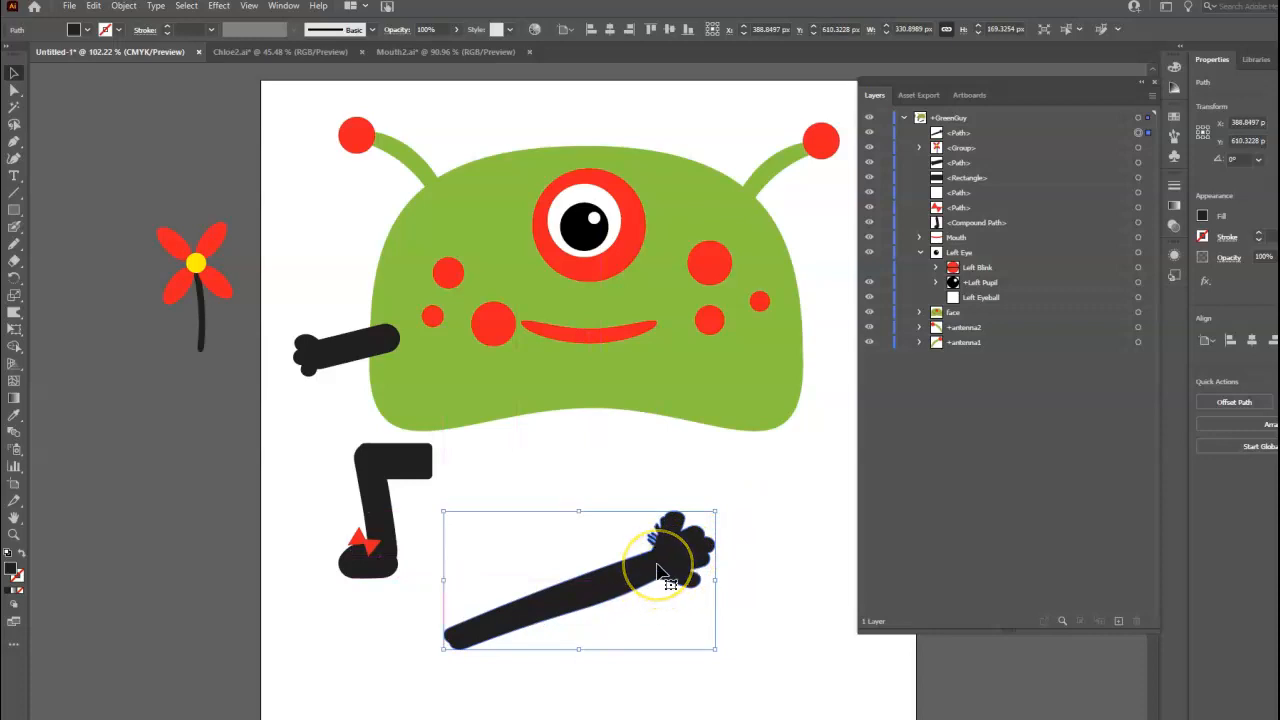
pyautogui.press('Delete')
# Step: Make a reflected copy of the original black arm and place it at the opposite edge of the face
pyautogui.click(327, 362)
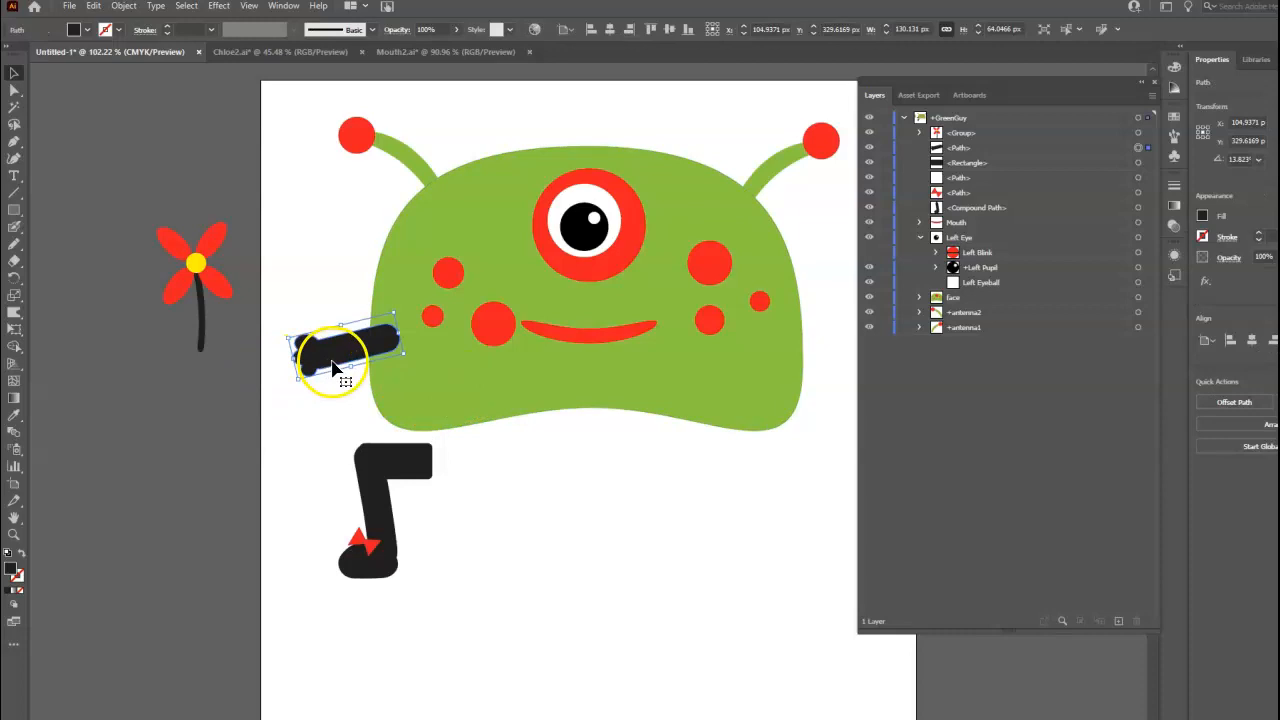
pyautogui.rightClick(362, 355)
pyautogui.click(428, 591)
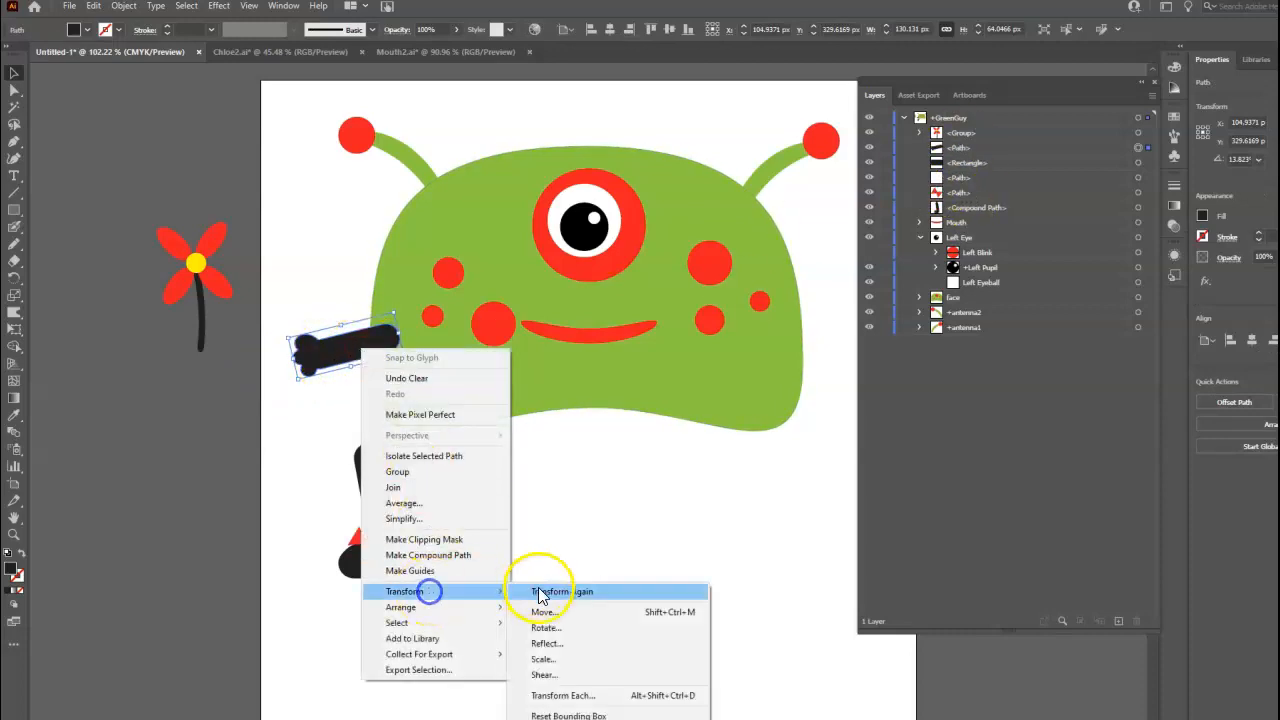
pyautogui.click(566, 643)
pyautogui.click(612, 478)
pyautogui.moveTo(345, 350); pyautogui.dragTo(828, 357)
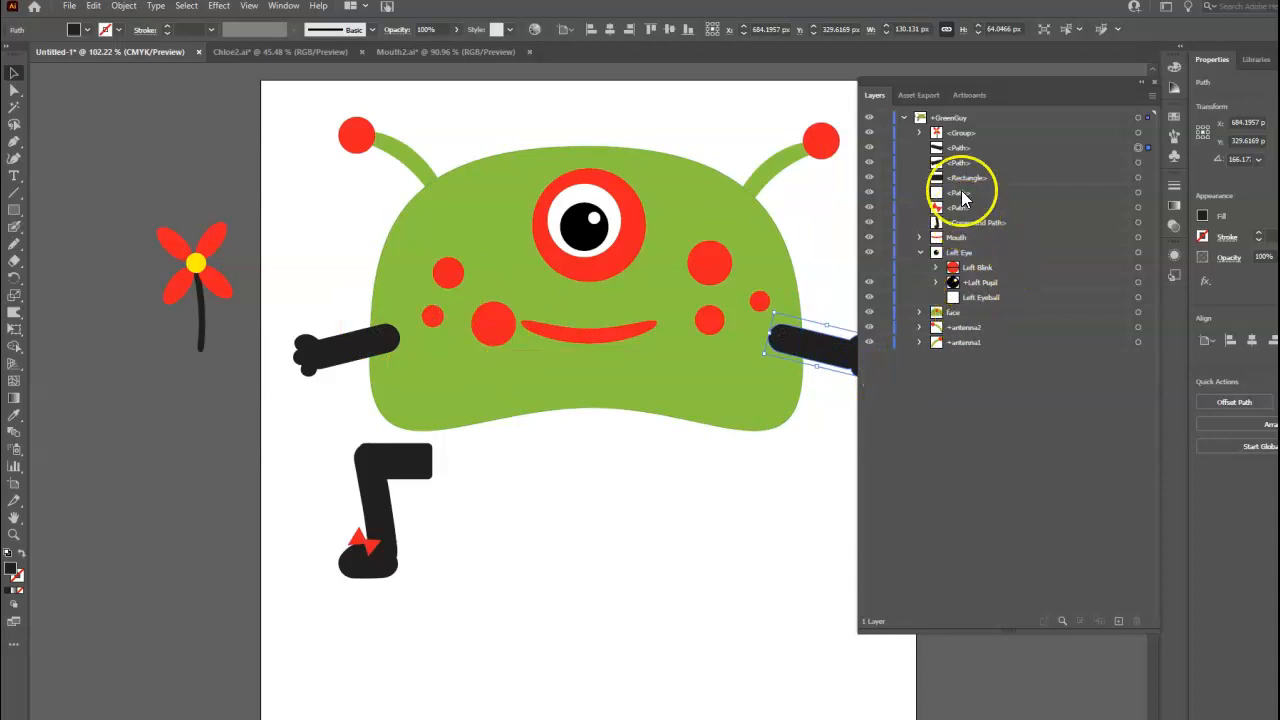
# Step: Identify the reflected arm's path by toggling its visibility and rename it +Left Arm
pyautogui.click(959, 150)
pyautogui.click(869, 148)
pyautogui.click(869, 148)
pyautogui.click(869, 148)
pyautogui.click(869, 148)
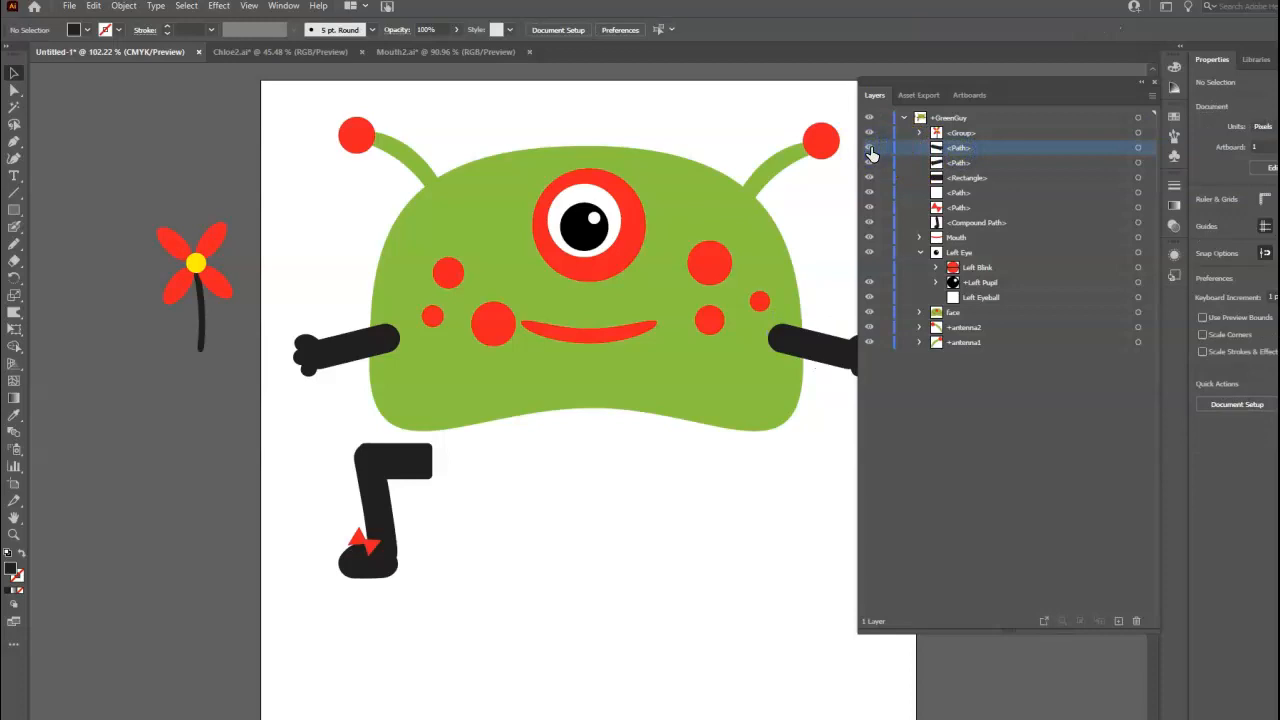
pyautogui.click(869, 148)
pyautogui.click(869, 148)
pyautogui.doubleClick(960, 148)
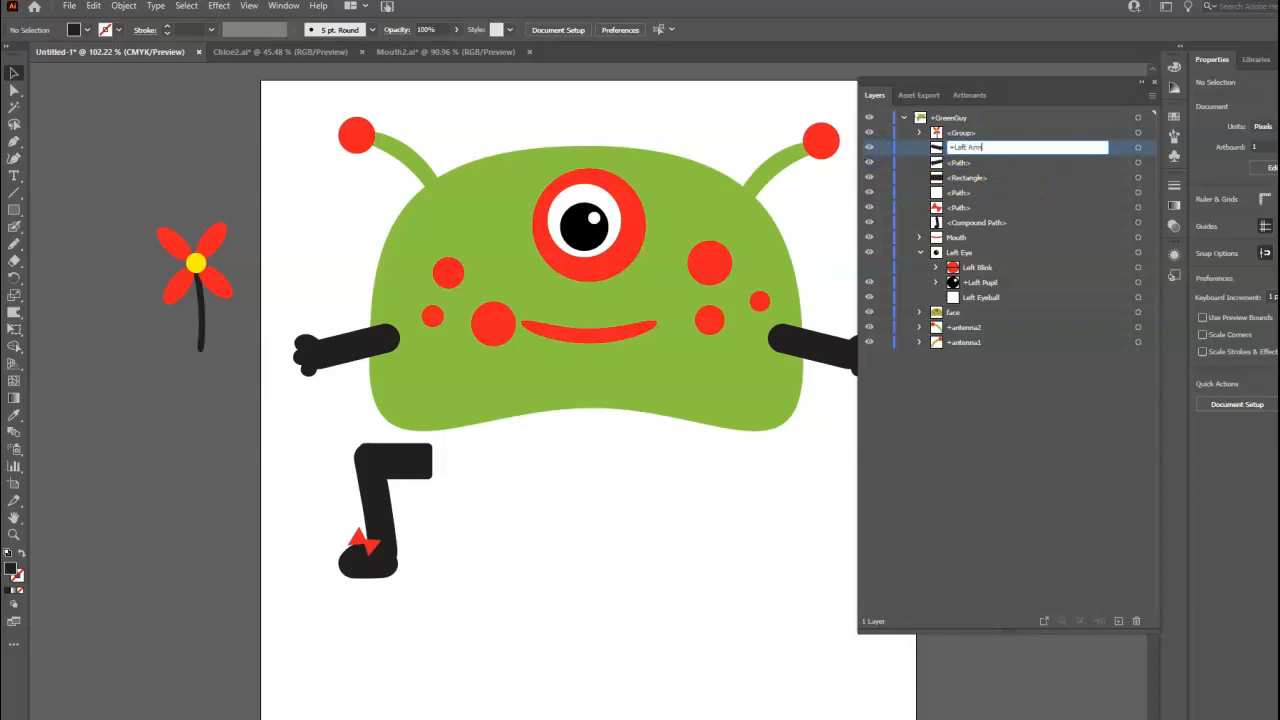
pyautogui.press('Return')
# Step: Rename the original arm's path +Right Arm
pyautogui.doubleClick(975, 163)
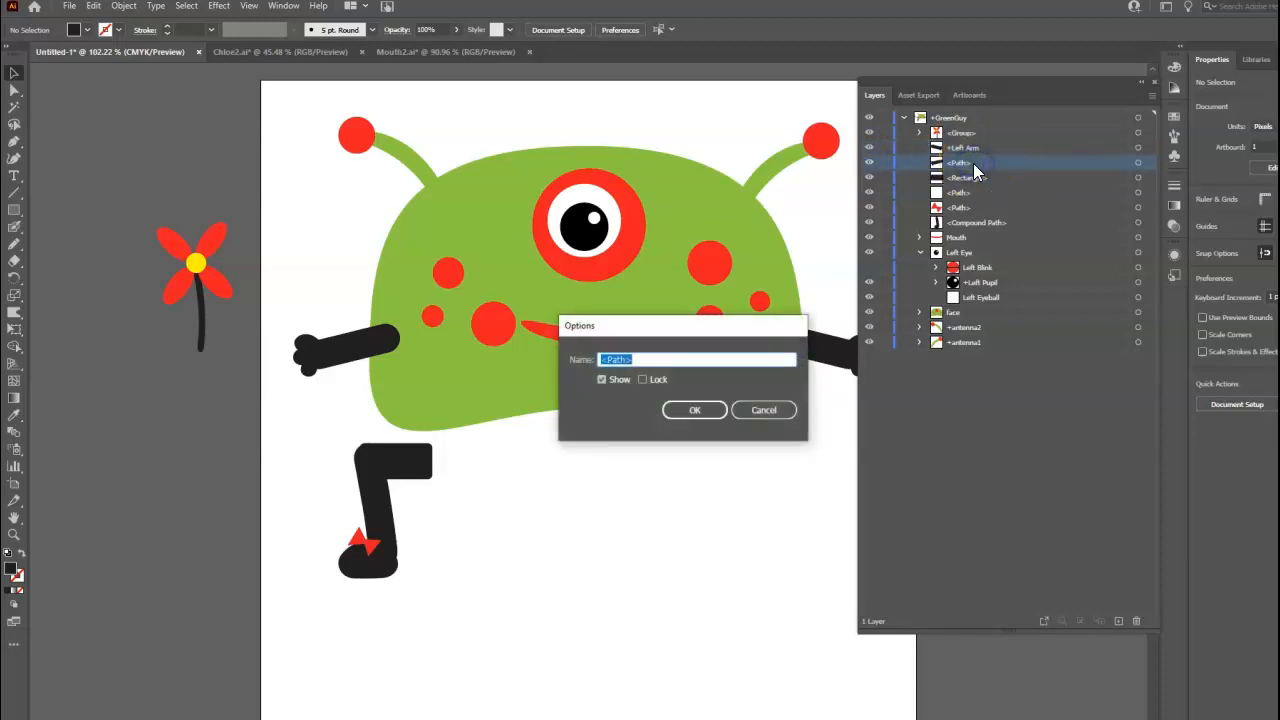
pyautogui.write('+Right Arm')
pyautogui.press('Return')
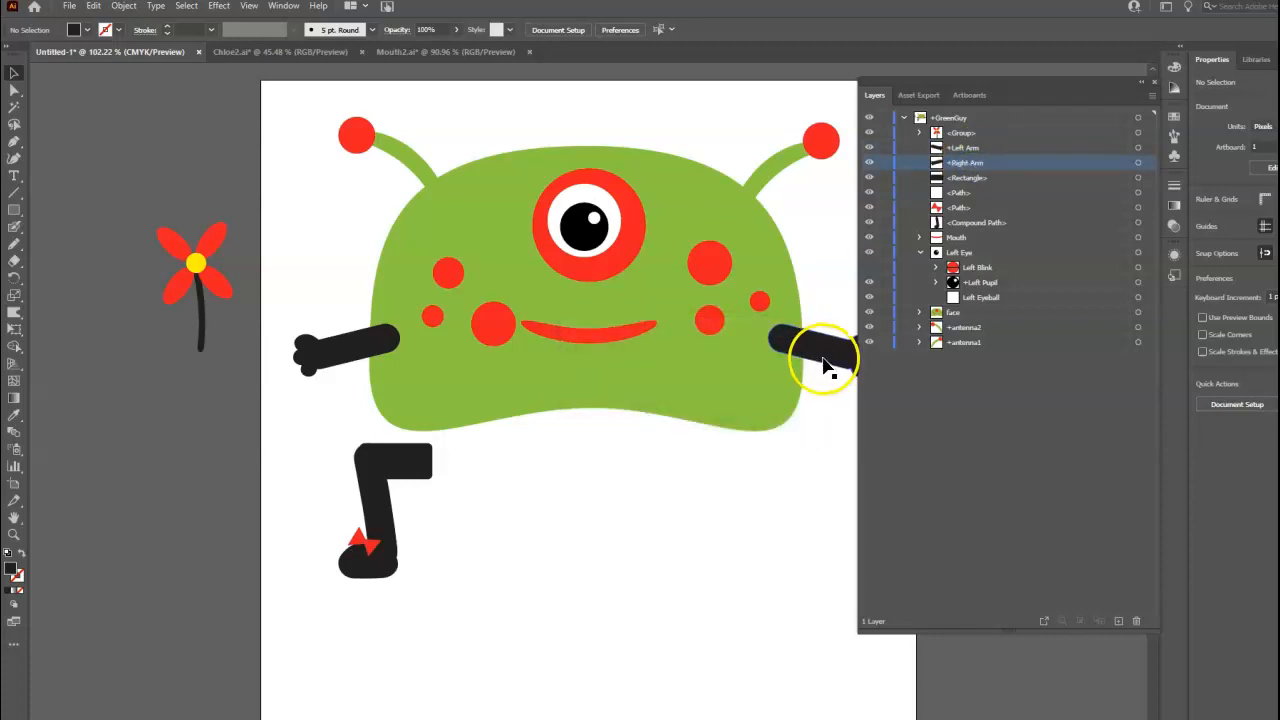
# Step: Reorder +Right Arm and +Left Arm directly beneath the face so both arms sit behind it
pyautogui.moveTo(1005, 163); pyautogui.dragTo(1003, 317)
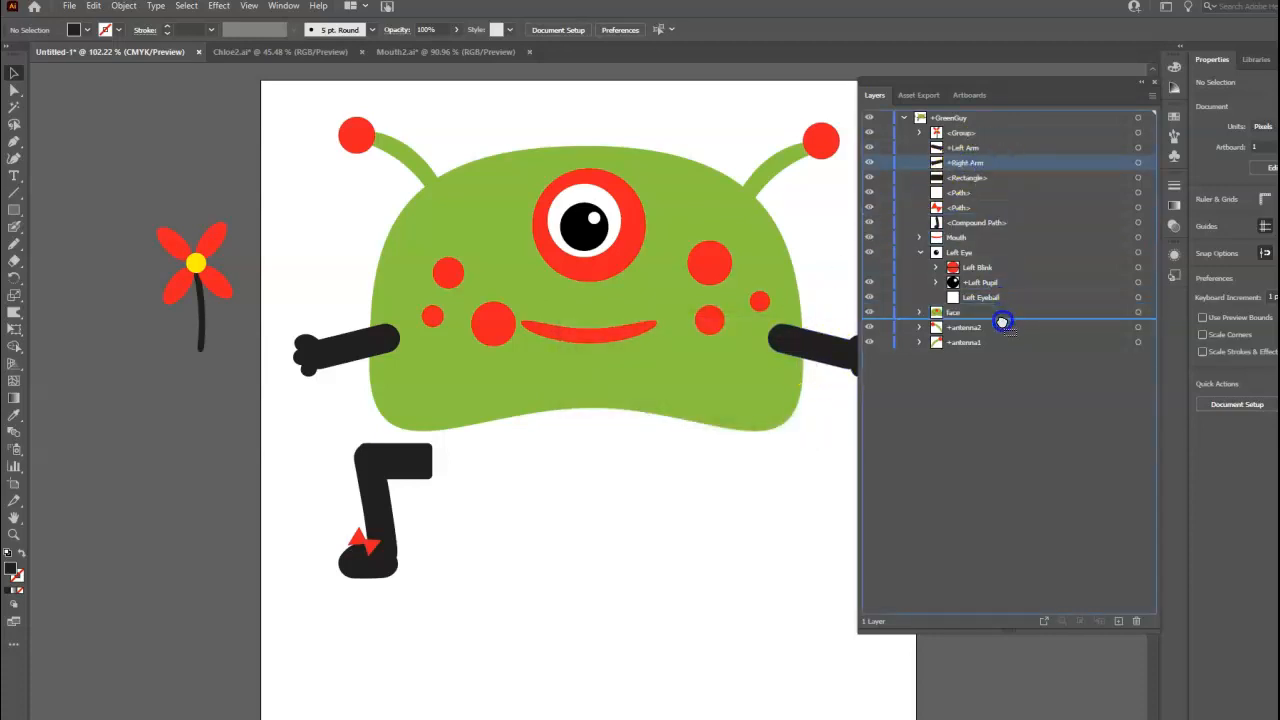
pyautogui.click(1008, 146)
pyautogui.moveTo(993, 145); pyautogui.dragTo(1014, 323)
# Step: Select the leg's black rectangle and compound path together and unite them into one shape
pyautogui.click(394, 461)
pyautogui.click(540, 547)
pyautogui.click(380, 516)
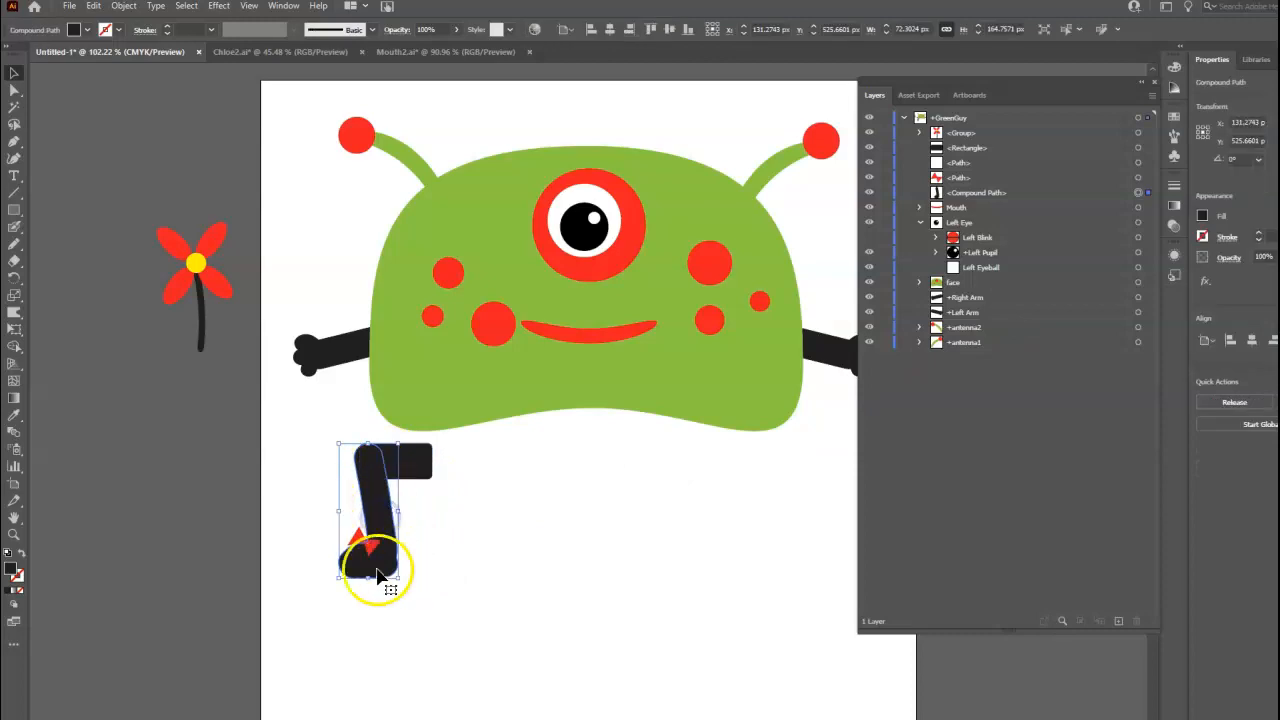
pyautogui.click(506, 491)
pyautogui.click(418, 466)
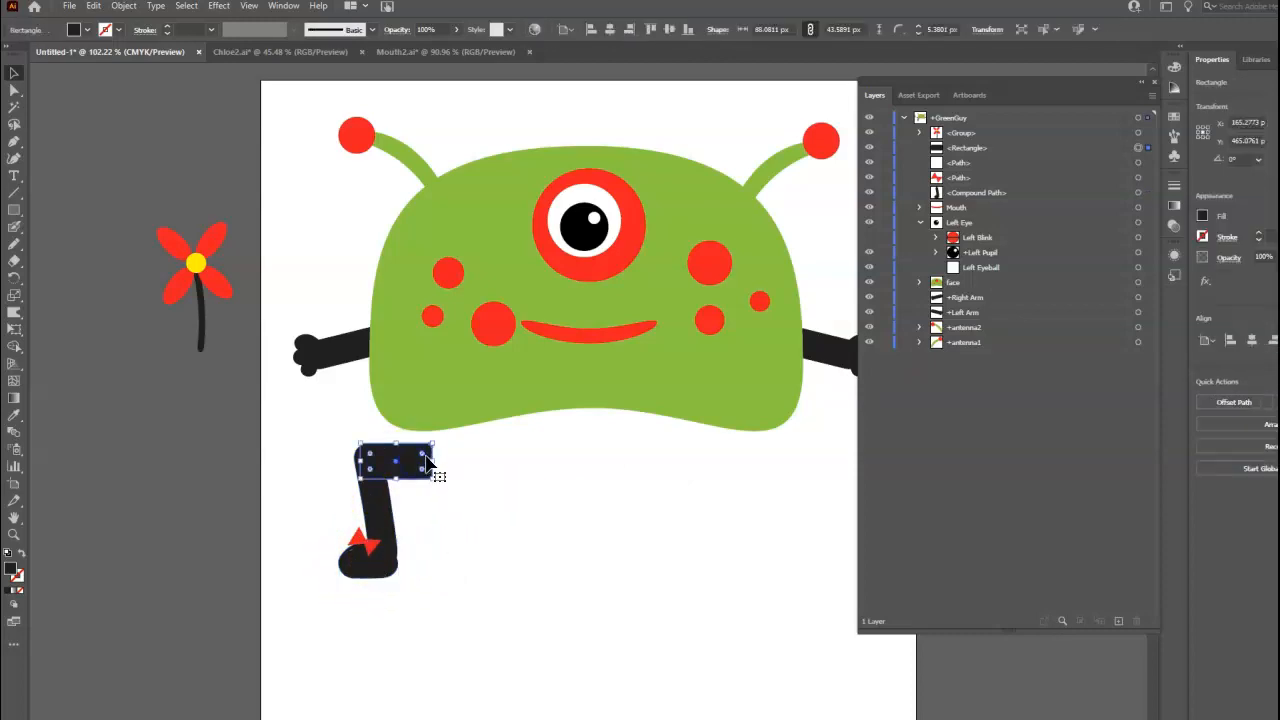
pyautogui.keyDown('shift'); pyautogui.click(376, 462); pyautogui.keyUp('shift')
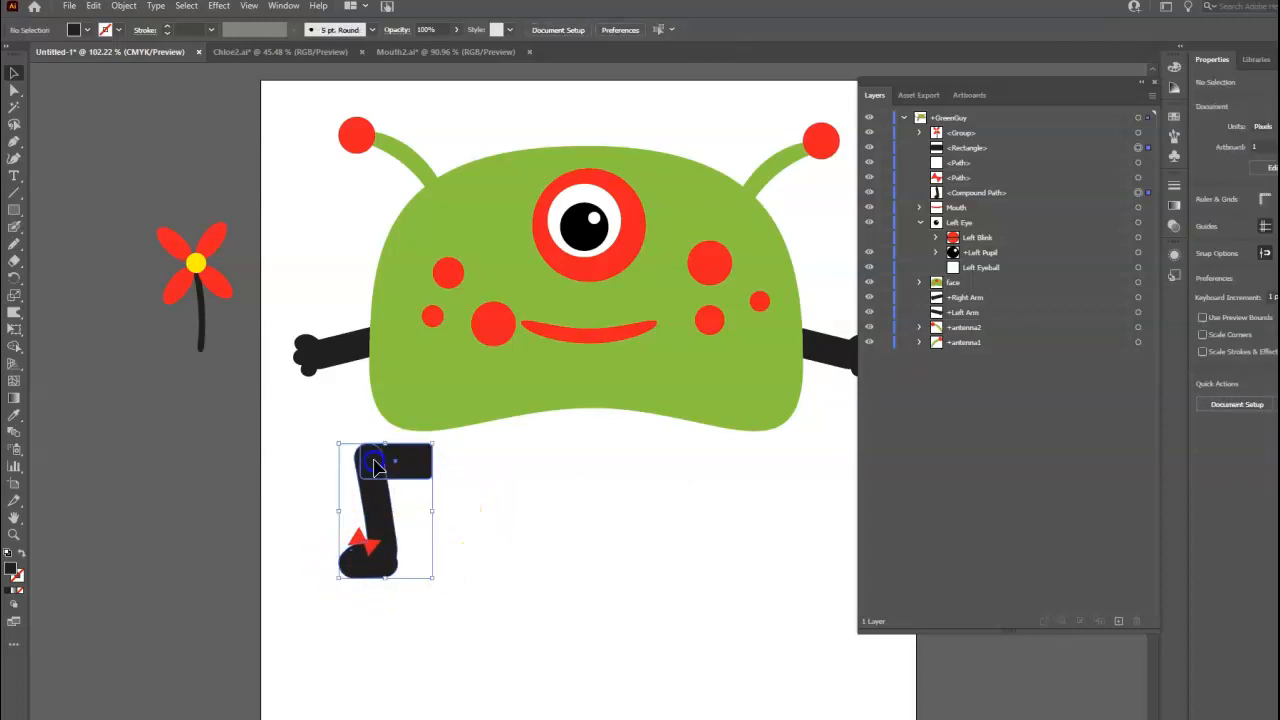
pyautogui.click(1205, 399)
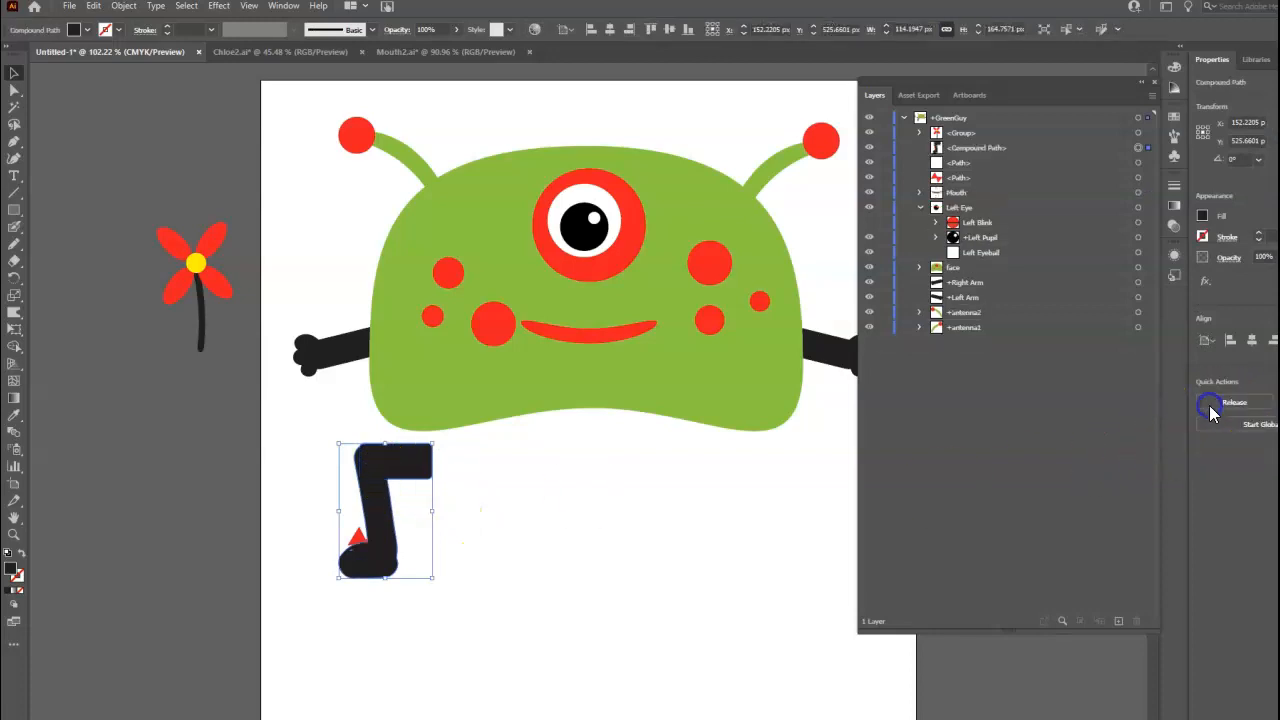
# Step: Move the black leg away from the red bow, bring the bow to the front and place it on the leg's foot
pyautogui.moveTo(352, 506); pyautogui.dragTo(411, 519)
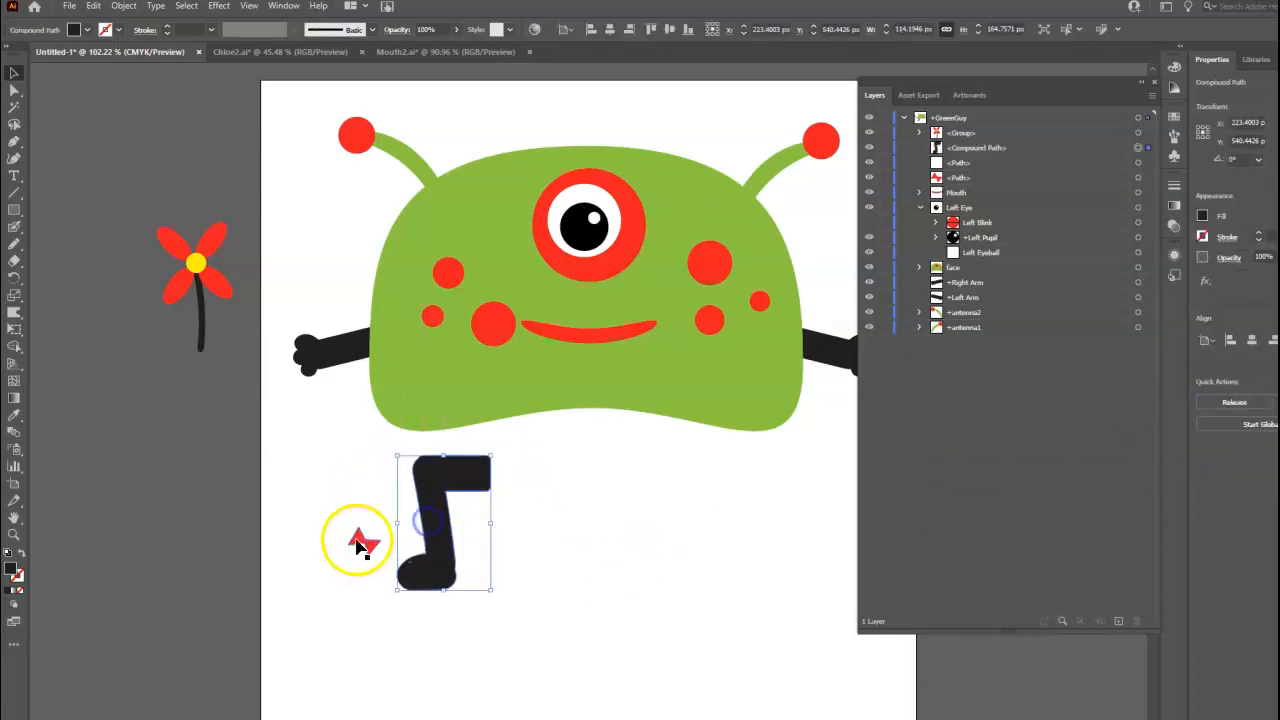
pyautogui.click(368, 548)
pyautogui.rightClick(366, 545)
pyautogui.click(423, 474)
pyautogui.click(547, 476)
pyautogui.moveTo(370, 548); pyautogui.dragTo(428, 567)
pyautogui.click(740, 590)
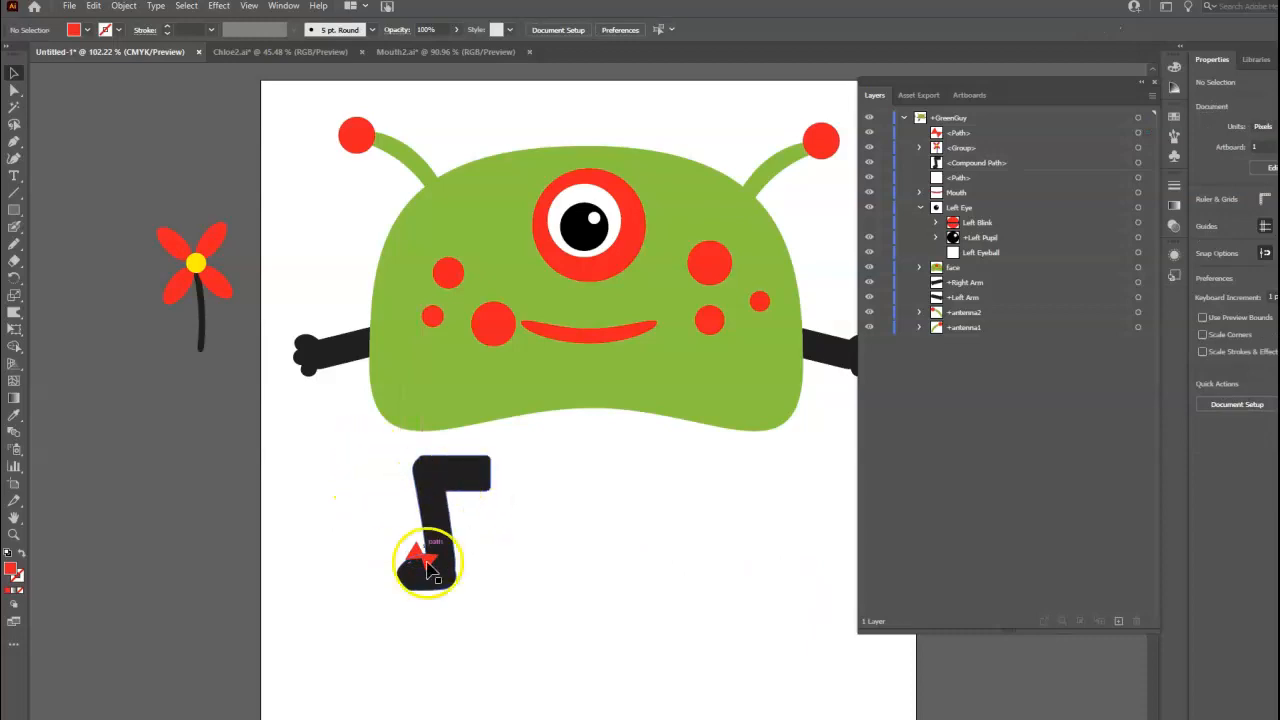
# Step: Select the black leg together with its red bow and group them
pyautogui.moveTo(382, 453); pyautogui.dragTo(557, 629)
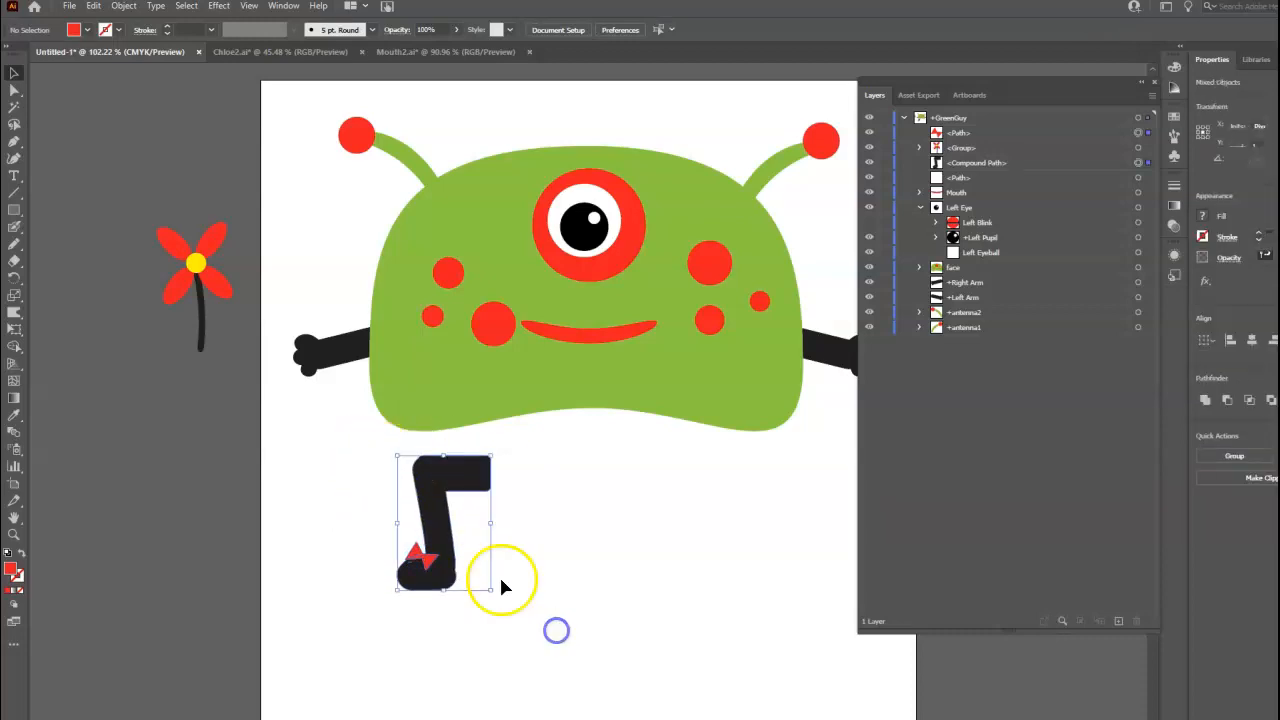
pyautogui.rightClick(453, 543)
pyautogui.click(520, 412)
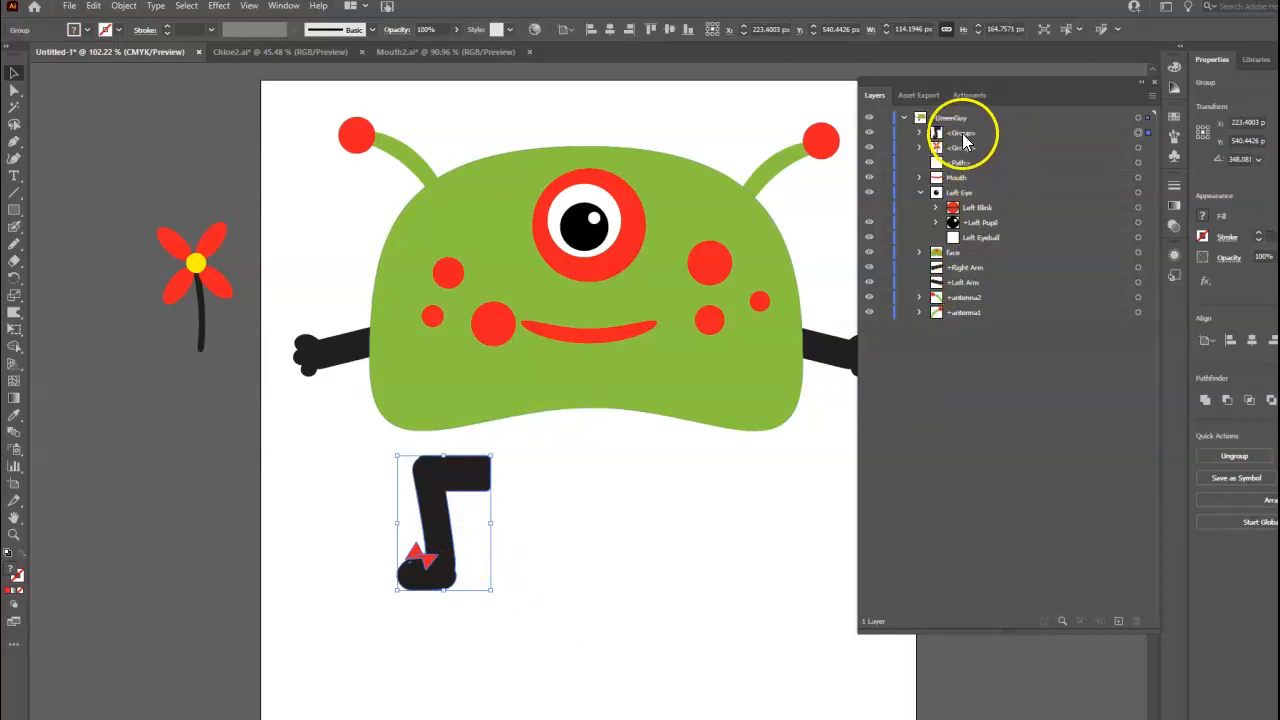
# Step: Create a copy of the leg group reflected about the vertical axis and place it opposite the original under the body
pyautogui.rightClick(432, 530)
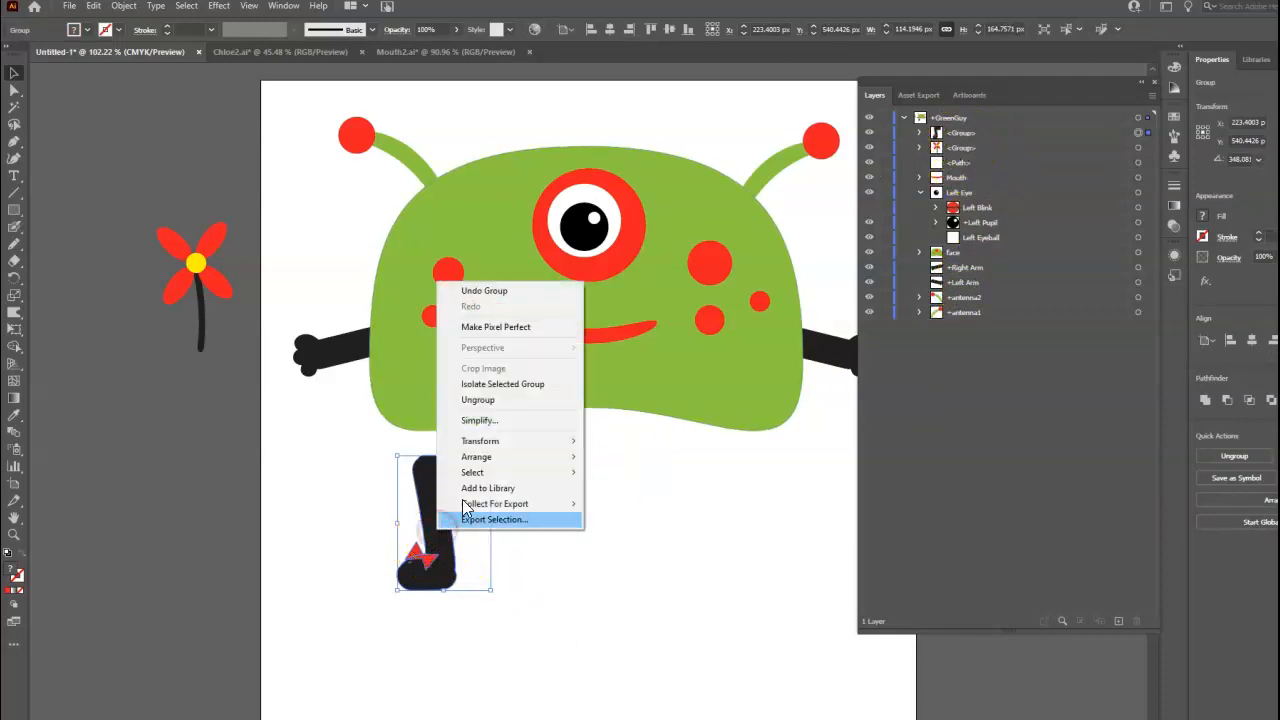
pyautogui.moveTo(498, 440)
pyautogui.click(669, 493)
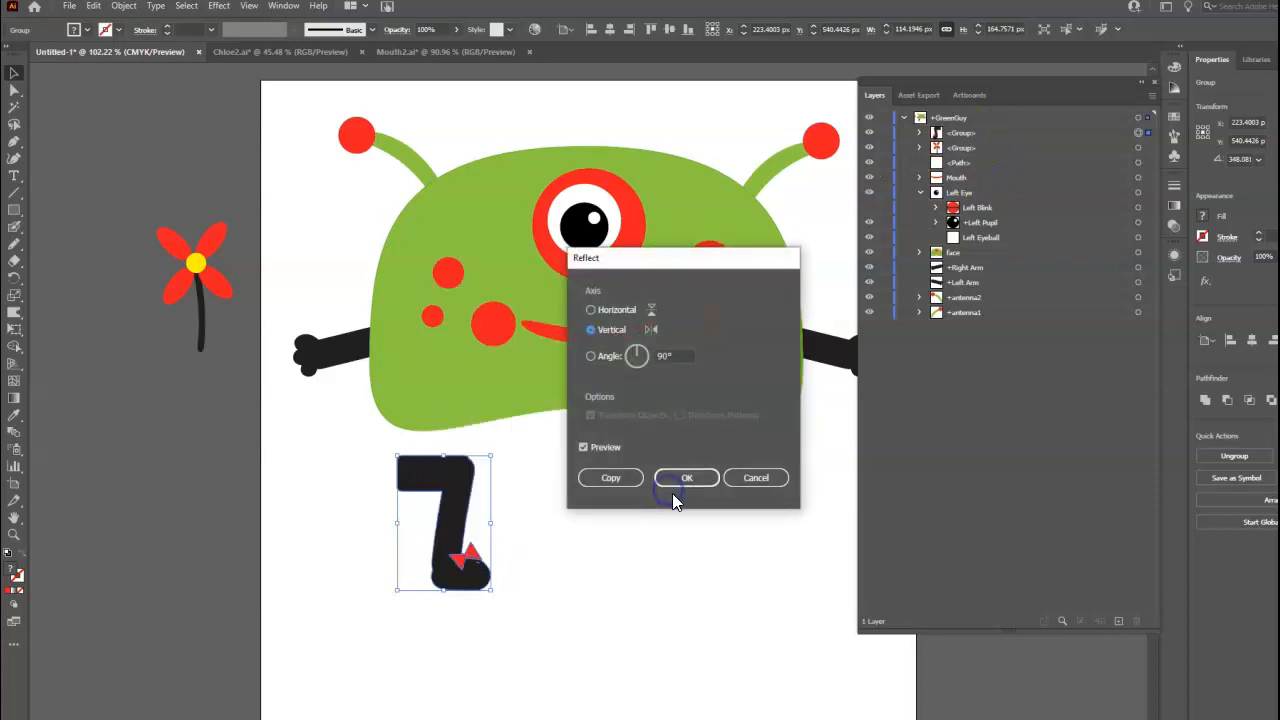
pyautogui.click(617, 480)
pyautogui.moveTo(454, 518); pyautogui.dragTo(694, 513)
# Step: Identify the original leg's group by toggling its visibility and rename it +Right Leg
pyautogui.click(455, 488)
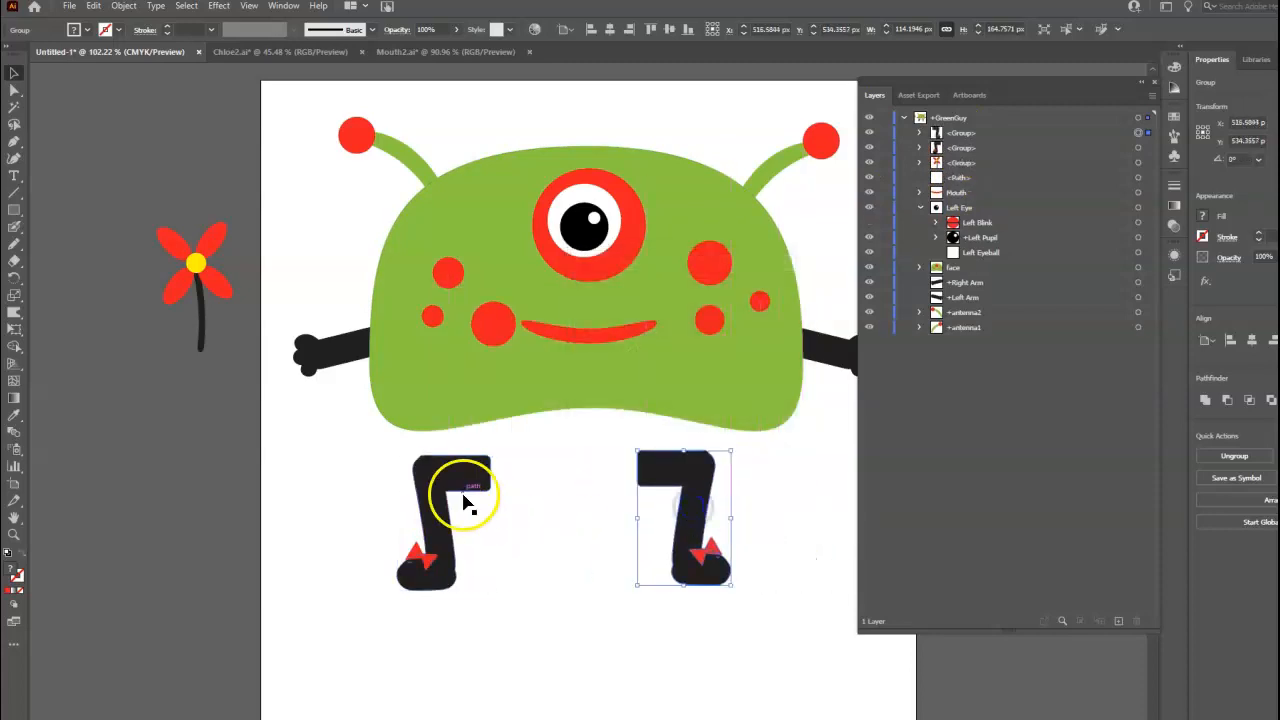
pyautogui.click(870, 148)
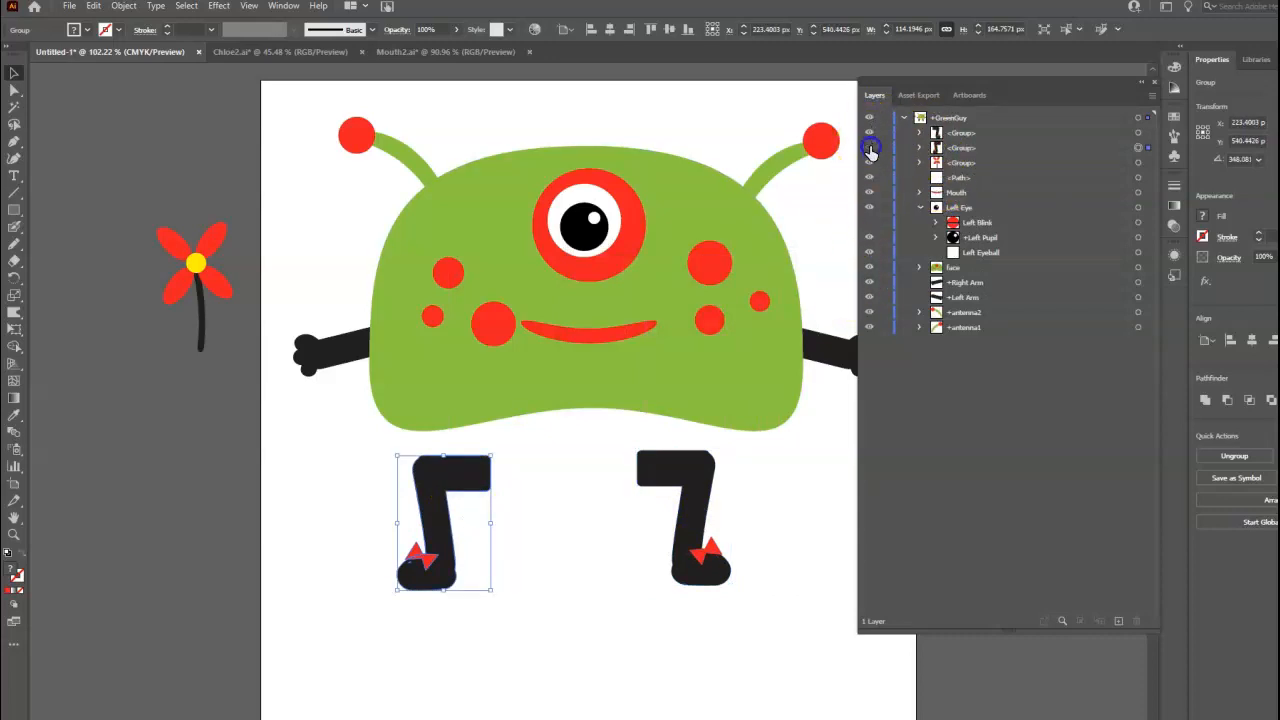
pyautogui.click(870, 148)
pyautogui.doubleClick(968, 147)
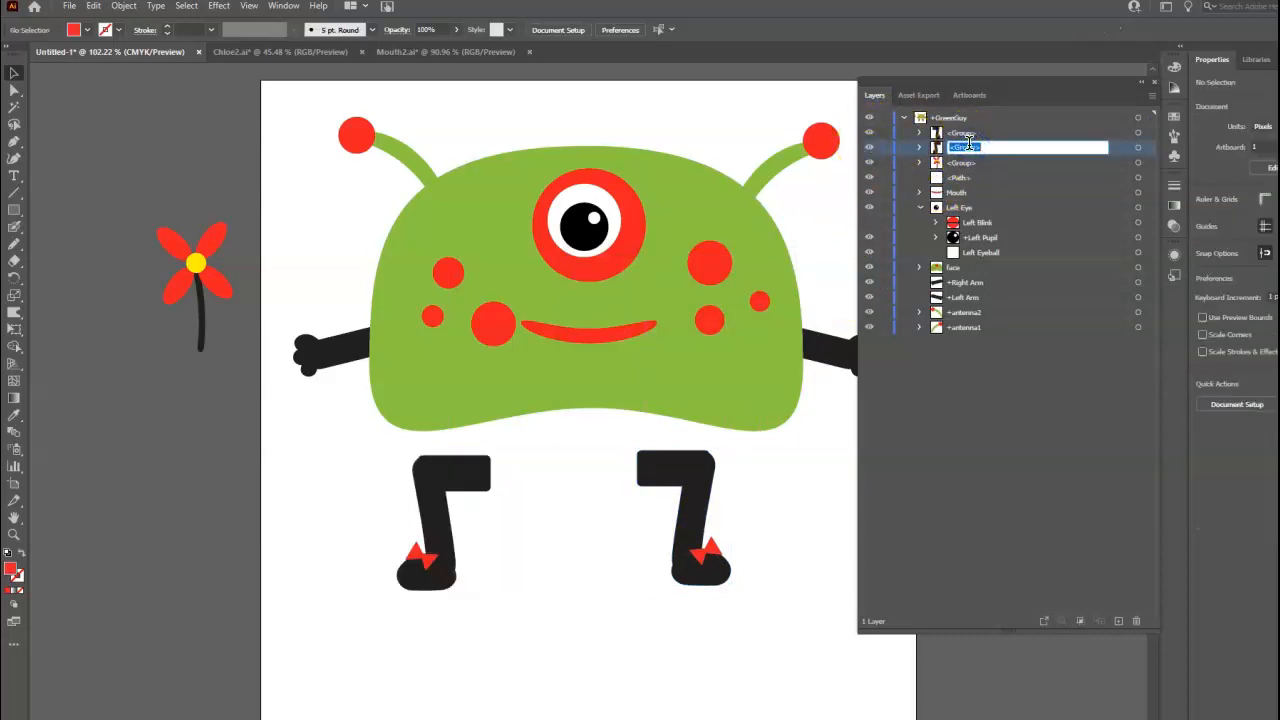
pyautogui.write('+Right Leg')
pyautogui.press('Return')
# Step: Rename the reflected leg's group +Left Leg
pyautogui.doubleClick(968, 132)
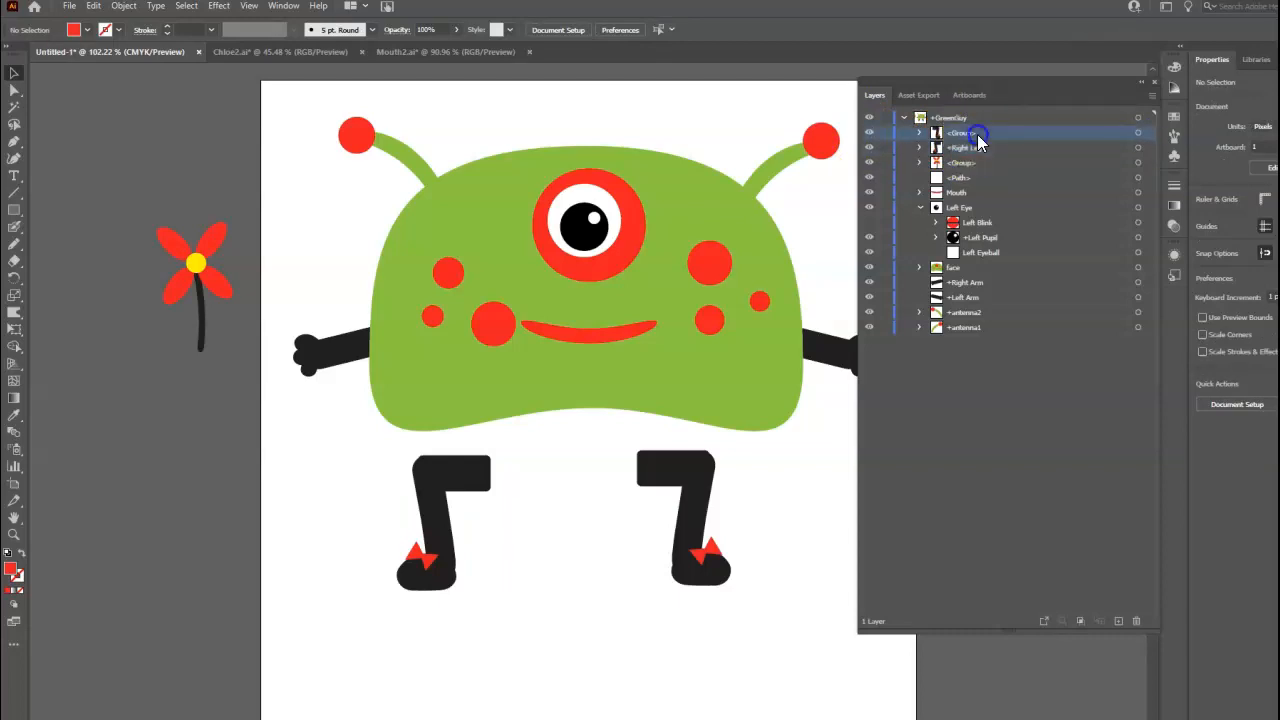
pyautogui.write('+Left L')
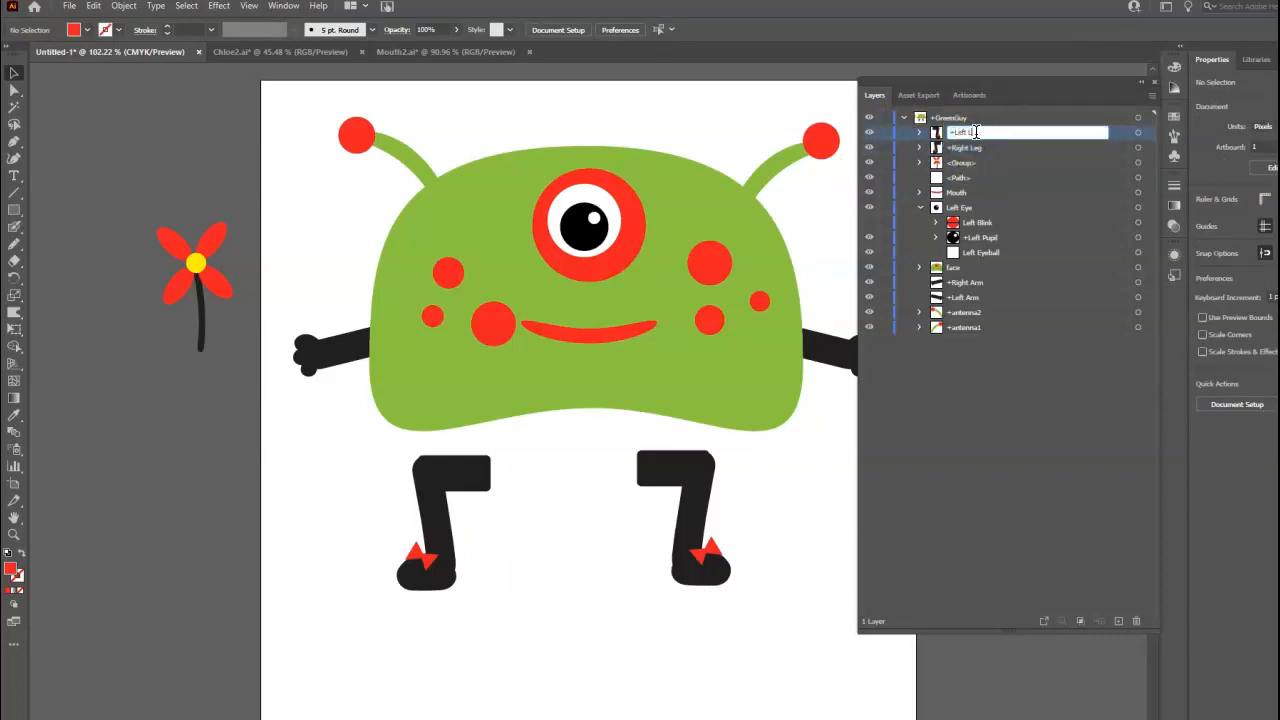
pyautogui.write('eg')
pyautogui.press('Return')
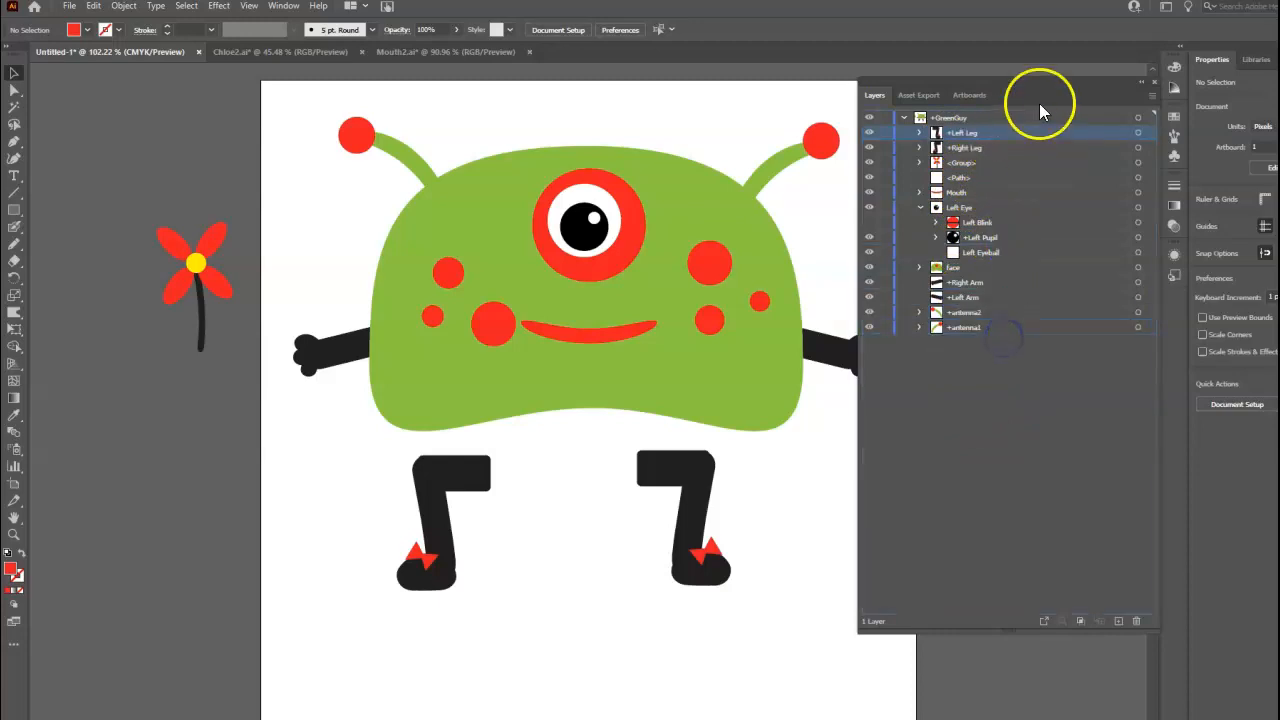
# Step: Reorder +Left Leg and +Right Leg beneath +antenna1, at the very back of the +GreenGuy layer
pyautogui.moveTo(1043, 134); pyautogui.dragTo(1023, 331)
pyautogui.moveTo(983, 134); pyautogui.dragTo(975, 341)
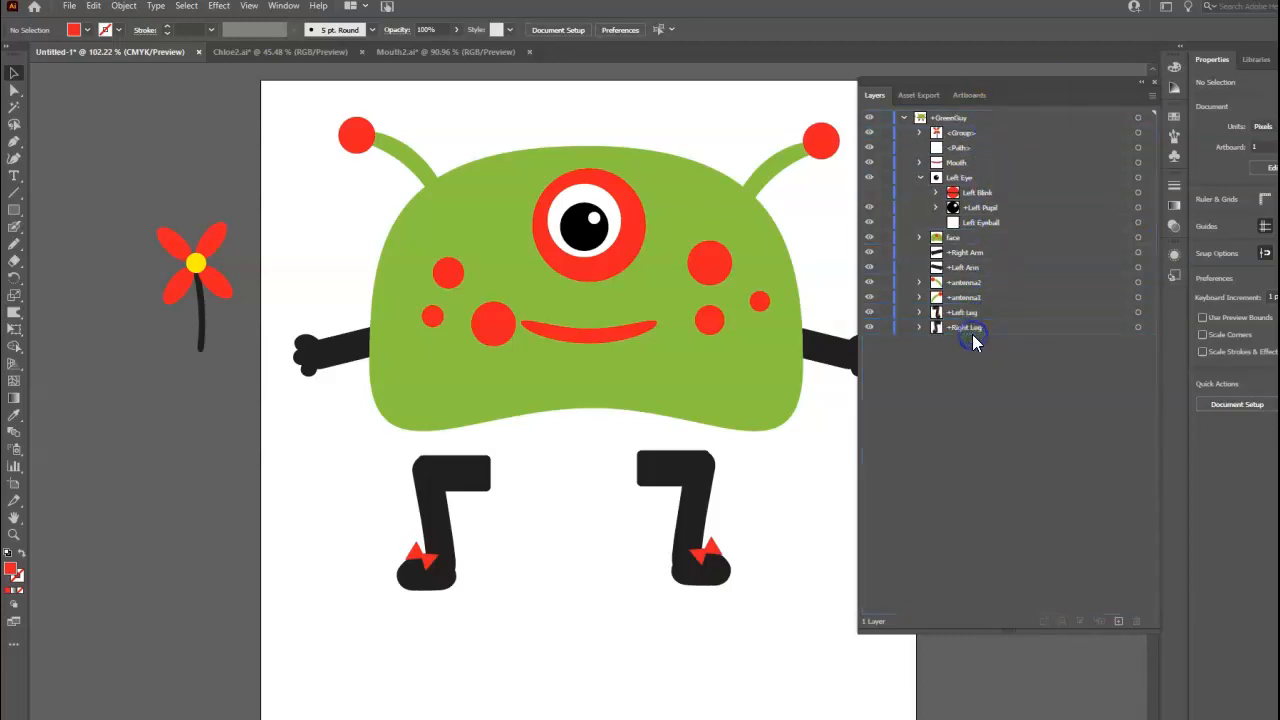
pyautogui.click(956, 454)
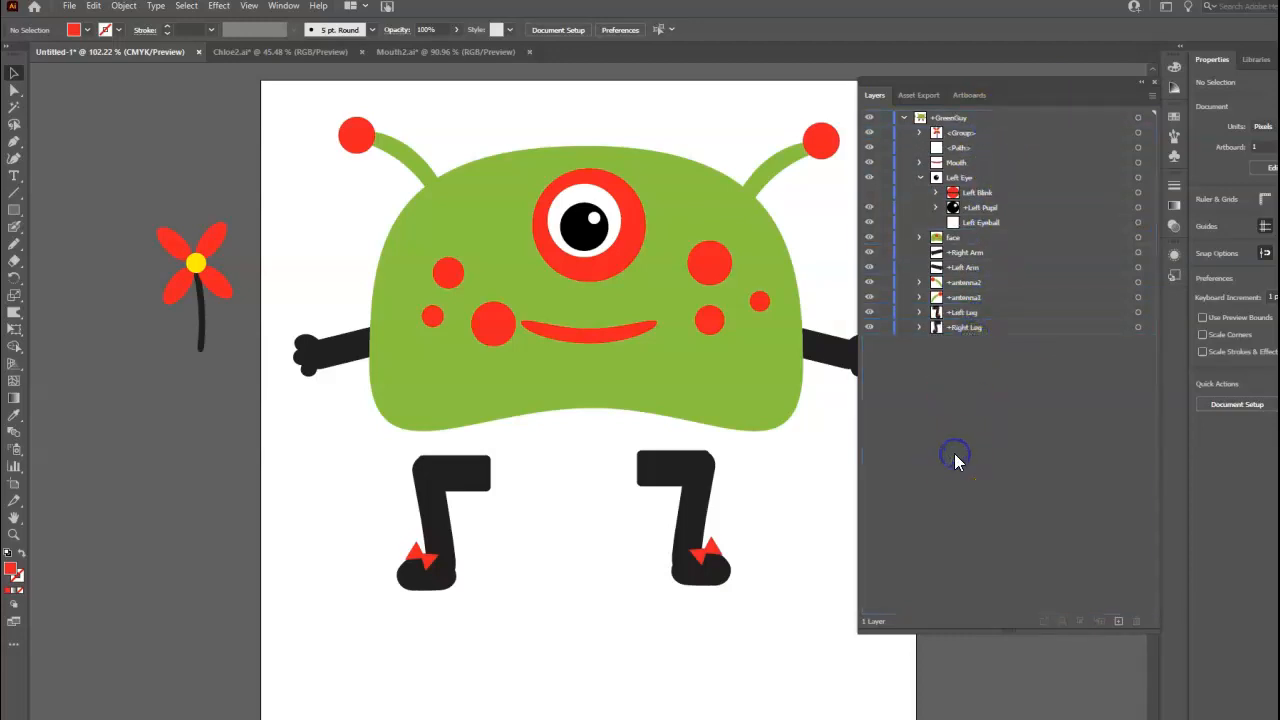
# Step: Show the transparency grid and delete the blank white path above the Mouth group
pyautogui.click(964, 148)
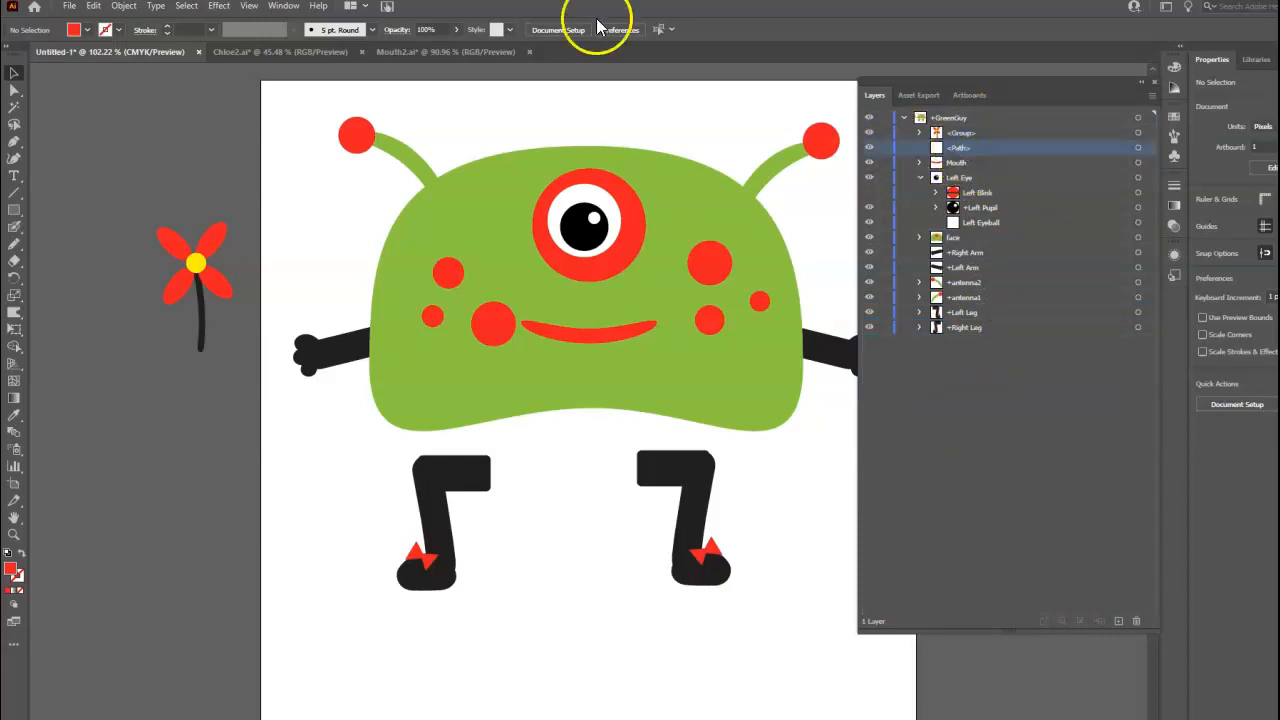
pyautogui.click(286, 8)
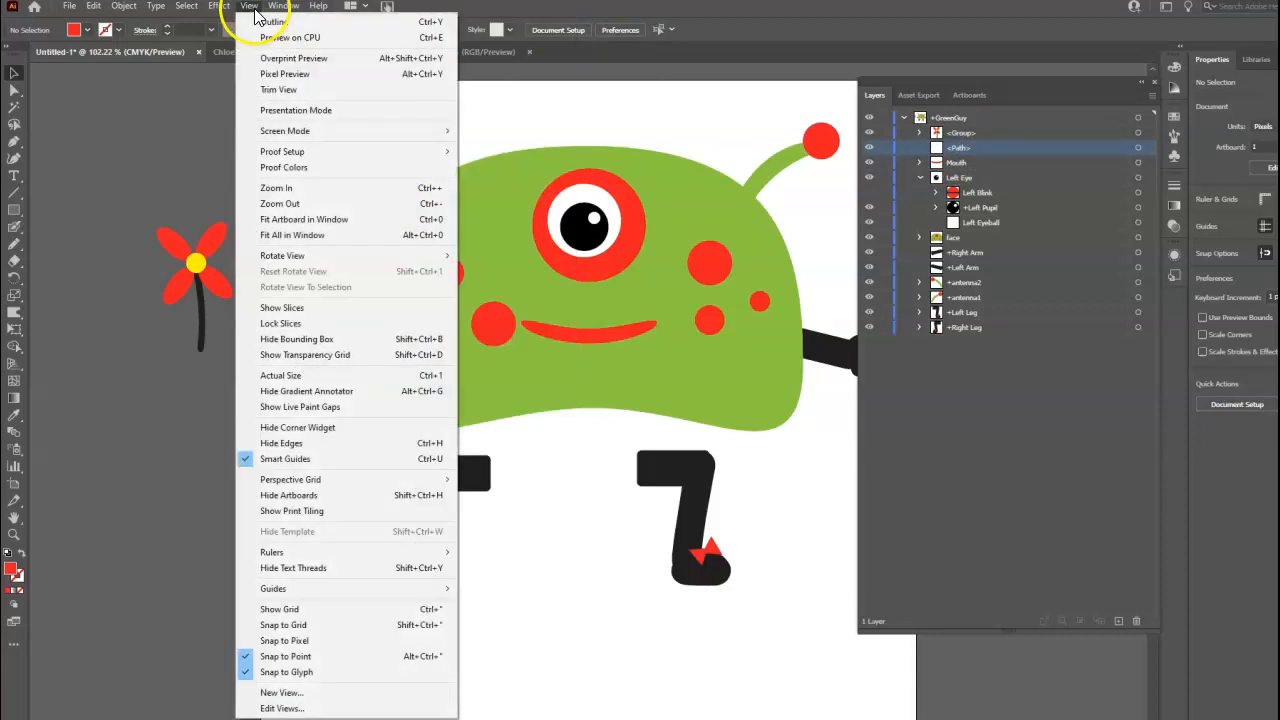
pyautogui.click(359, 358)
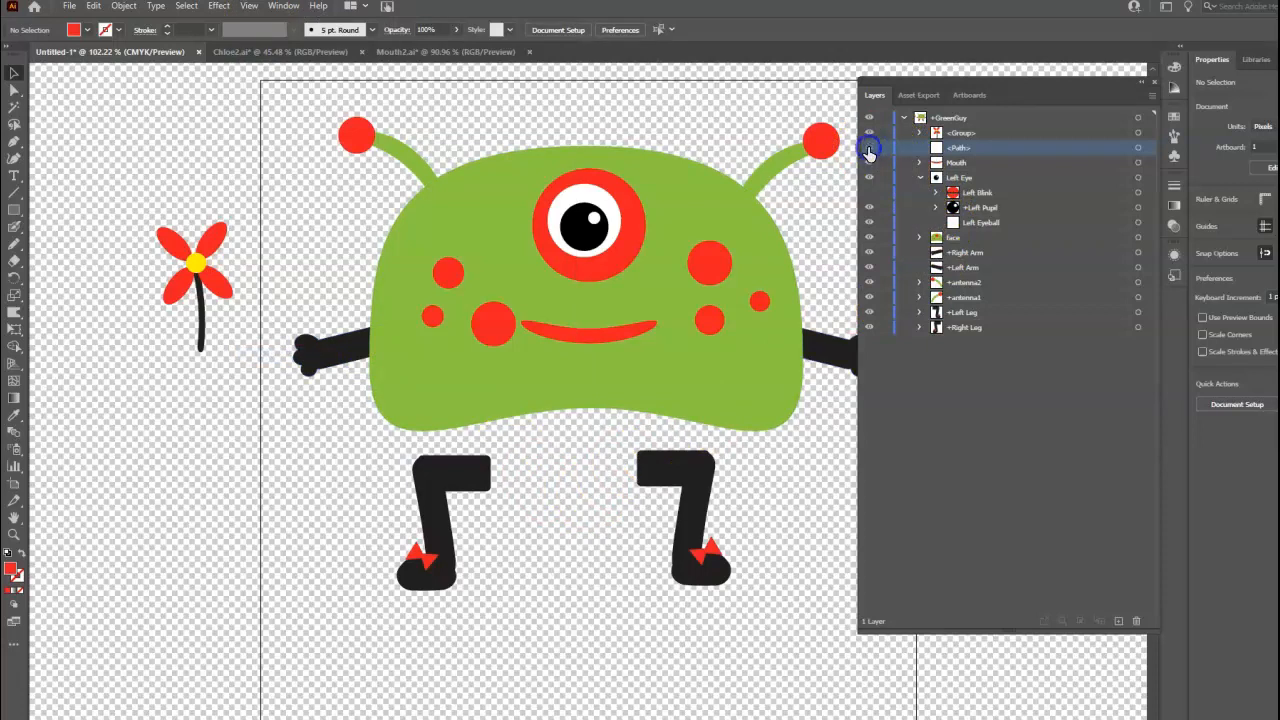
pyautogui.moveTo(975, 150); pyautogui.dragTo(1137, 622)
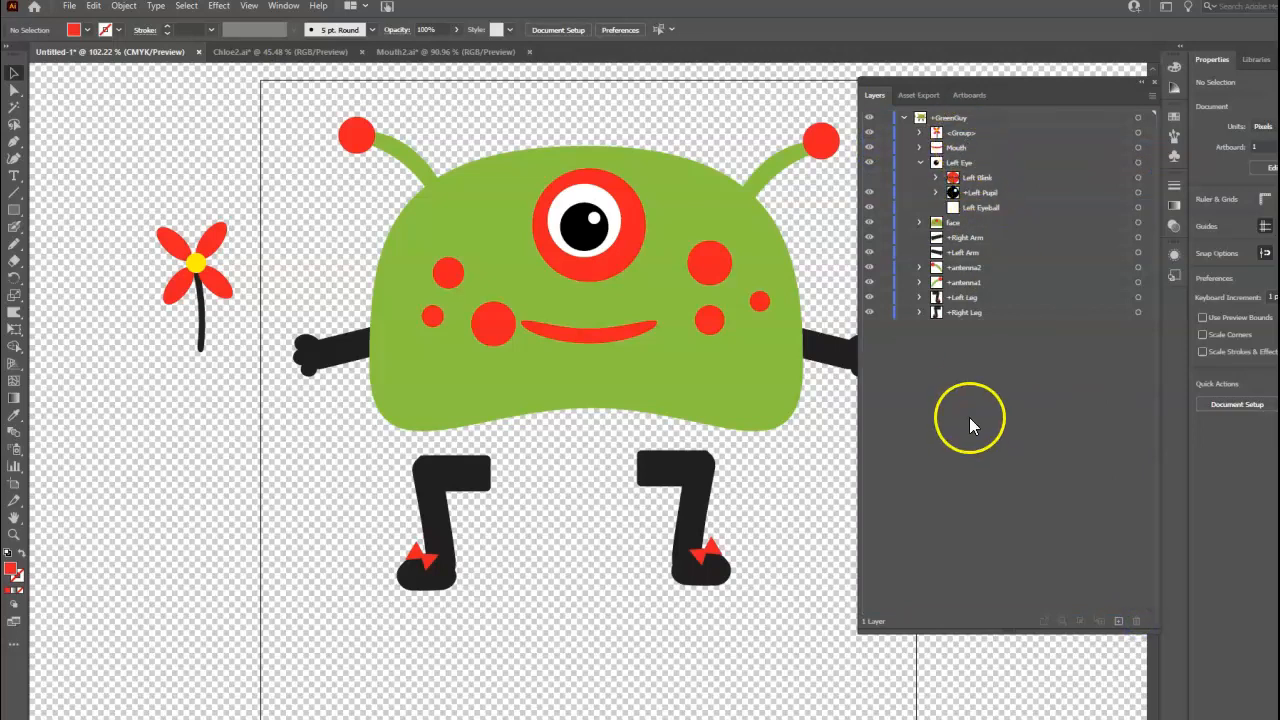
# Step: Collapse the Left Eye group and rename the red flower's group Flower
pyautogui.click(920, 162)
pyautogui.click(961, 134)
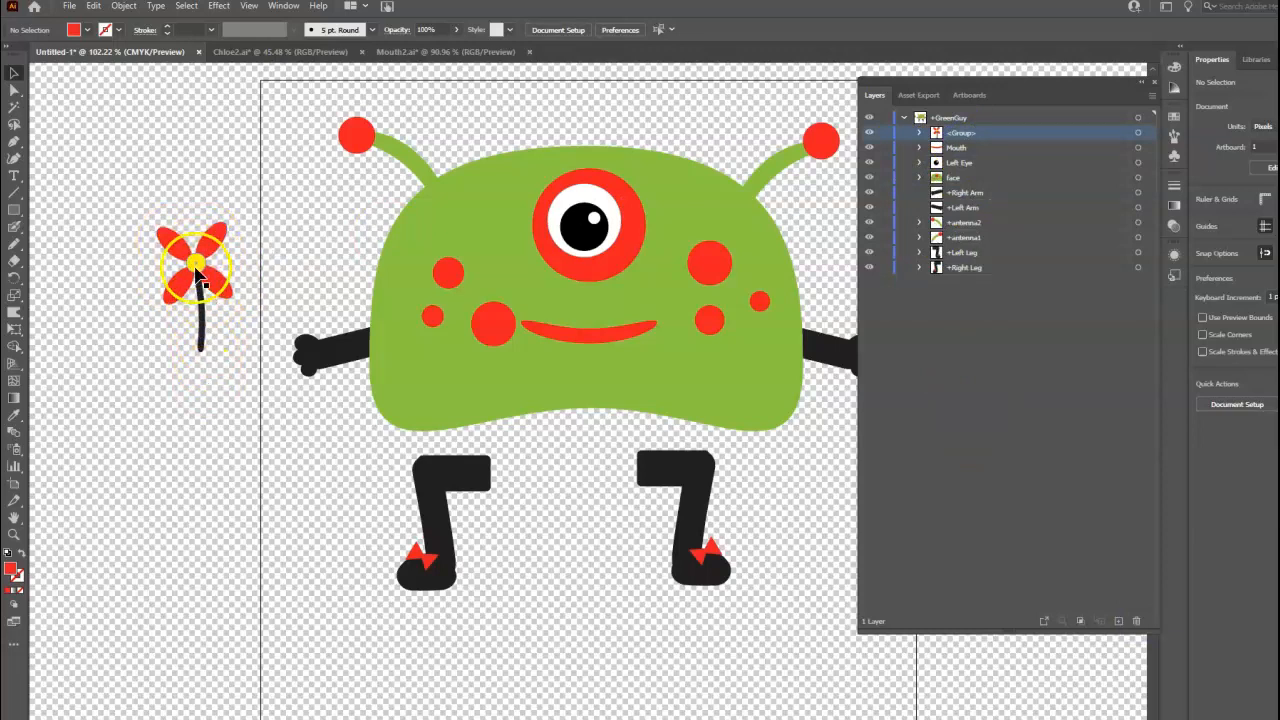
pyautogui.click(976, 134)
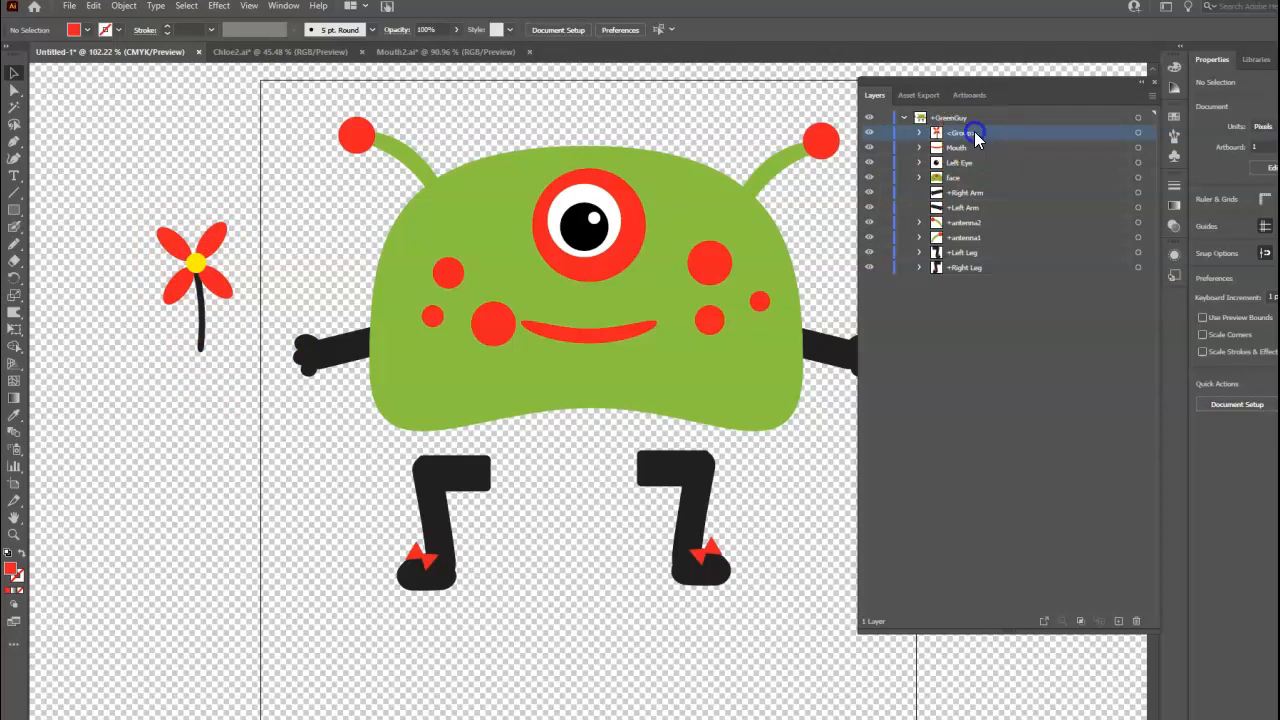
pyautogui.doubleClick(976, 134)
pyautogui.press('Return')
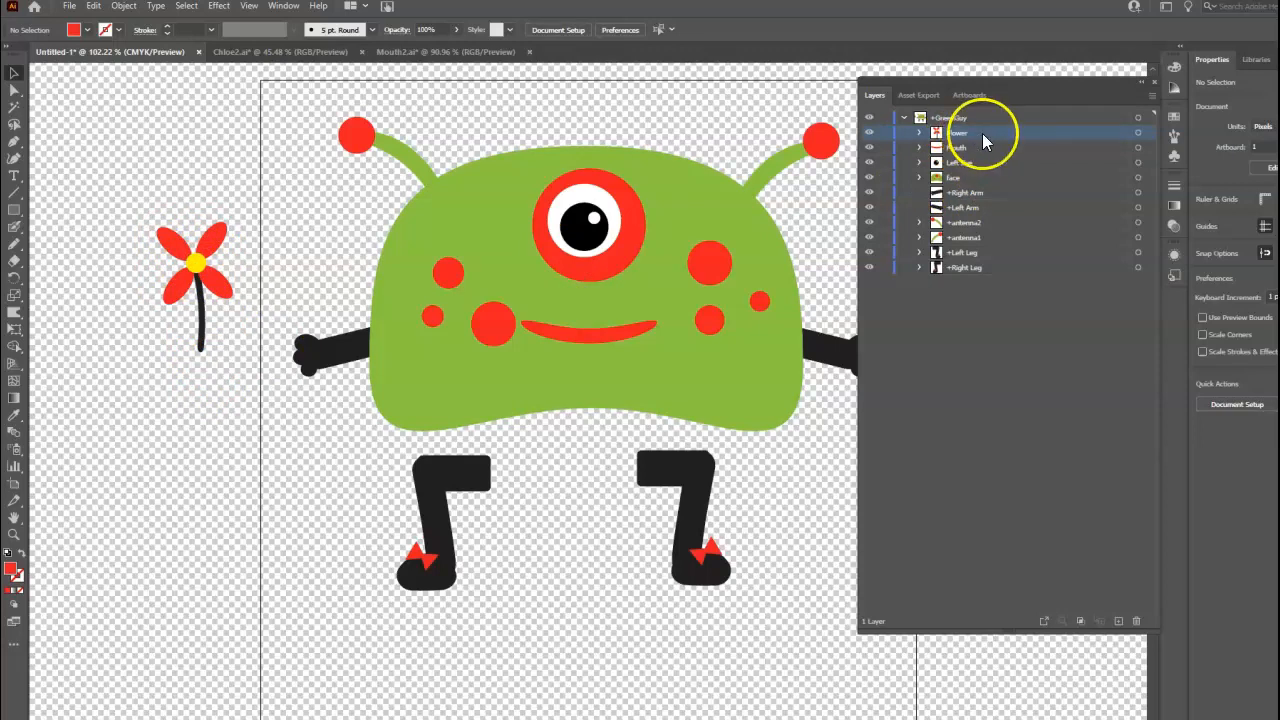
# Step: Move the flower into the character's right hand and hide the Flower group
pyautogui.moveTo(201, 316); pyautogui.dragTo(315, 316)
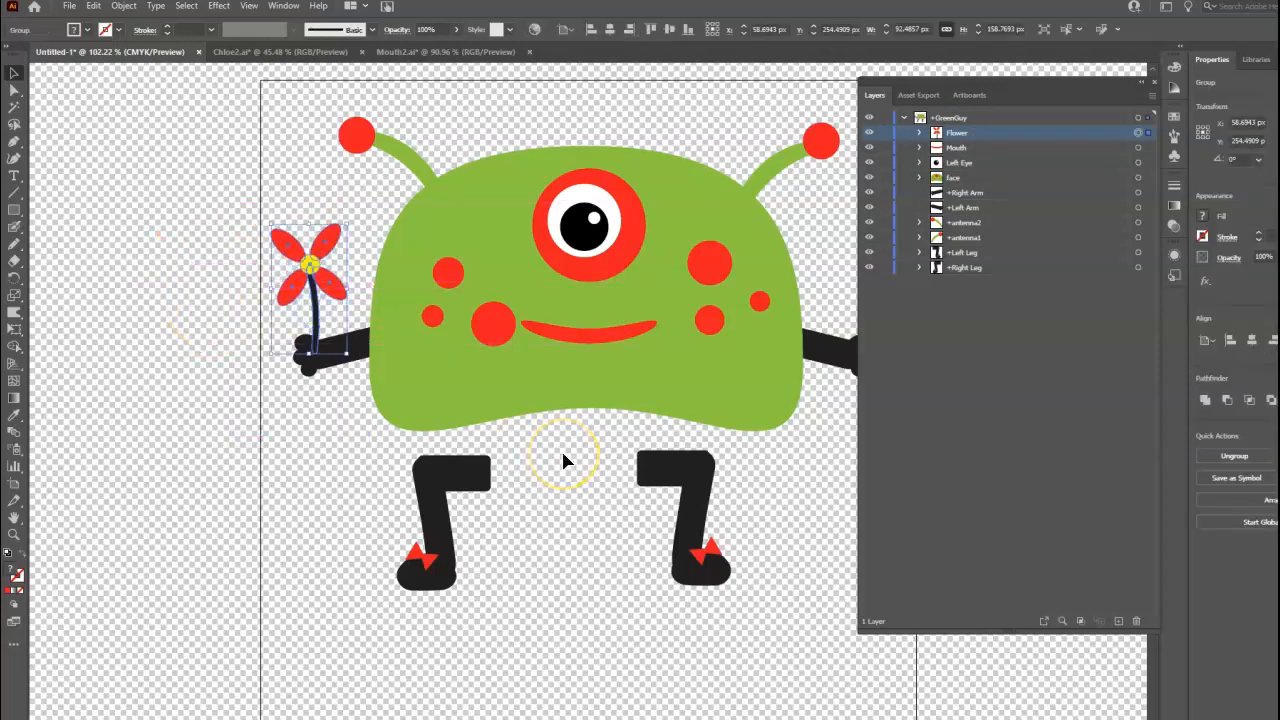
pyautogui.click(869, 133)
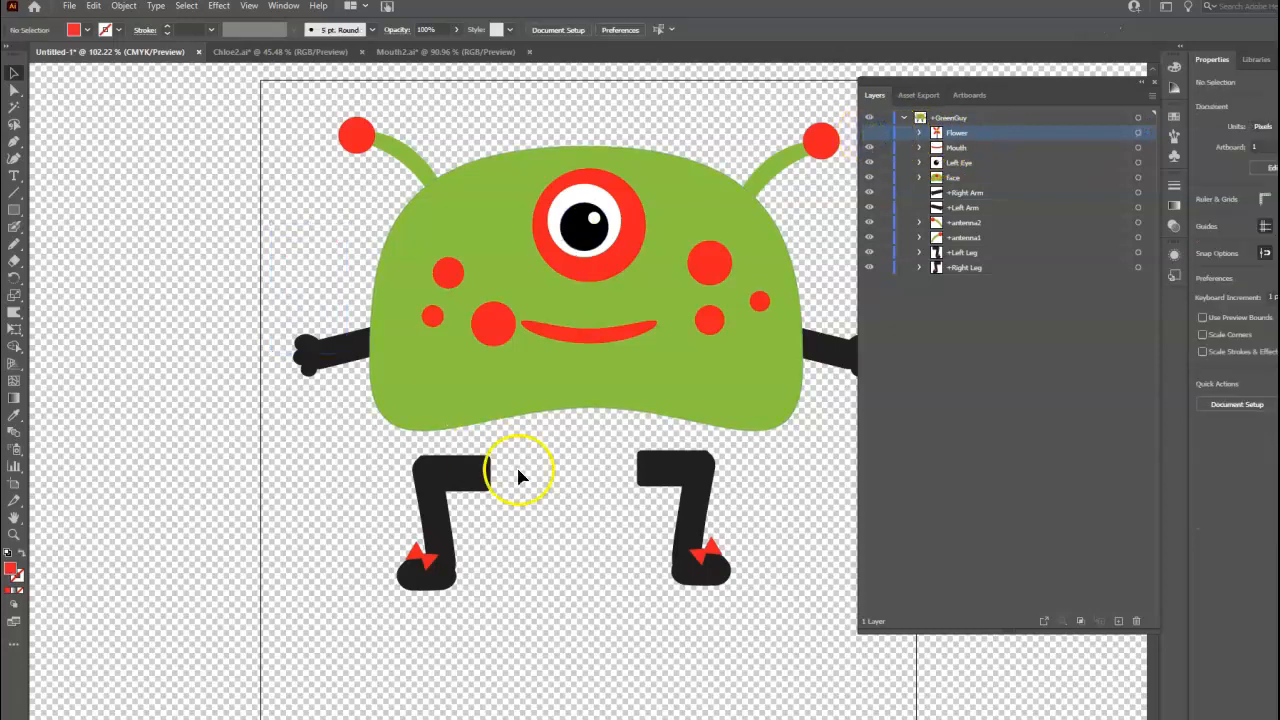
# Step: Rotate the right leg so its foot angles inward and tuck its upper end behind the body's lower edge
pyautogui.moveTo(456, 504); pyautogui.dragTo(520, 388)
pyautogui.moveTo(486, 432); pyautogui.dragTo(513, 398)
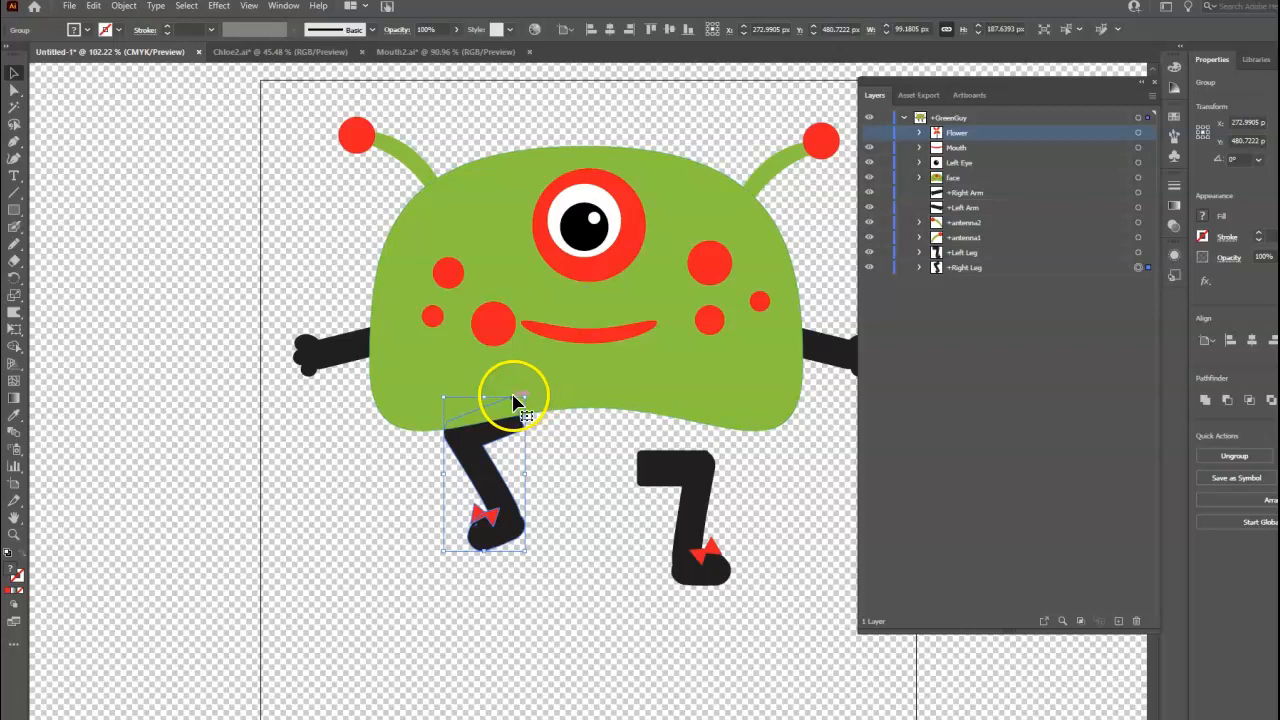
pyautogui.moveTo(477, 442)
pyautogui.mouseDown()
pyautogui.moveTo(494, 431)
pyautogui.moveTo(486, 443)
pyautogui.mouseUp()
# Step: Rotate the left leg inward to mirror the right one and tuck its upper end behind the body
pyautogui.click(690, 478)
pyautogui.moveTo(735, 451); pyautogui.dragTo(766, 481)
pyautogui.moveTo(714, 483); pyautogui.dragTo(687, 440)
pyautogui.click(594, 466)
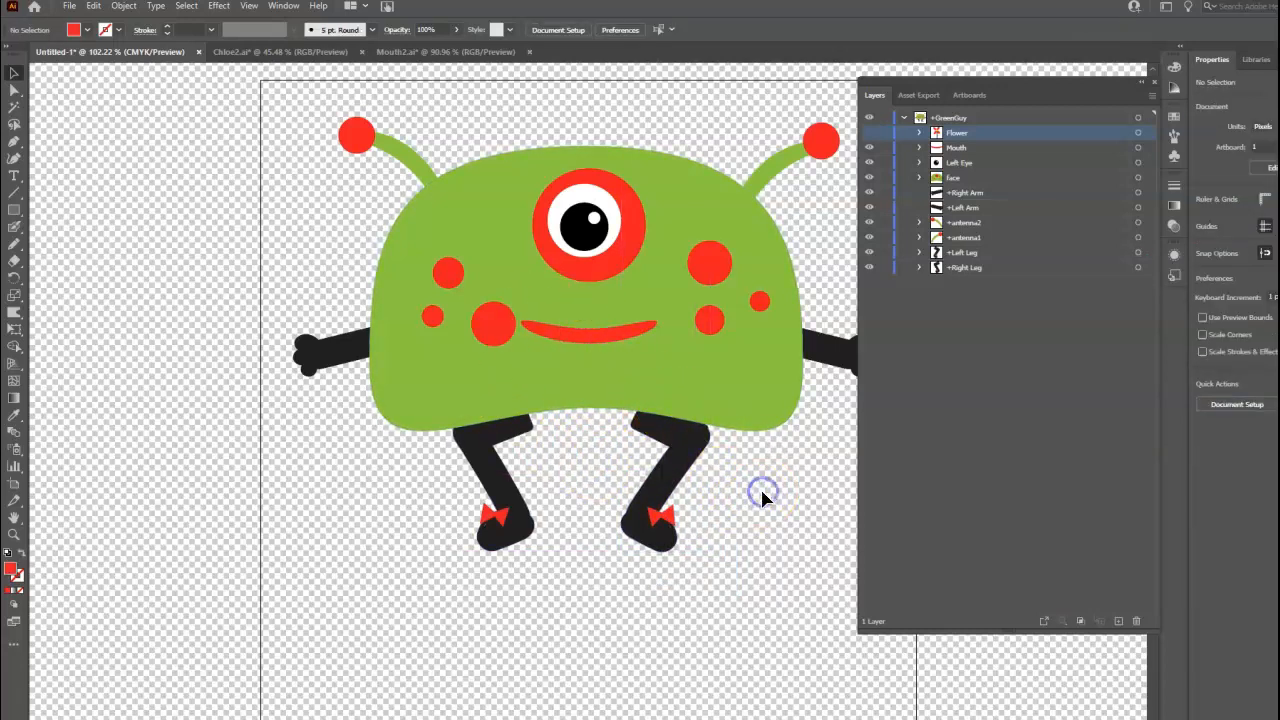
pyautogui.click(958, 119)
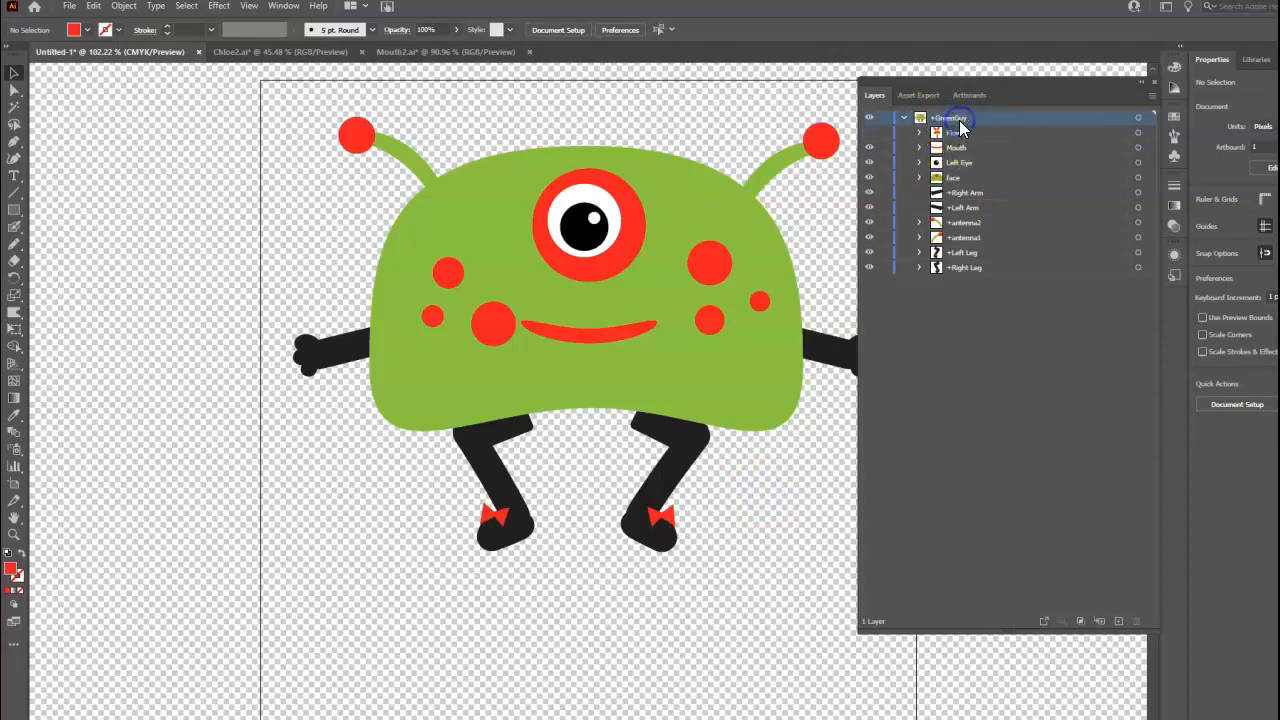
pyautogui.click(955, 147)
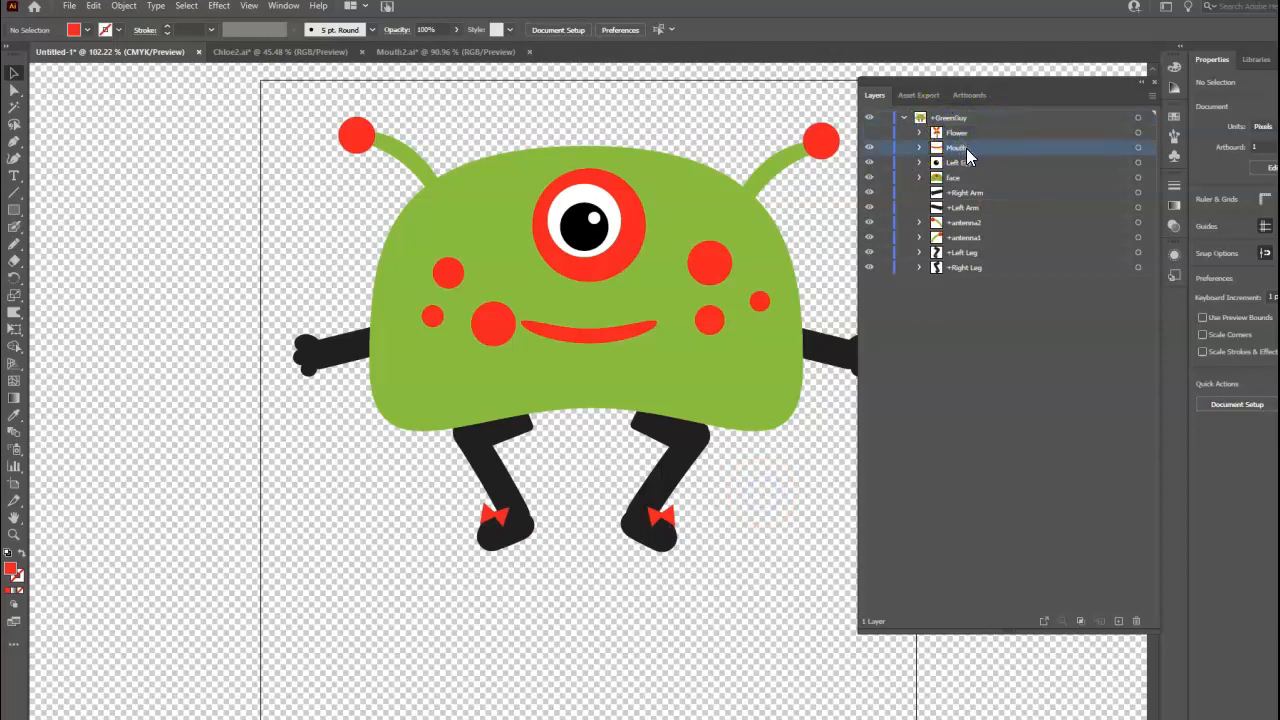
pyautogui.moveTo(965, 157); pyautogui.dragTo(985, 250)
# Step: Move both legs down so they sit clear of the green body
pyautogui.moveTo(448, 452); pyautogui.dragTo(500, 555)
pyautogui.moveTo(632, 524); pyautogui.dragTo(614, 624)
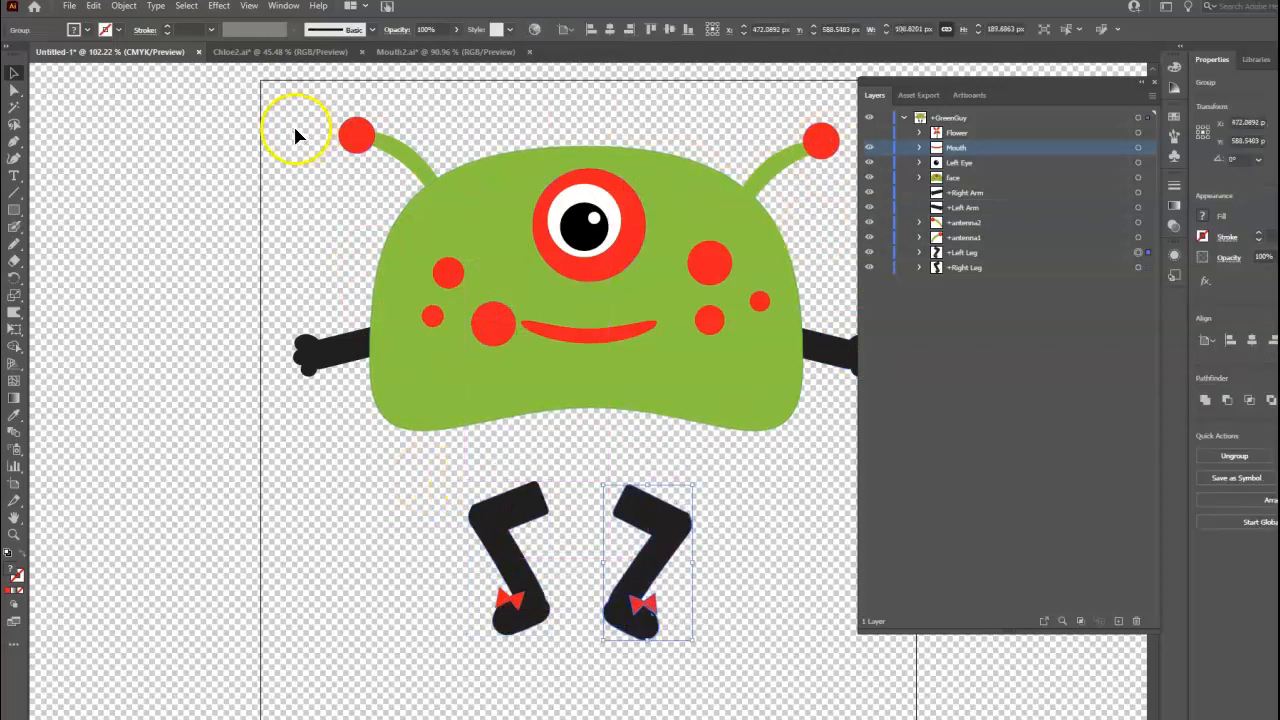
# Step: Group the mouth, eye, face, arms and antennae together and name the group Head
pyautogui.moveTo(784, 381); pyautogui.dragTo(851, 458)
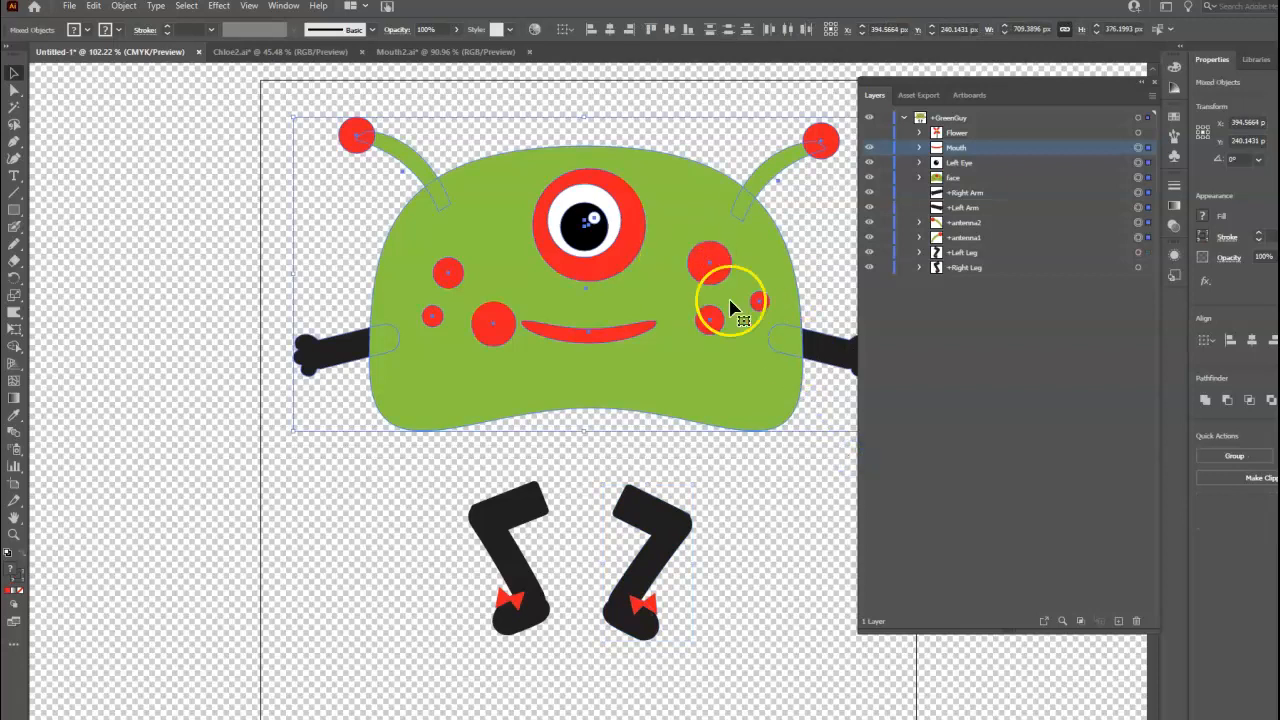
pyautogui.click(1230, 455)
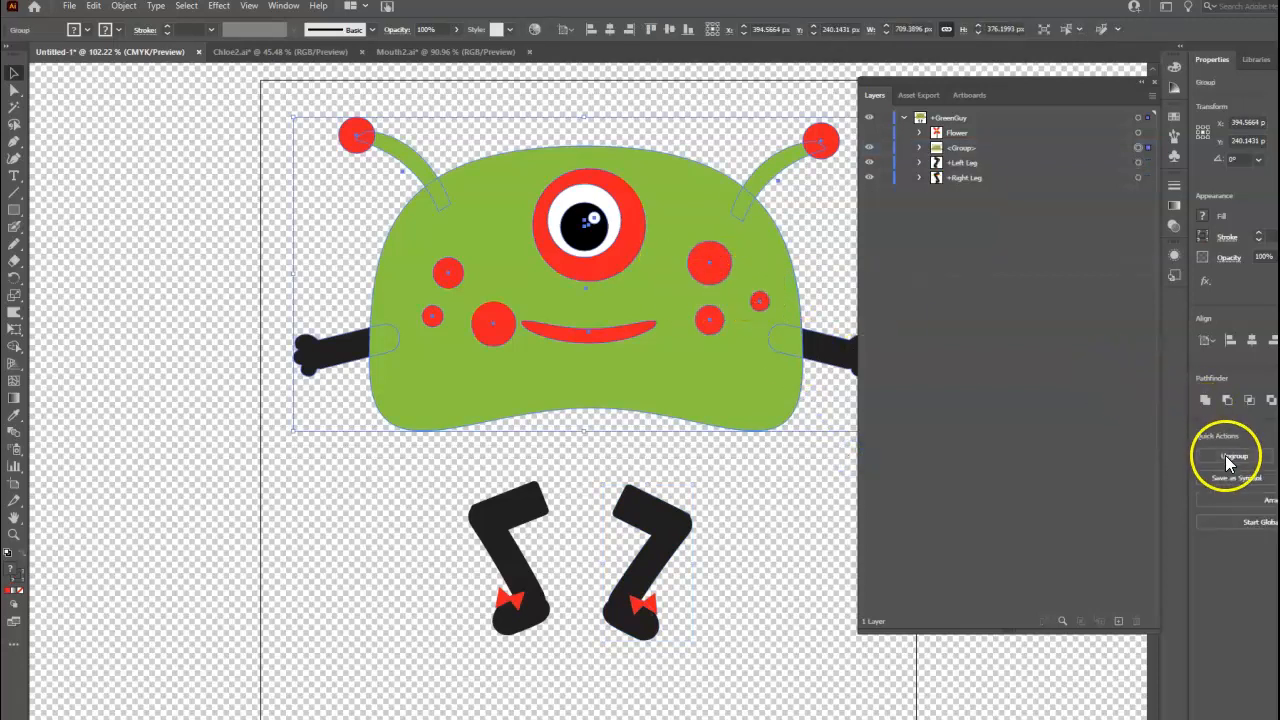
pyautogui.doubleClick(992, 149)
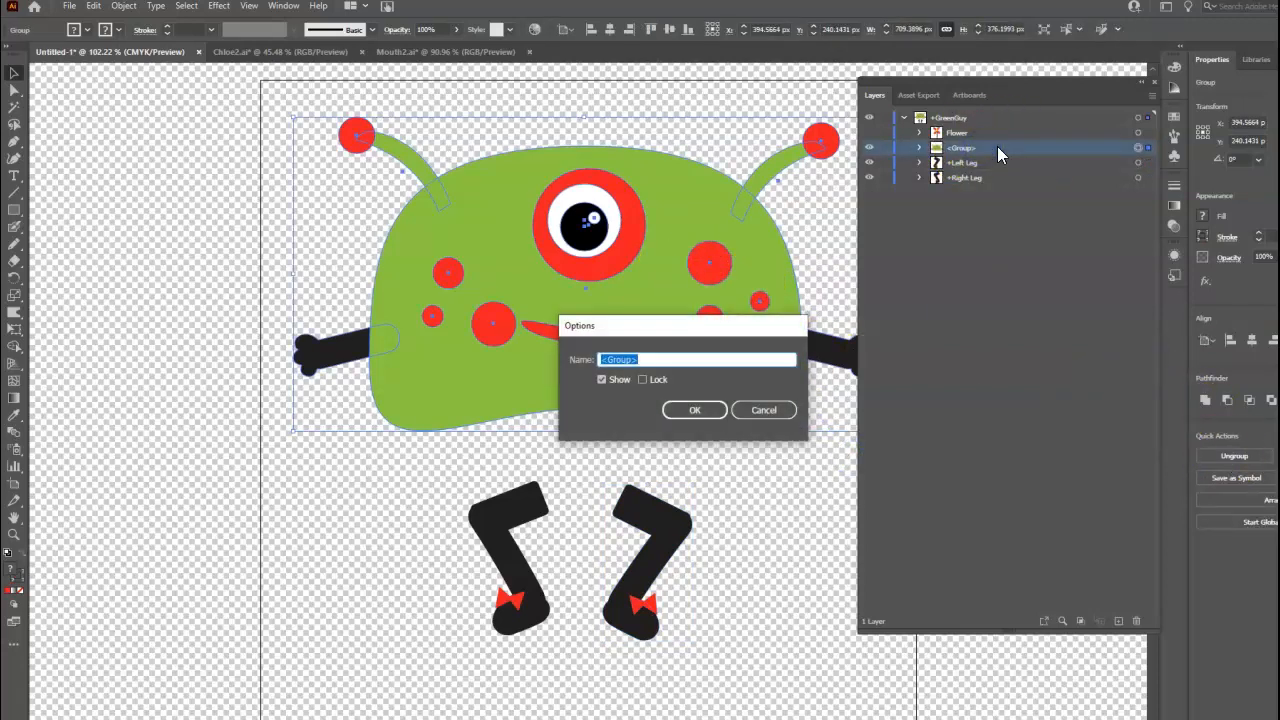
pyautogui.press('Return')
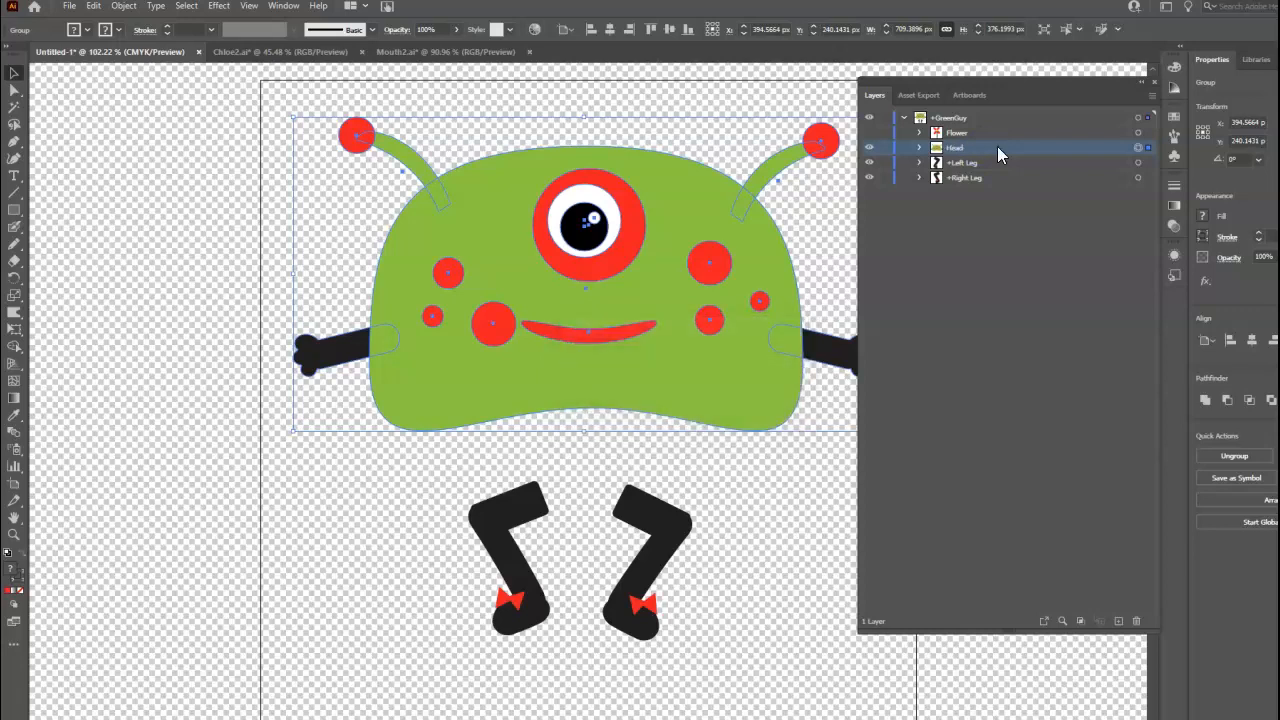
pyautogui.click(1022, 200)
# Step: Group the two legs together and name the group Body
pyautogui.click(490, 547)
pyautogui.click(811, 541)
pyautogui.moveTo(455, 478); pyautogui.dragTo(712, 684)
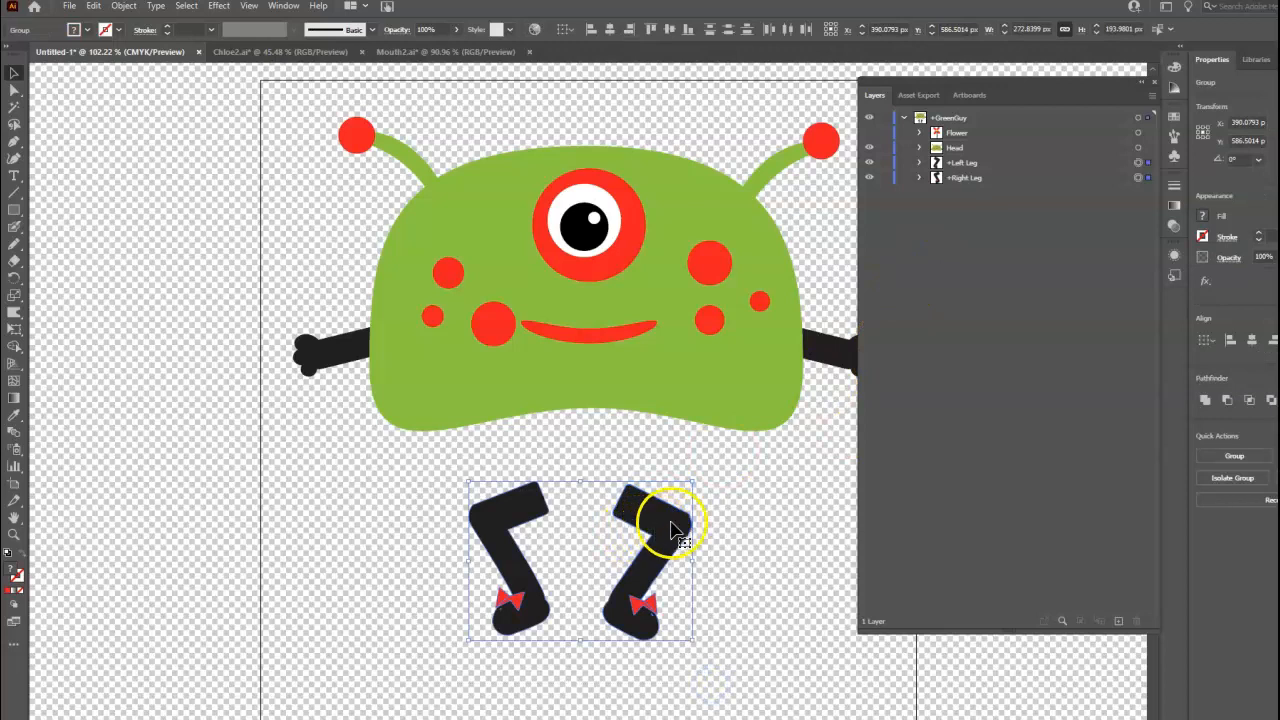
pyautogui.click(1245, 457)
pyautogui.doubleClick(960, 162)
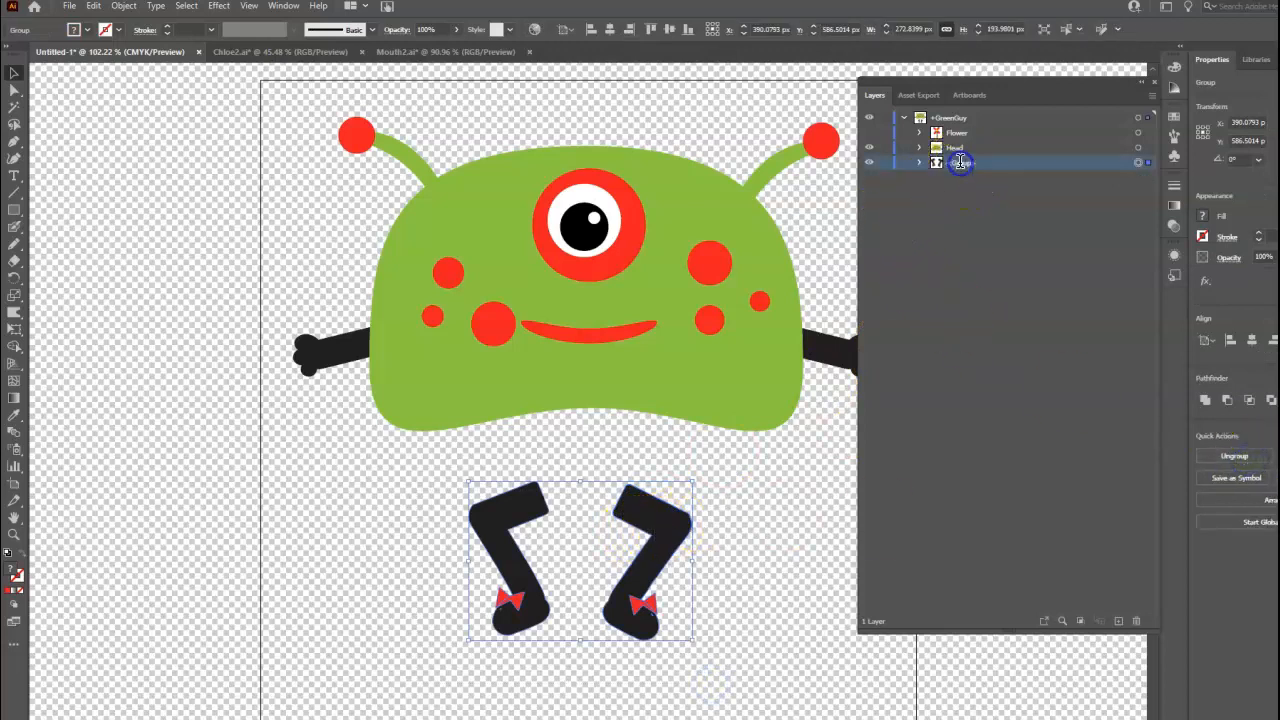
pyautogui.write('Body')
pyautogui.press('Return')
# Step: Examine how Chloe2.ai's layers are organised, focusing on the Head, Body and Hair groups and the parts inside Body
pyautogui.click(287, 51)
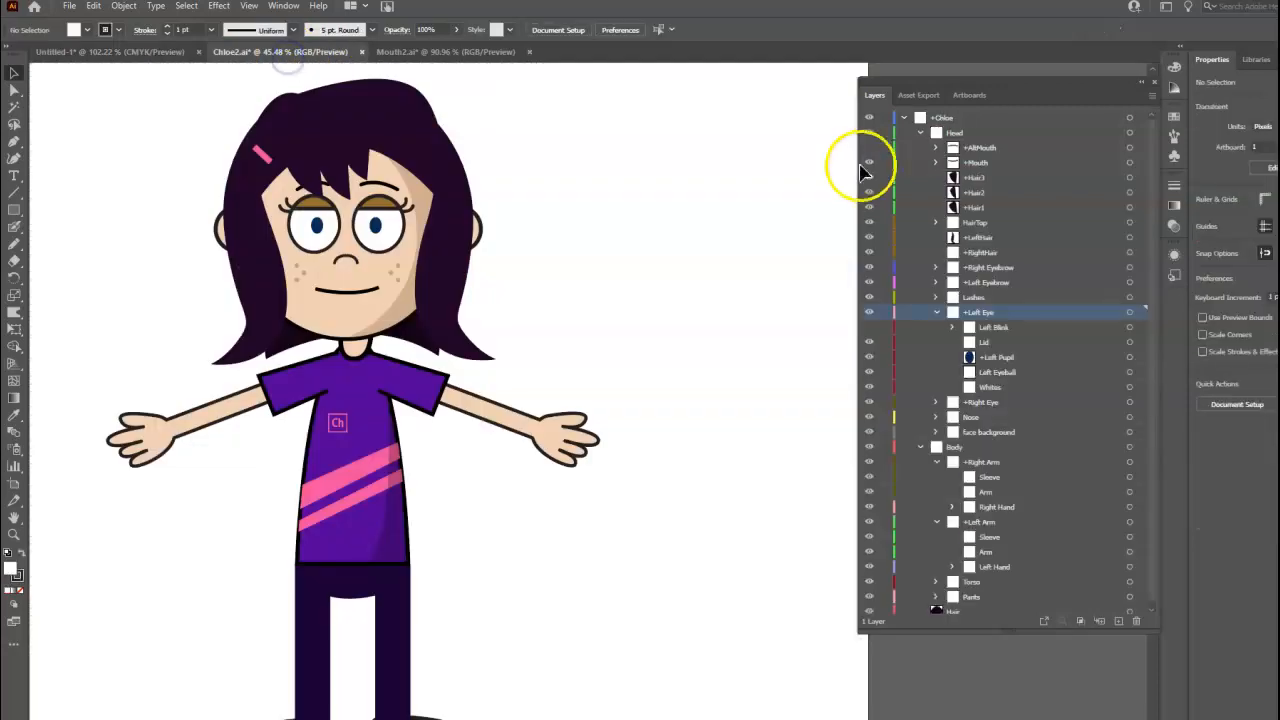
pyautogui.click(920, 133)
pyautogui.click(920, 148)
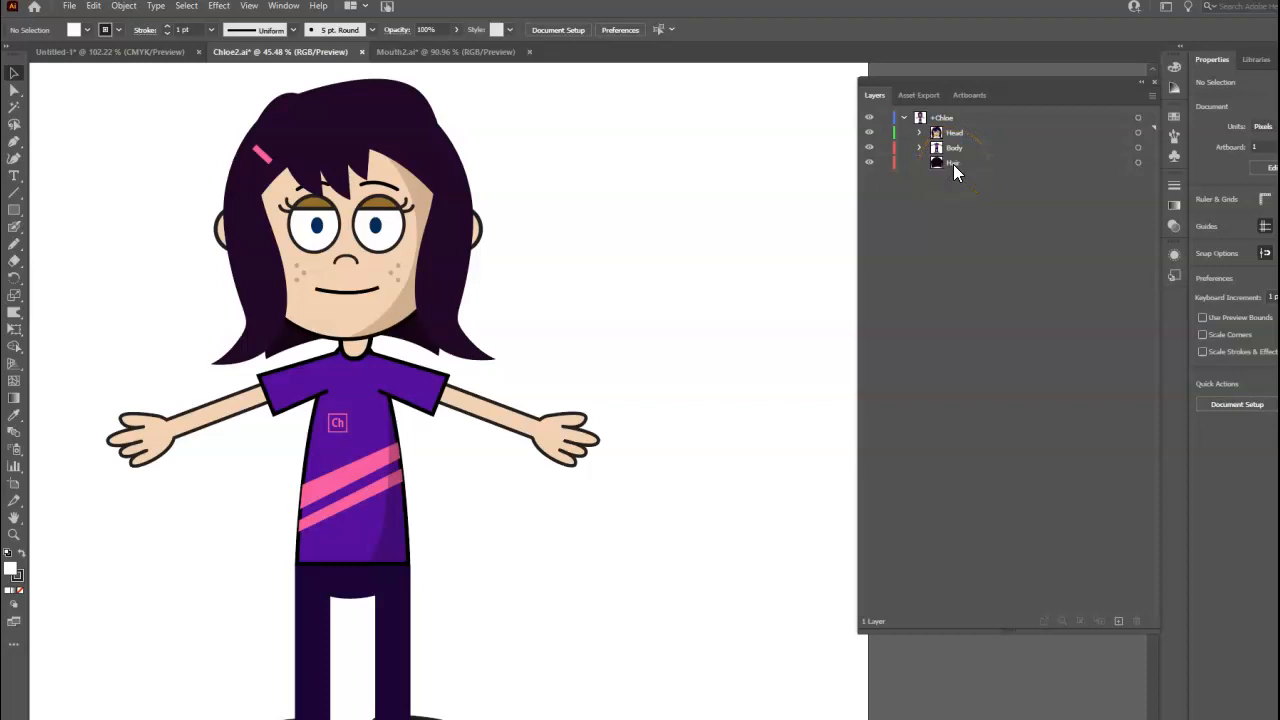
pyautogui.moveTo(953, 164); pyautogui.dragTo(959, 126)
pyautogui.click(918, 133)
pyautogui.click(919, 134)
pyautogui.click(920, 148)
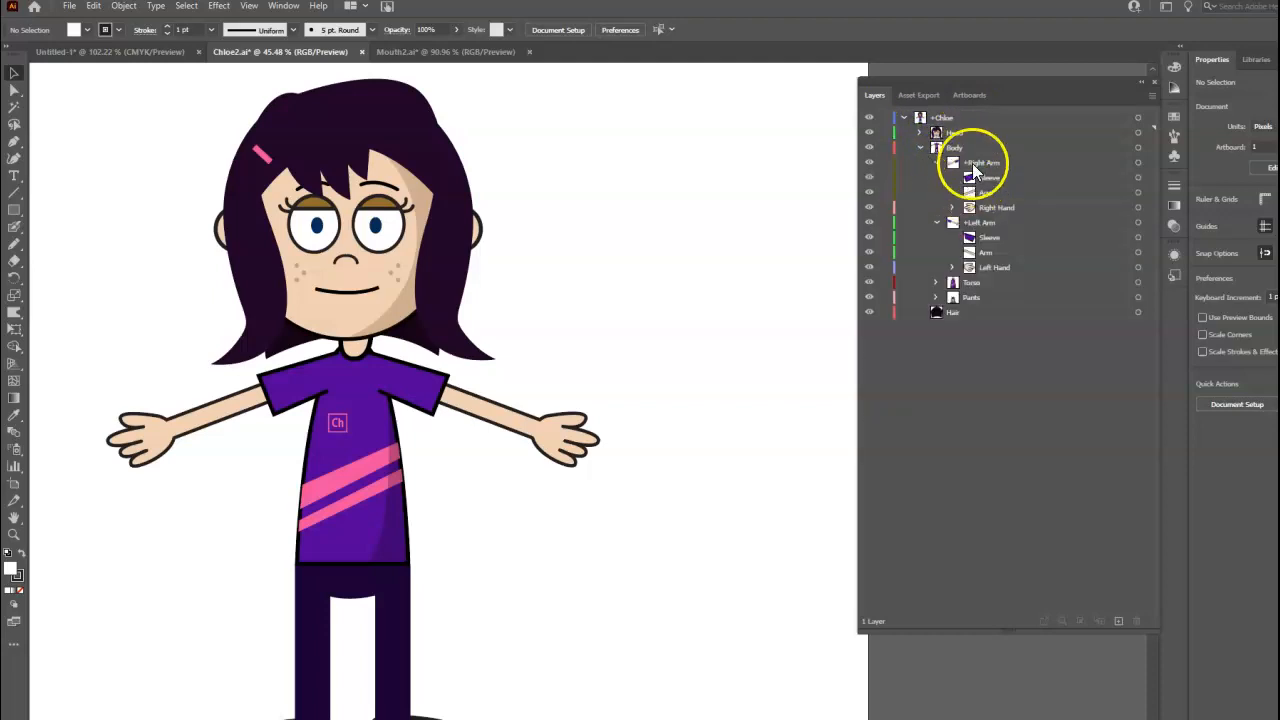
pyautogui.click(938, 163)
pyautogui.click(937, 177)
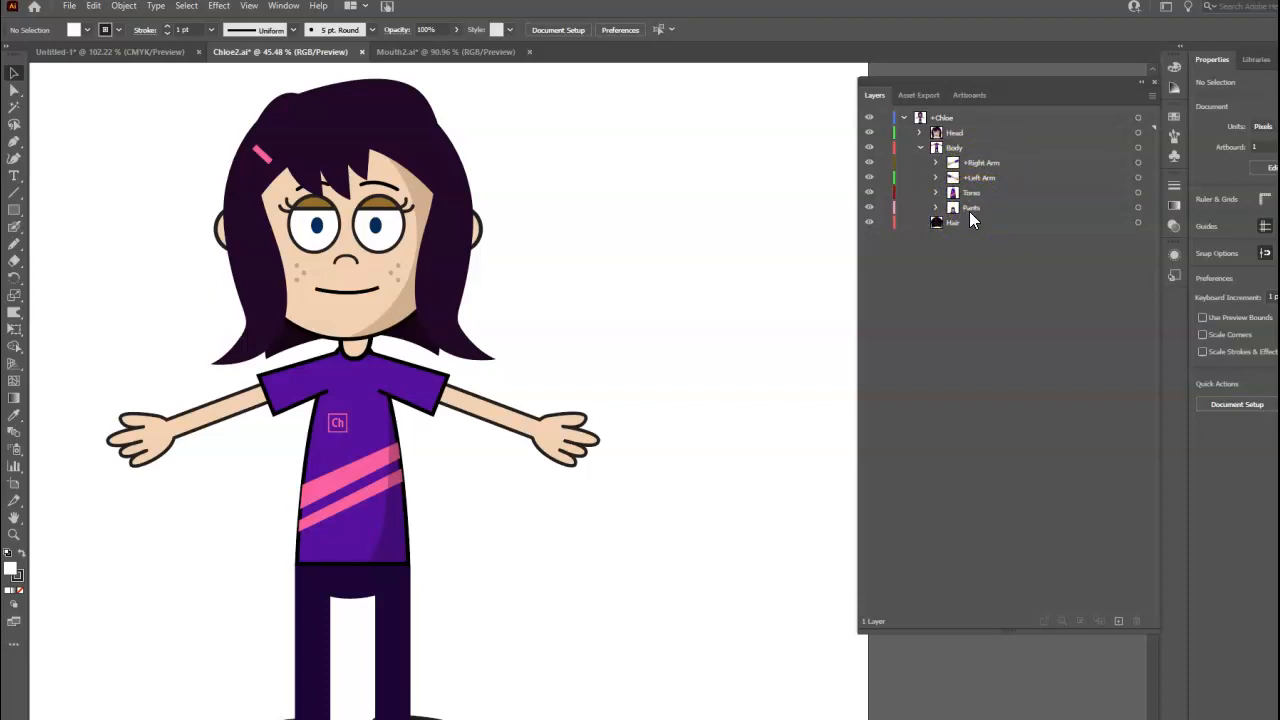
# Step: Return to the green character's document and move the Body group up so the legs tuck under the green body
pyautogui.click(149, 56)
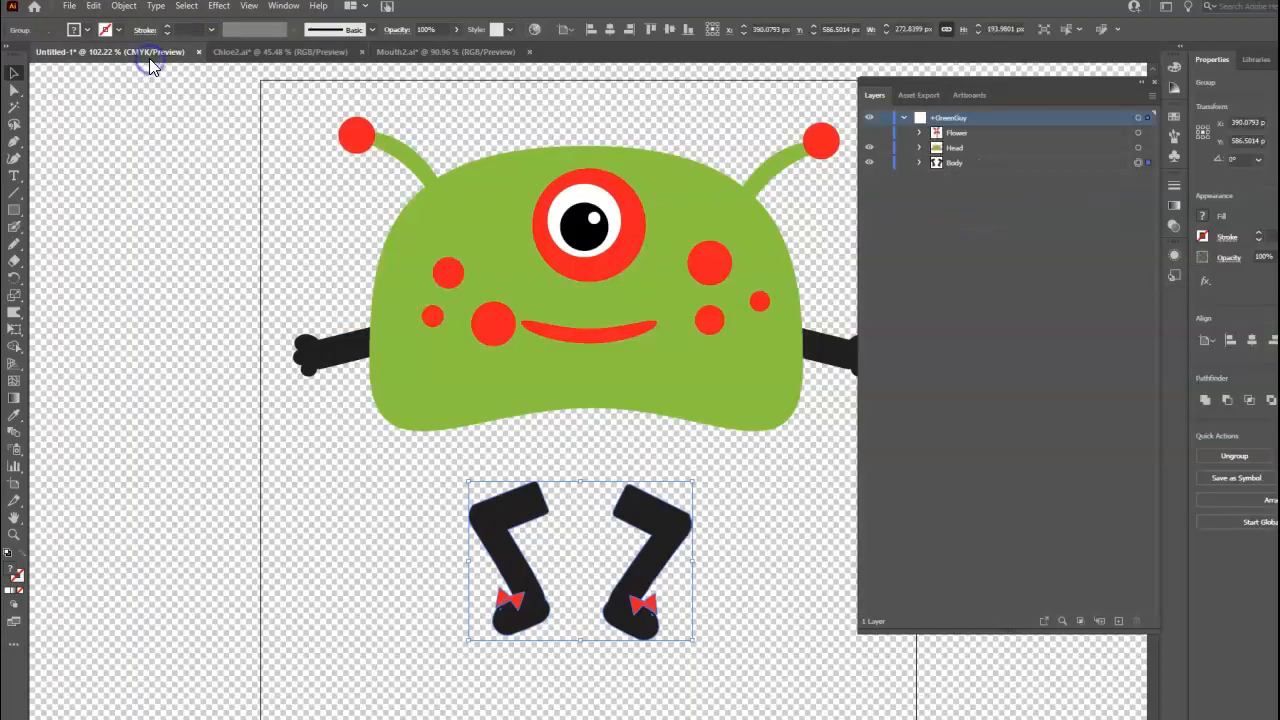
pyautogui.moveTo(515, 590); pyautogui.dragTo(513, 478)
pyautogui.click(790, 548)
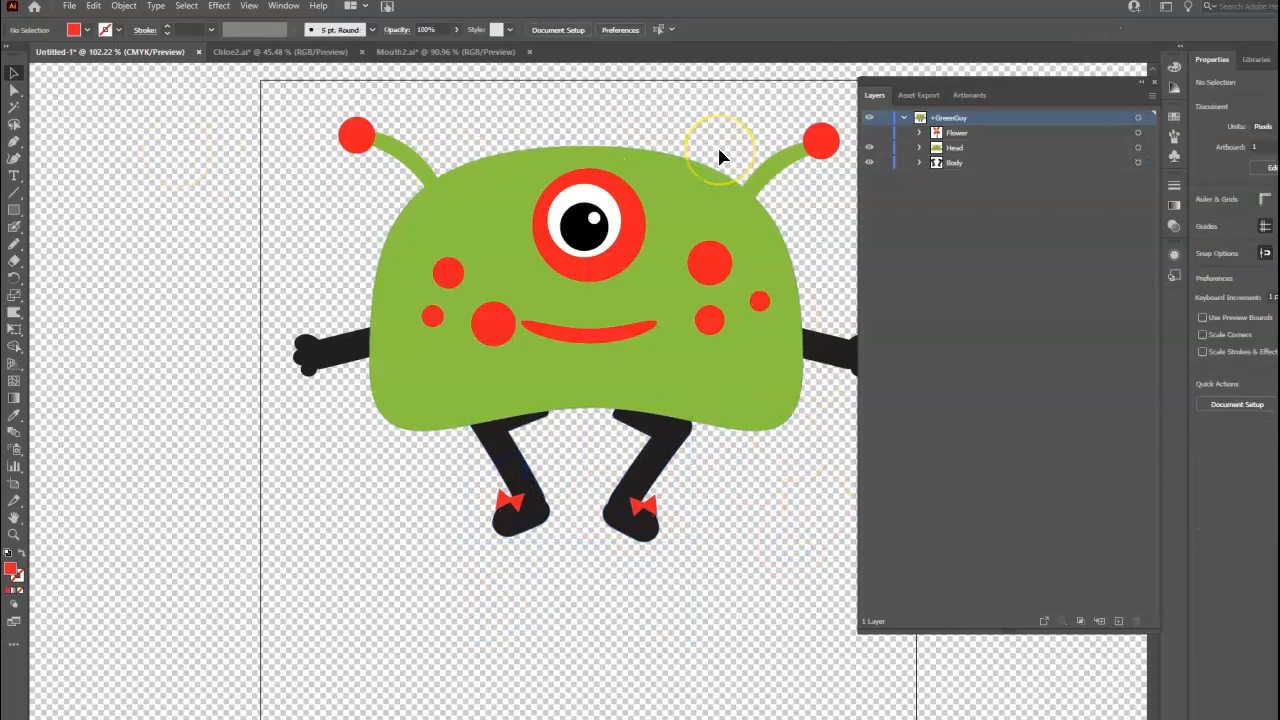
# Step: Save the document on the computer as an Illustrator file named GreenGuy, accepting the default Illustrator 2020 options
pyautogui.click(69, 6)
pyautogui.click(102, 152)
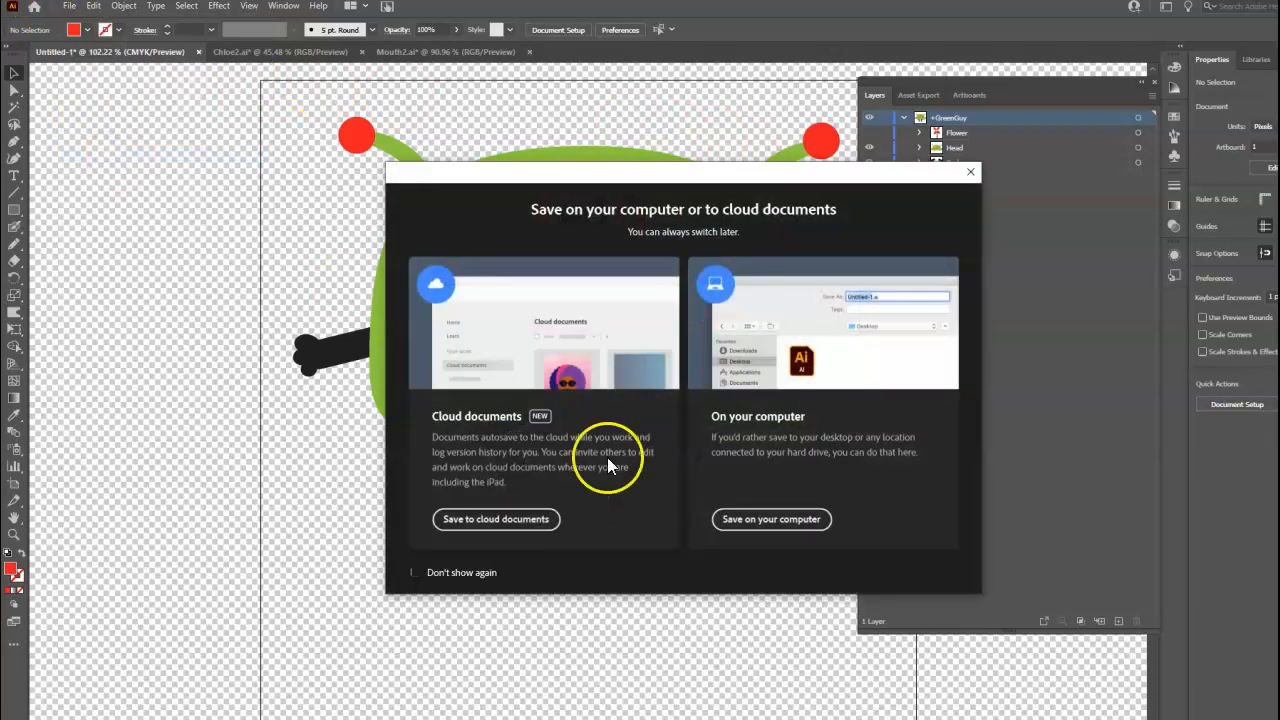
pyautogui.click(770, 519)
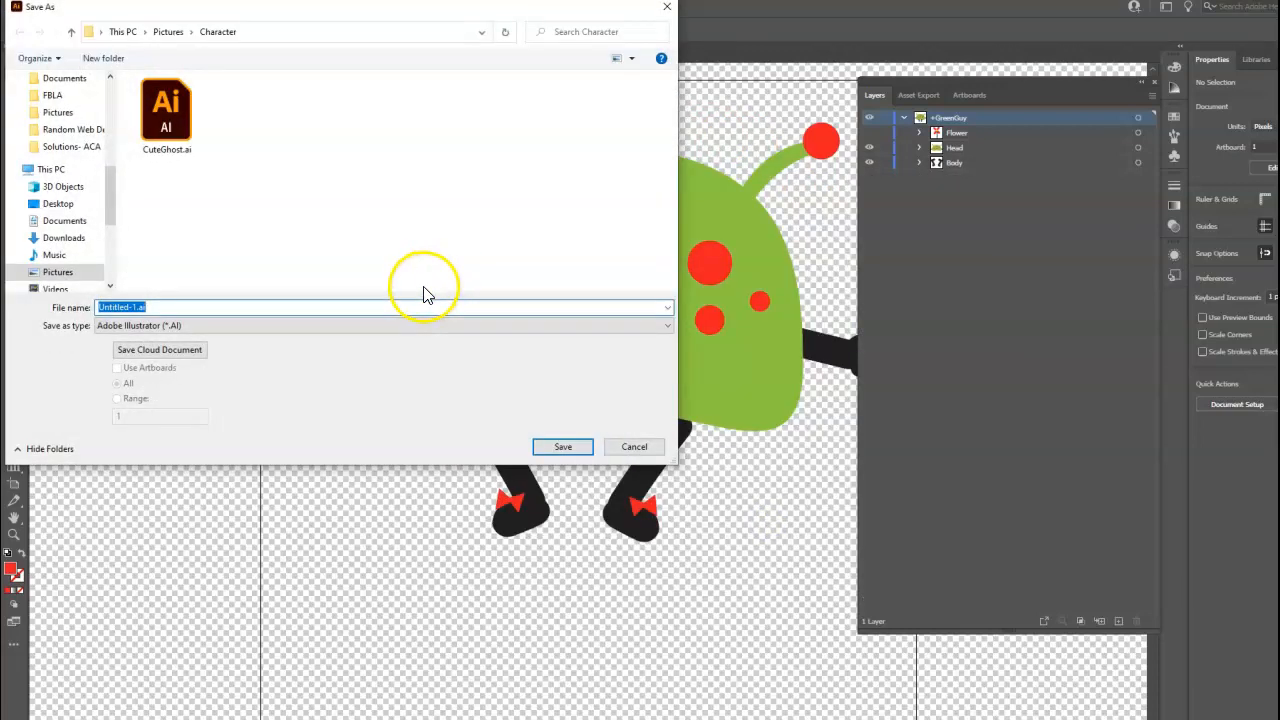
pyautogui.write('GreenGuy')
pyautogui.press('Return')
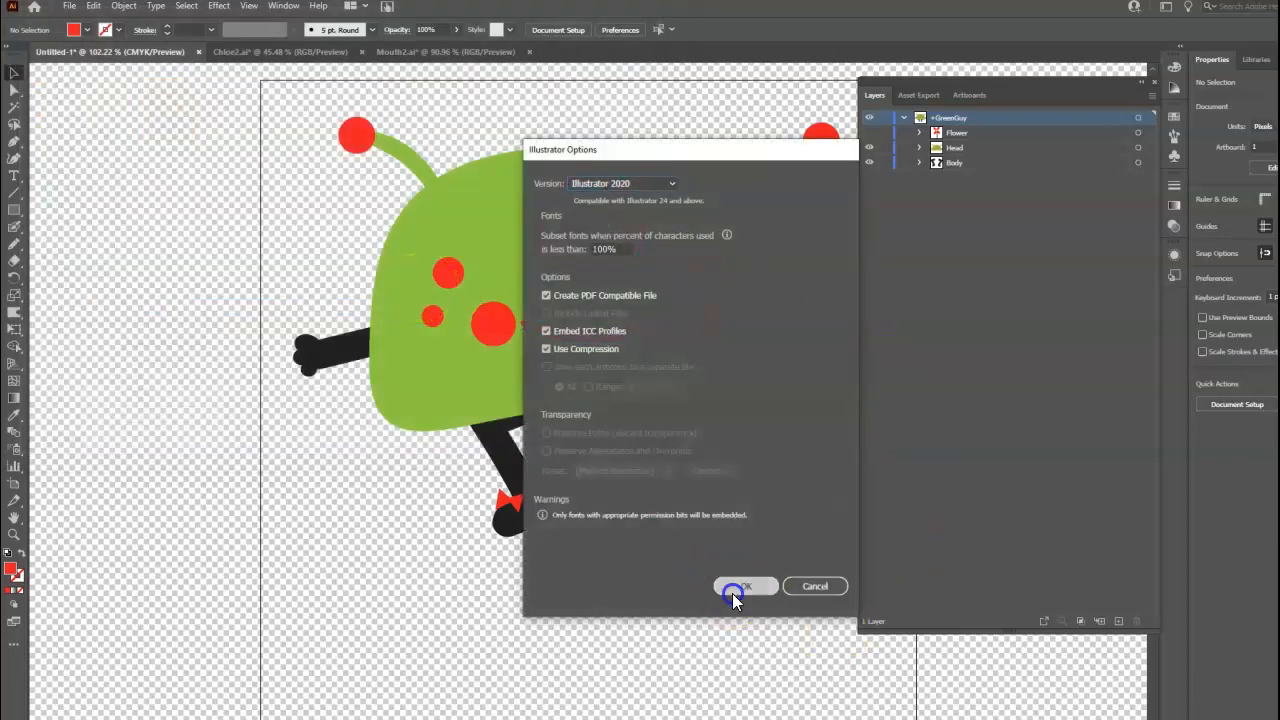
pyautogui.click(732, 593)
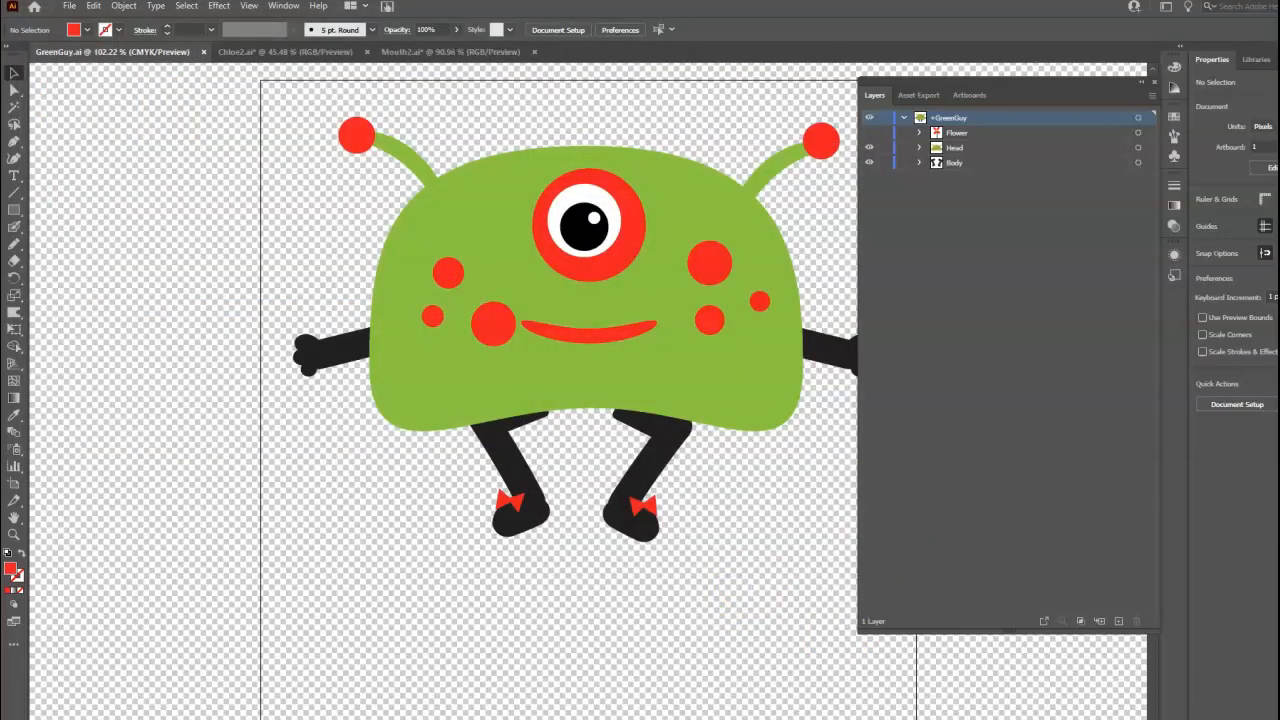
# Step: Switch to Character Animator and close the open Chloe puppet
pyautogui.hotkey('alt', 'Tab')
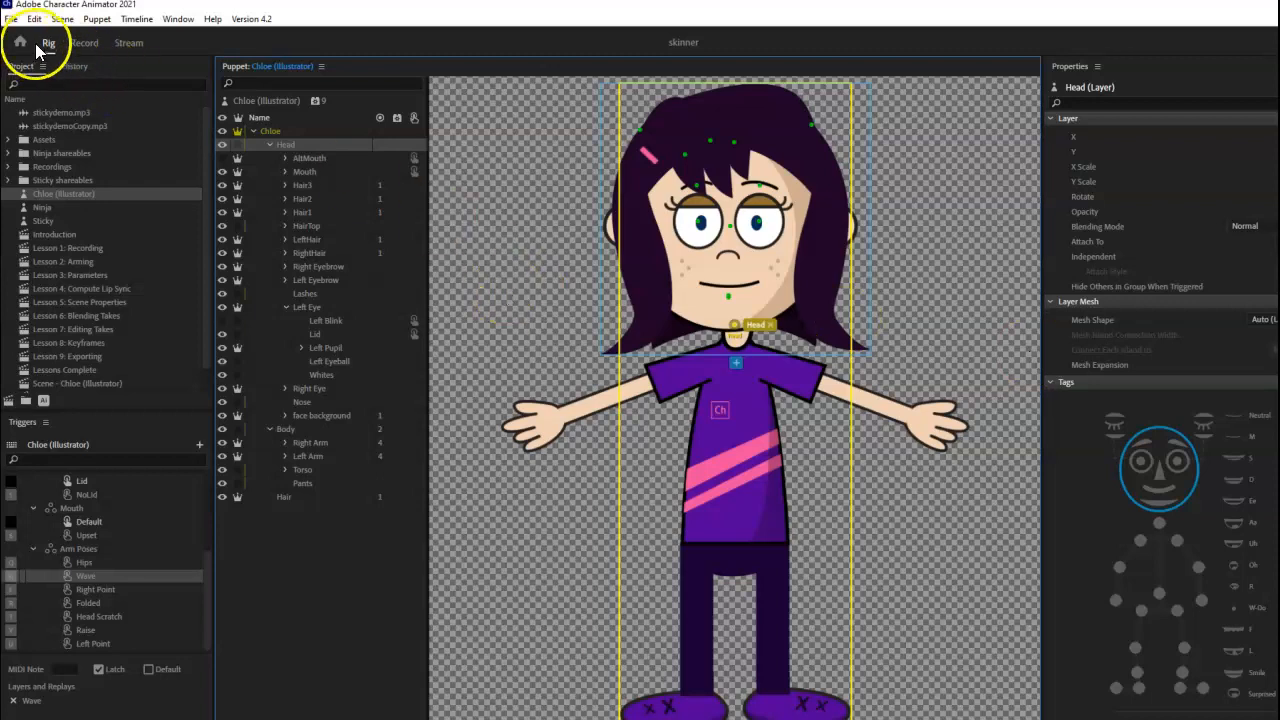
pyautogui.click(10, 18)
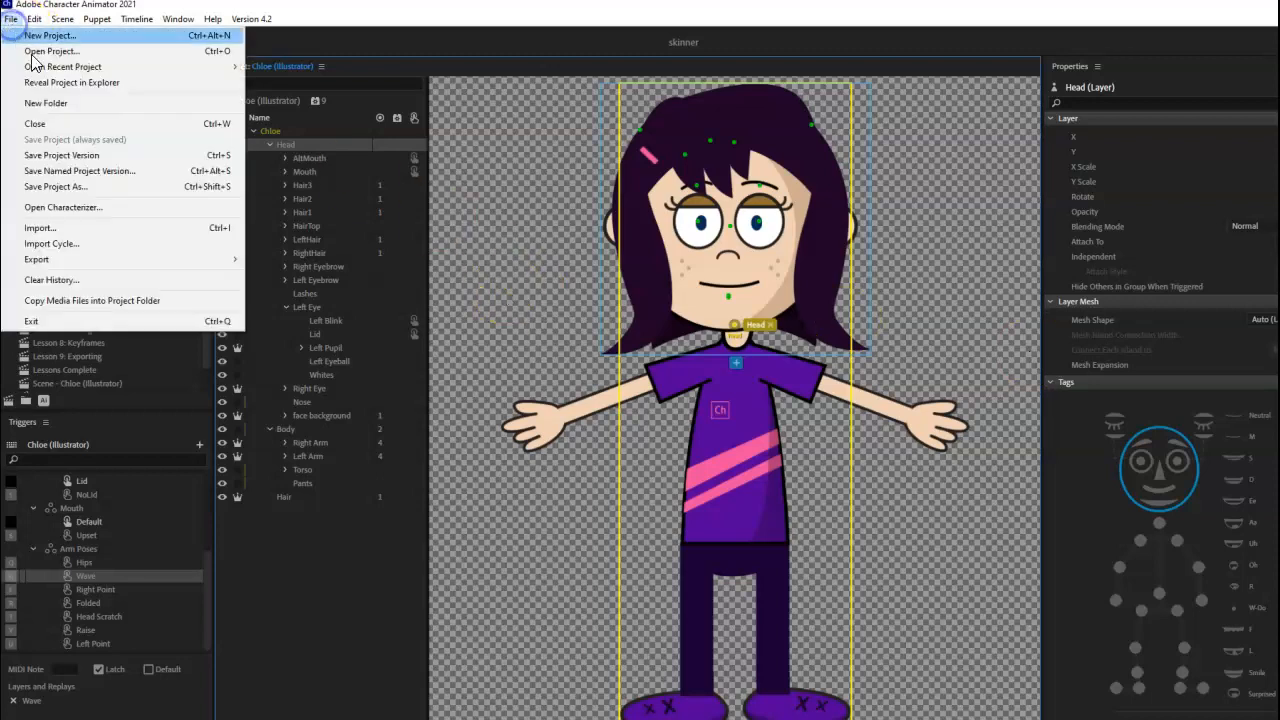
pyautogui.click(62, 124)
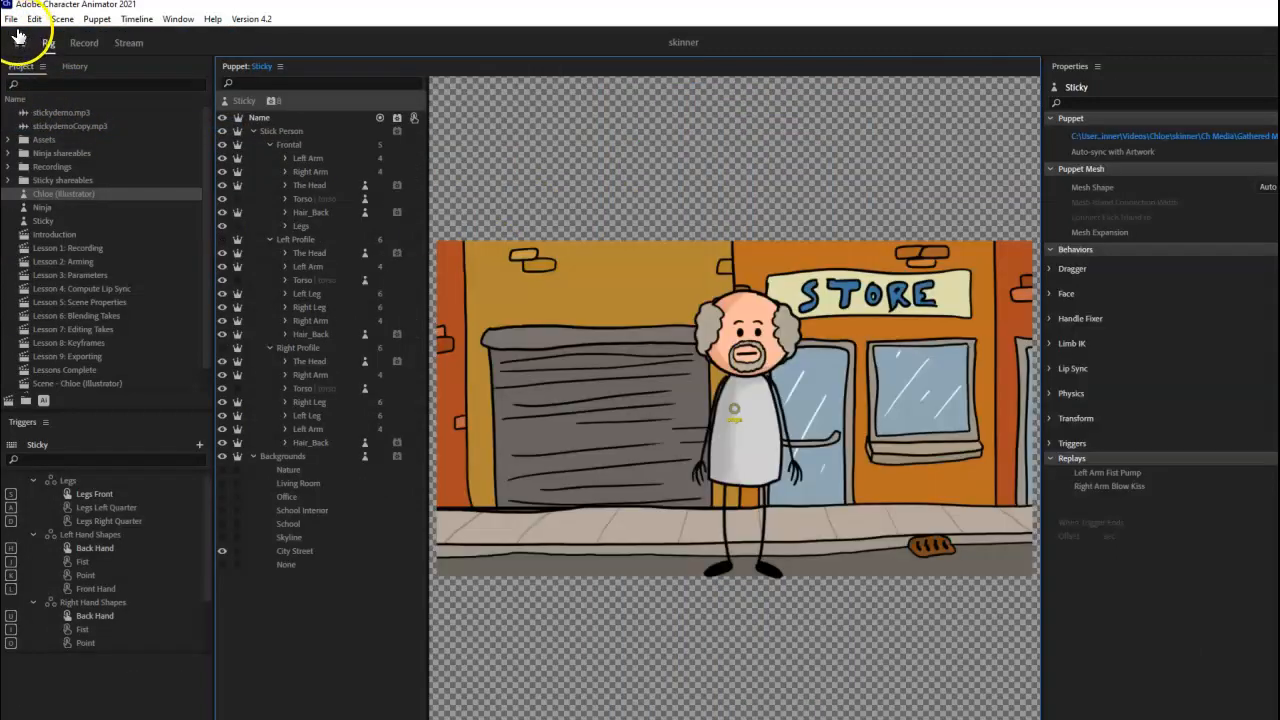
# Step: Create a new project in the Pictures > Character folder named Character Animator Project GreenGuy
pyautogui.click(11, 19)
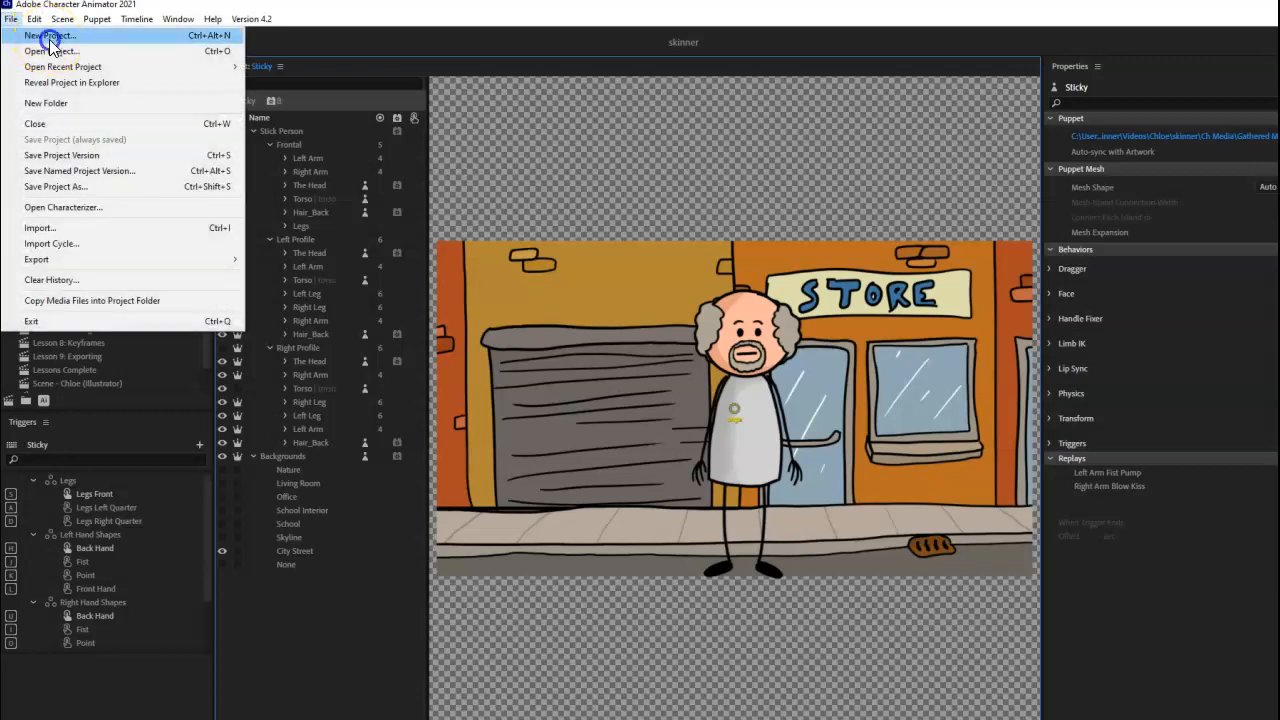
pyautogui.click(50, 35)
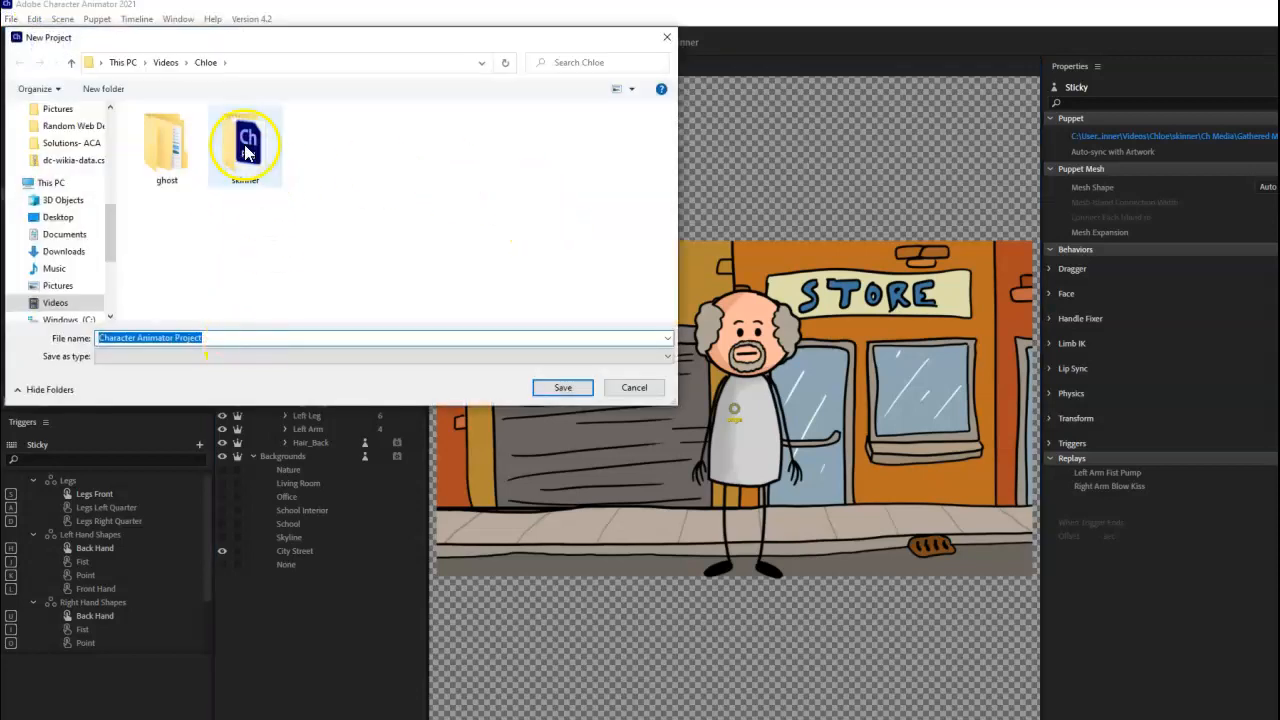
pyautogui.click(57, 285)
pyautogui.scroll(5, 250, 258)
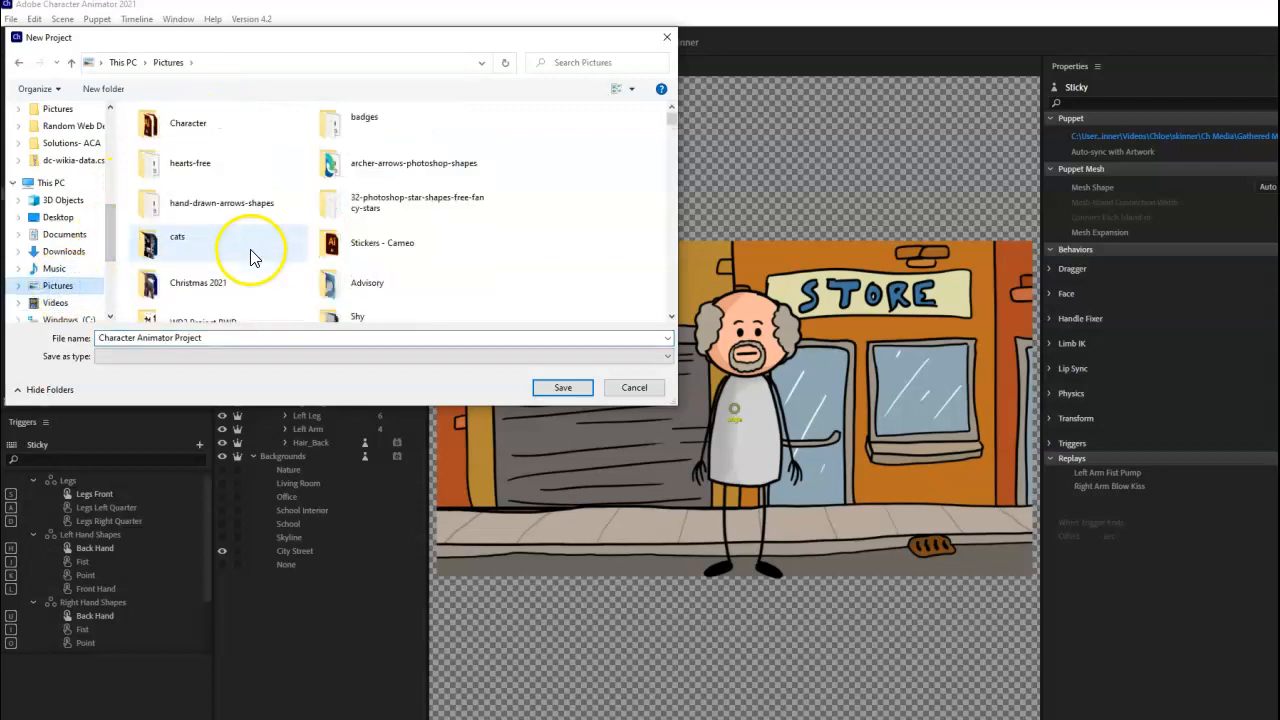
pyautogui.doubleClick(186, 128)
pyautogui.click(236, 337)
pyautogui.click(272, 338)
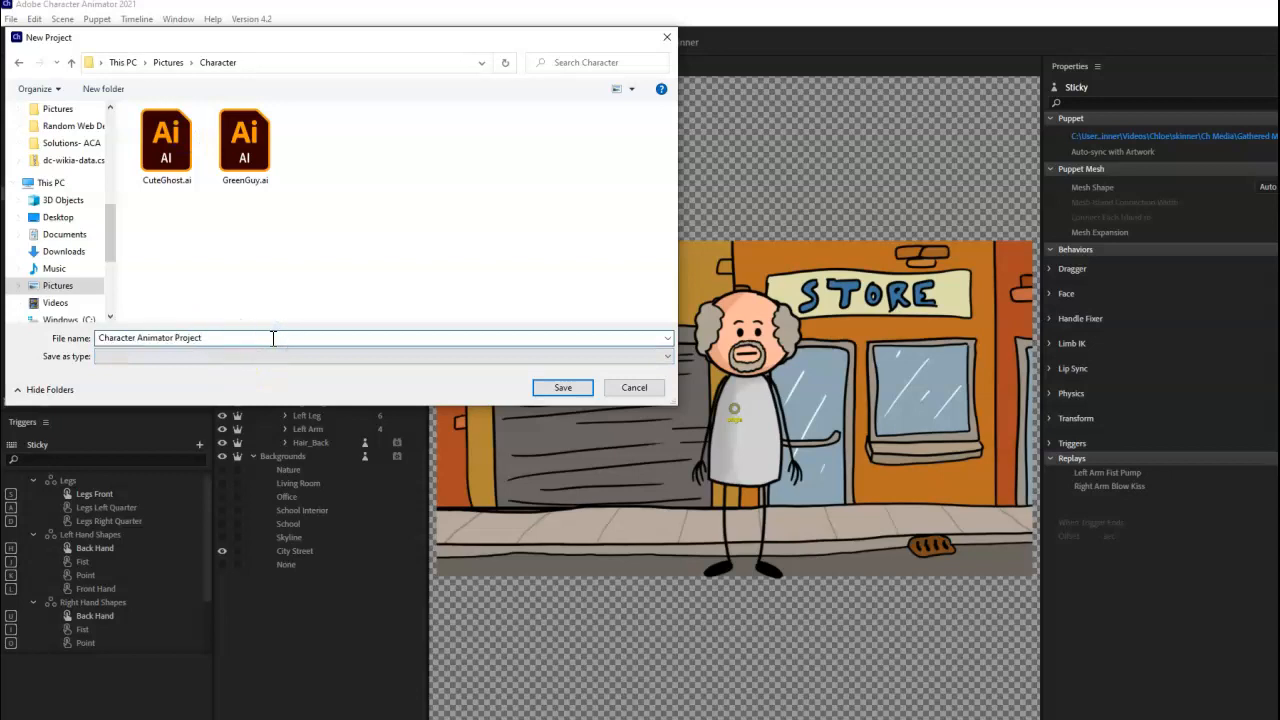
pyautogui.write('GreenGuy')
pyautogui.press('Return')
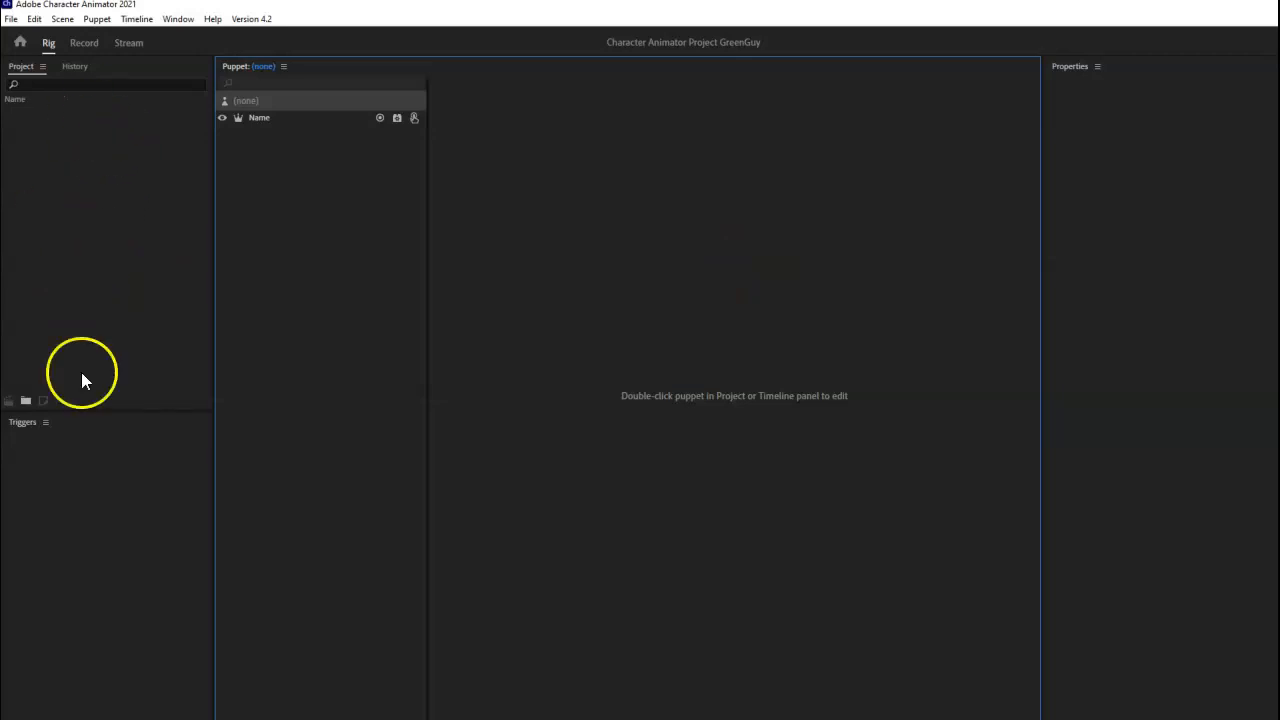
# Step: Import GreenGuy.ai from the Pictures > Character folder into the project as a puppet
pyautogui.doubleClick(98, 181)
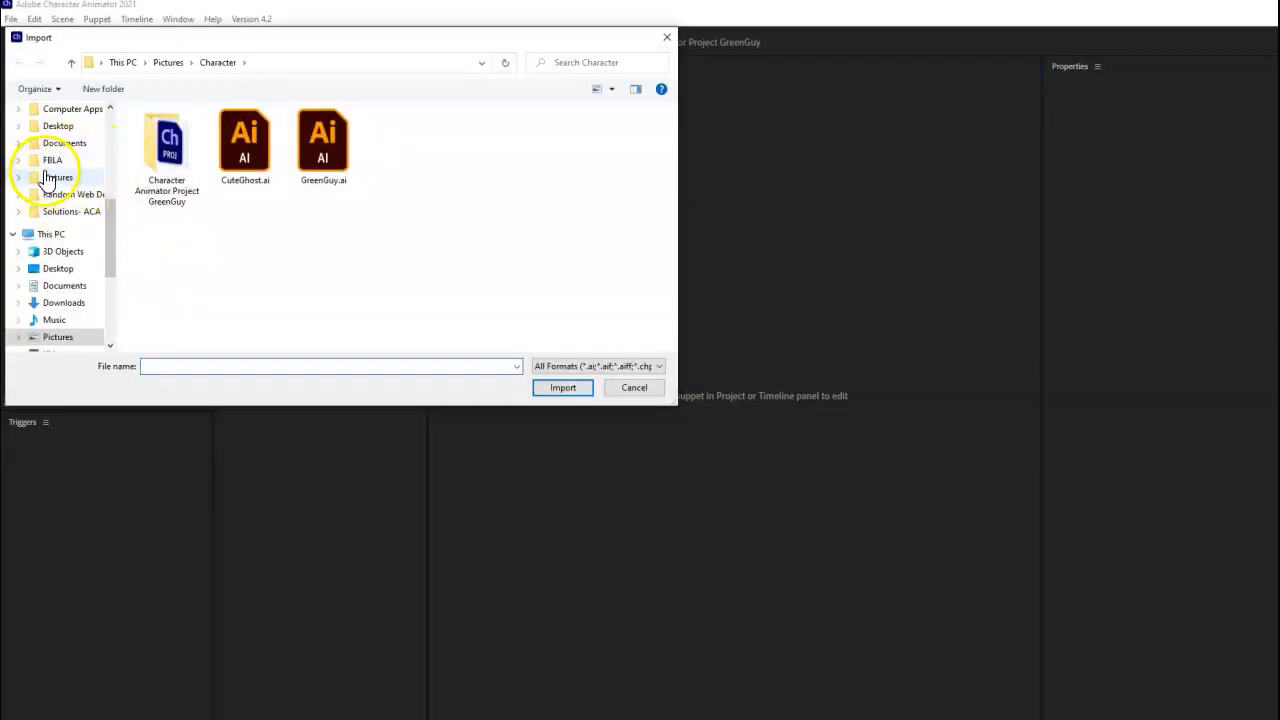
pyautogui.click(638, 386)
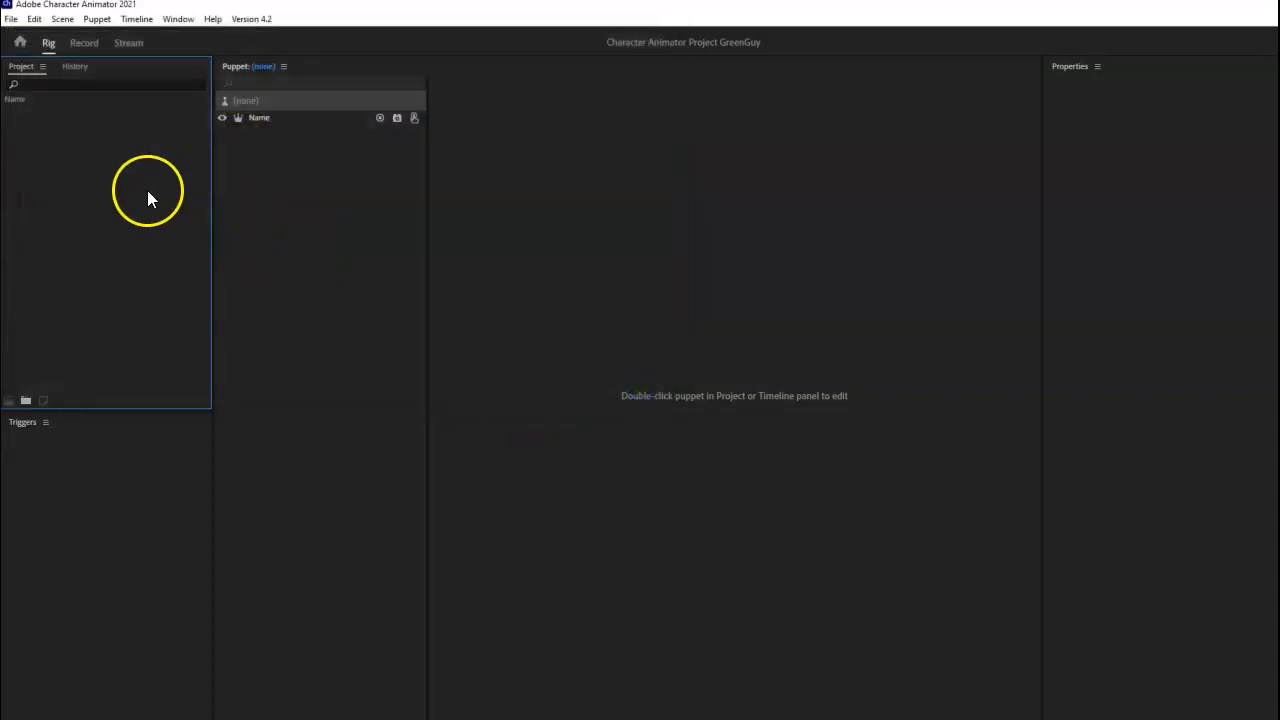
pyautogui.doubleClick(90, 212)
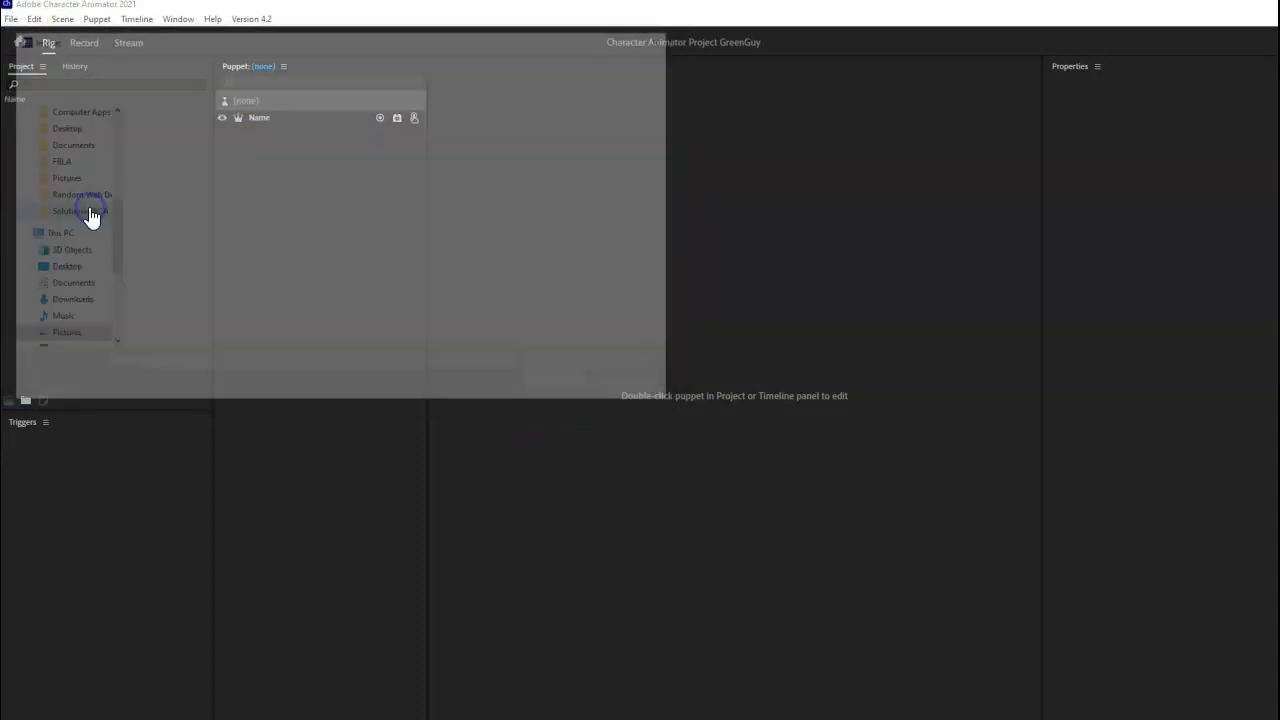
pyautogui.doubleClick(169, 199)
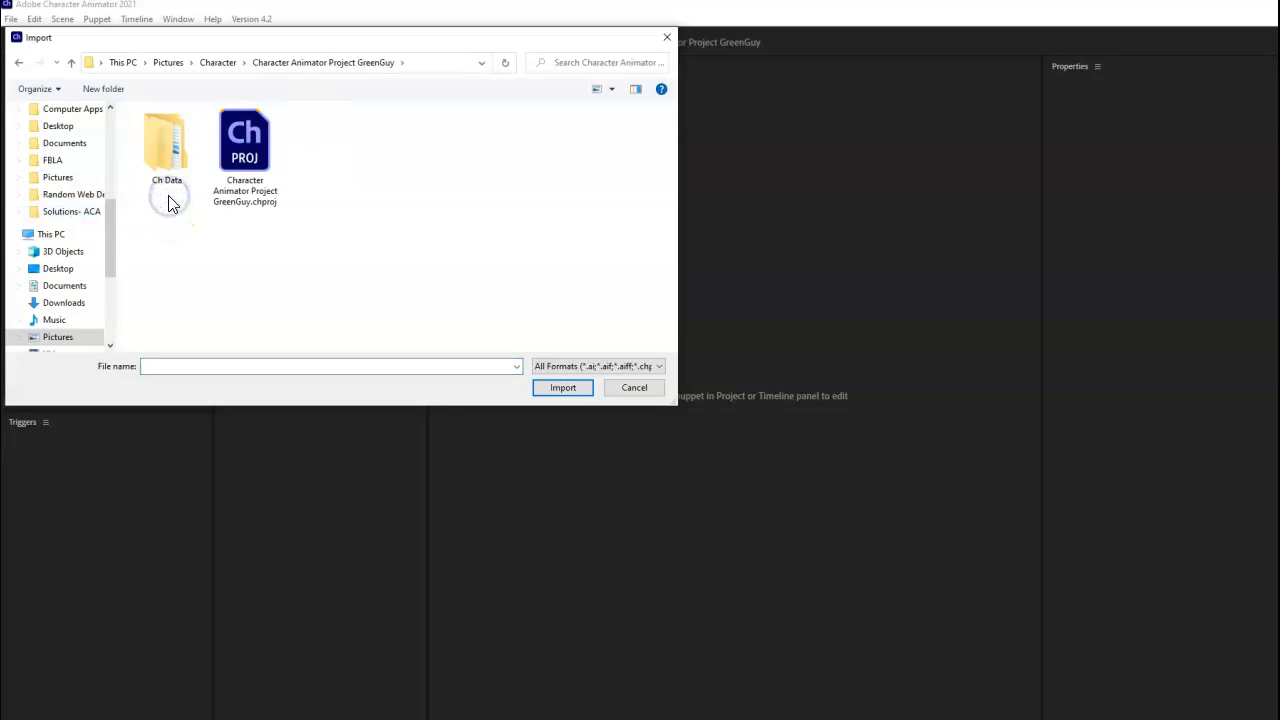
pyautogui.click(222, 62)
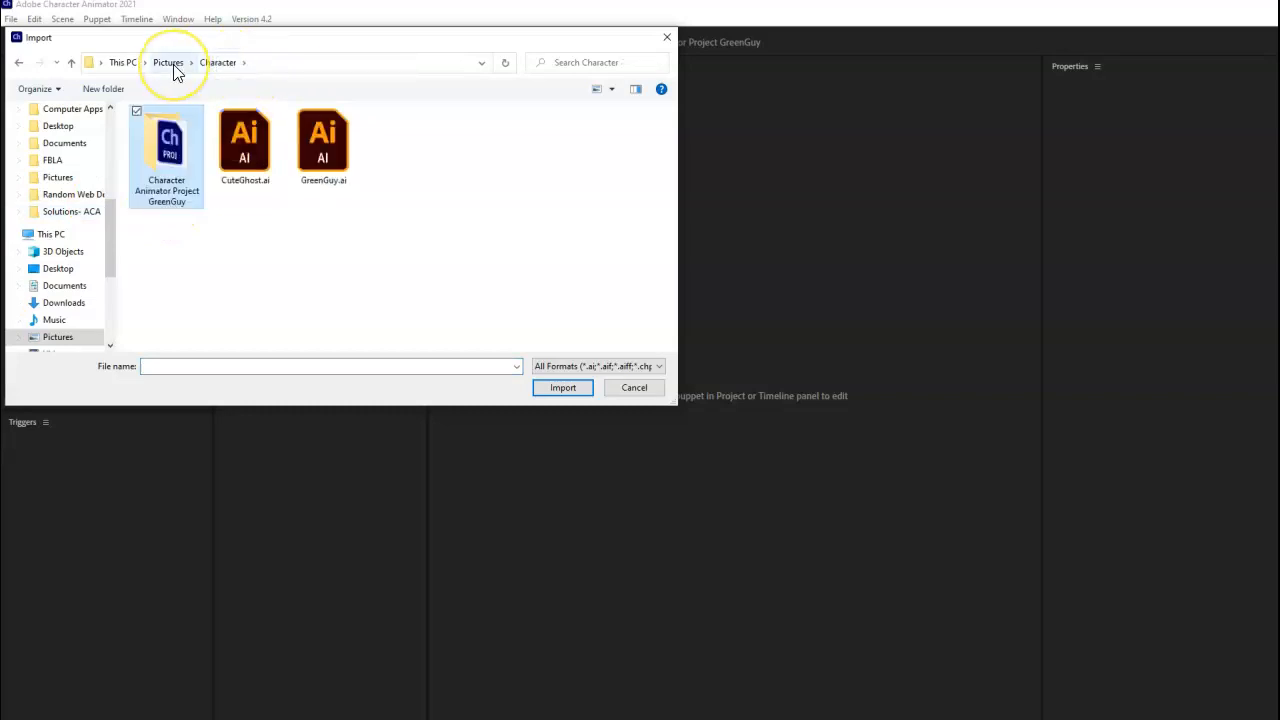
pyautogui.click(325, 143)
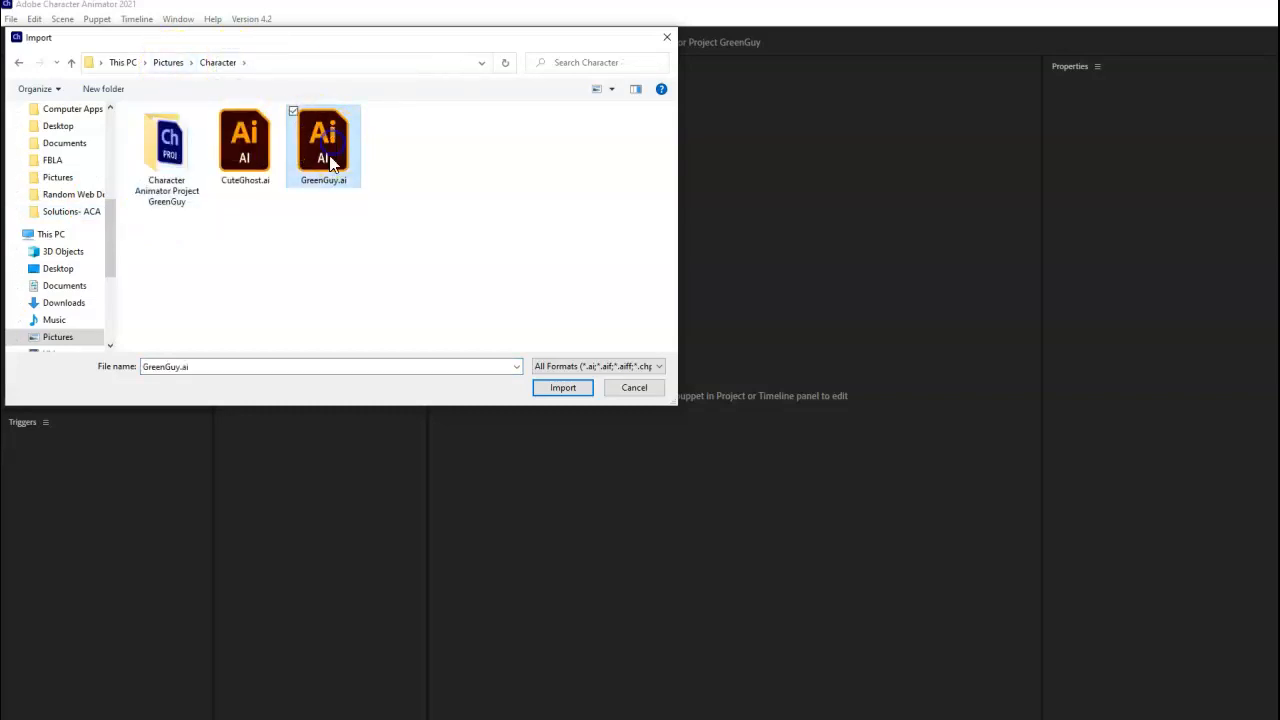
pyautogui.click(567, 390)
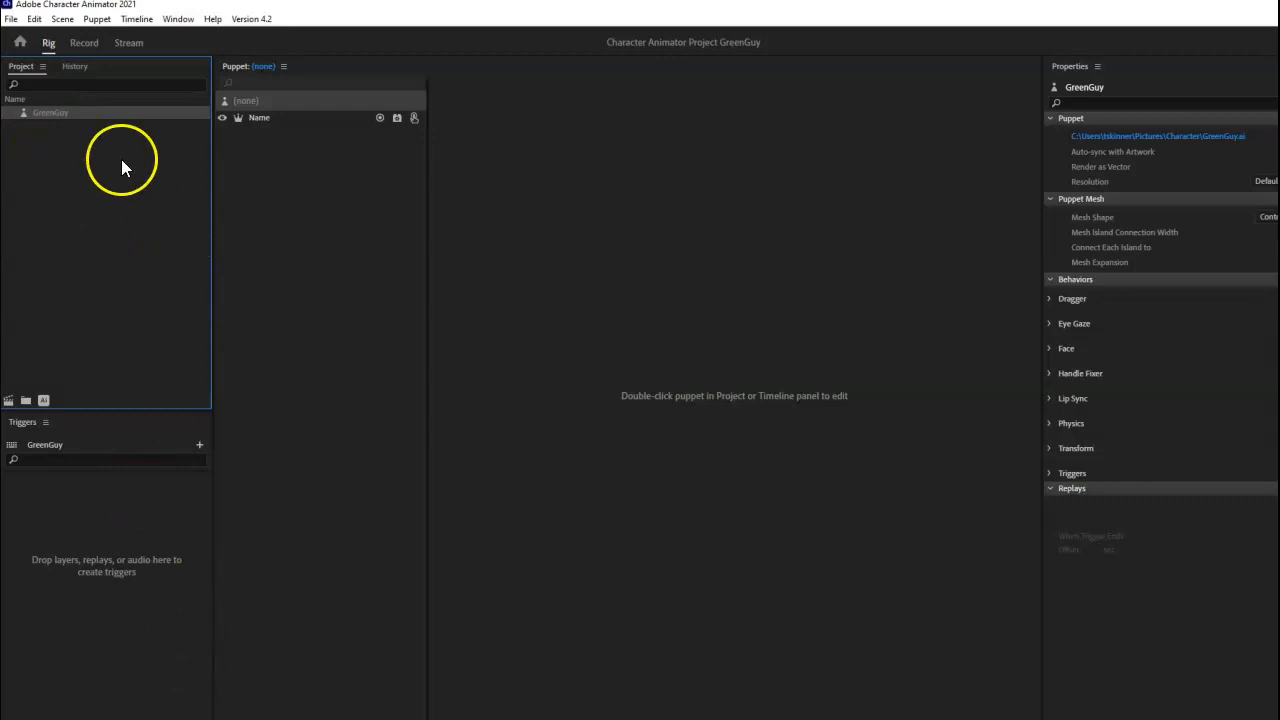
# Step: Switch to the Record workspace and create a scene from the GreenGuy puppet
pyautogui.click(84, 45)
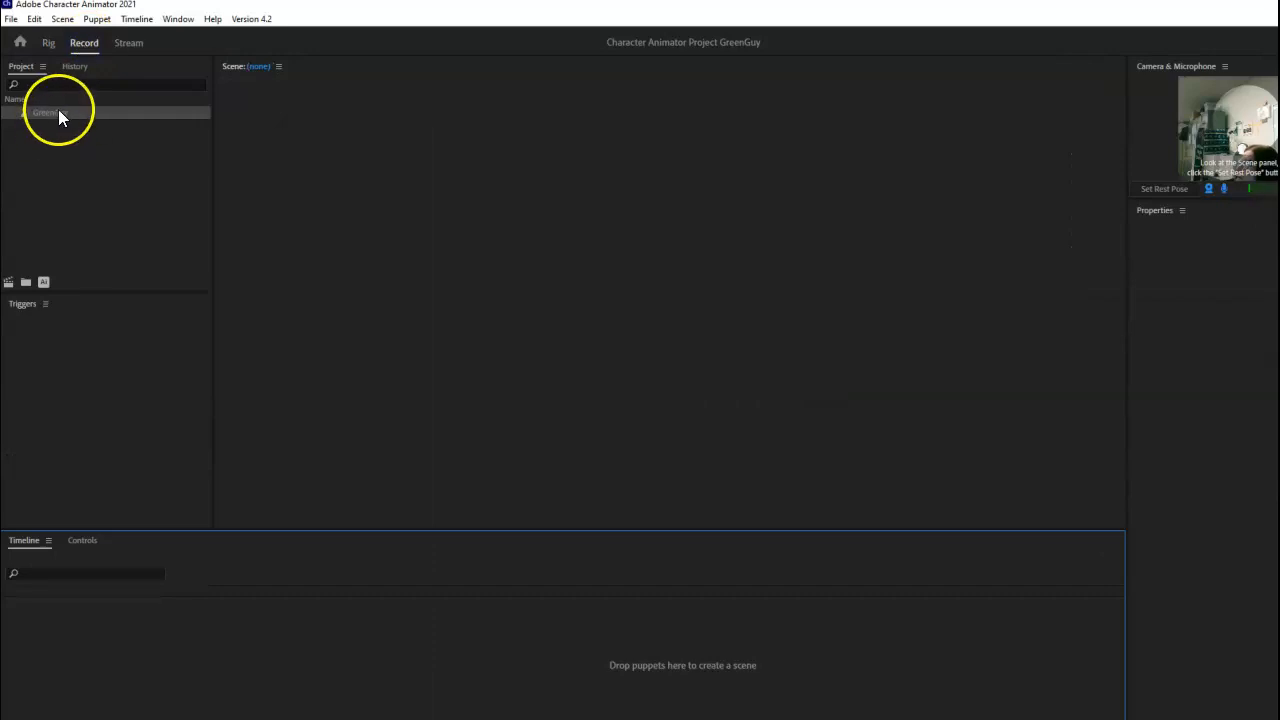
pyautogui.moveTo(59, 119); pyautogui.dragTo(122, 620)
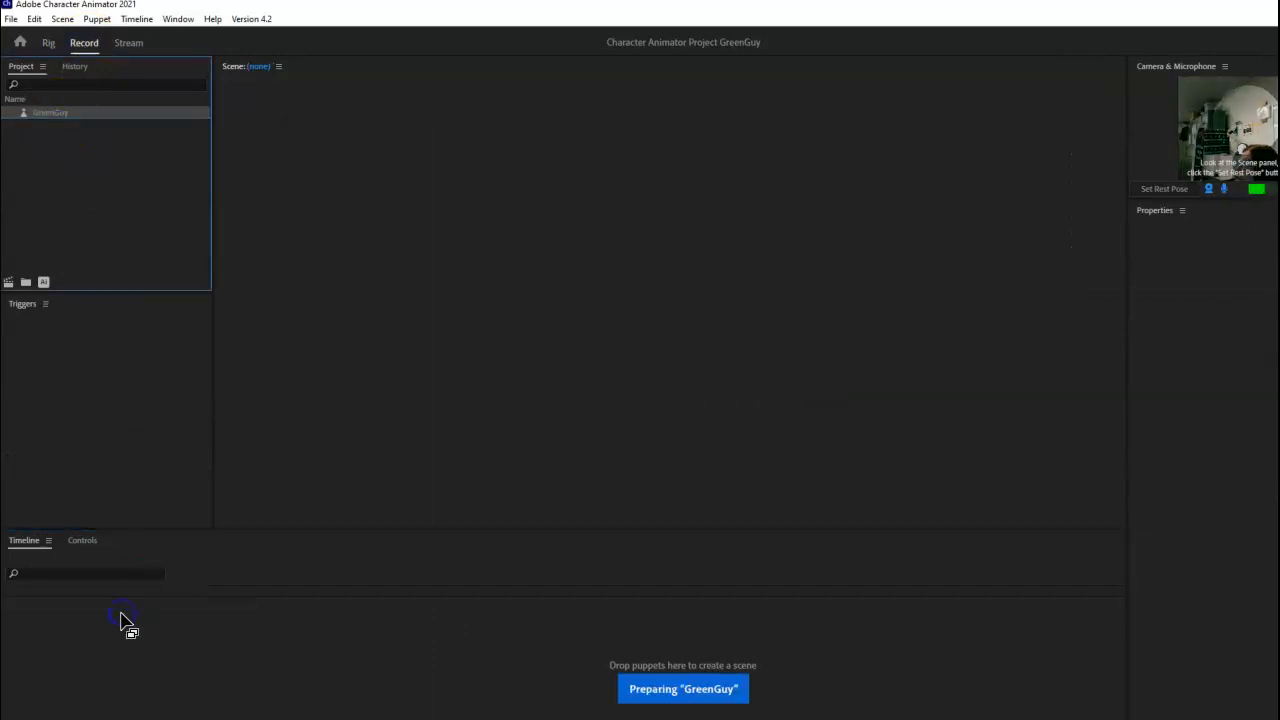
pyautogui.click(129, 609)
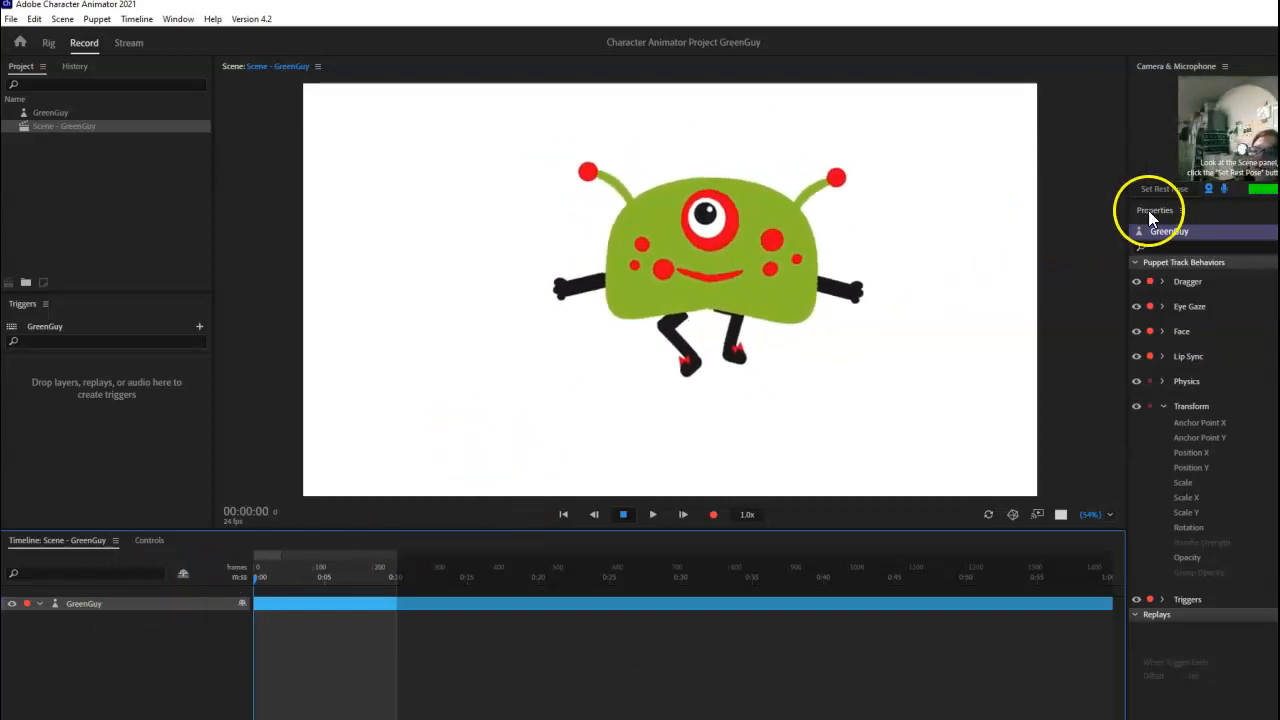
# Step: Set the rest pose for face tracking and return to the Rig workspace with the GreenGuy puppet
pyautogui.click(1160, 188)
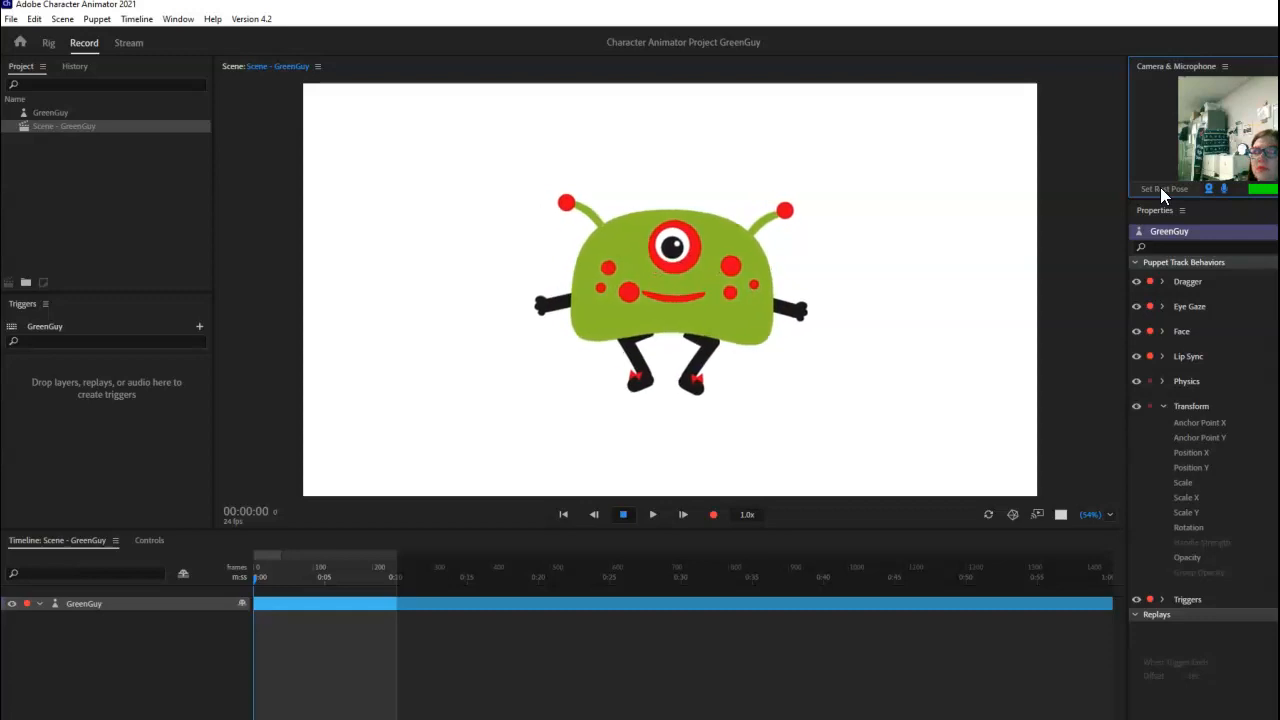
pyautogui.click(792, 322)
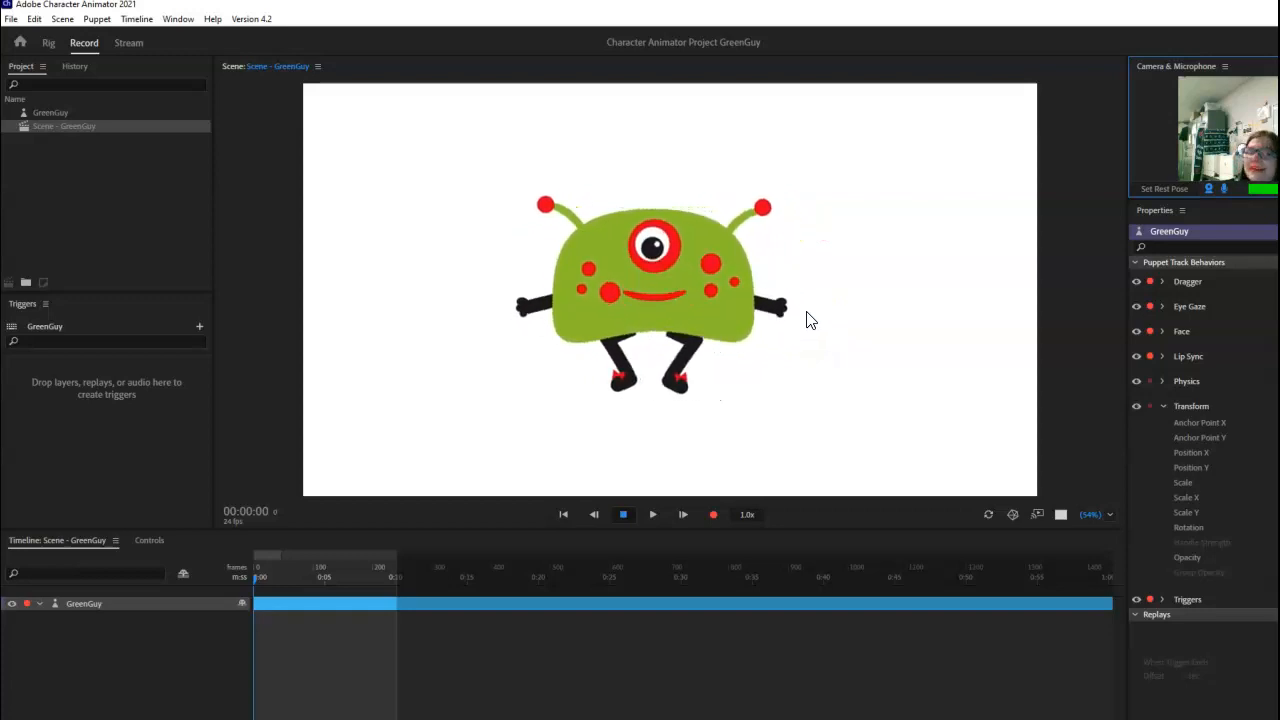
pyautogui.click(814, 320)
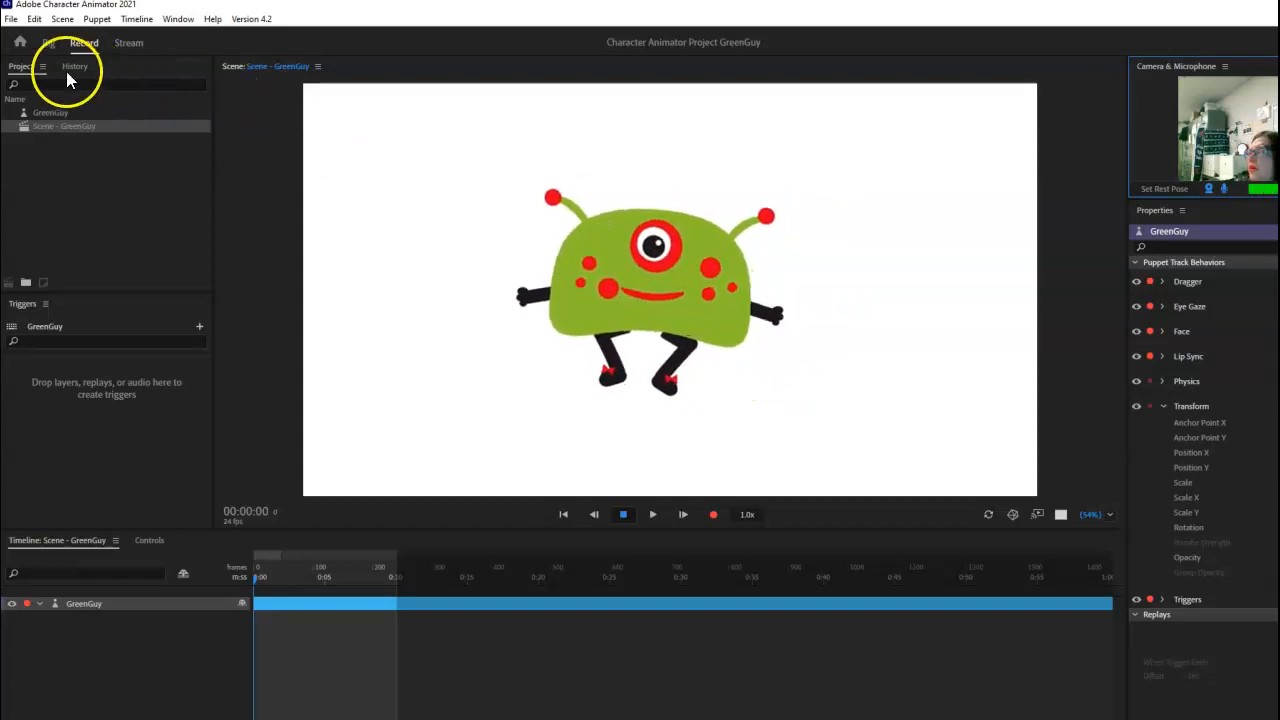
pyautogui.click(48, 43)
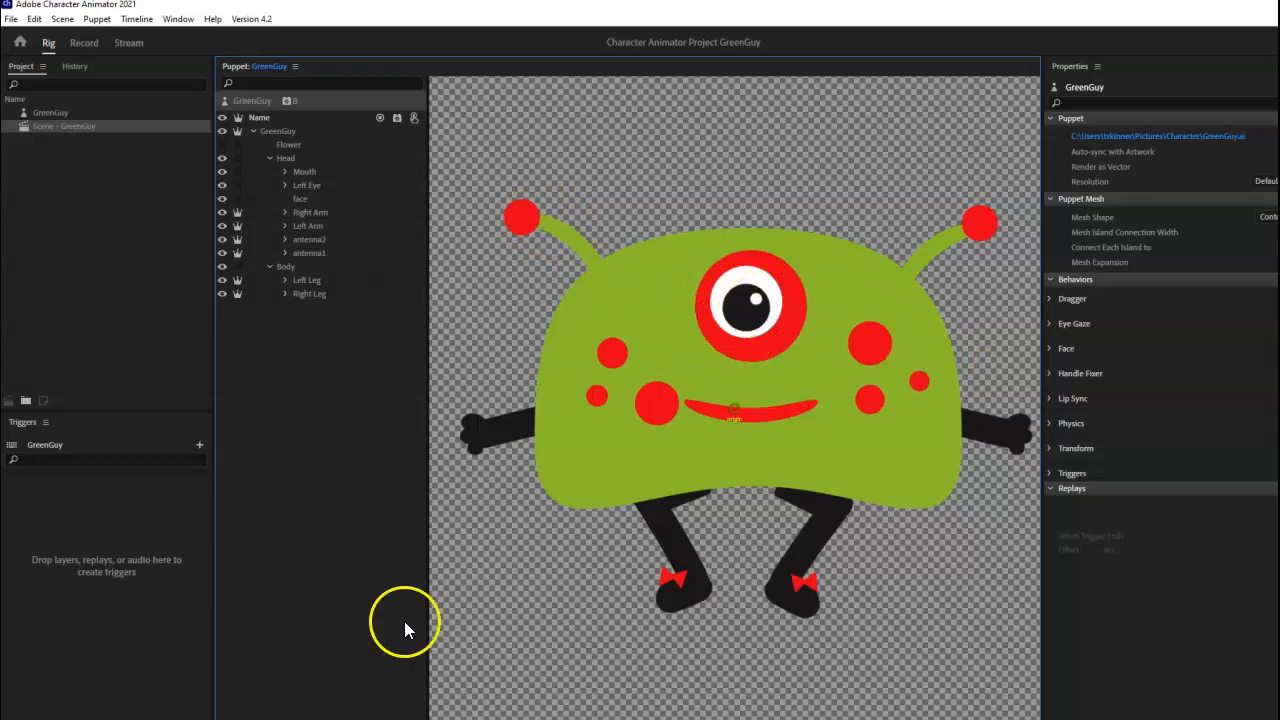
# Step: Switch to Illustrator, make the Flower group visible and isolate it for inspection
pyautogui.click(396, 718)
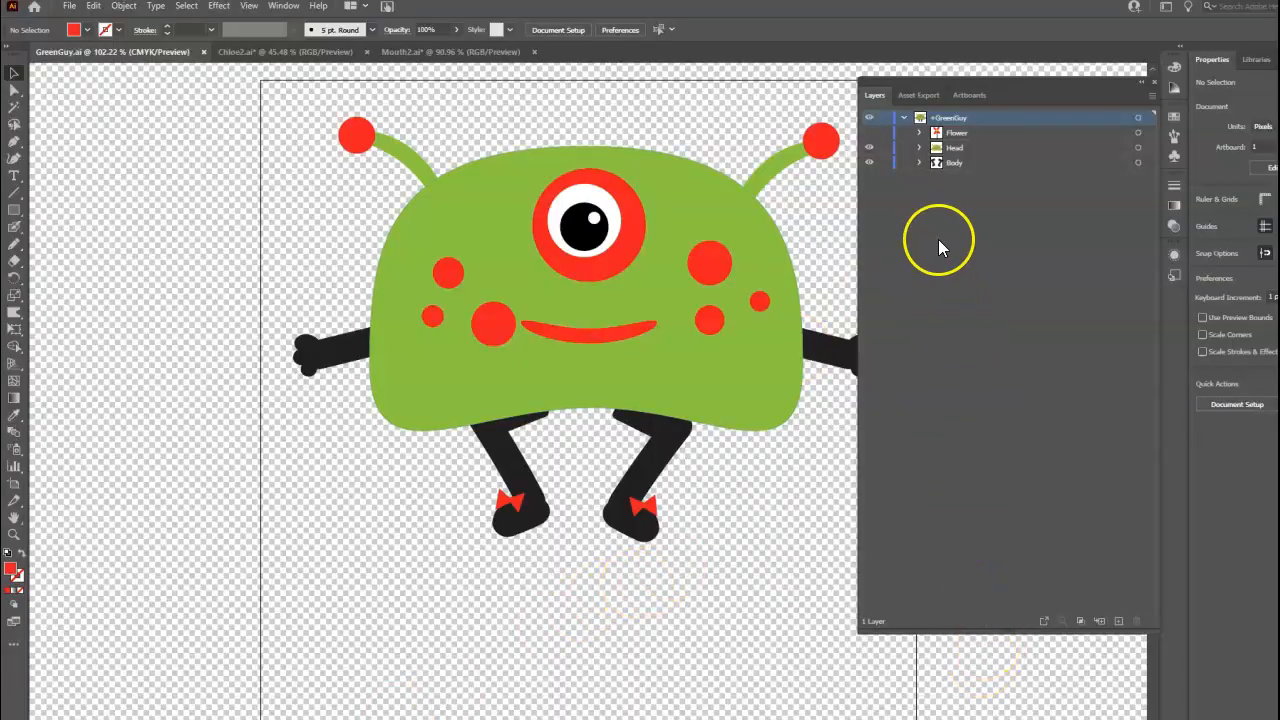
pyautogui.click(868, 132)
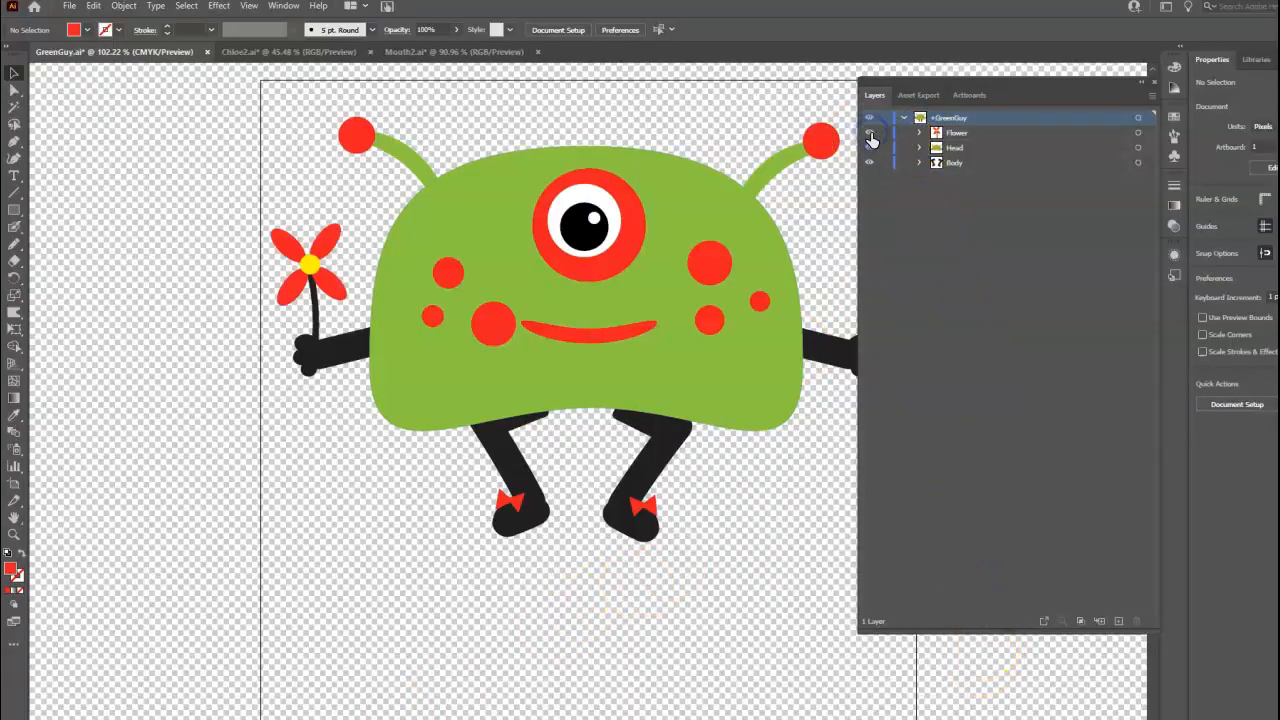
pyautogui.click(976, 135)
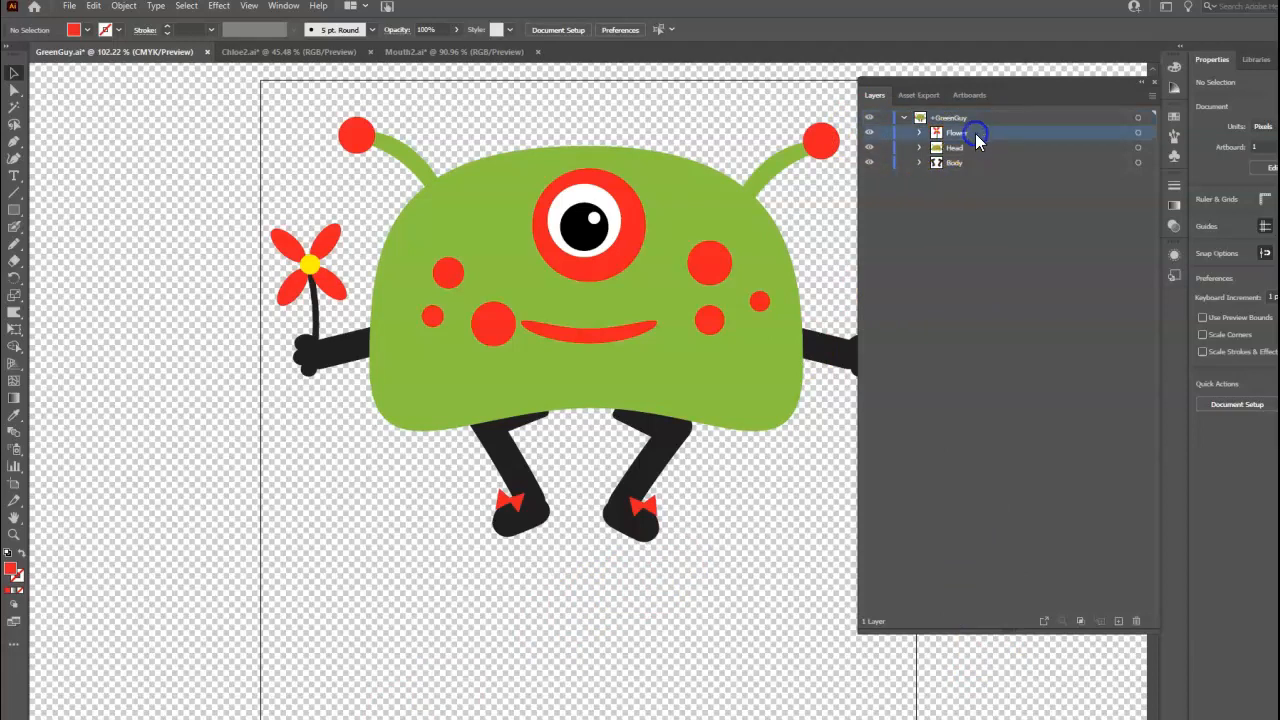
pyautogui.doubleClick(313, 268)
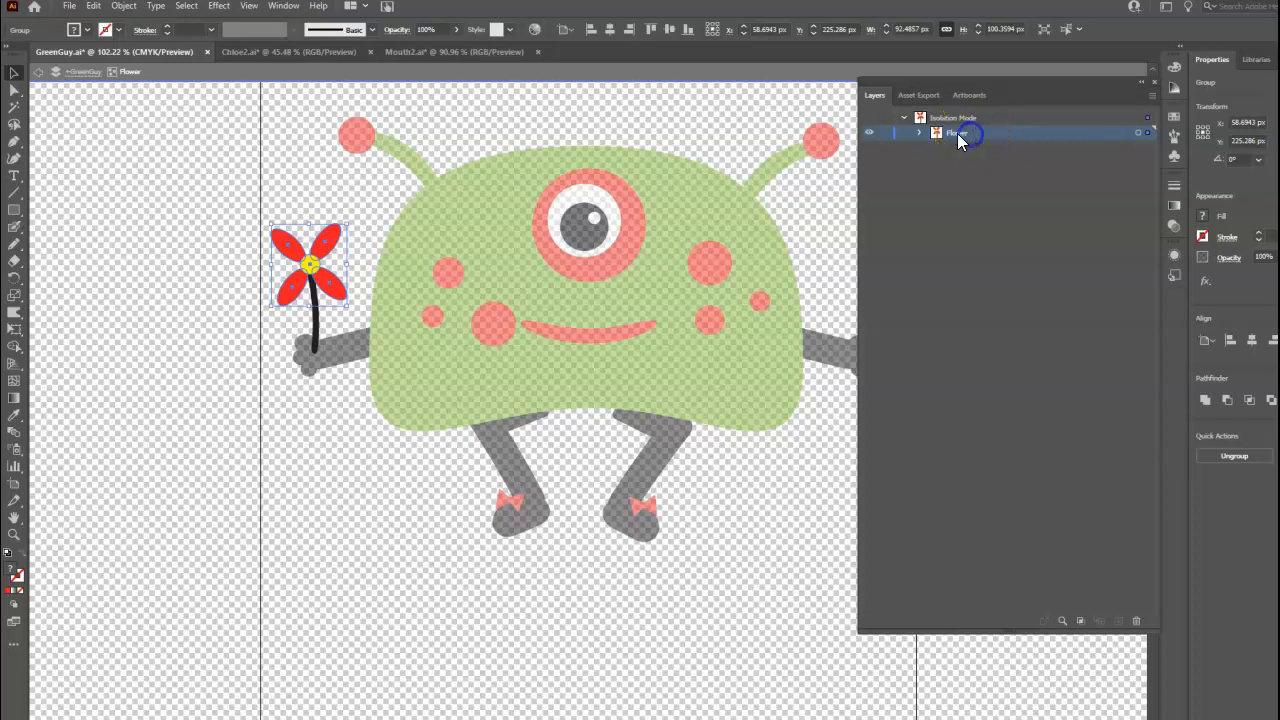
# Step: Hide the Flower group again and leave isolation mode completely
pyautogui.click(366, 212)
pyautogui.click(343, 251)
pyautogui.click(318, 188)
pyautogui.click(39, 73)
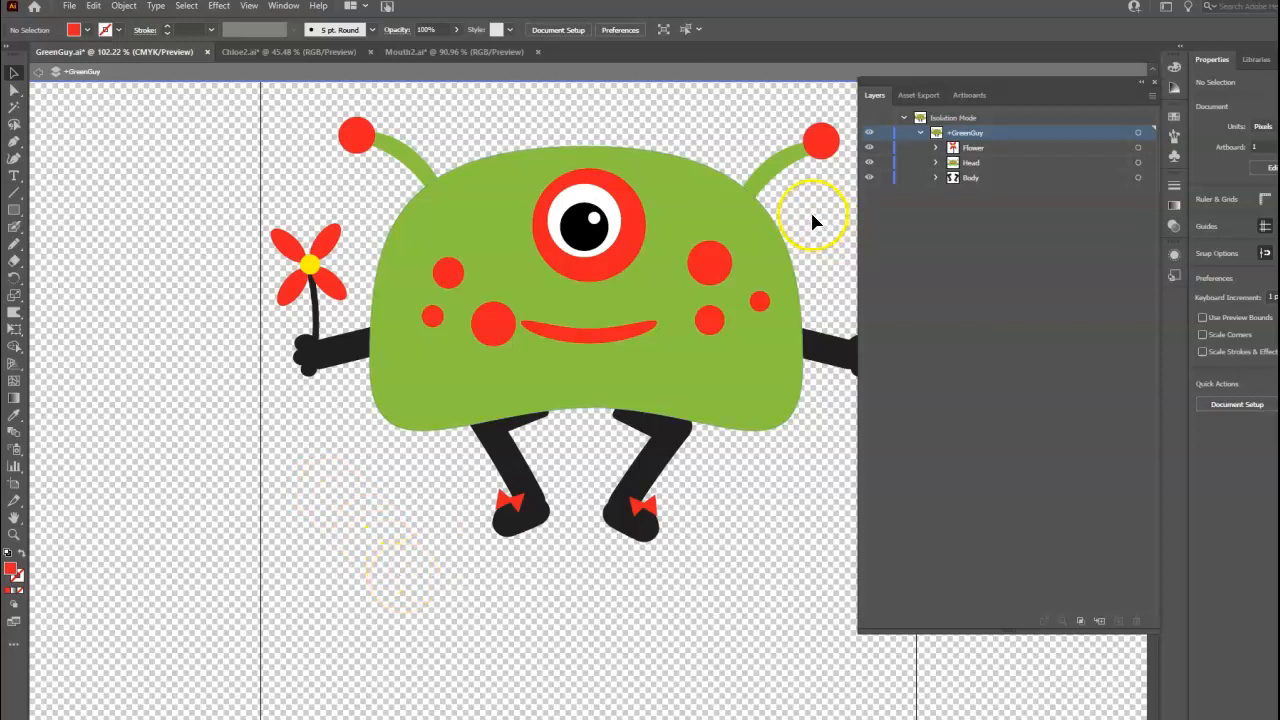
pyautogui.click(868, 147)
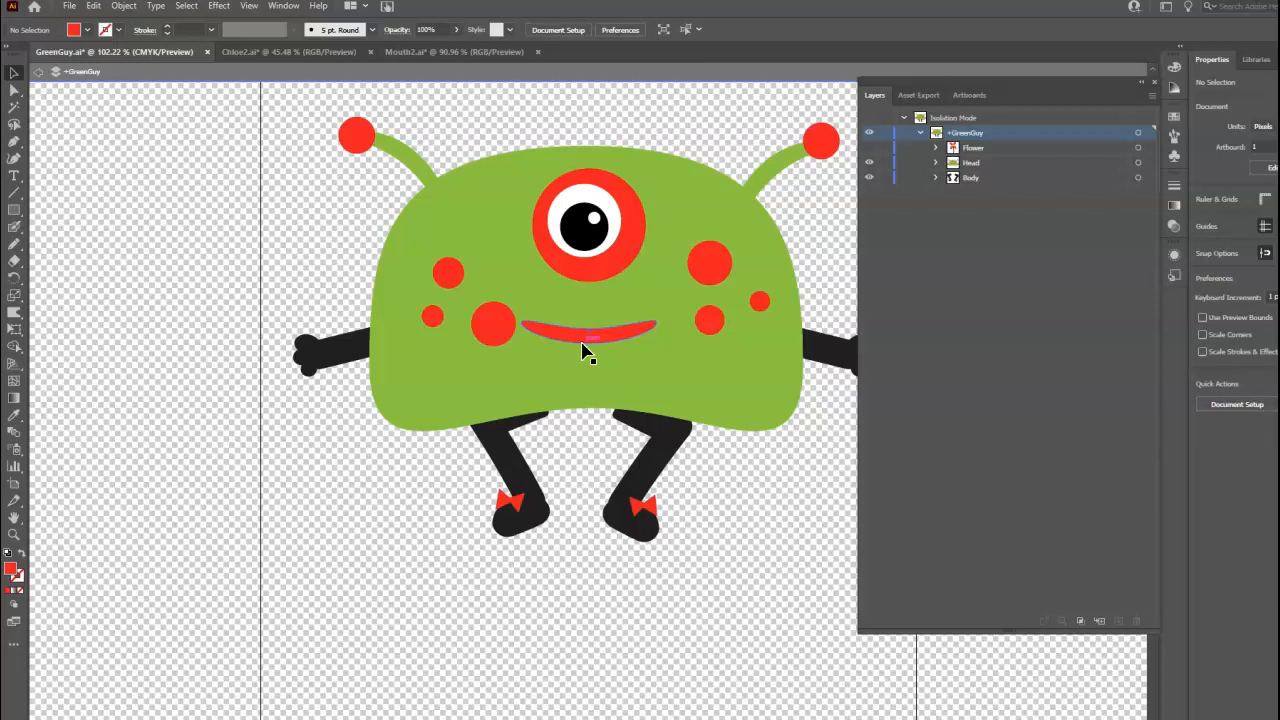
pyautogui.click(38, 72)
pyautogui.click(230, 253)
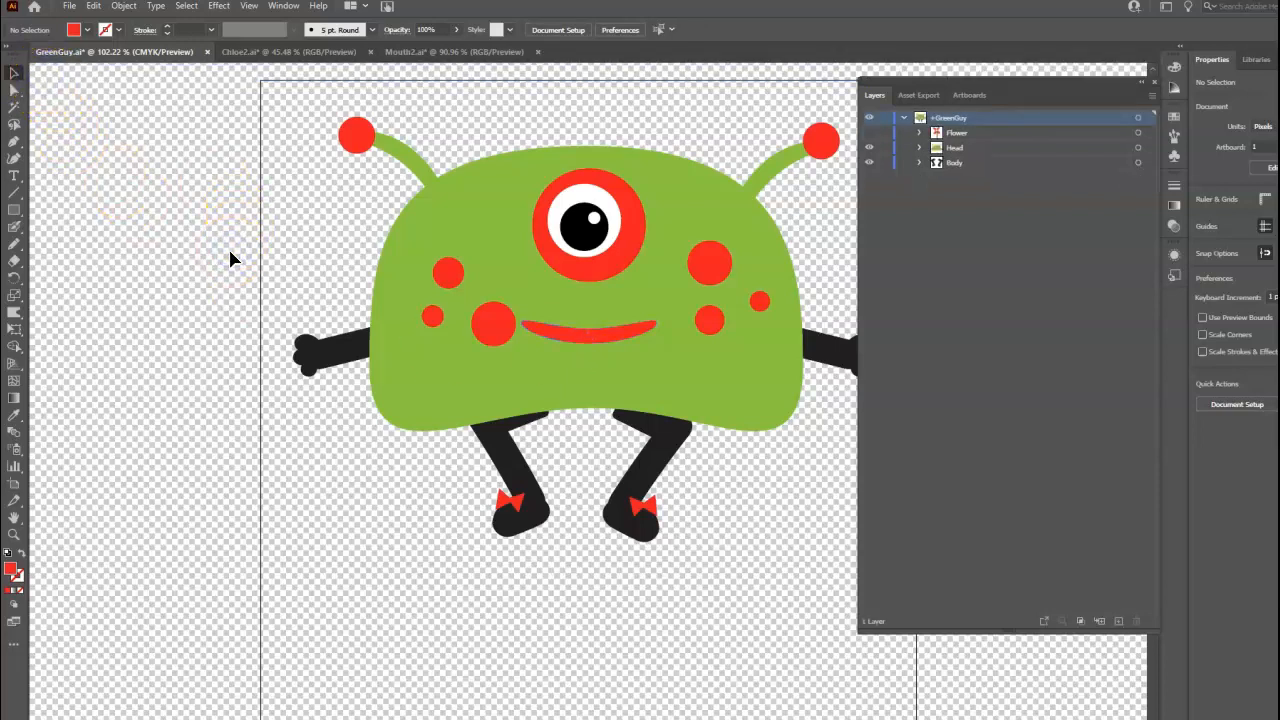